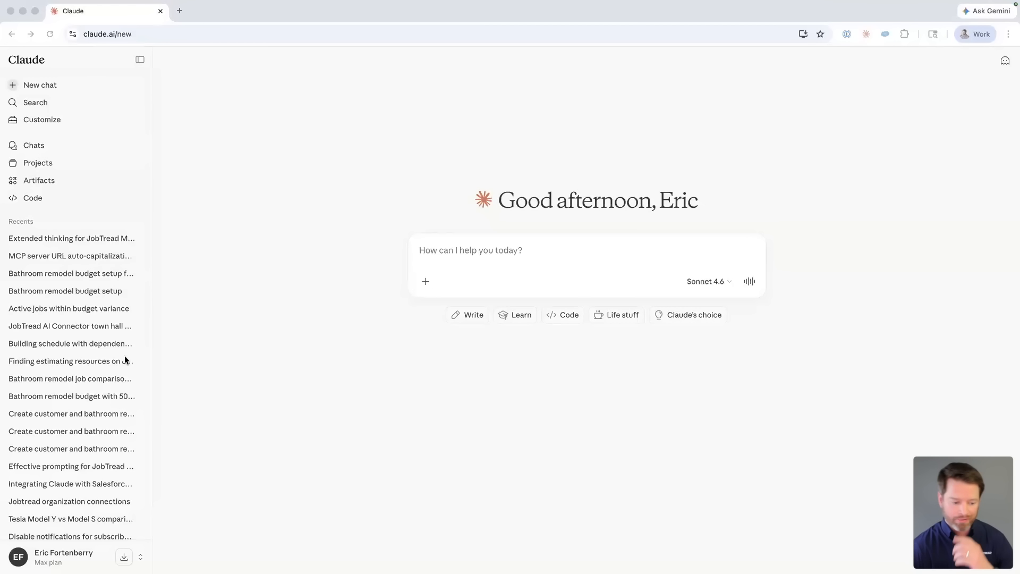
Step: Go to the Connectors section of Claude's settings
left_click(60, 558)
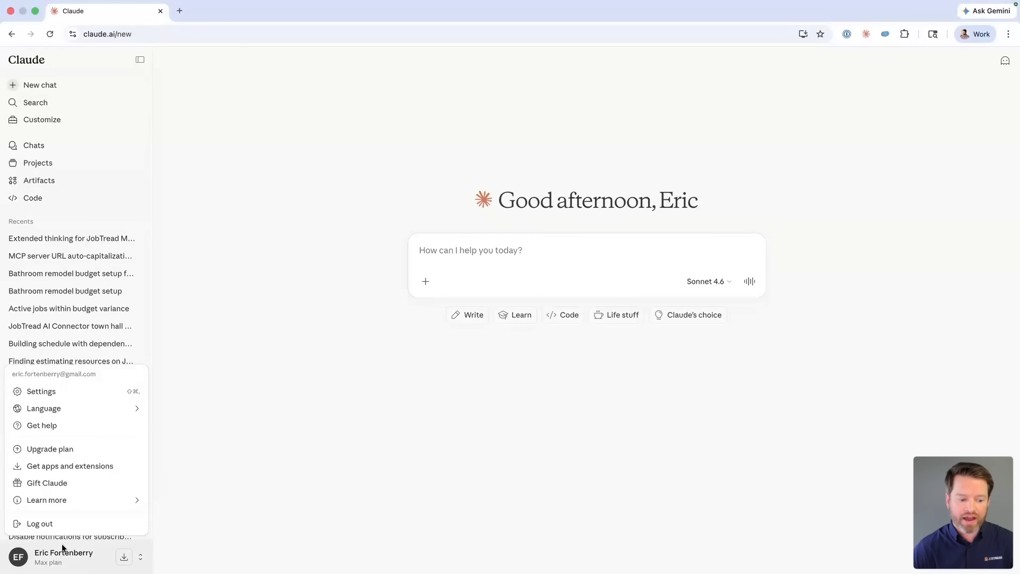
left_click(61, 395)
left_click(287, 256)
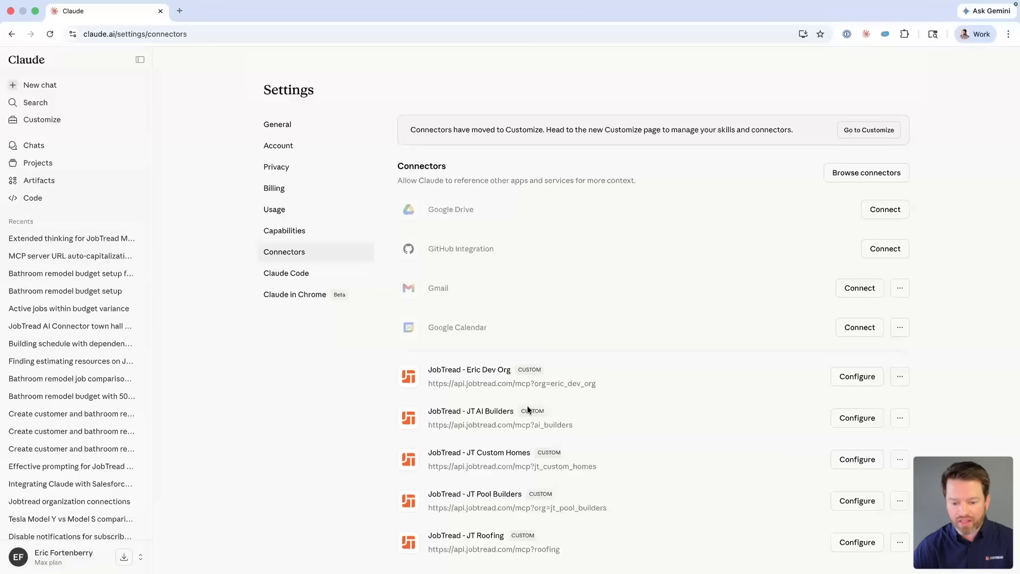
scroll(527, 406, "down", 2)
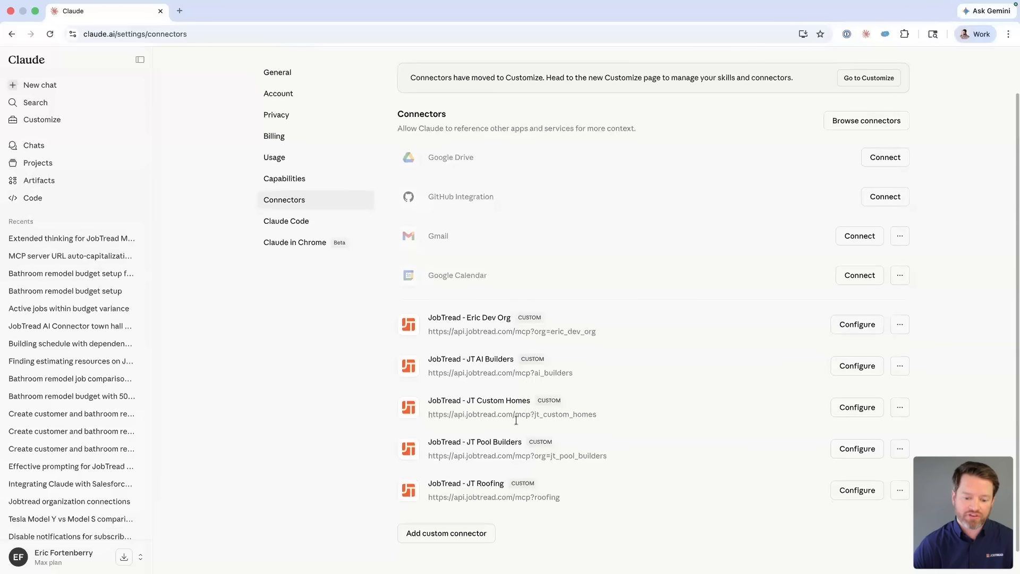
left_click(443, 534)
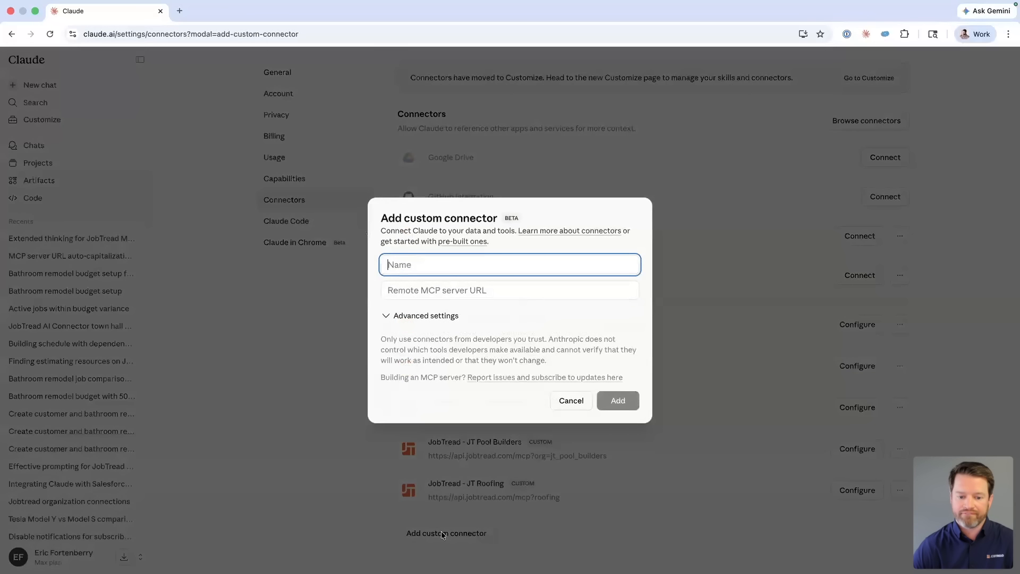
type("JobTread")
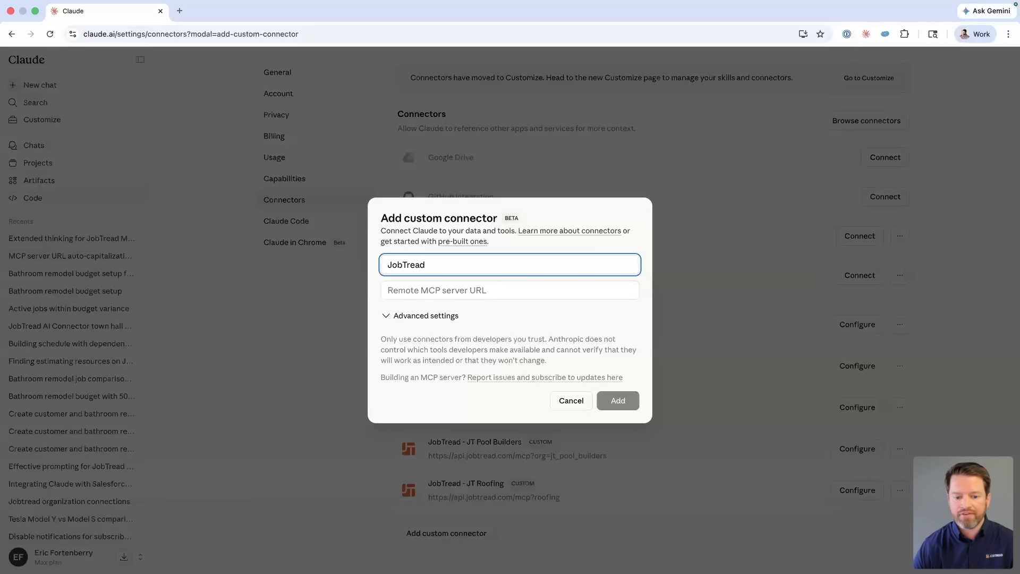
key("Tab")
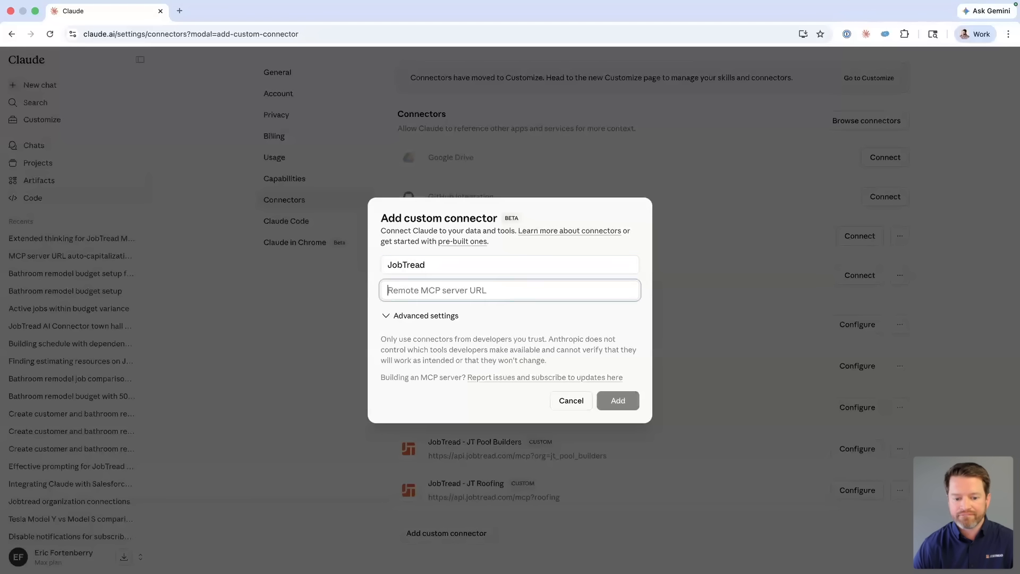
type("htt")
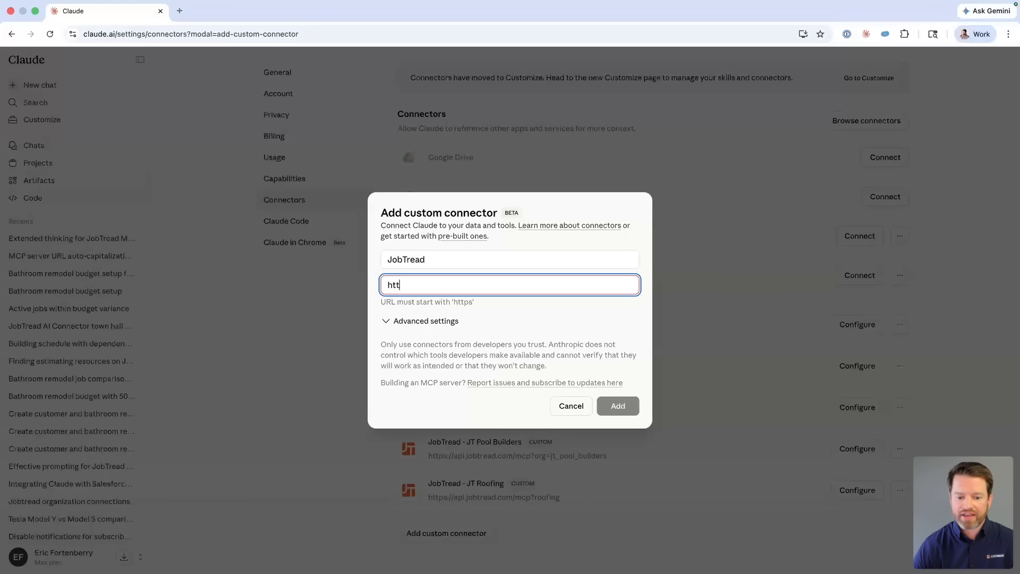
type("ps://api.")
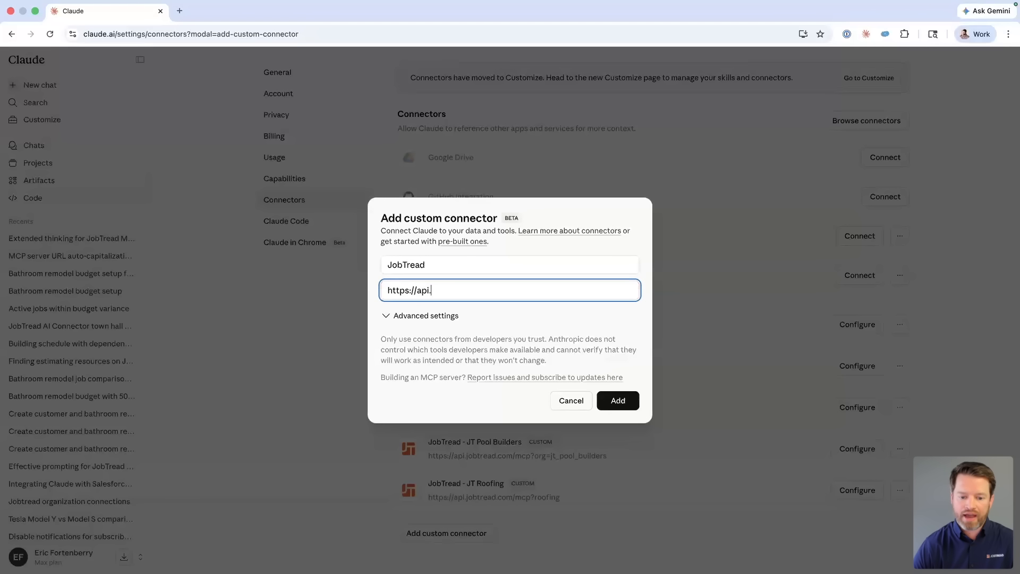
type("jobtread.com")
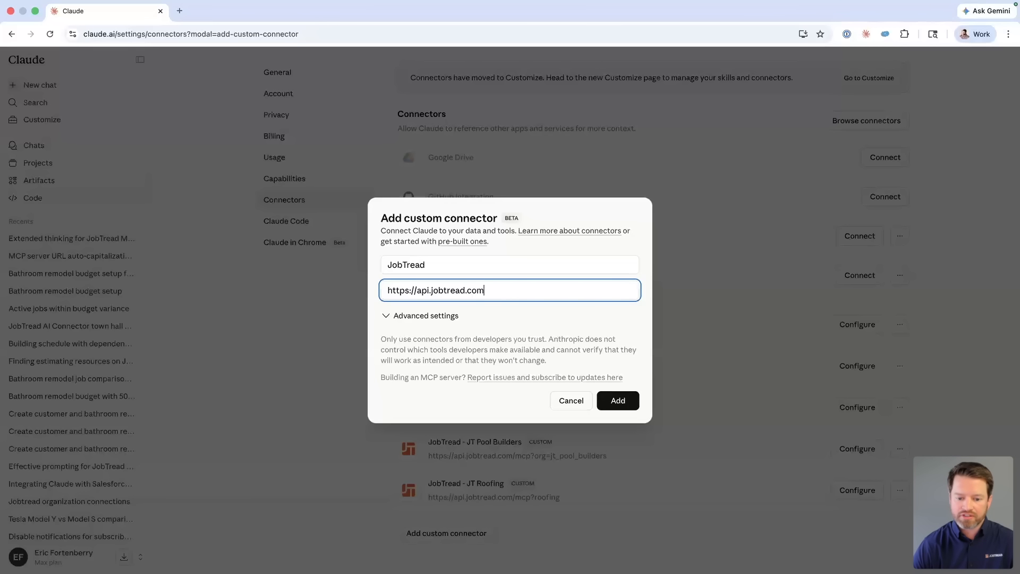
type("/mcp")
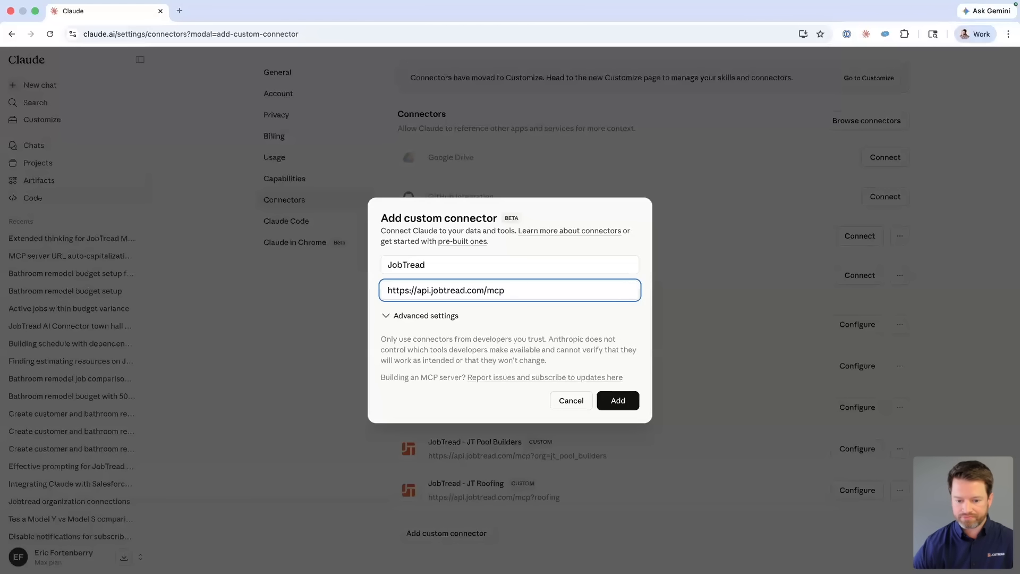
left_click(616, 400)
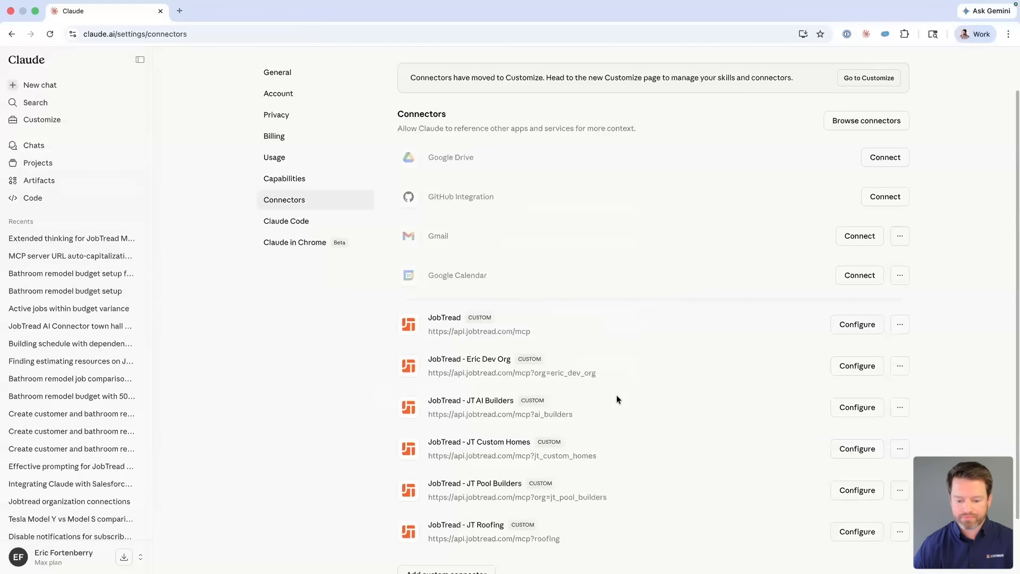
Step: Show the new JobTread connector's configuration and tool permissions
scroll(617, 394, "down", 1)
scroll(617, 395, "down", 1)
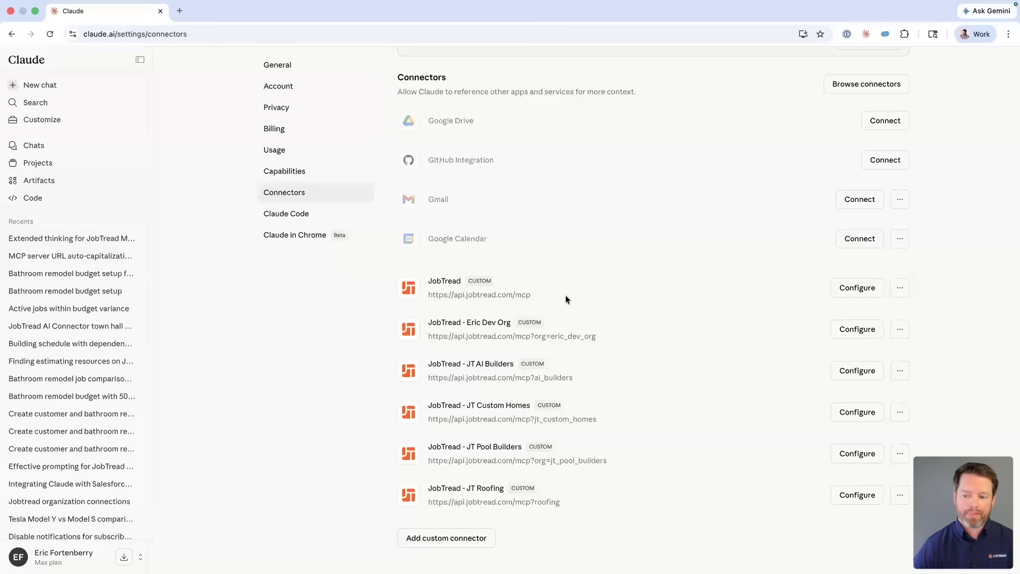
left_click(857, 289)
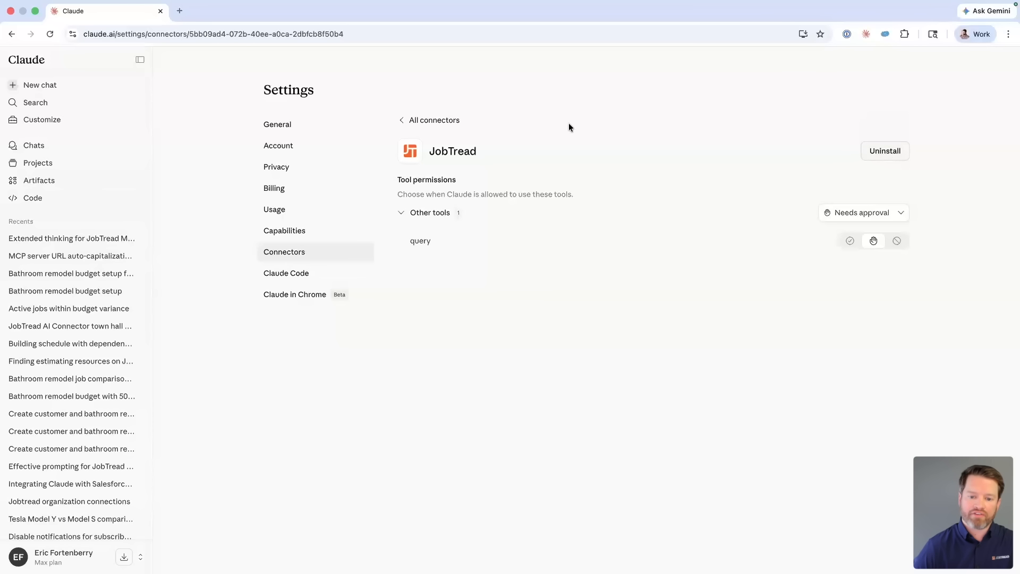
Step: From All connectors, begin a new custom connector named 'JobTread Outdoor Living'
left_click(410, 120)
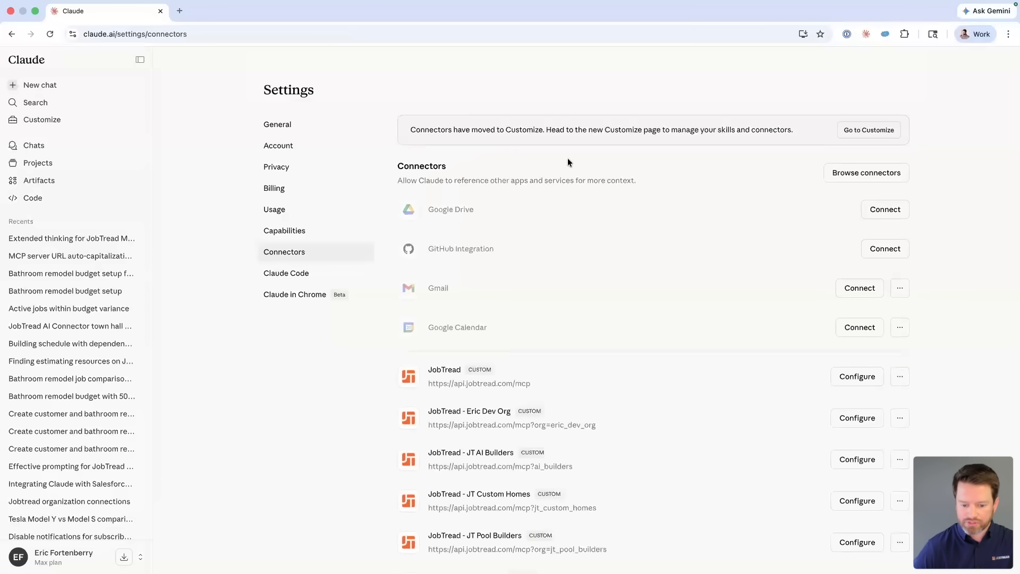
scroll(578, 253, "down", 1)
scroll(585, 276, "down", 3)
left_click(448, 510)
type("J")
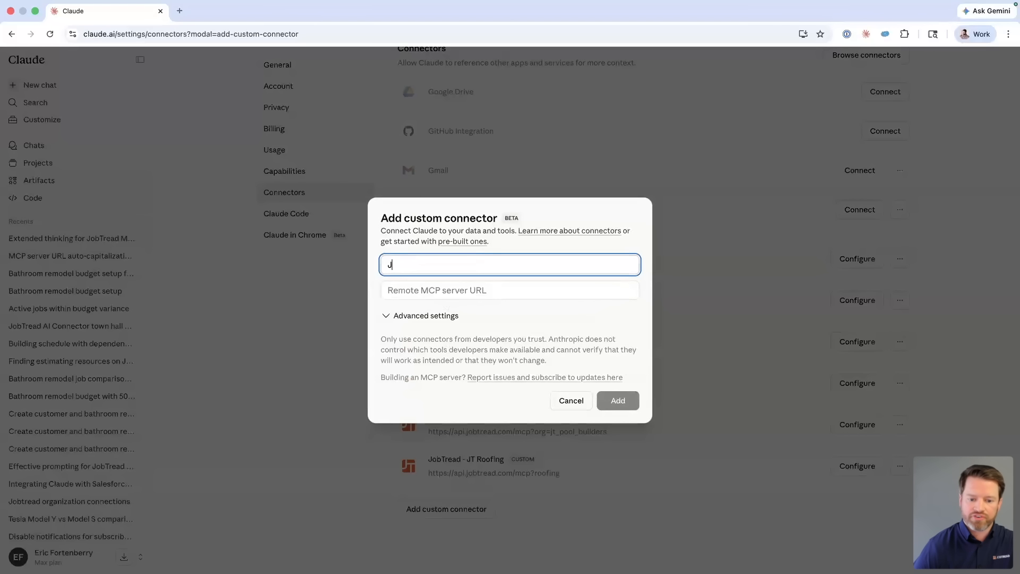
type("obTread")
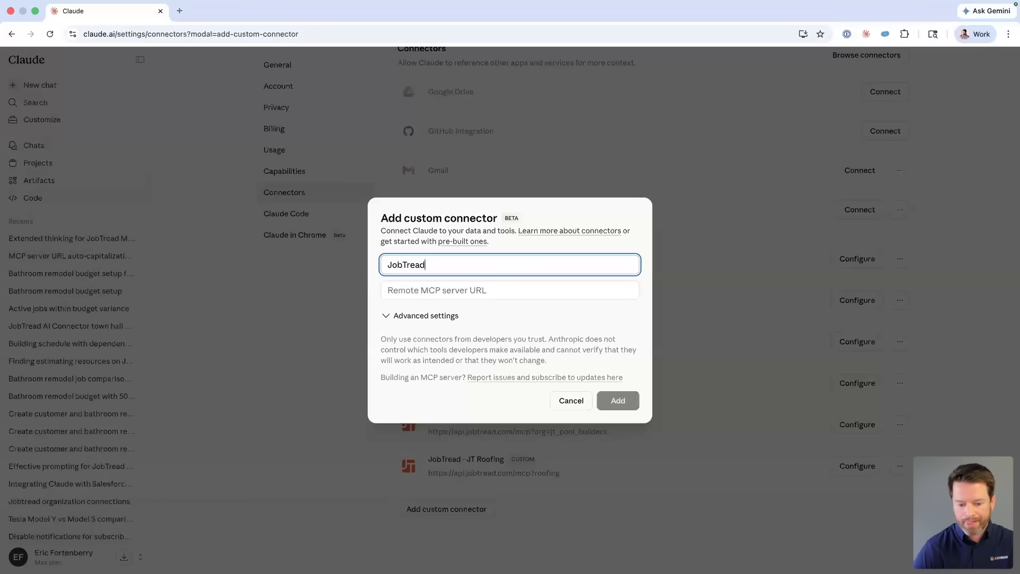
type(" Out")
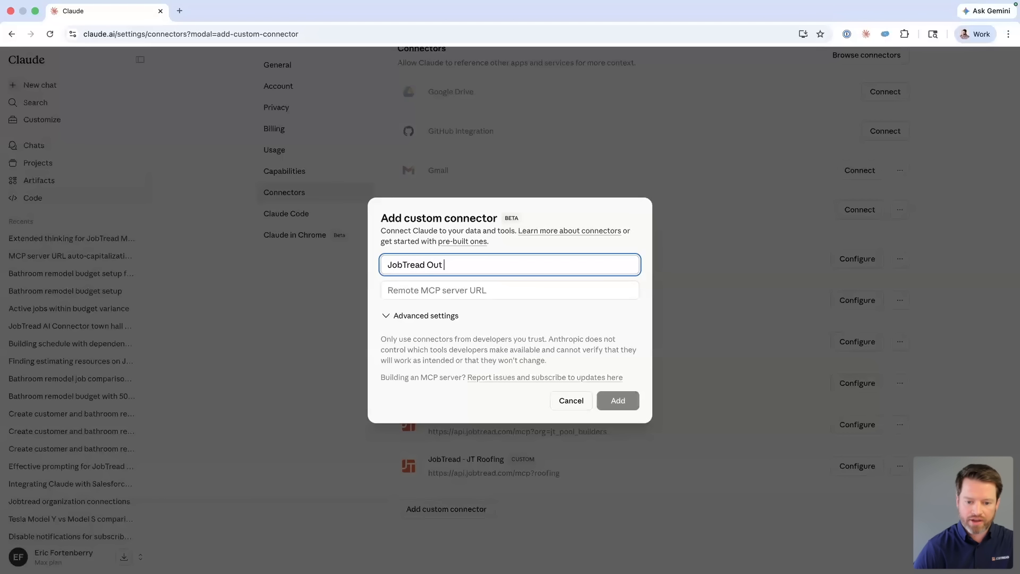
type("door Living")
key("Tab")
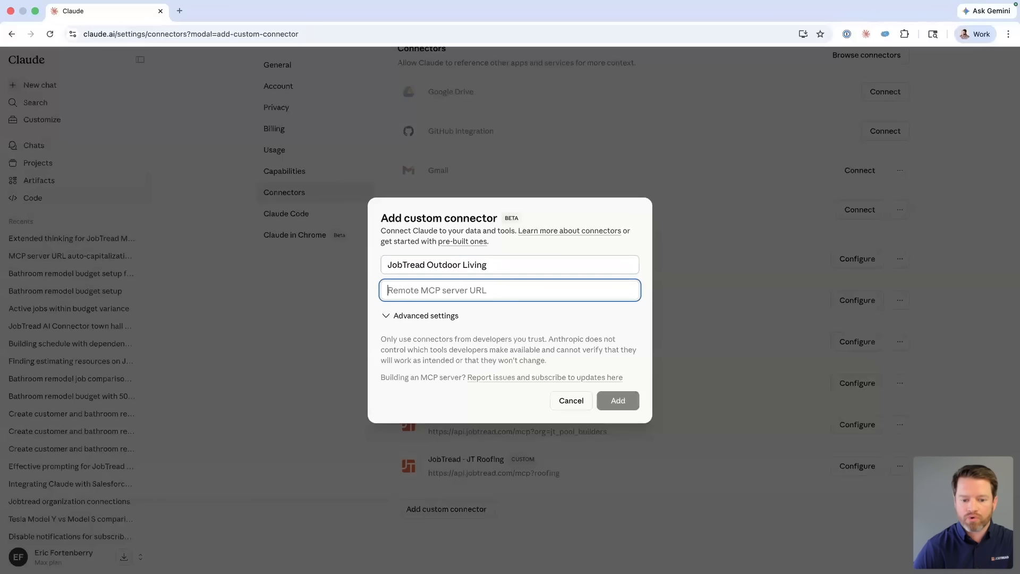
type("https")
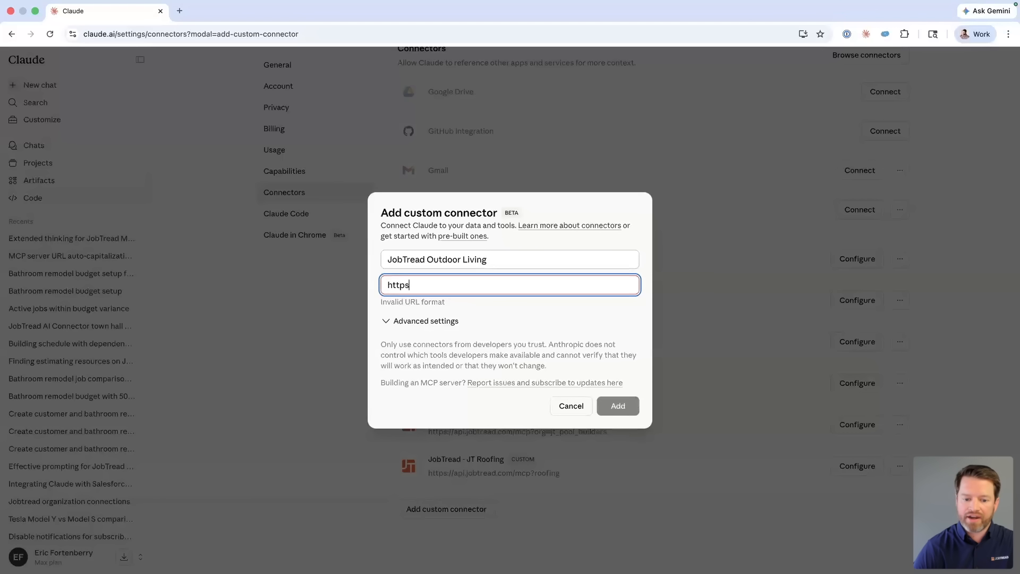
type("://api.")
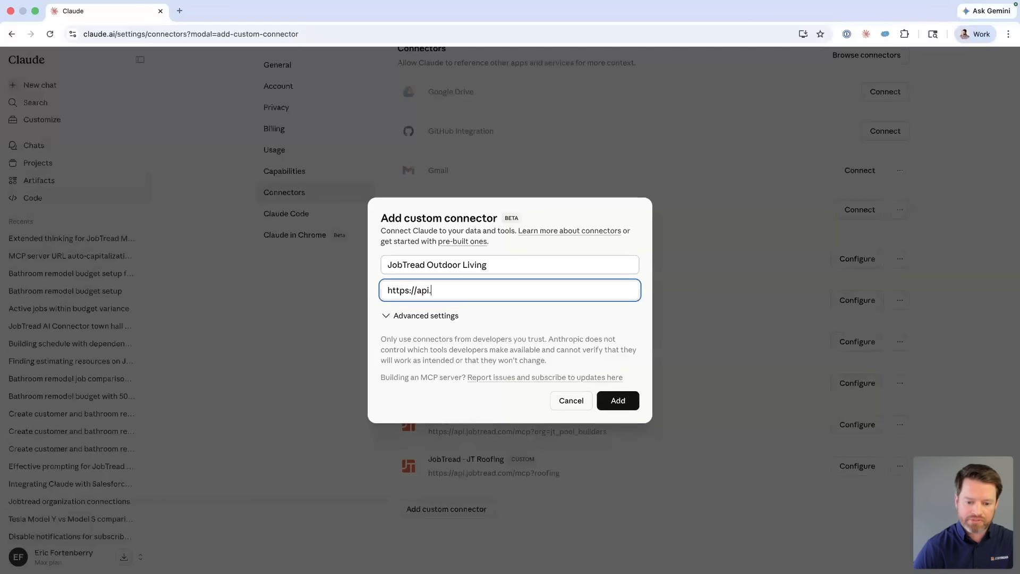
type("jobtread.com")
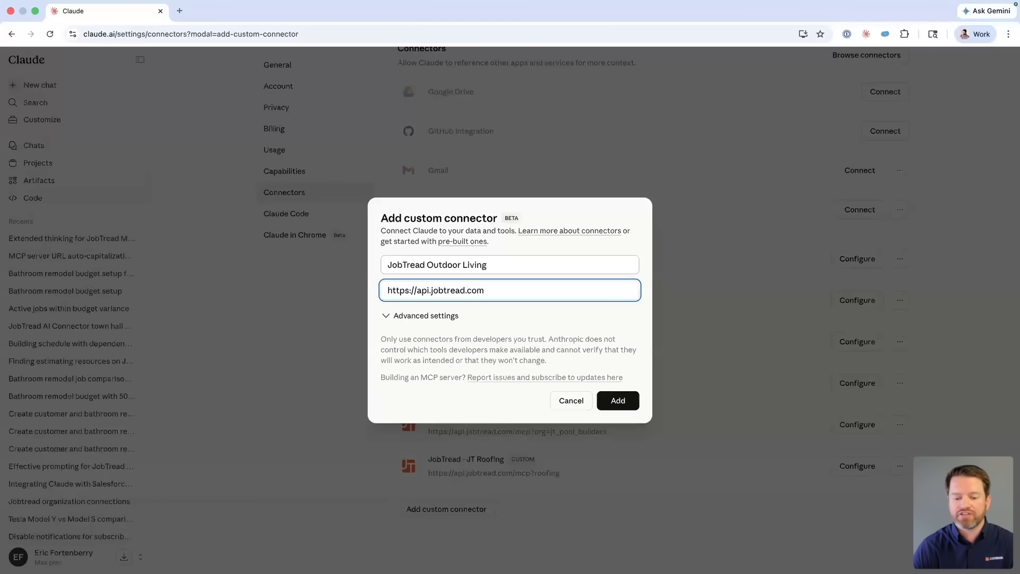
type("/mcp?asdf")
key("BackSpace")
key("BackSpace")
key("BackSpace")
key("BackSpace")
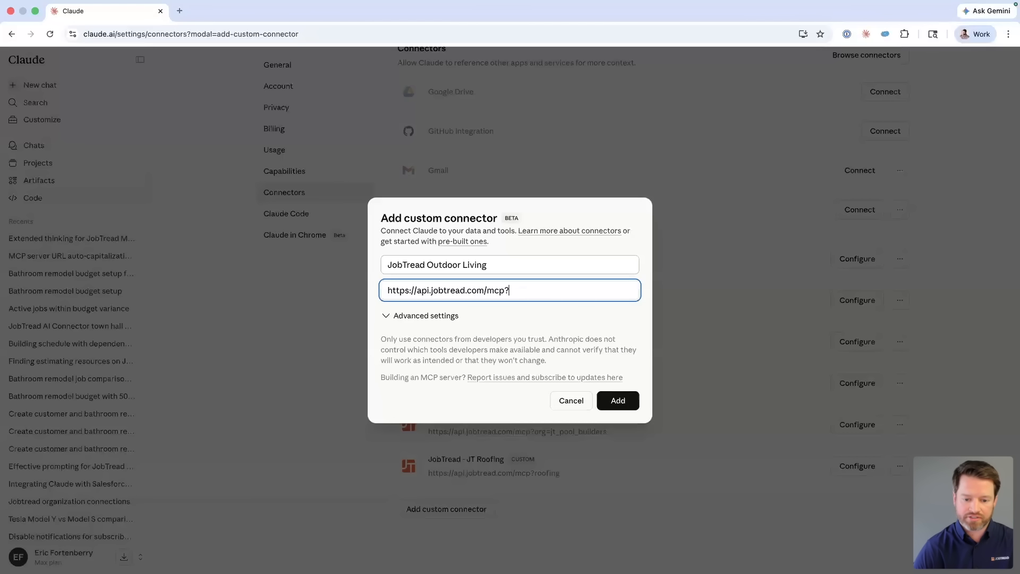
type("outoodr")
key("BackSpace")
key("BackSpace")
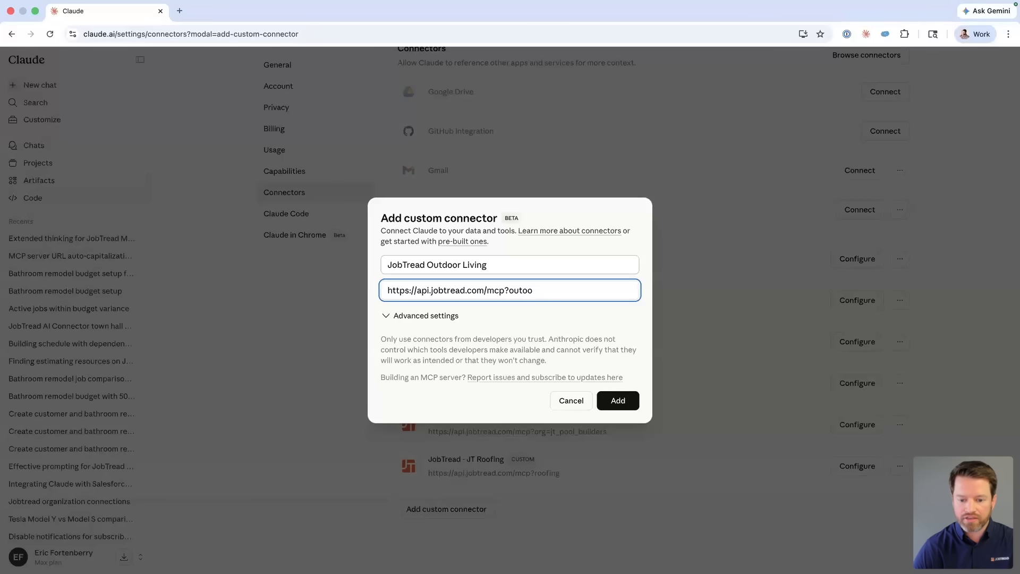
type("oor")
key("shift+Left")
key("shift+Left")
key("shift+Left")
key("shift+Left")
key("shift+Left")
key("shift+Left")
key("shift+Left")
key("shift+Left")
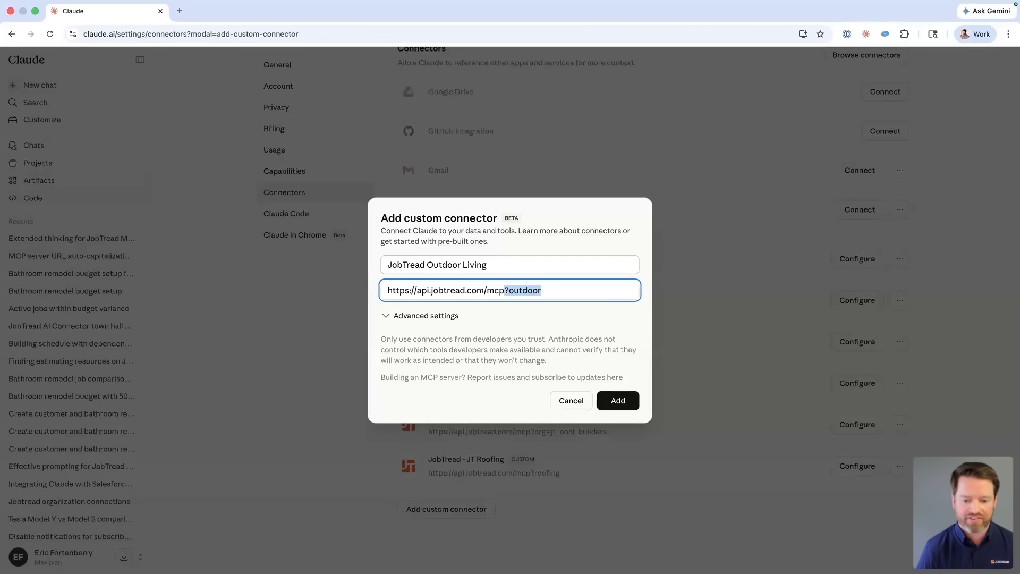
key("Left")
double_click(570, 292)
left_click(618, 400)
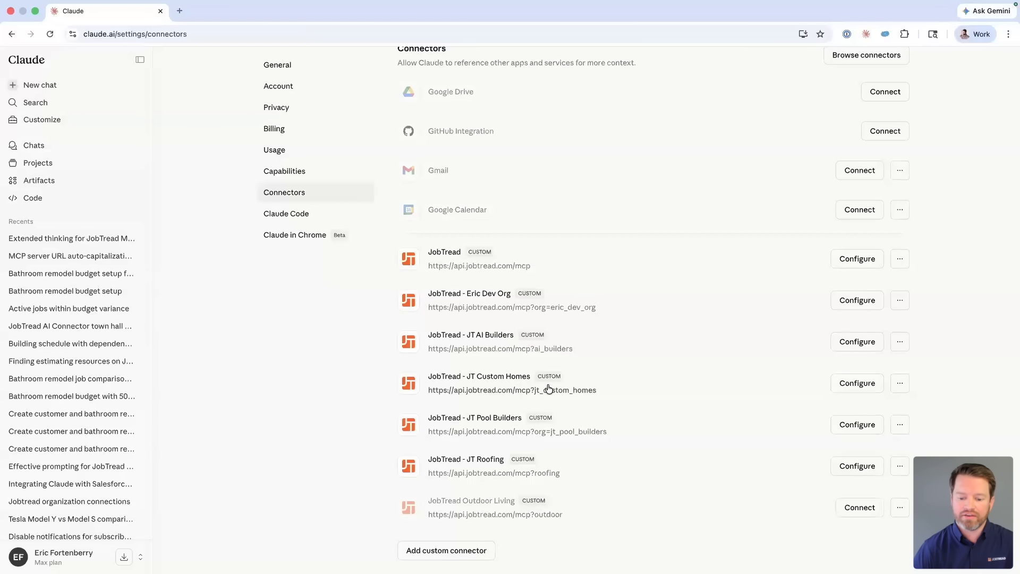
scroll(585, 415, "down", 2)
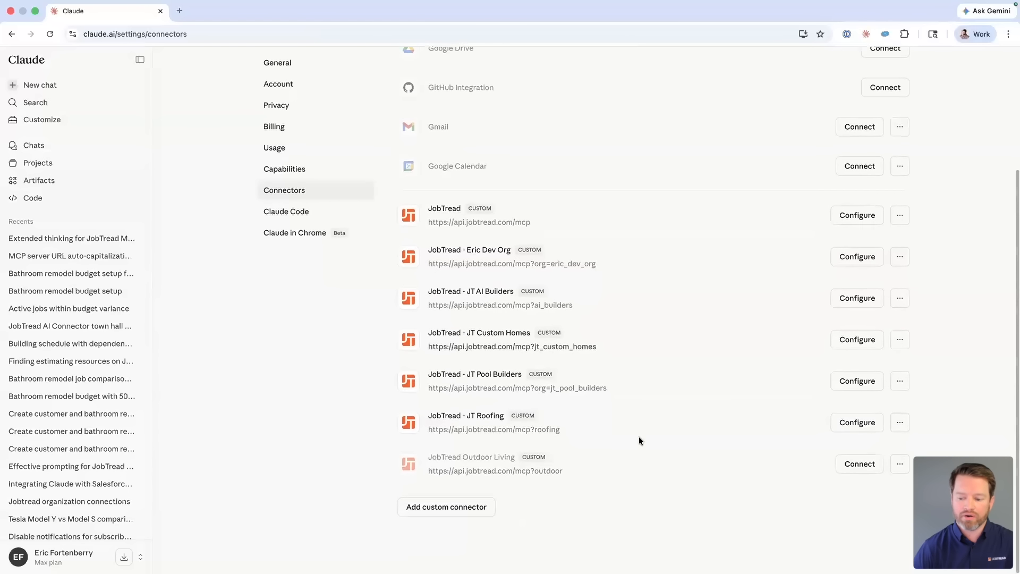
Step: Connect JobTread Outdoor Living to organization JT Outdoor Living with Read, Write and Delete access, acknowledged
left_click(860, 468)
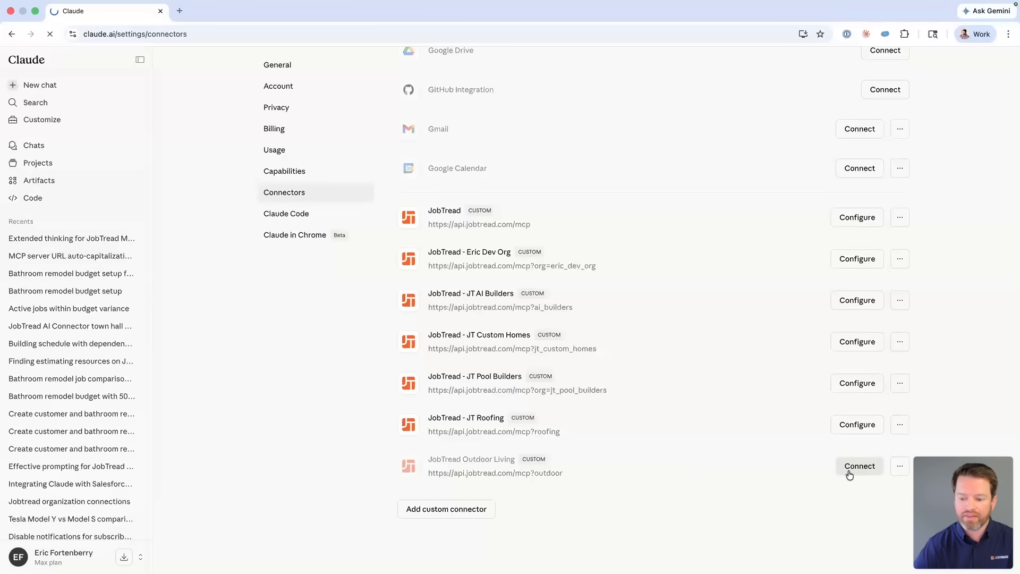
scroll(499, 165, "down", 4)
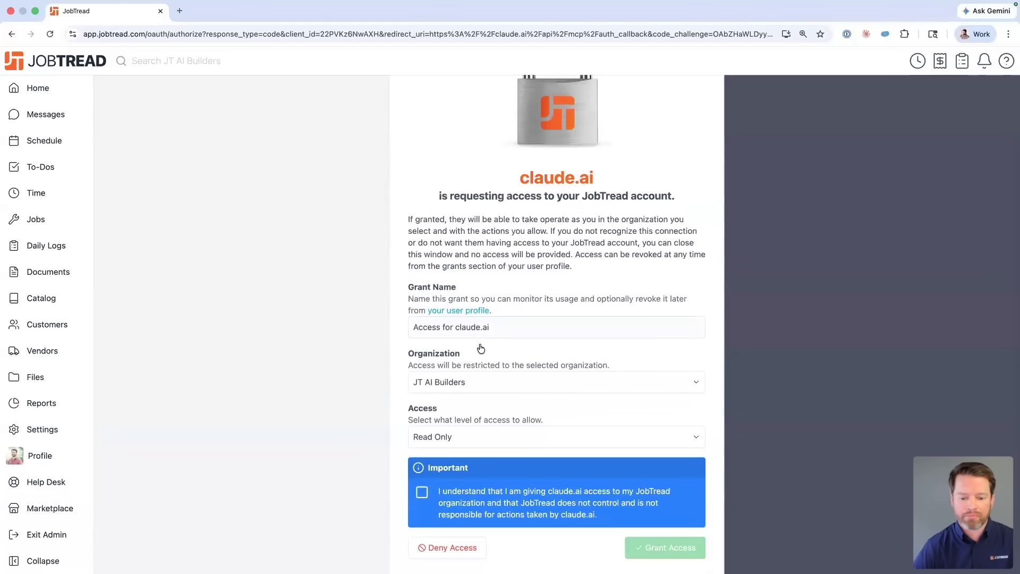
left_click(491, 385)
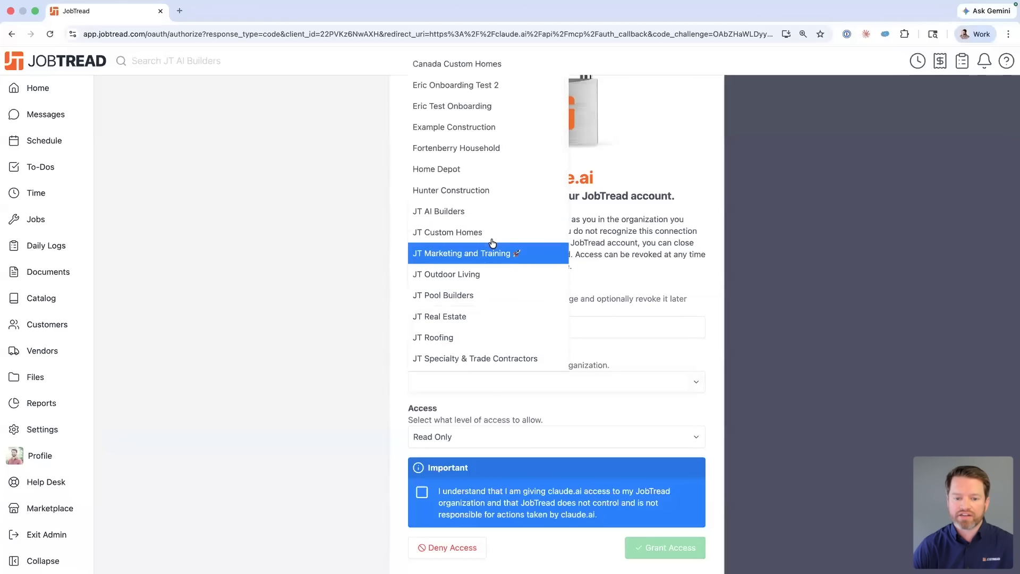
left_click(477, 276)
scroll(375, 380, "down", 1)
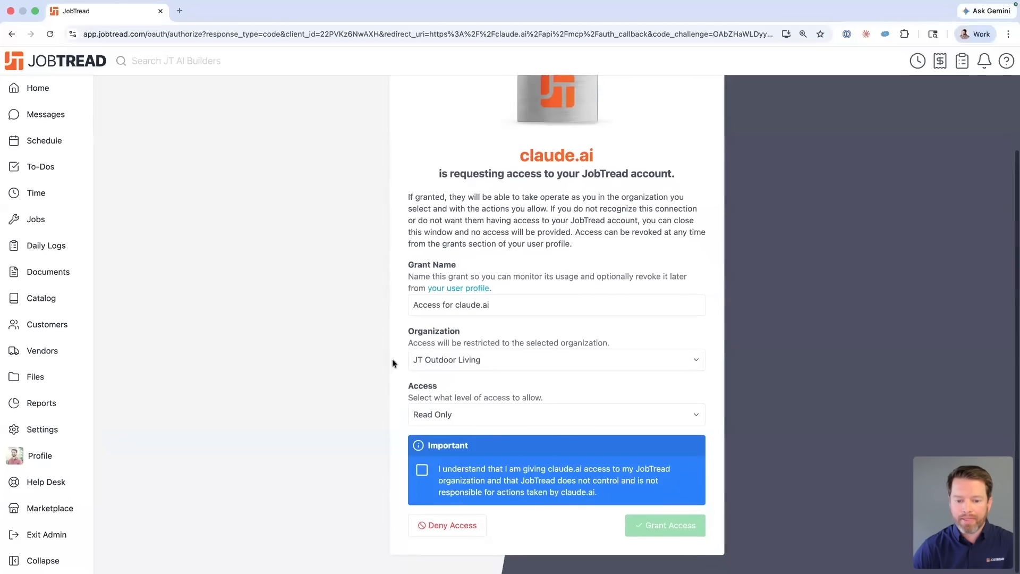
left_click(457, 414)
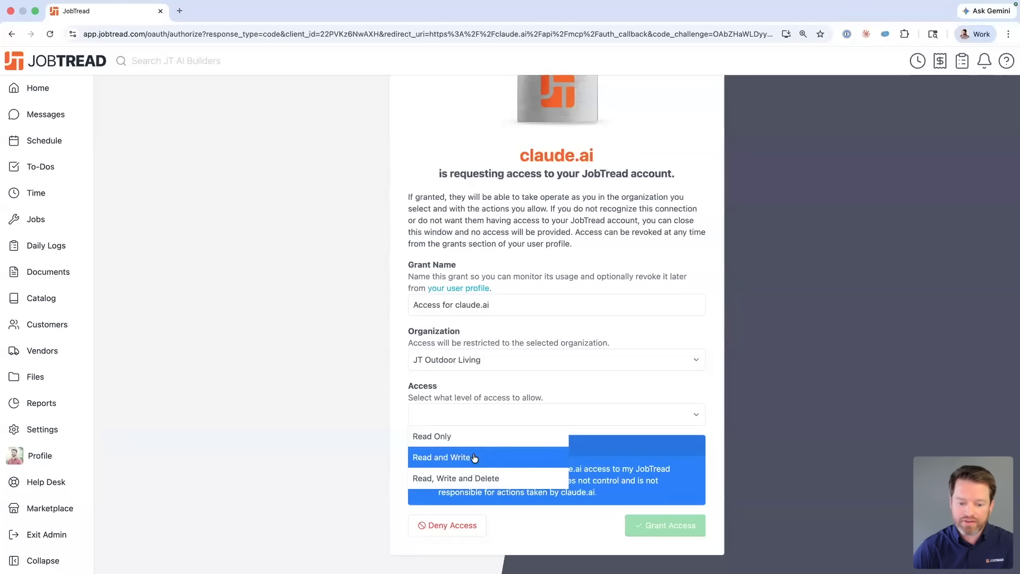
left_click(512, 476)
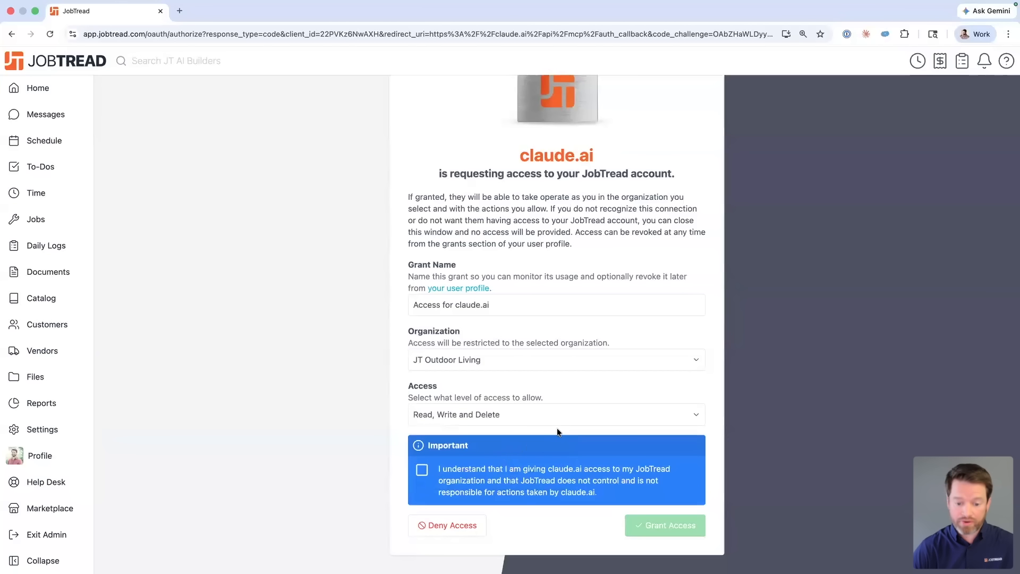
left_click(422, 471)
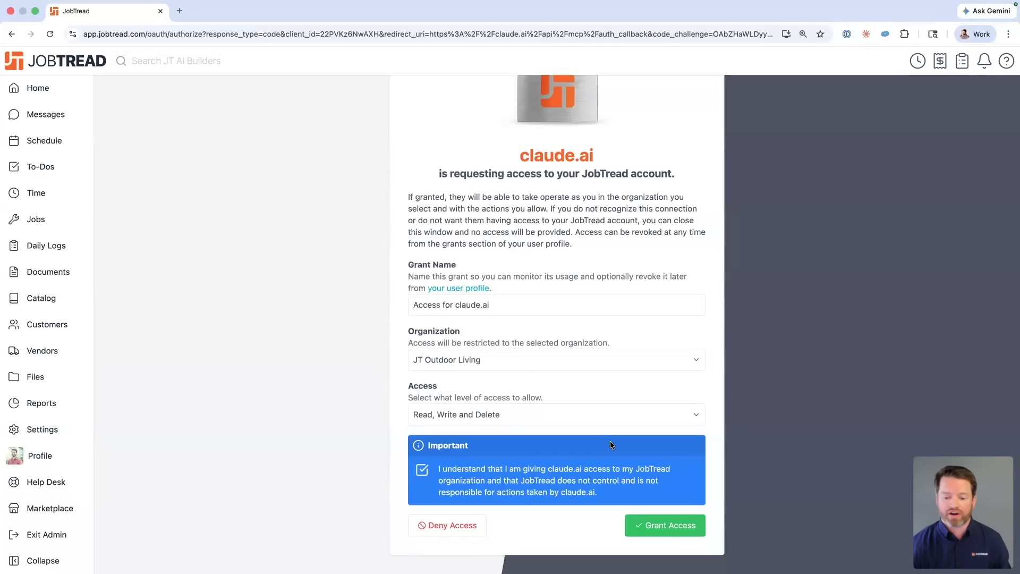
left_click(655, 526)
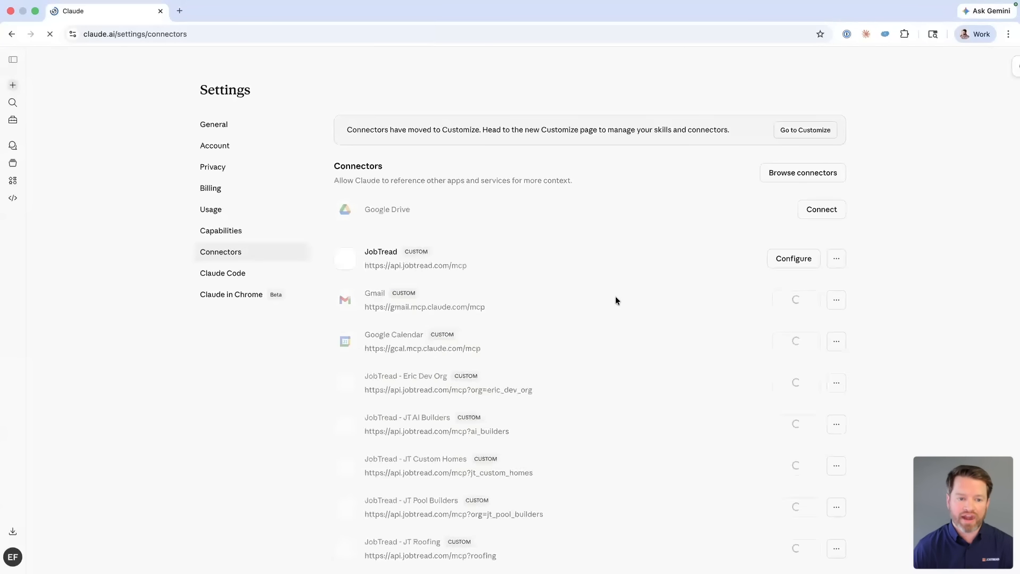
Step: Start a fresh empty Claude chat and take the browser out of full screen
scroll(471, 338, "down", 1)
scroll(471, 338, "up", 2)
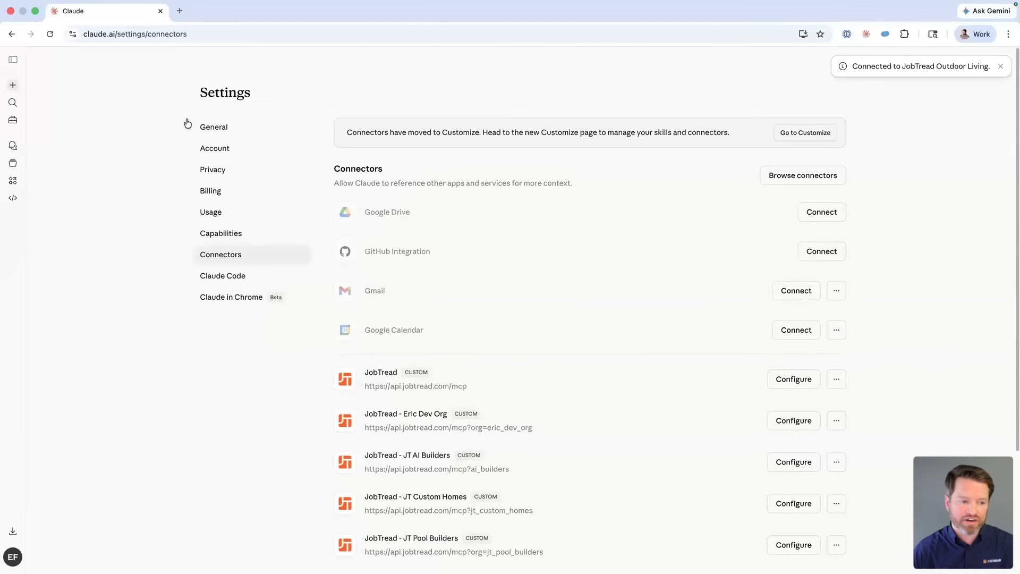
left_click(13, 85)
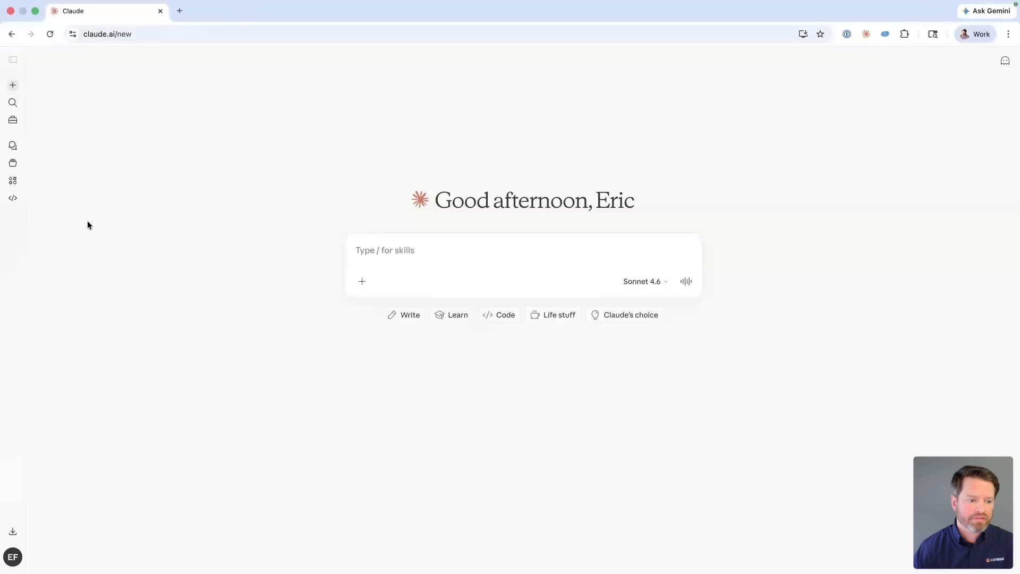
left_click(35, 10)
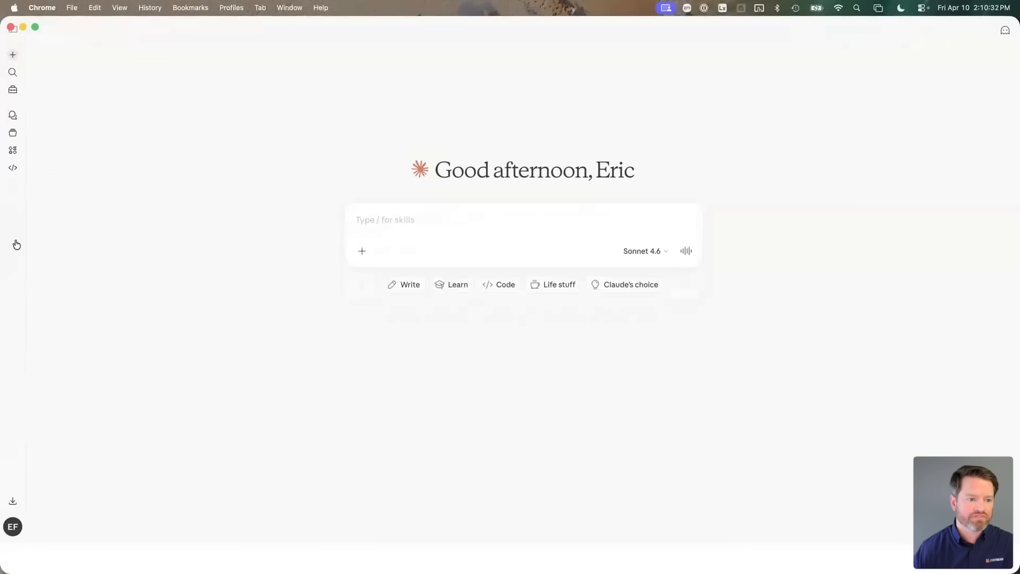
Step: Put Claude on the right half and load app.jobtread.com in a new left-half window
key("ctrl+alt+Right")
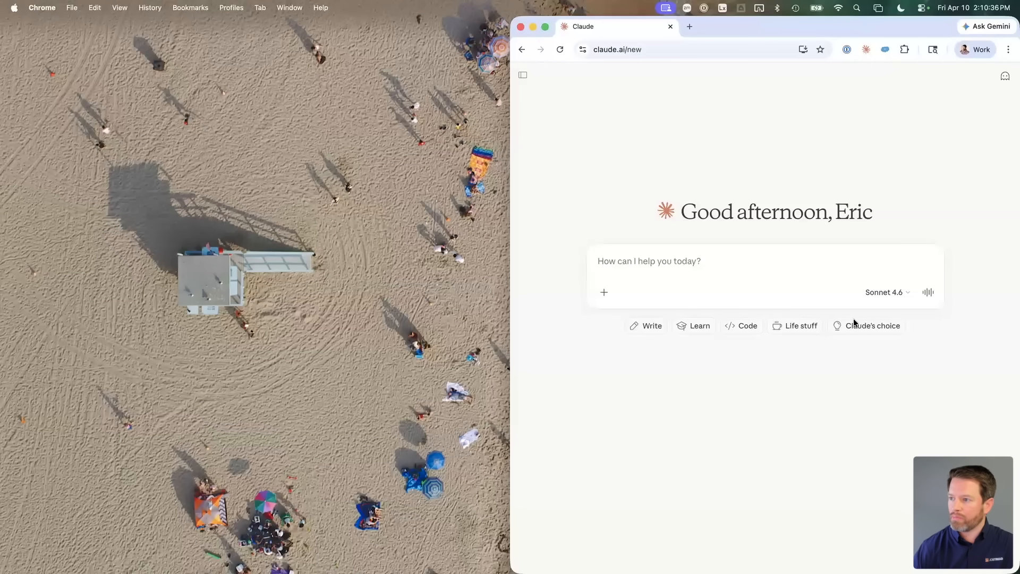
key("super+n")
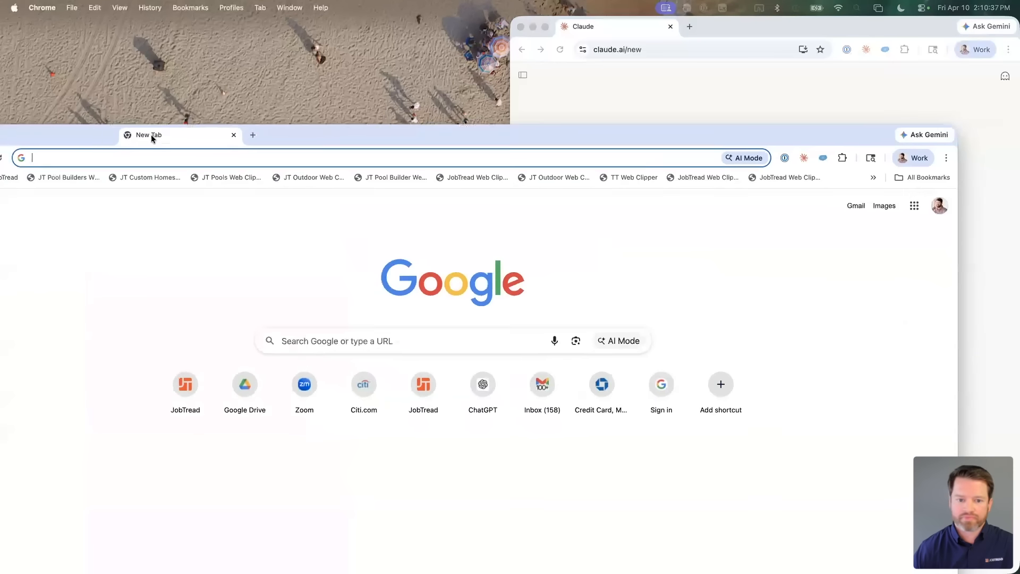
key("ctrl+alt+Left")
type("htp")
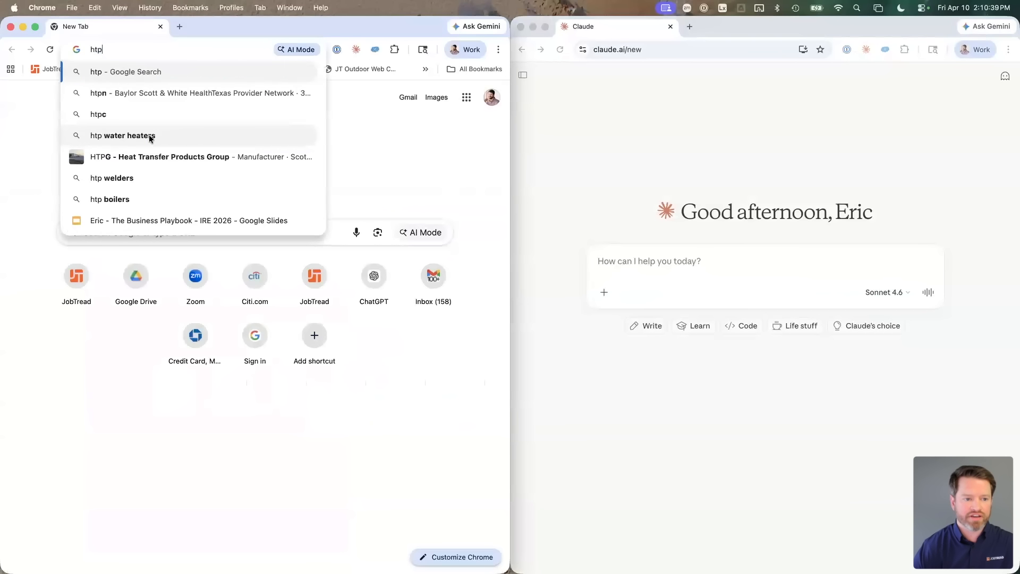
key("BackSpace")
key("BackSpace")
key("BackSpace")
type("app.jobtread.com")
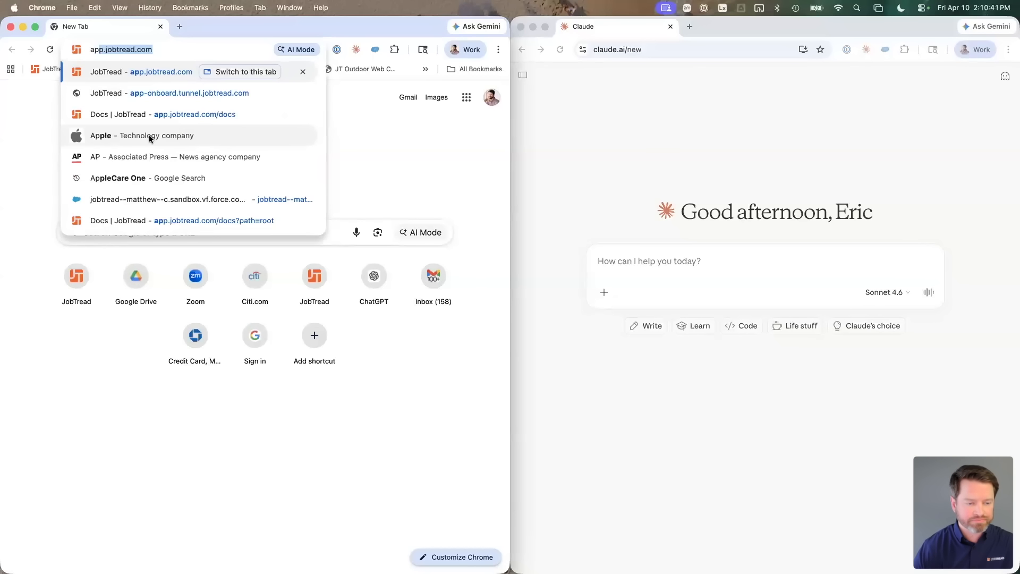
key("Return")
Step: Switch JobTread to JT Custom Homes and show its Home Dashboard activity feed
left_click(34, 78)
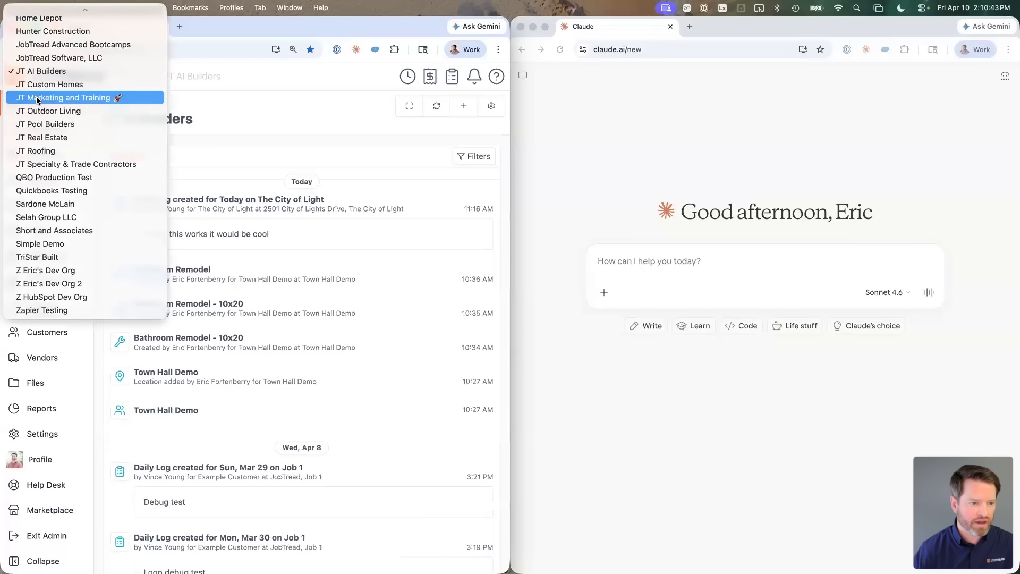
left_click(38, 84)
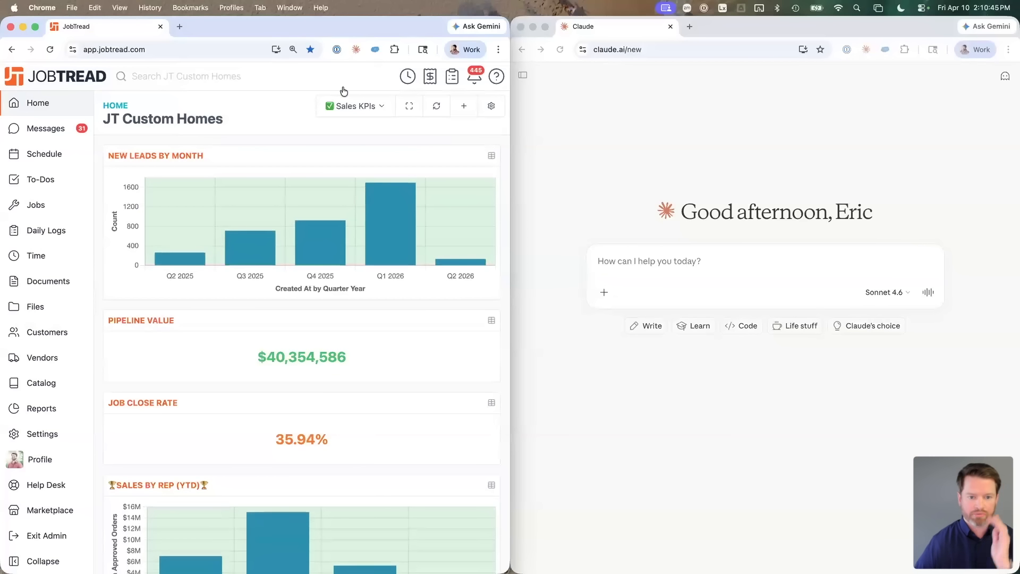
left_click(333, 106)
left_click(343, 142)
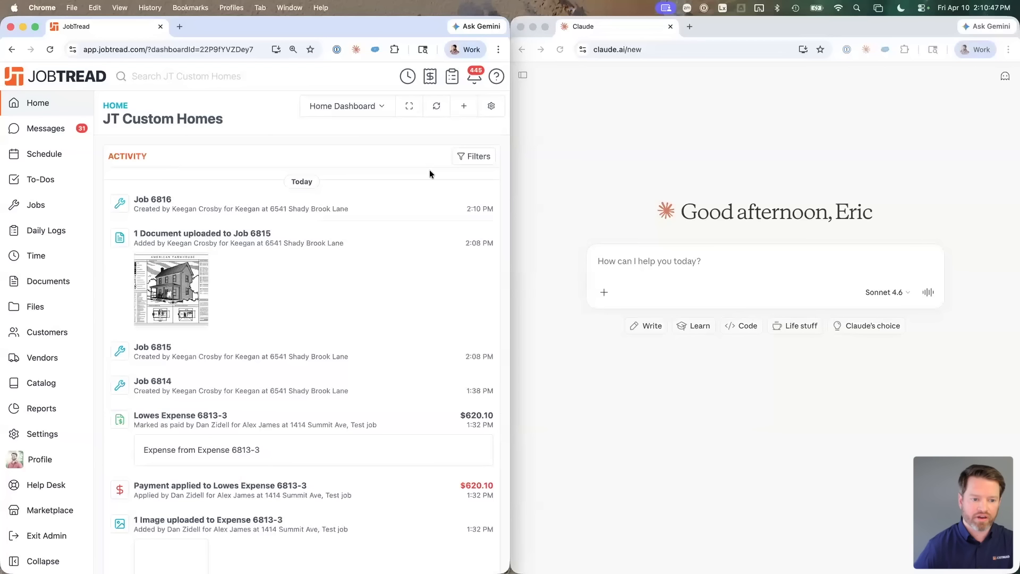
left_click(642, 261)
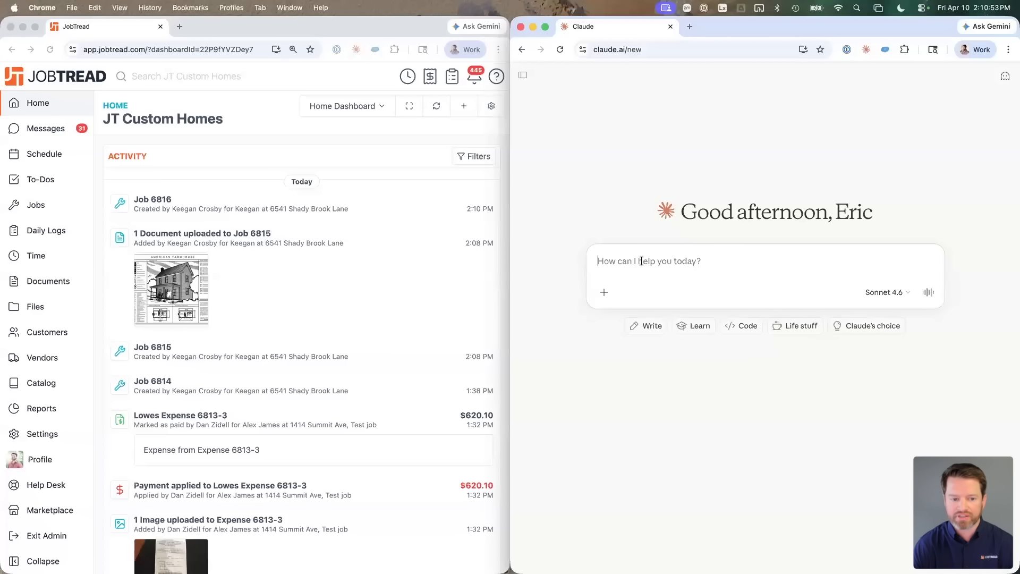
Step: Ask Claude to create, in JobTread's JT Custom Homes, a customer account named 'Live Demo'
type("In JobTead")
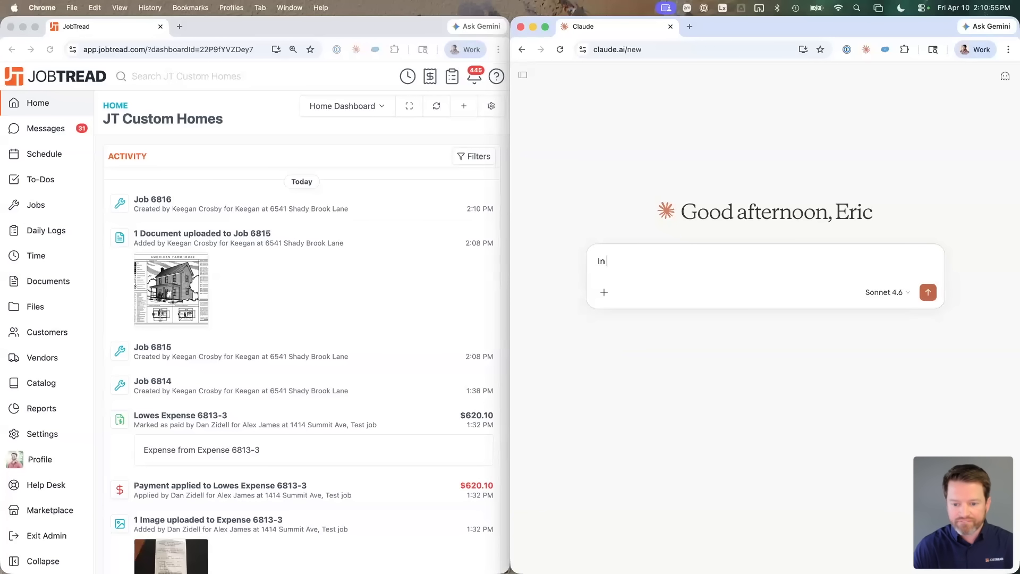
key("BackSpace")
key("BackSpace")
type("rad")
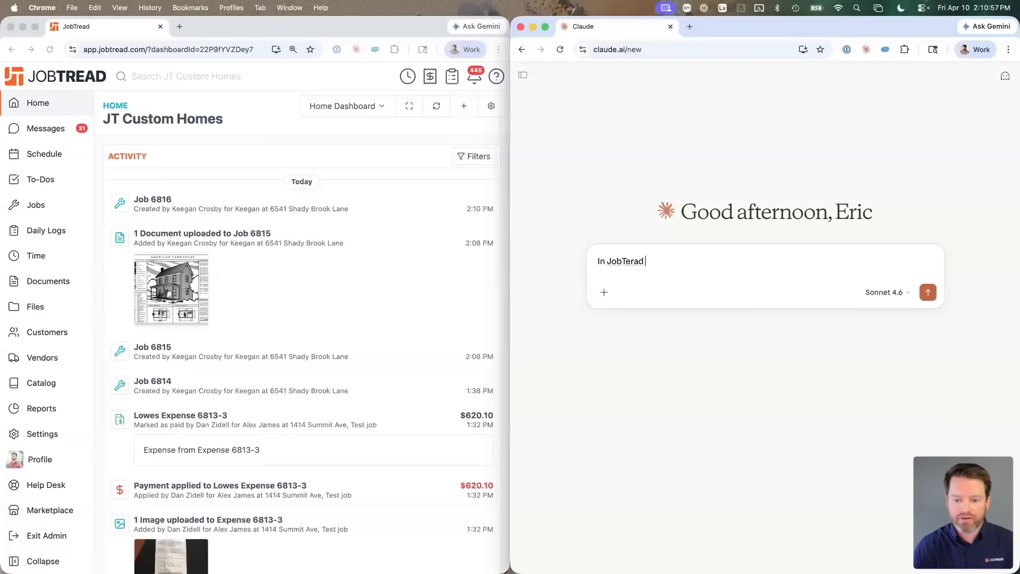
key("BackSpace")
type("read ")
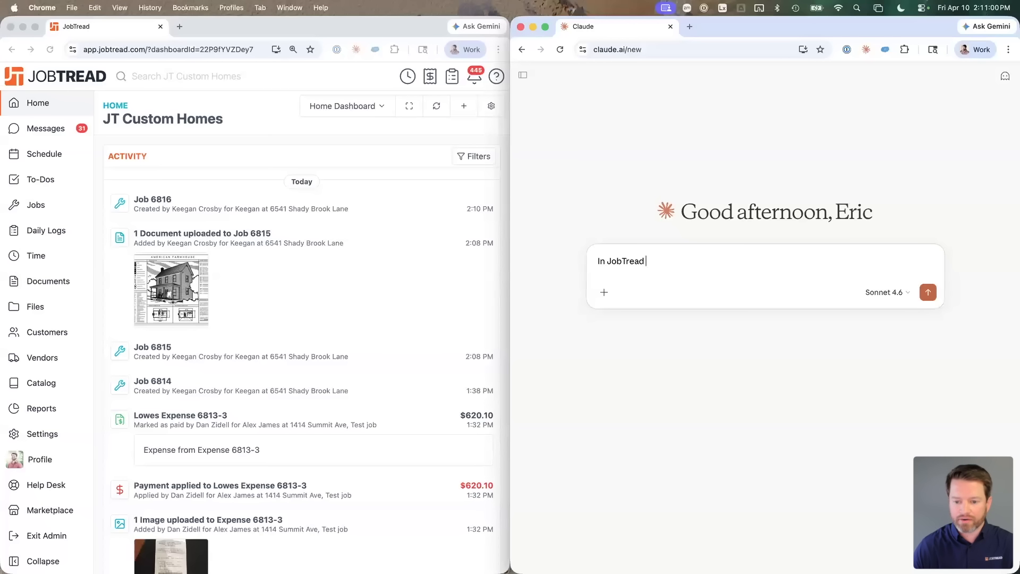
type("in")
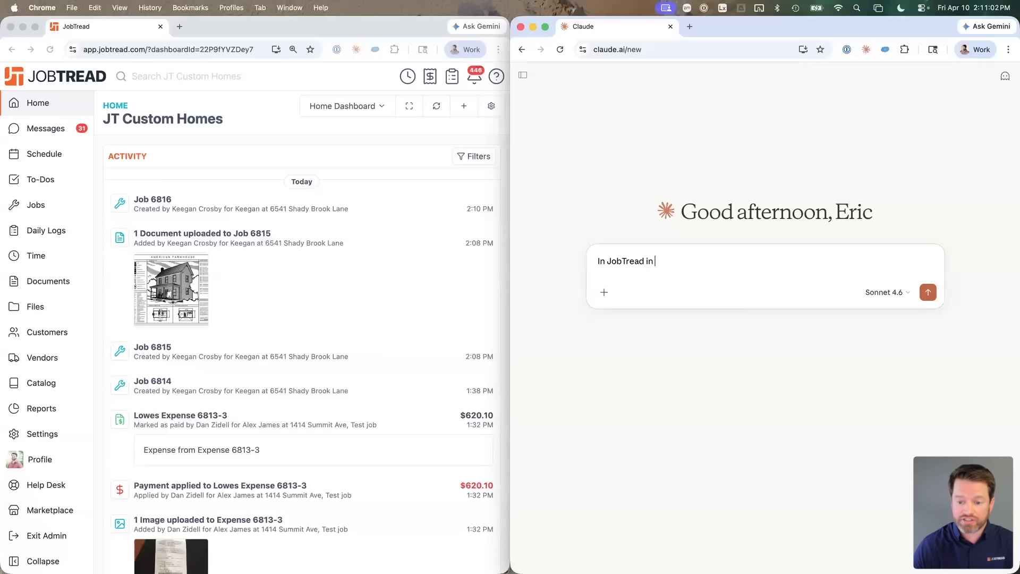
type(" JT Custom Homes")
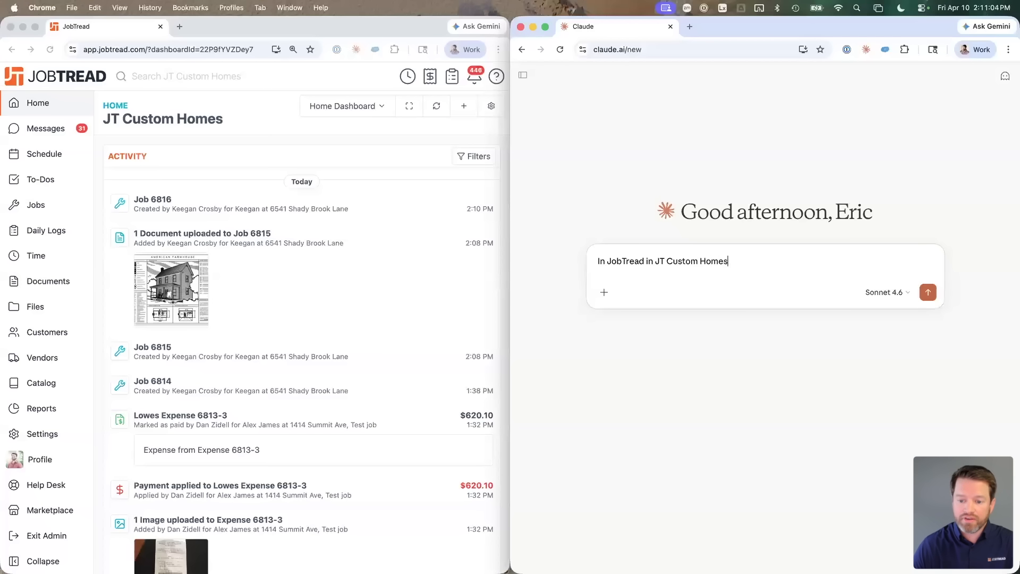
type(" create a new customer for ")
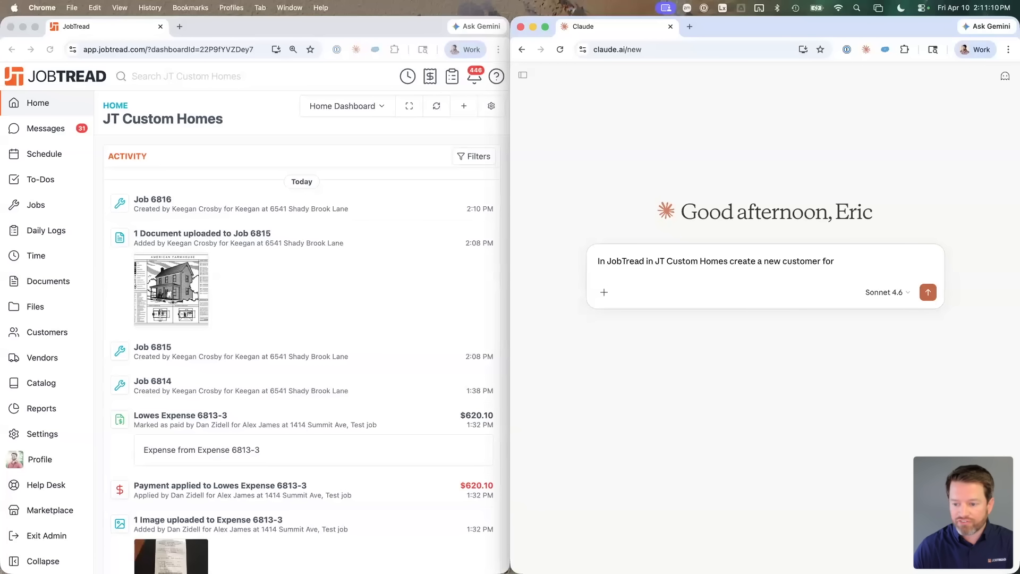
type("Product")
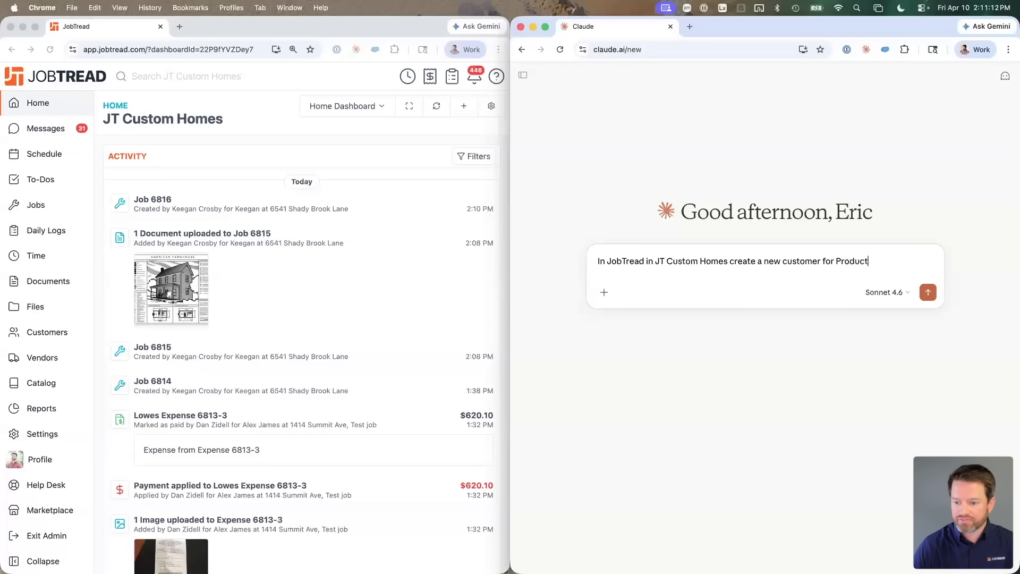
key("alt+shift+Left")
type("Live Demo")
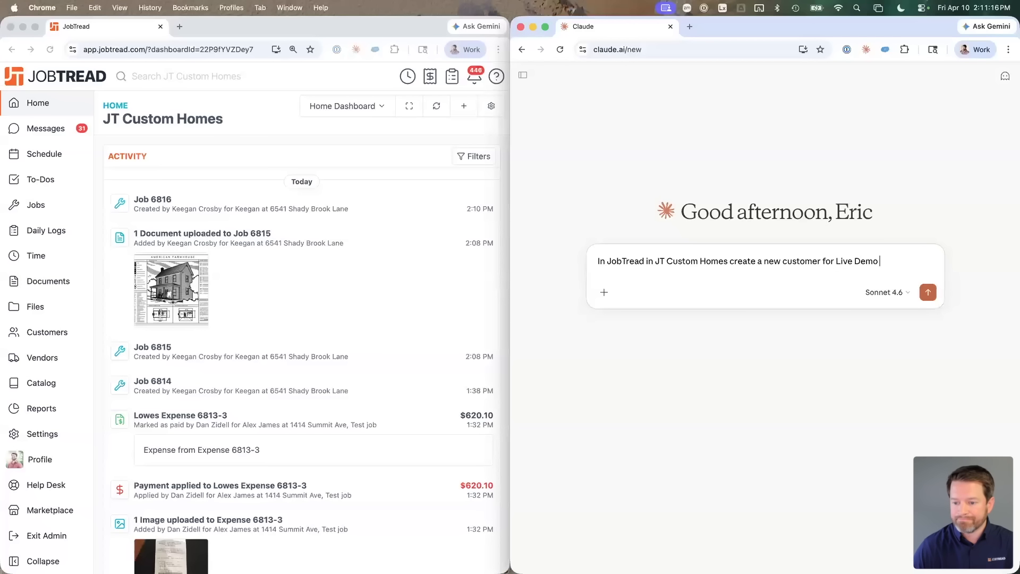
key("alt+Left")
key("alt+shift+Left")
type("named ")
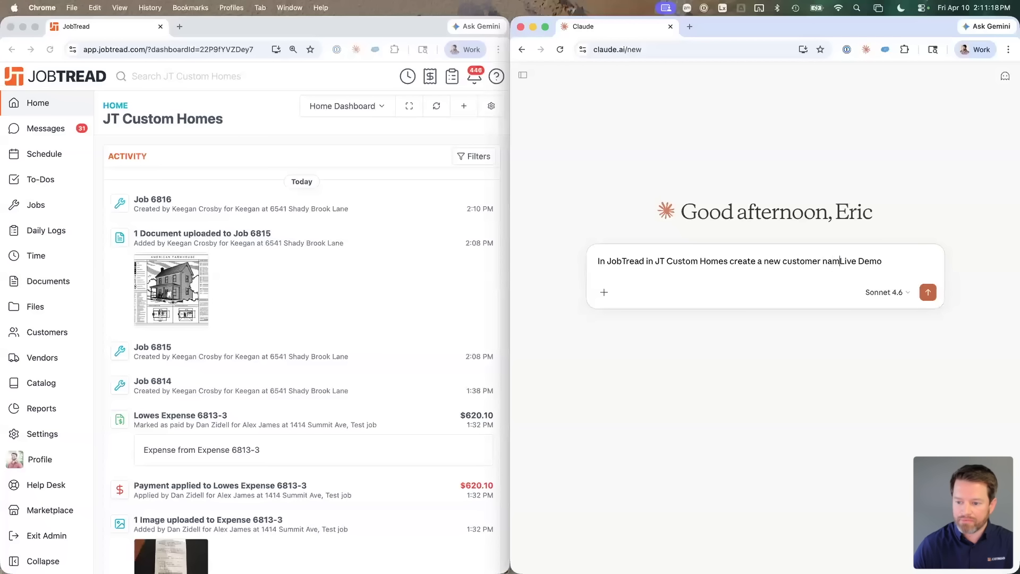
type("account")
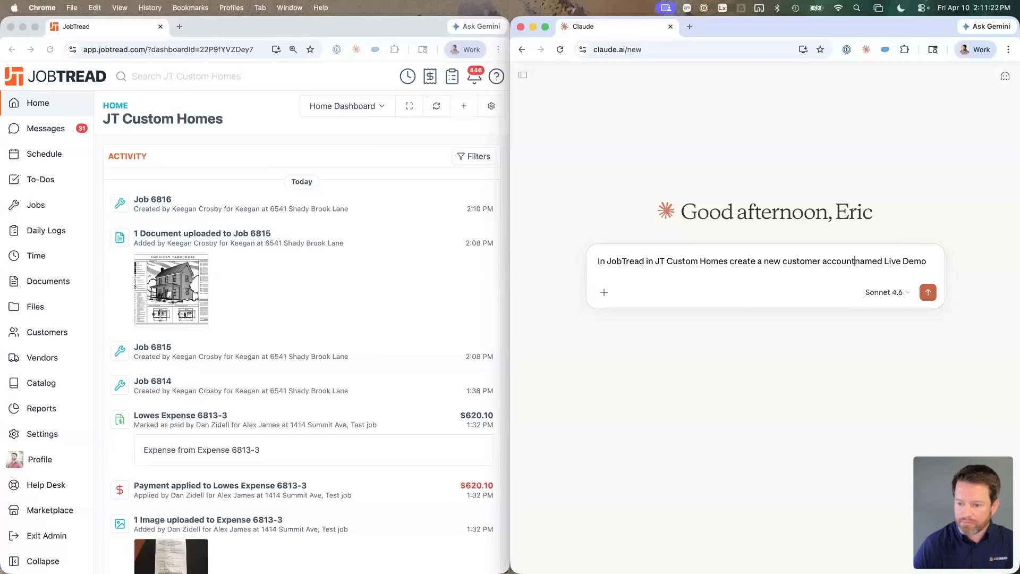
Step: Add the location's street address and a contact's name and e-mail to the request, and send it
key("shift+Return")
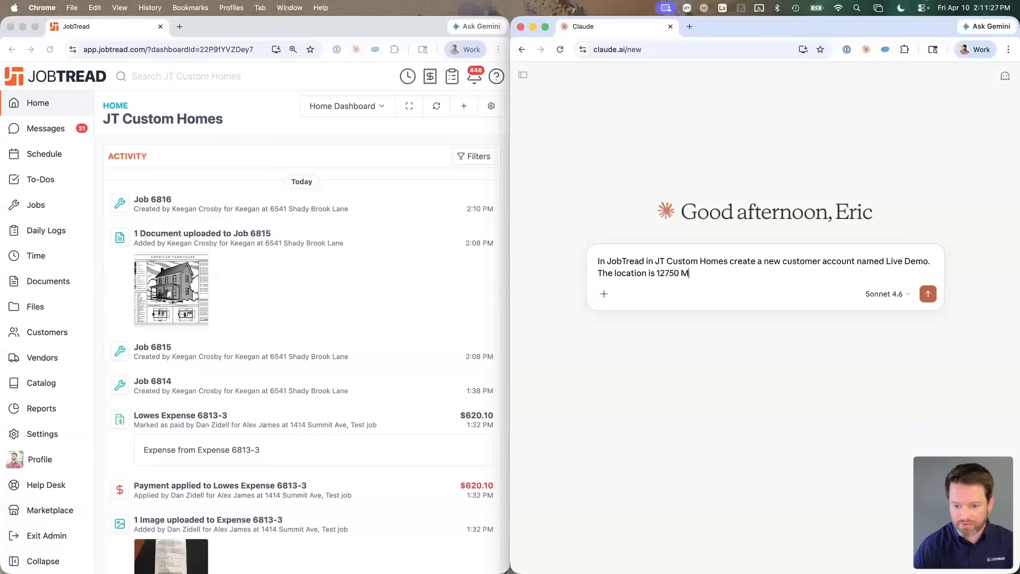
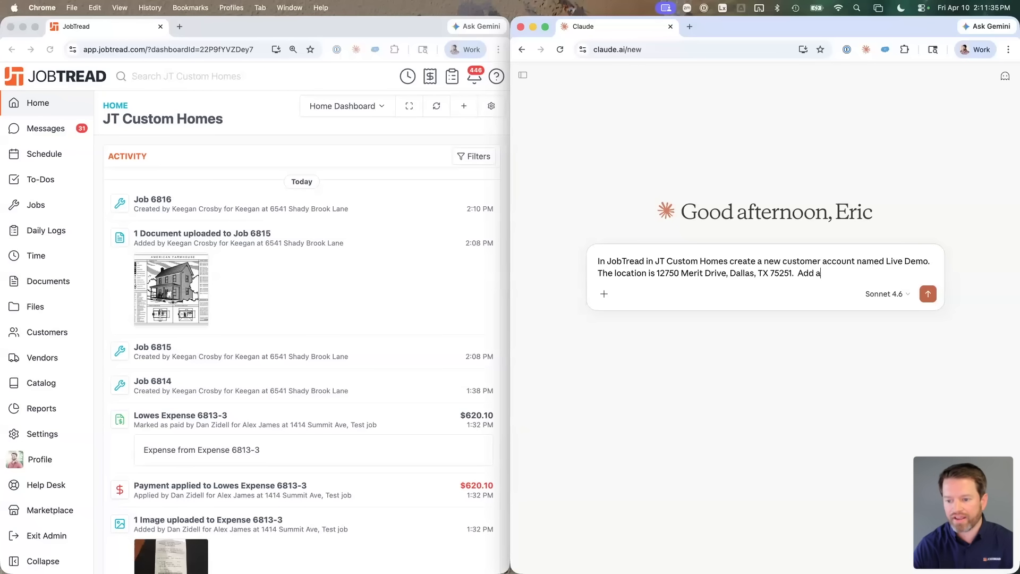
type(" contact name")
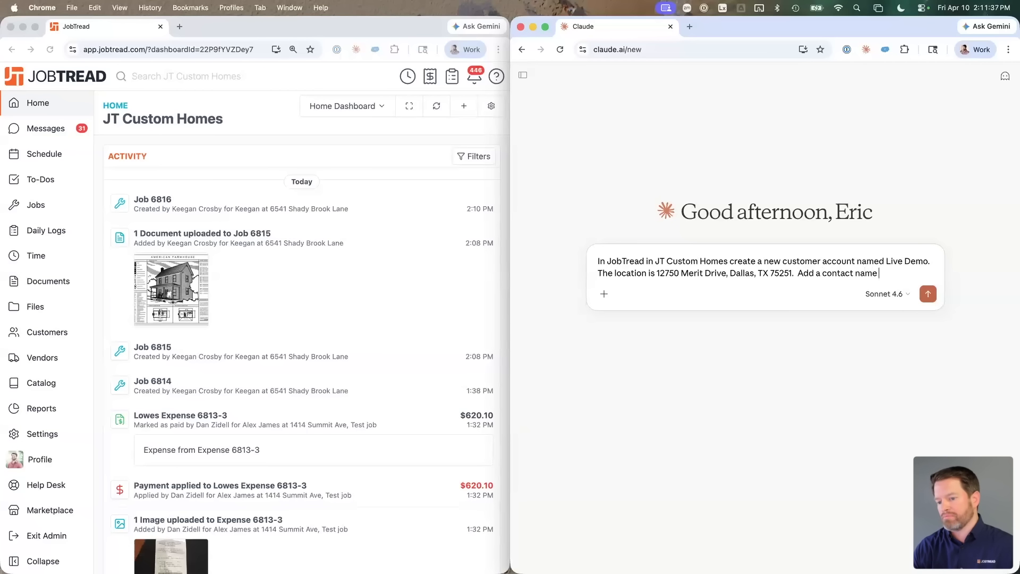
type(" Caleb")
key("BackSpace")
key("BackSpace")
key("BackSpace")
key("BackSpace")
type("laude")
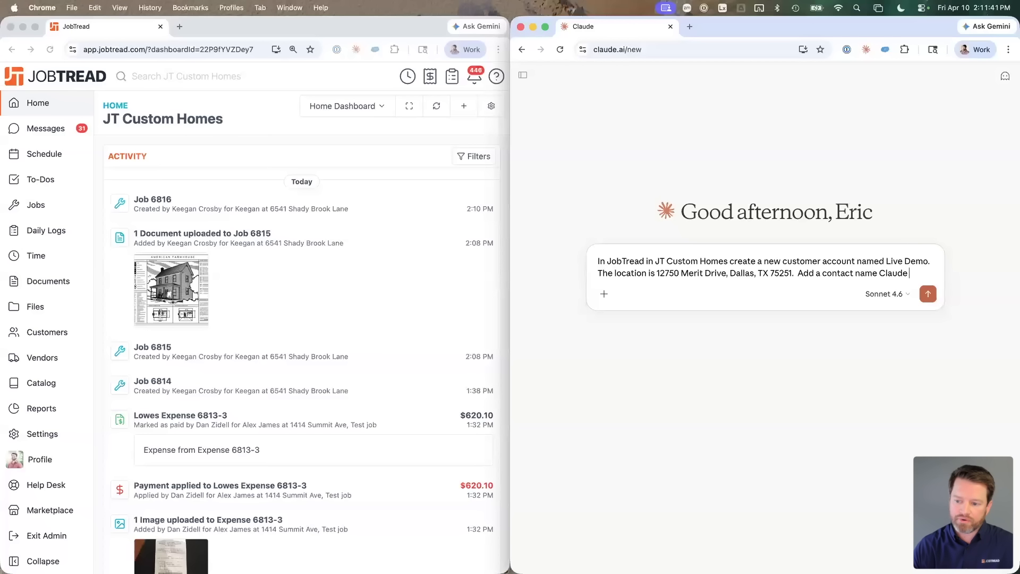
type(" with an email claude@example.com.")
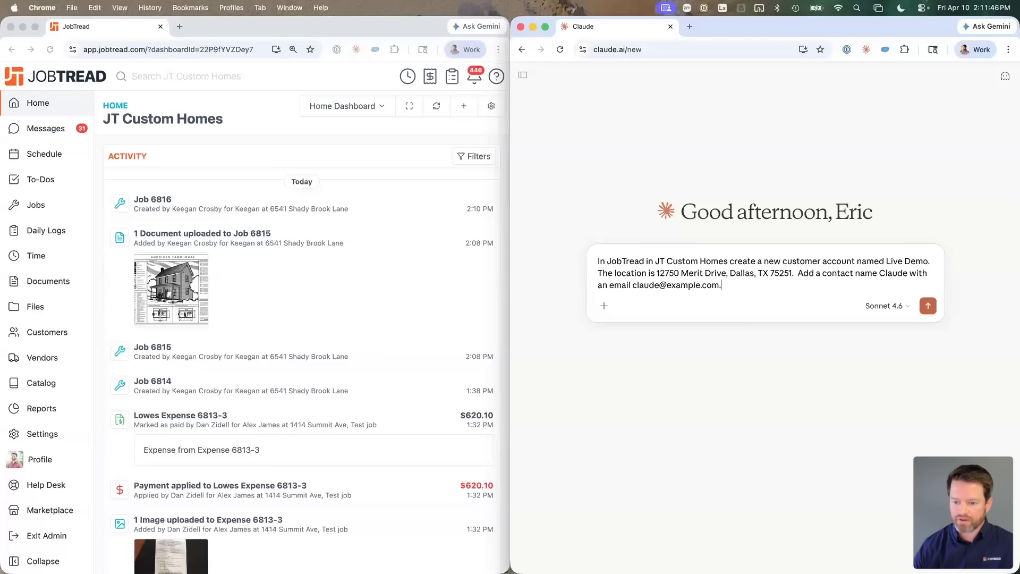
left_click(928, 307)
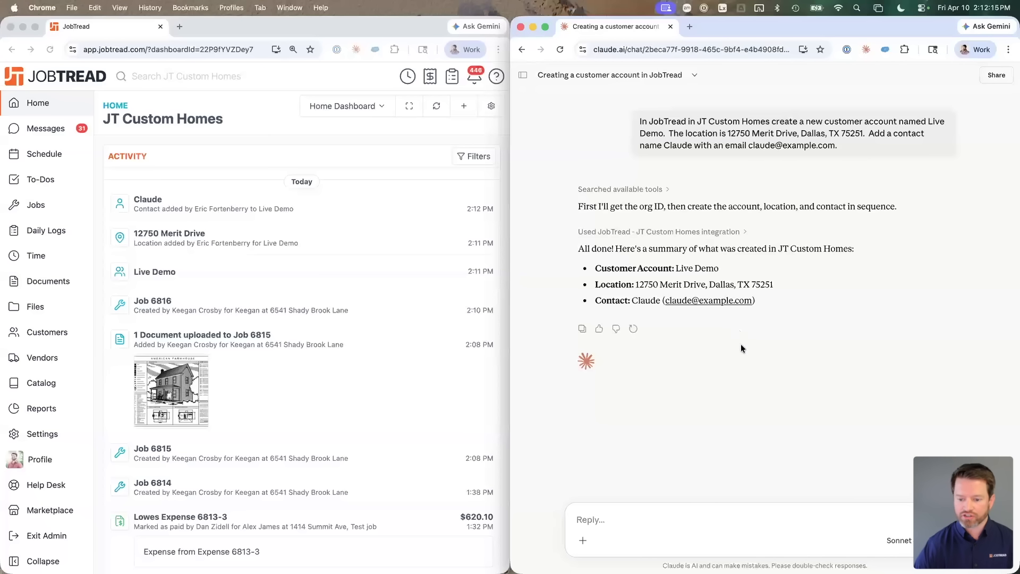
Step: Check the model list and JobTread's activity feed for the new Live Demo records
left_click(900, 541)
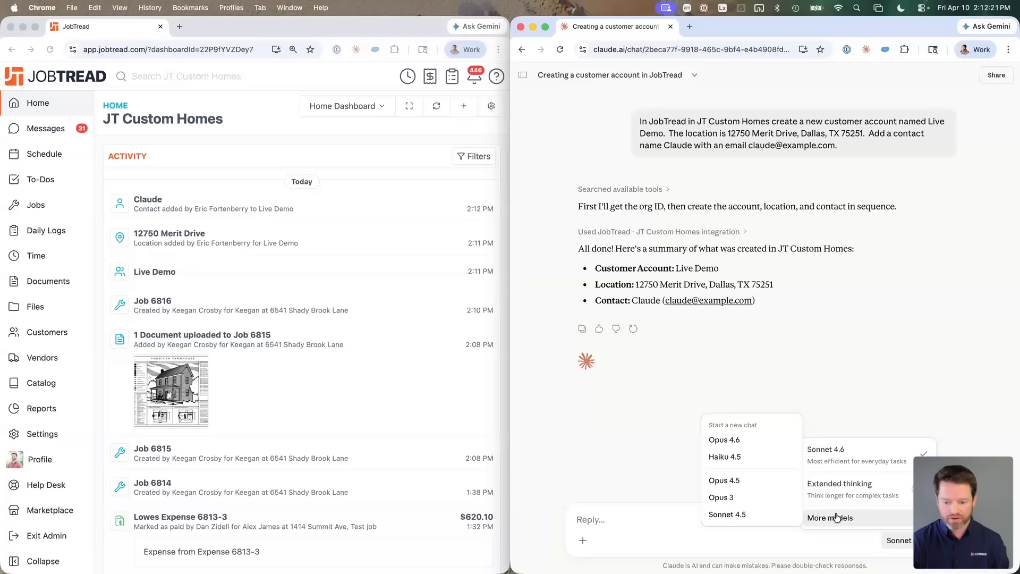
left_click(842, 325)
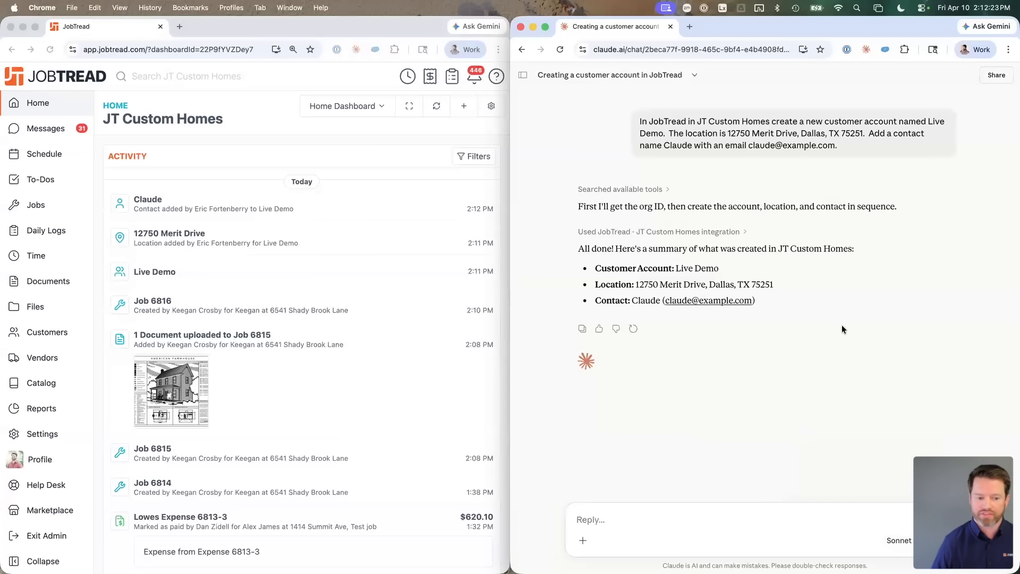
left_click(204, 225)
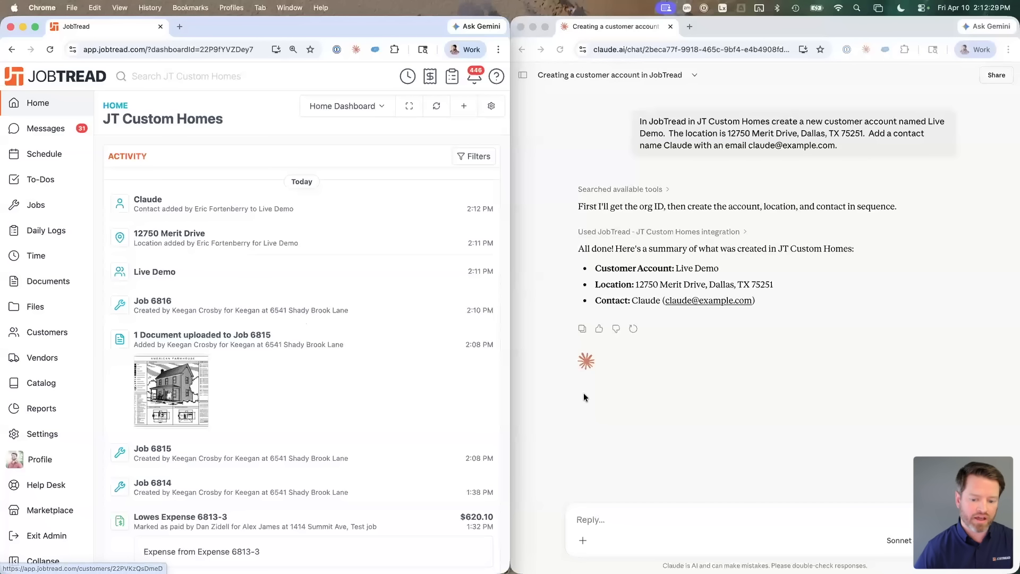
left_click(624, 518)
Step: Describe a 10'x20' bathroom remodel job: demo existing, add new toilet, vanity and fixtures
type("C")
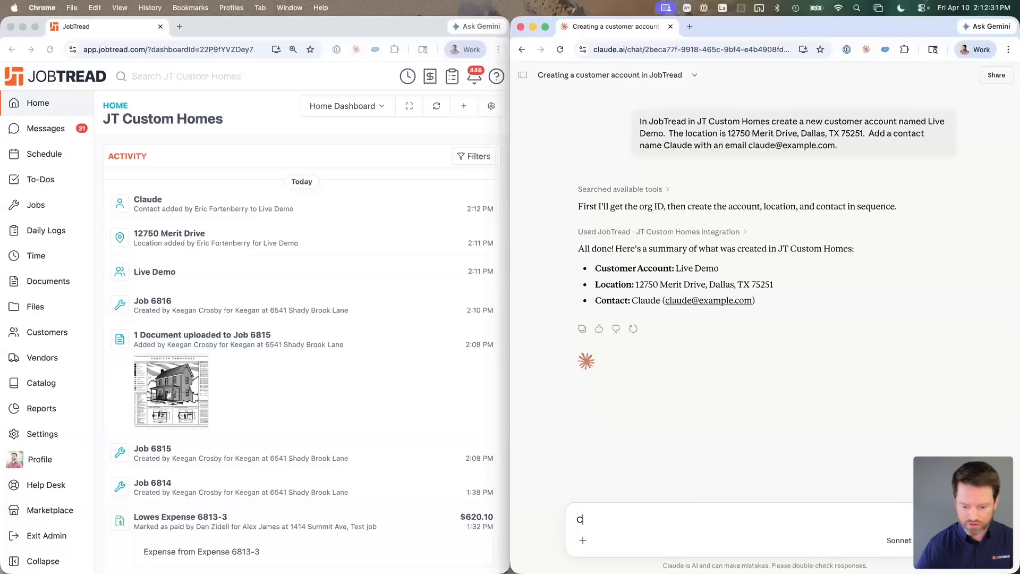
type("reate a new job")
key("alt+shift+Left")
key("alt+shift+Left")
type("bathroom remodel job ")
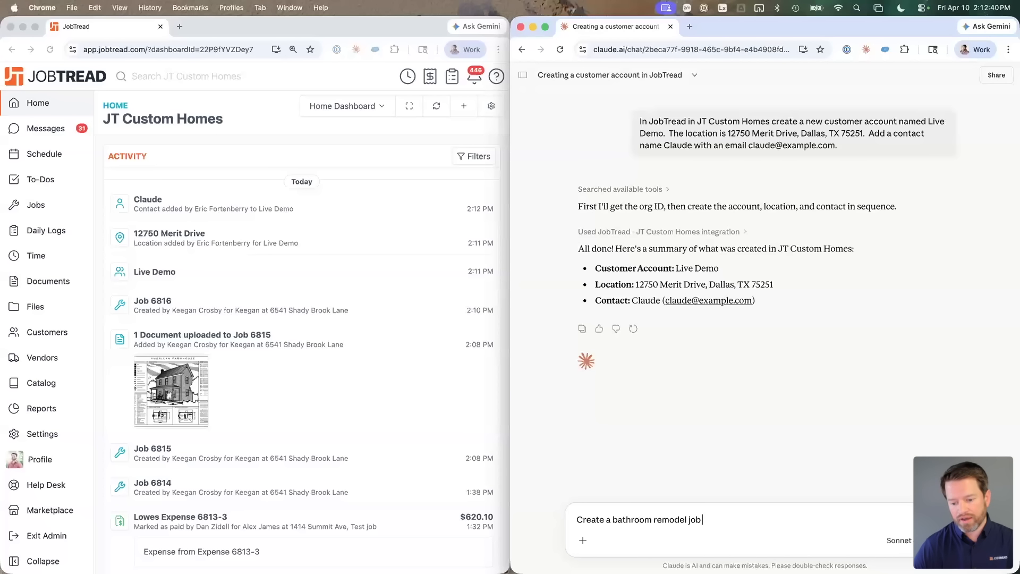
type("forto")
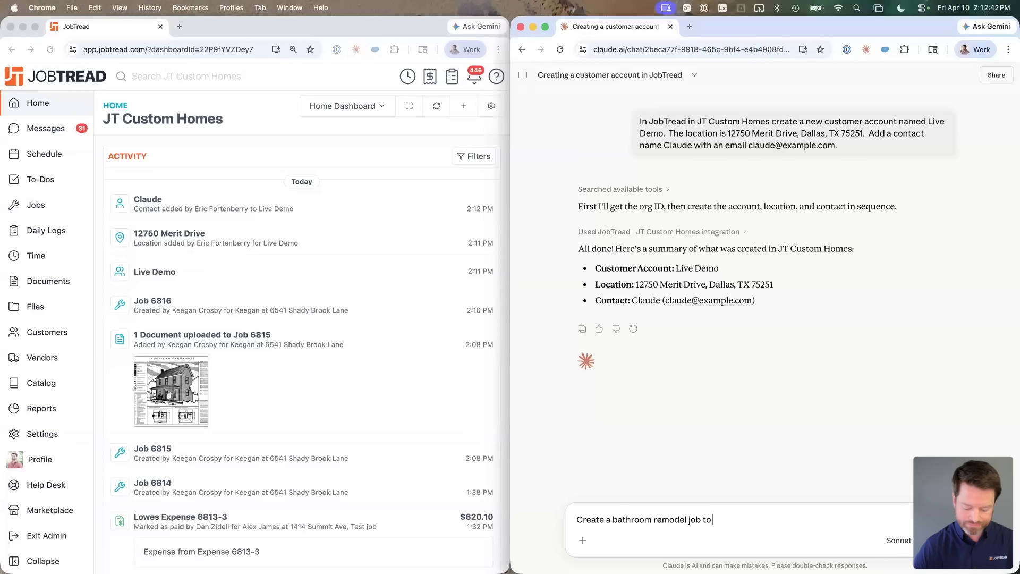
key("alt+shift+Left")
type("for ")
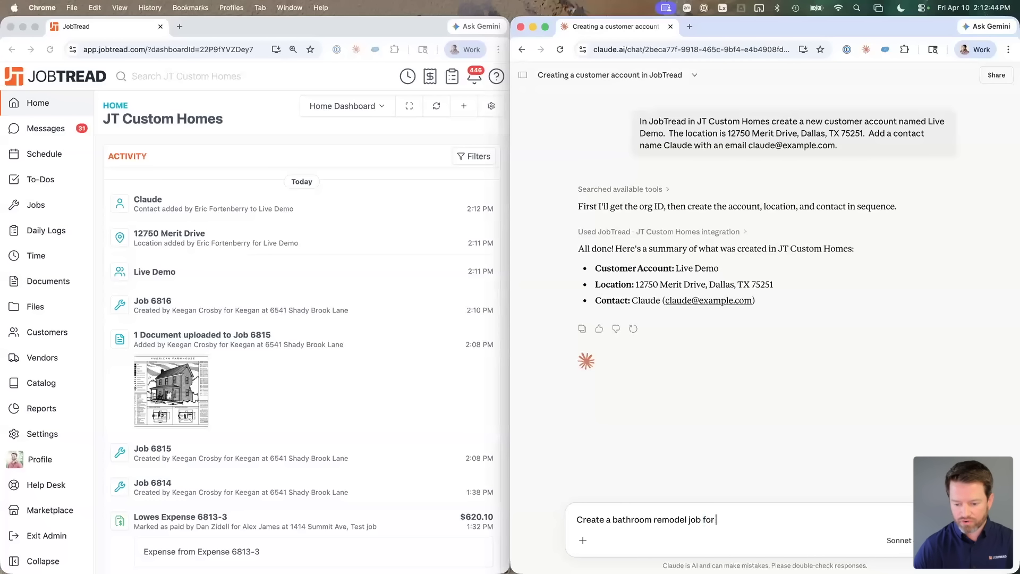
type("a 10'x")
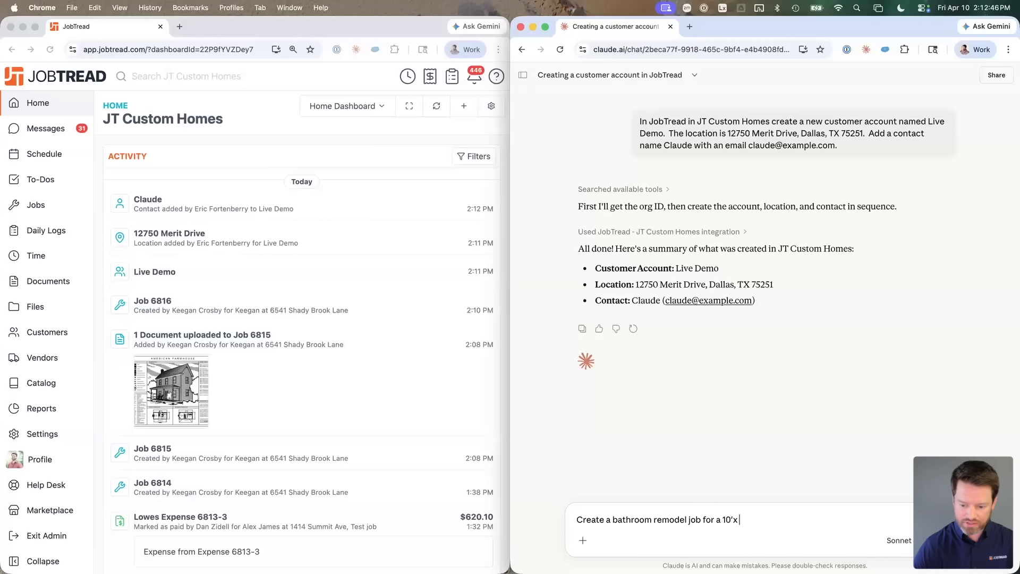
type("20' bathroom.  We want to add new")
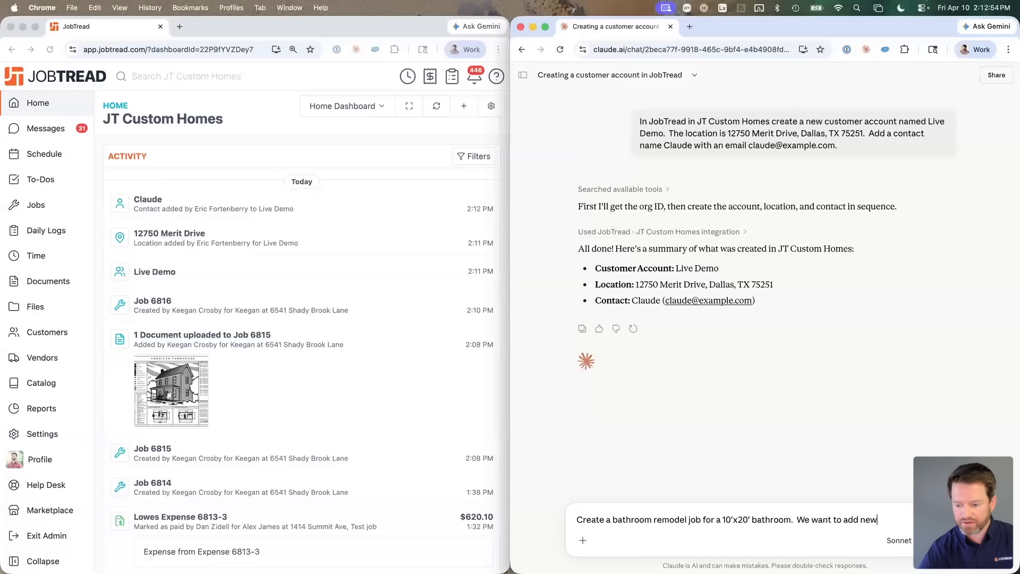
key("alt+shift+Left")
key("alt+shift+Left")
key("alt+shift+Left")
key("alt+shift+Left")
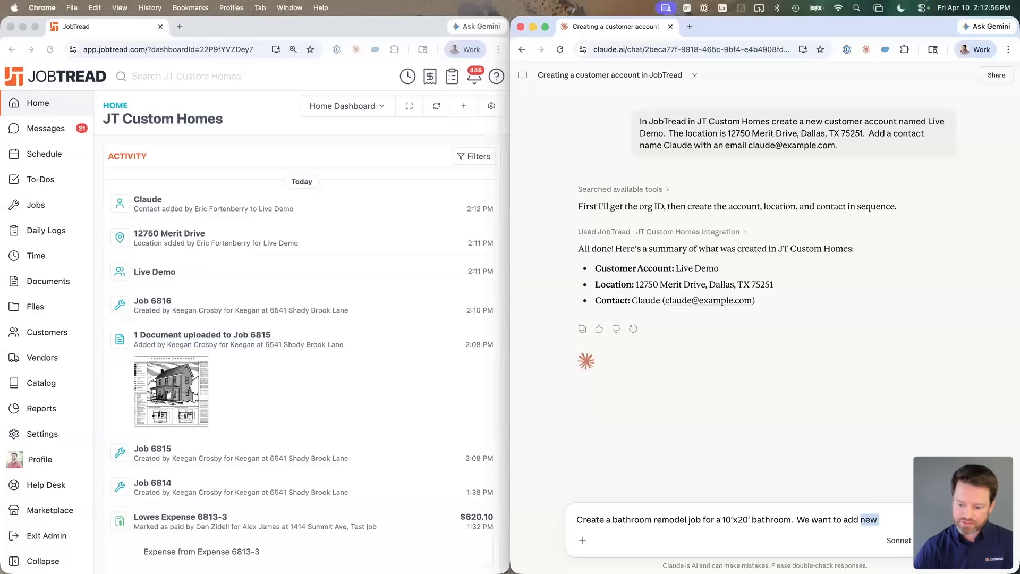
type("want t")
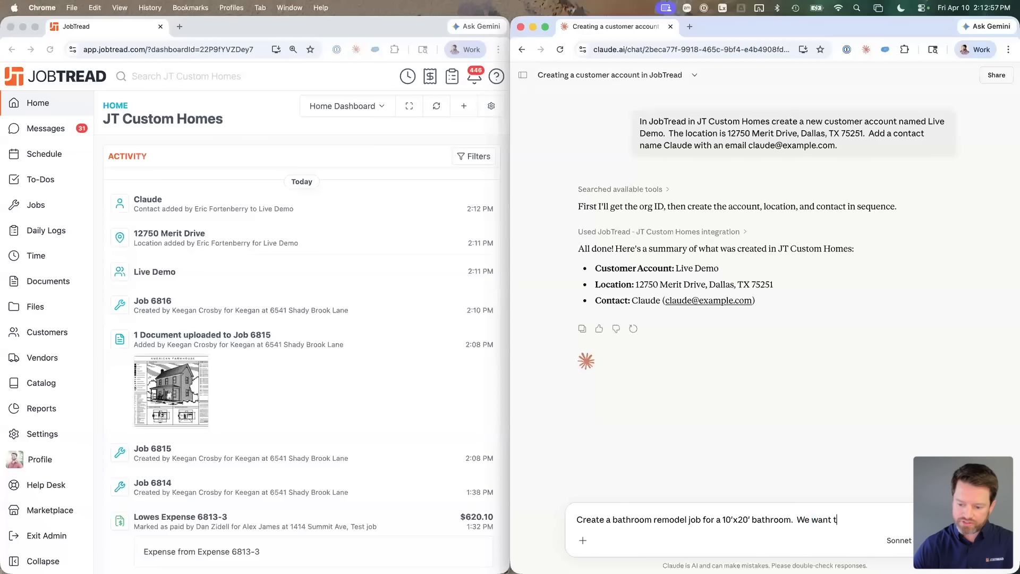
type("o demo the existing")
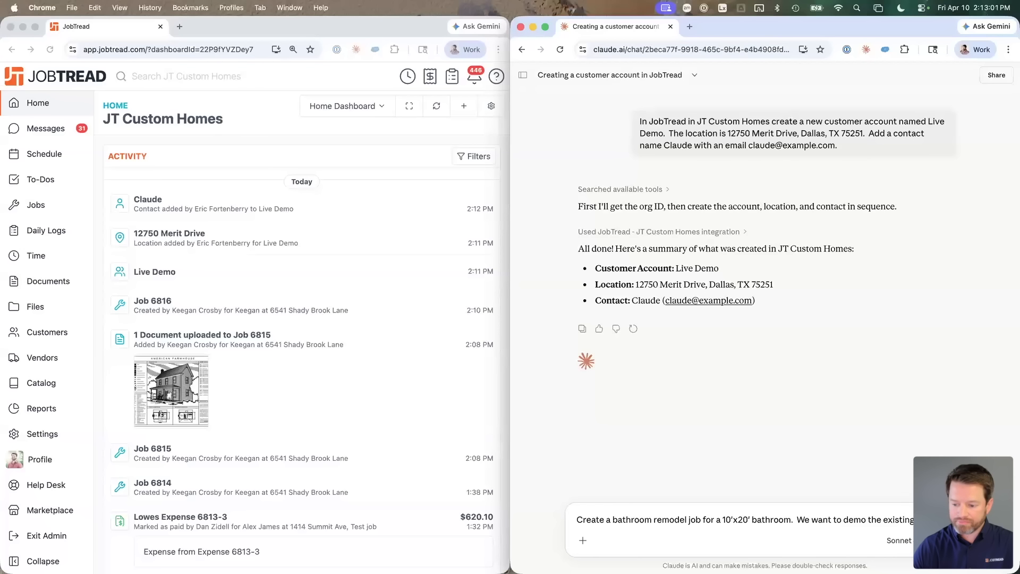
type(" and add a new toilet and vanity")
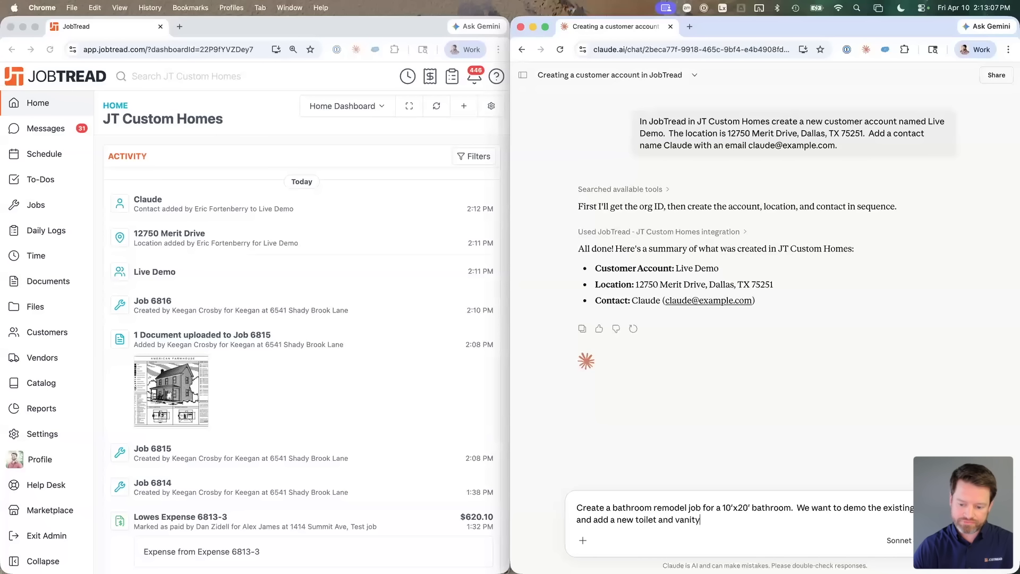
type(" and a")
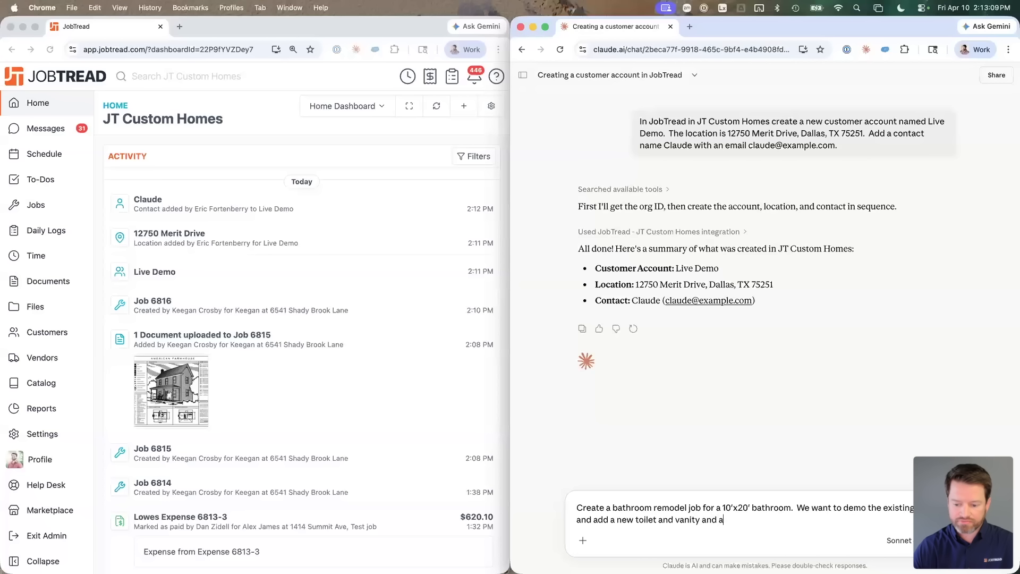
type("ll the fixtures.")
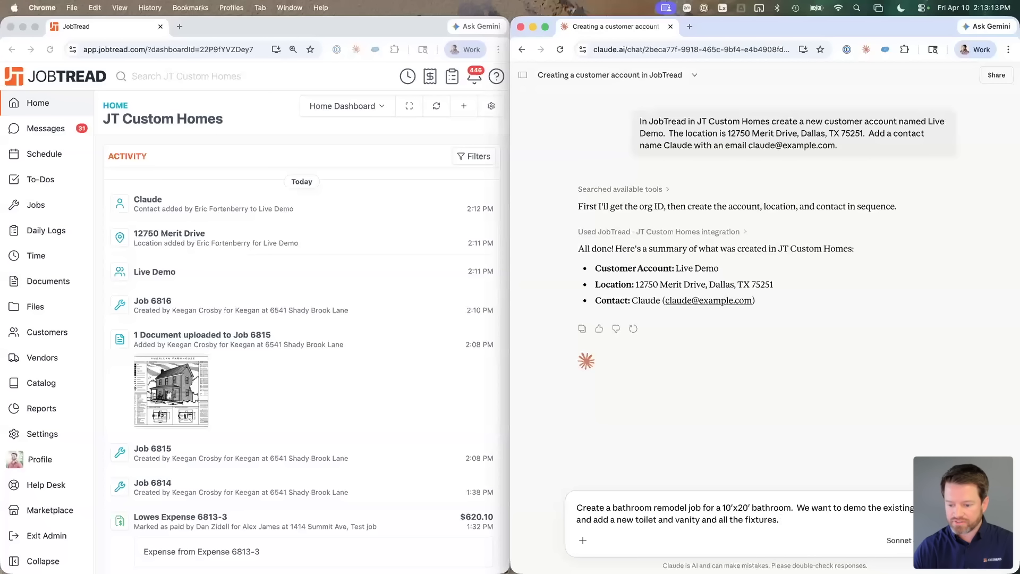
type("  Go ahead")
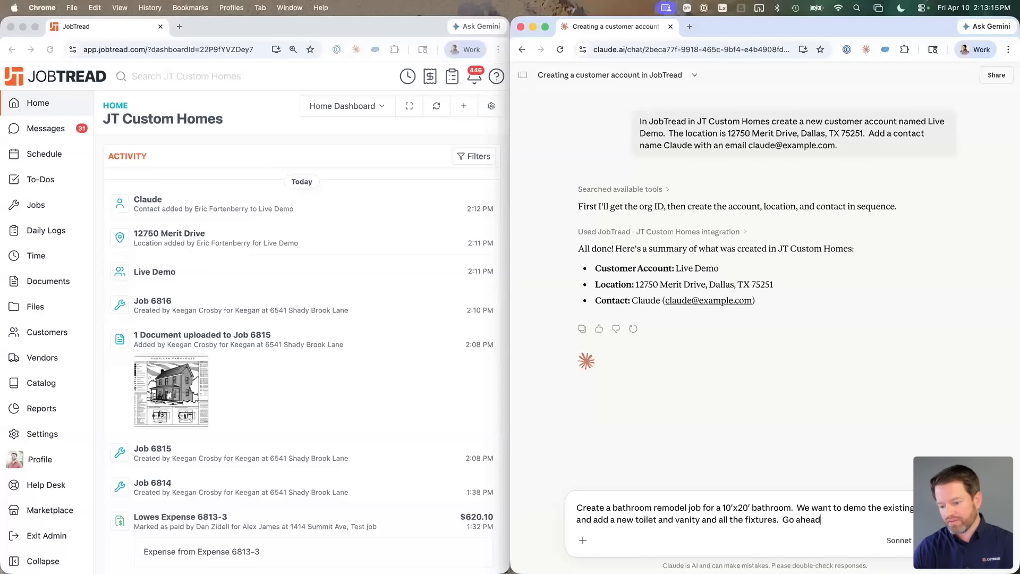
type(" and build out the bui")
Step: Ask for a budget grouped by trade or phase, specific line items, 50% margin, and send
key("BackSpace")
type("dg")
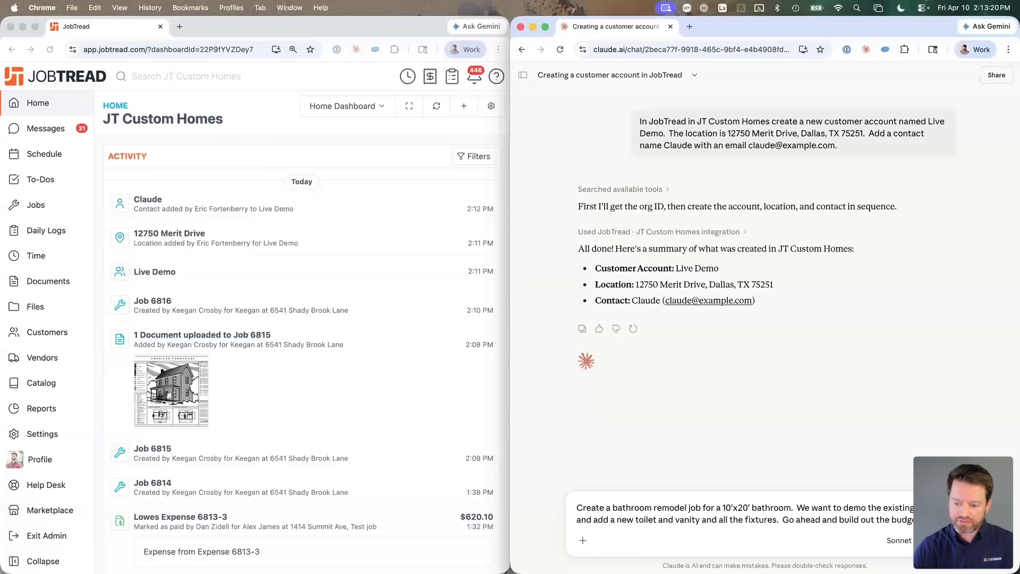
type("Organize it")
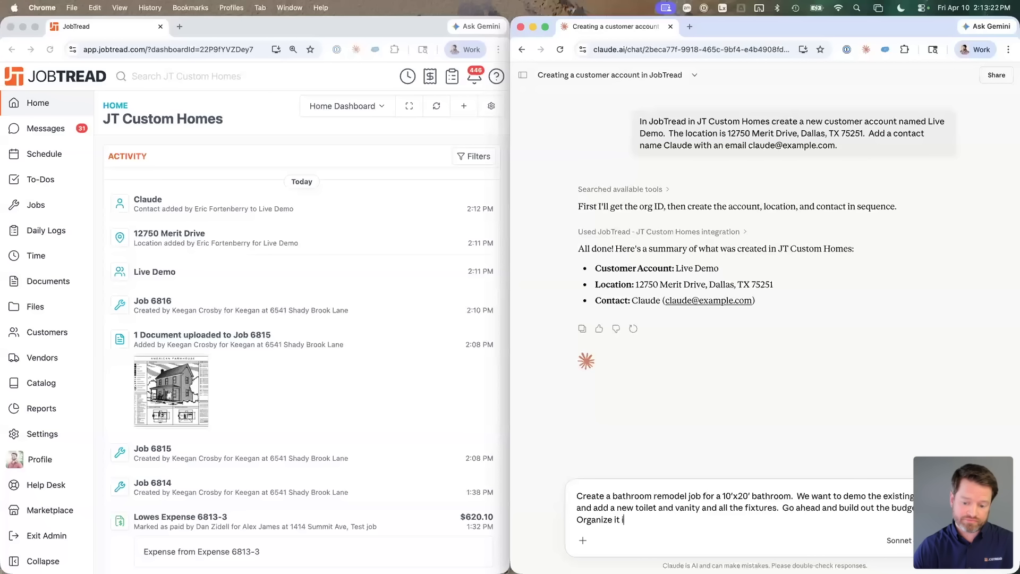
type(" with cost g")
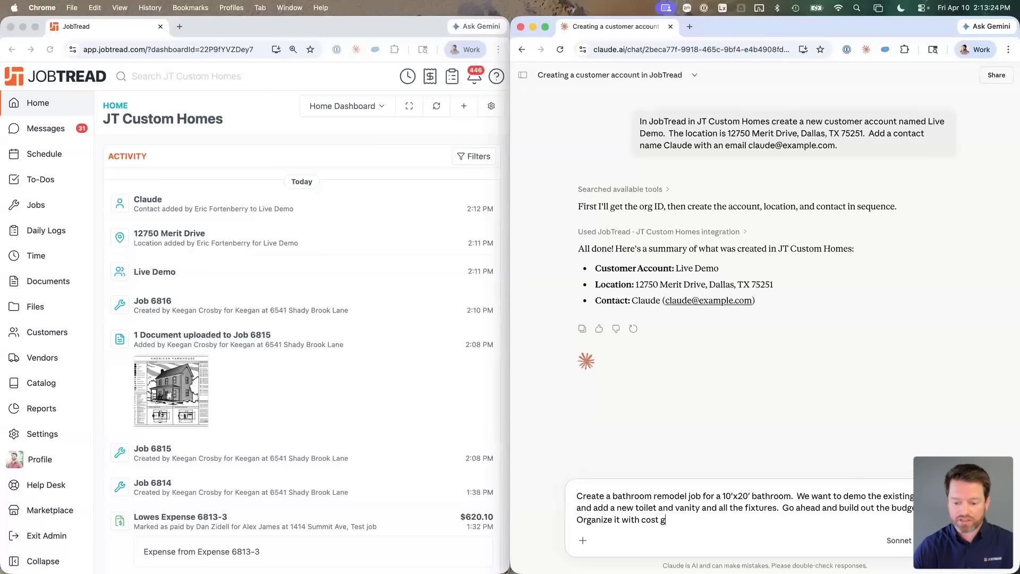
type("roups by trade /")
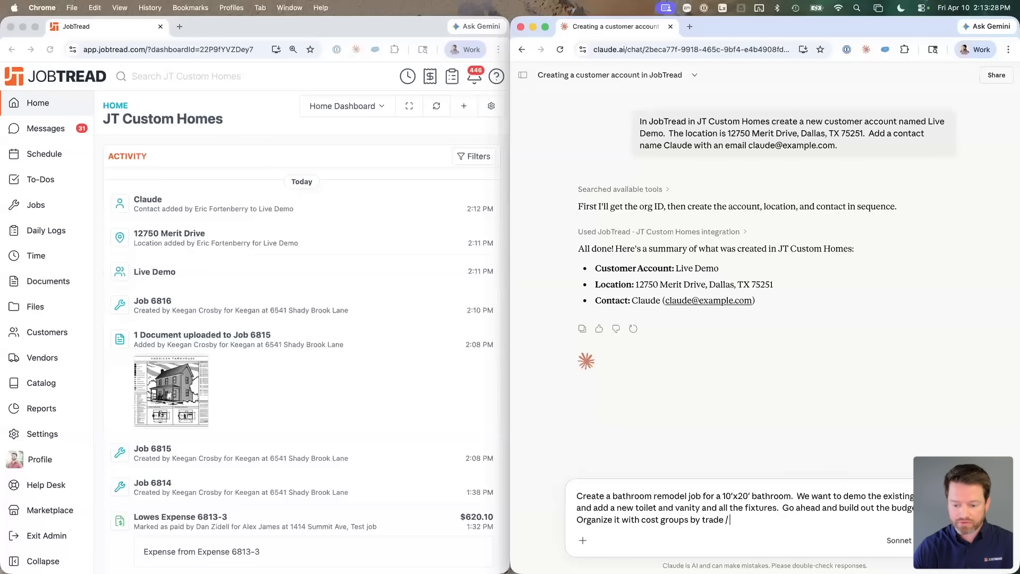
key("BackSpace")
type("or phase.")
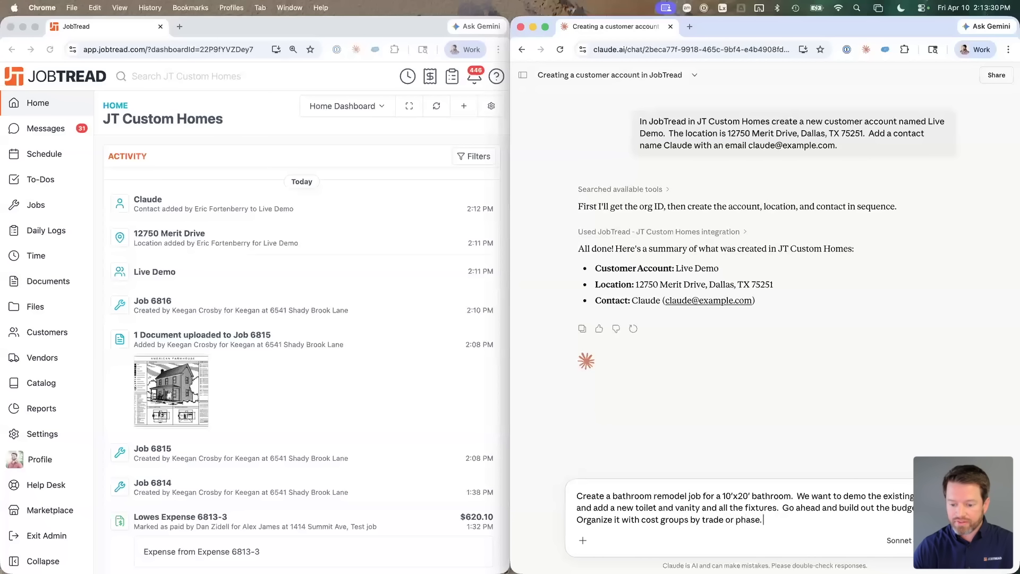
type("  Be specific with the line items.  Set th ")
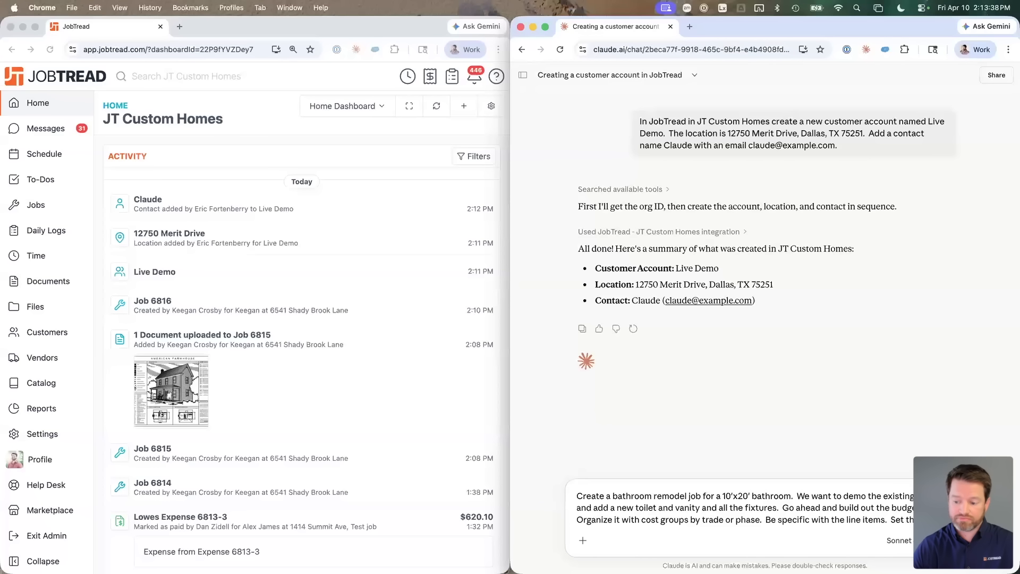
type("50%.  Be sure to")
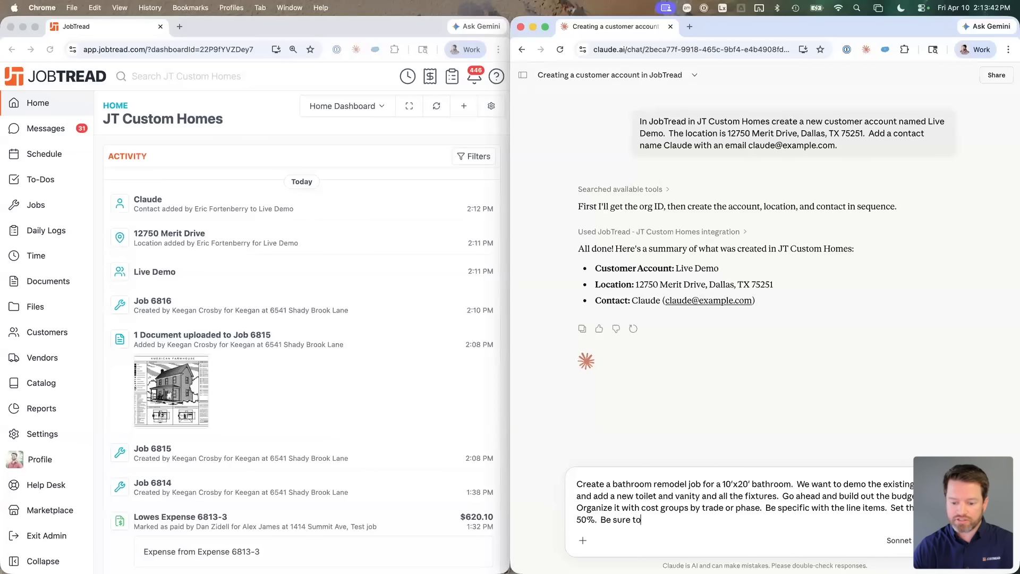
key("alt+shift+Left")
key("alt+shift+Left")
key("alt+shift+Left")
key("BackSpace")
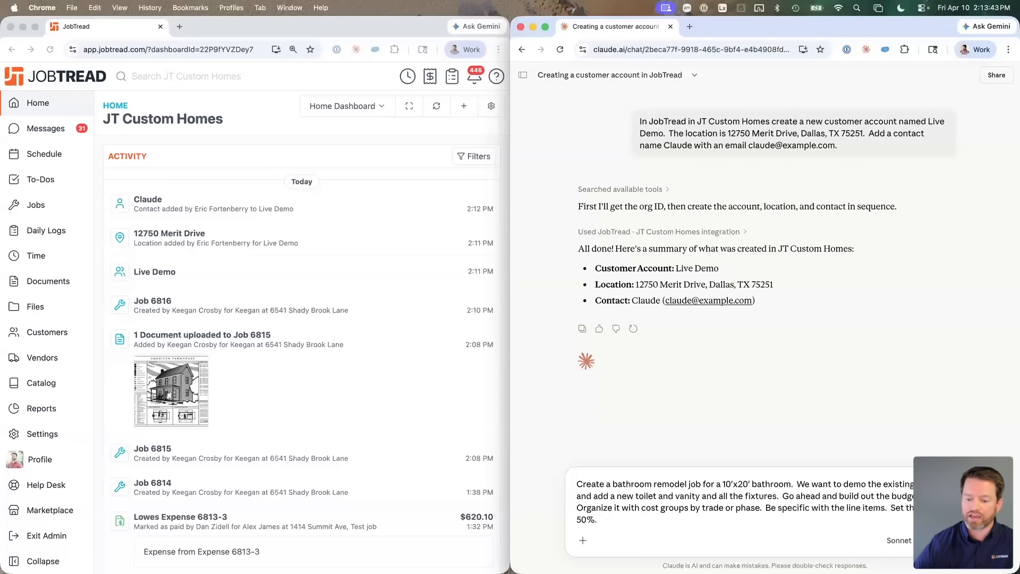
key("Return")
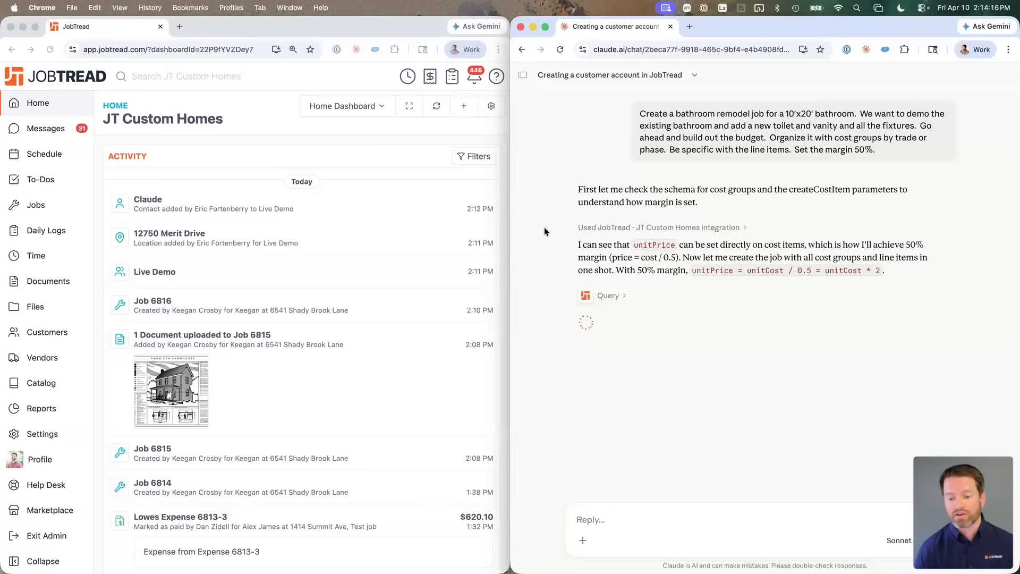
Step: Open the Live Demo customer record and its location details
left_click(152, 273)
left_click(150, 272)
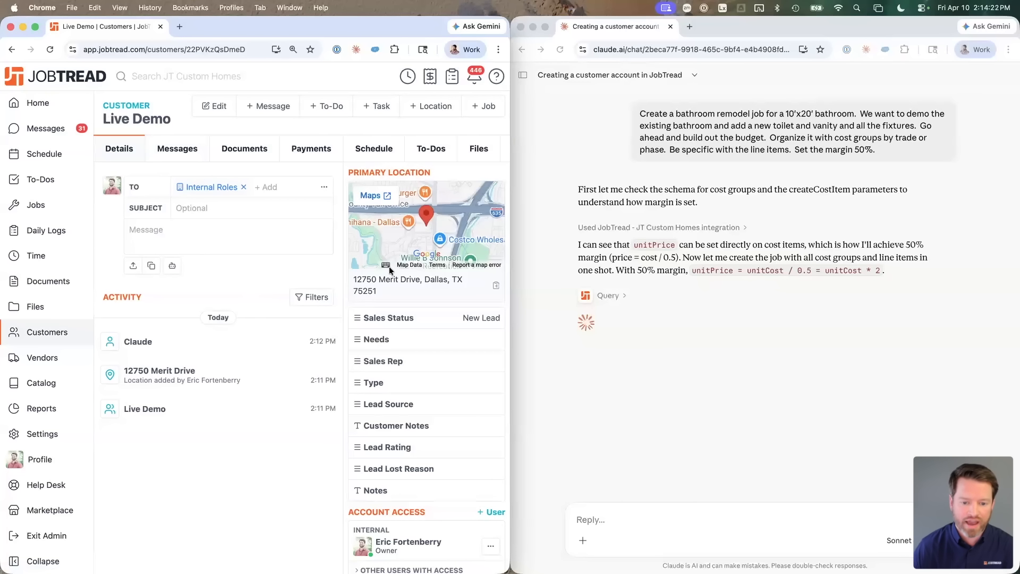
scroll(385, 159, "right", 1)
scroll(386, 159, "right", 3)
left_click(427, 148)
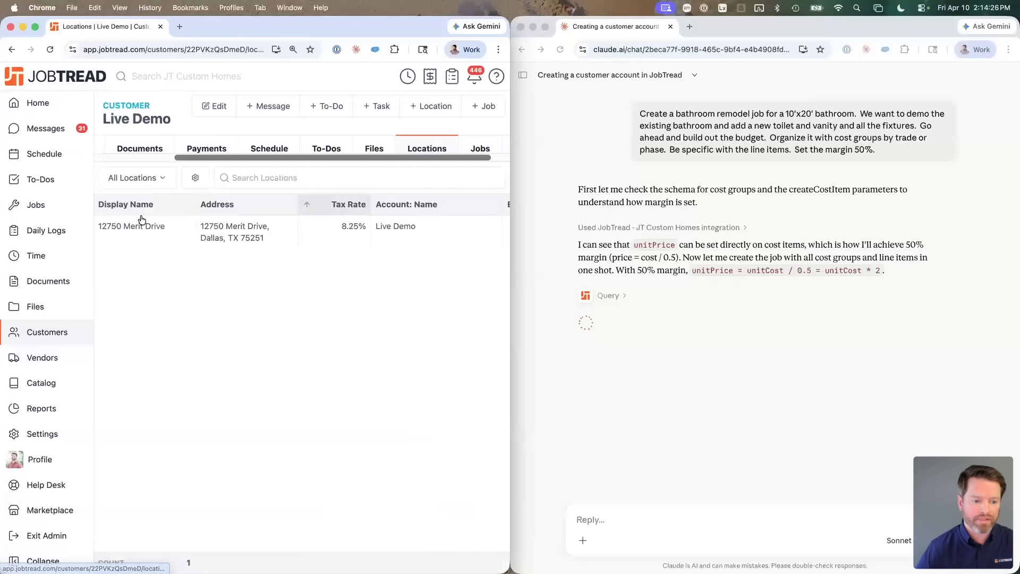
left_click(141, 228)
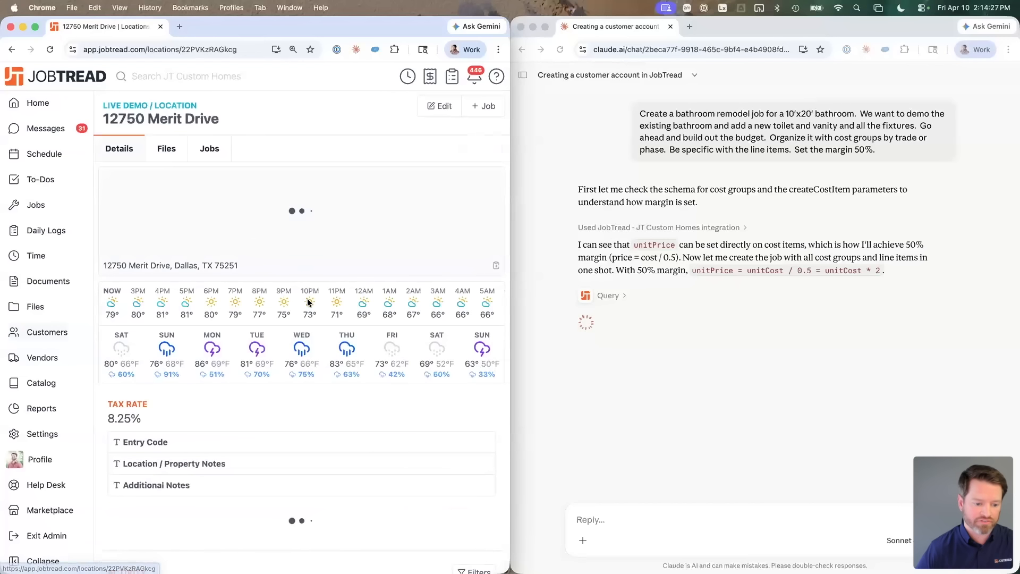
Step: Go back to the Live Demo customer's Details page to review its contact
scroll(309, 355, "down", 5)
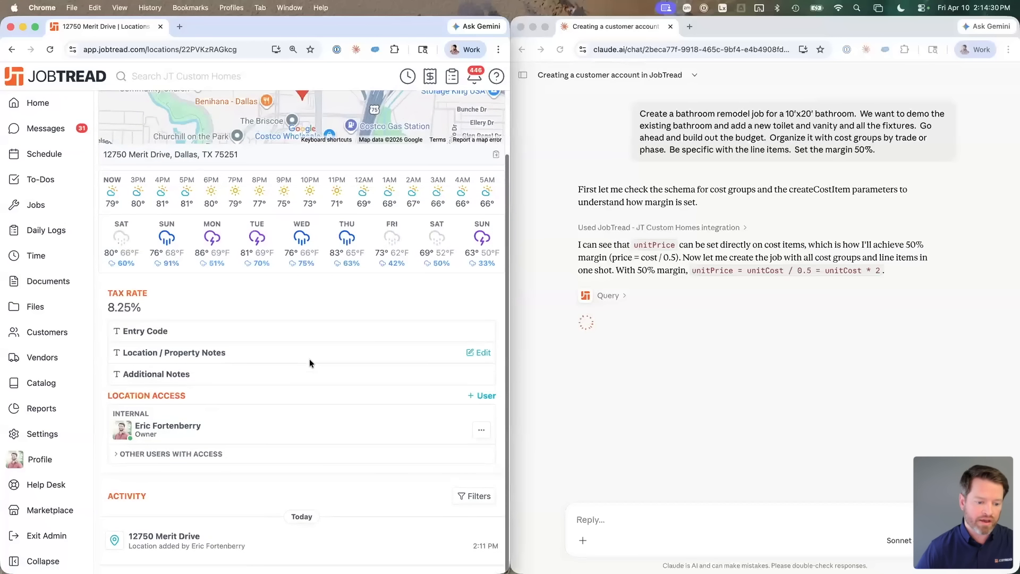
key("super+Left")
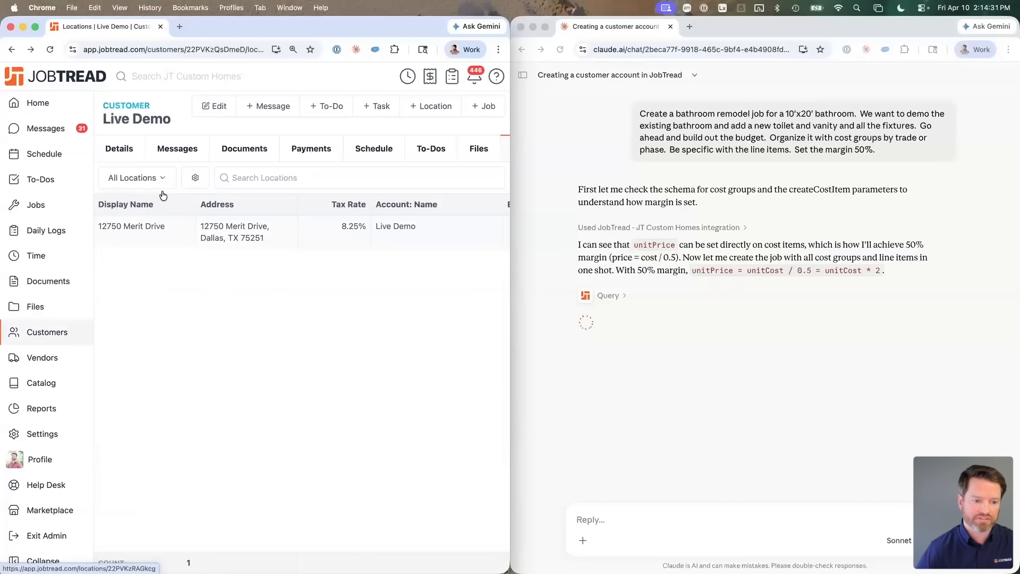
left_click(120, 149)
scroll(395, 368, "down", 6)
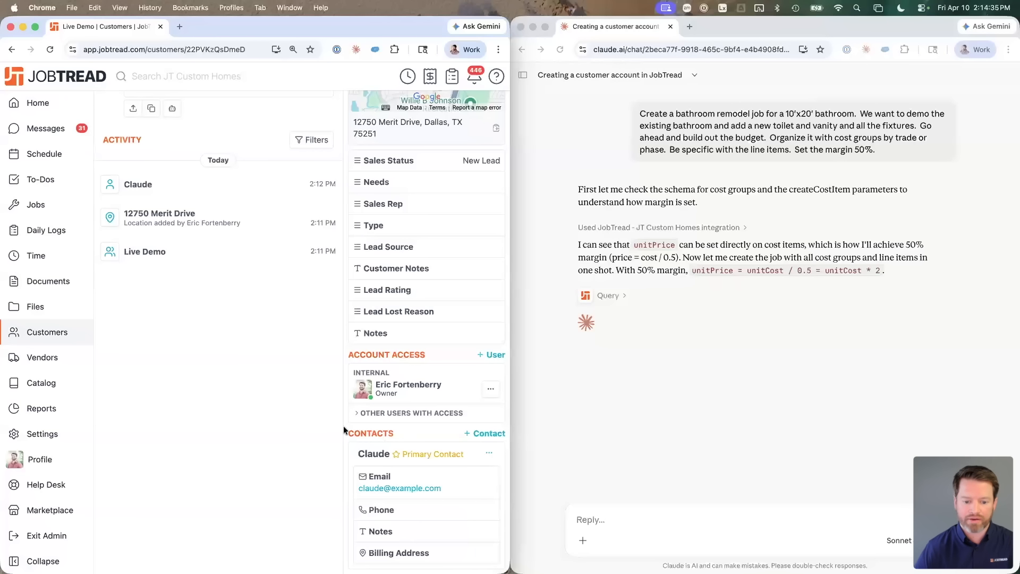
scroll(329, 418, "up", 3)
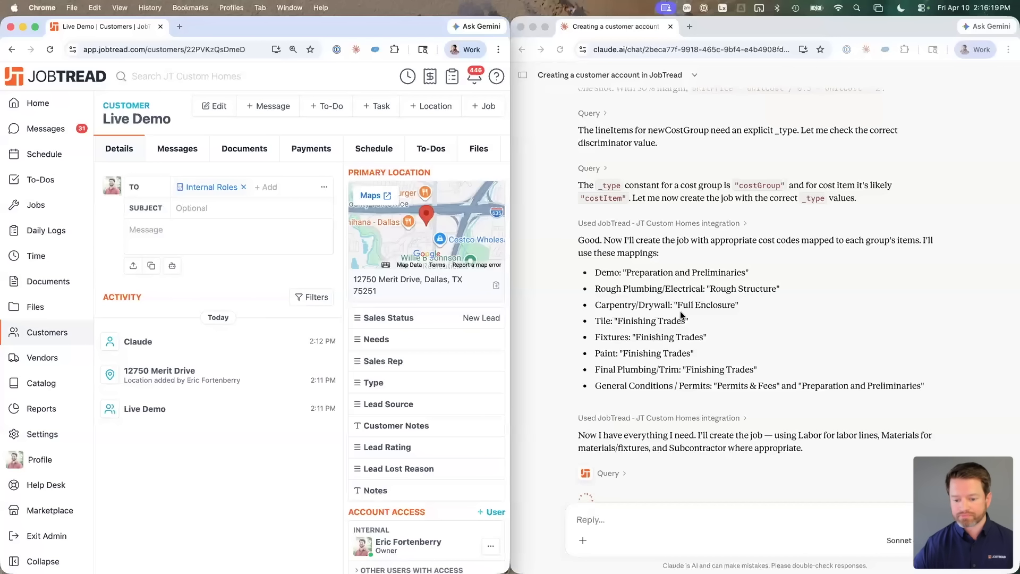
scroll(680, 311, "down", 2)
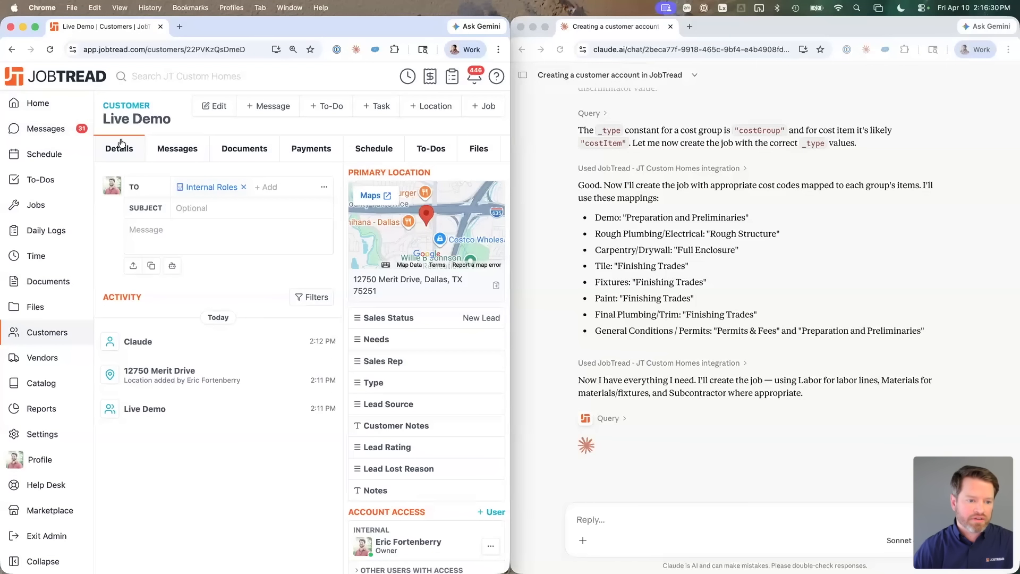
Step: Open the Bathroom Remodel - 10x20 job from the customer's All Jobs list
scroll(478, 149, "right", 3)
left_click(481, 148)
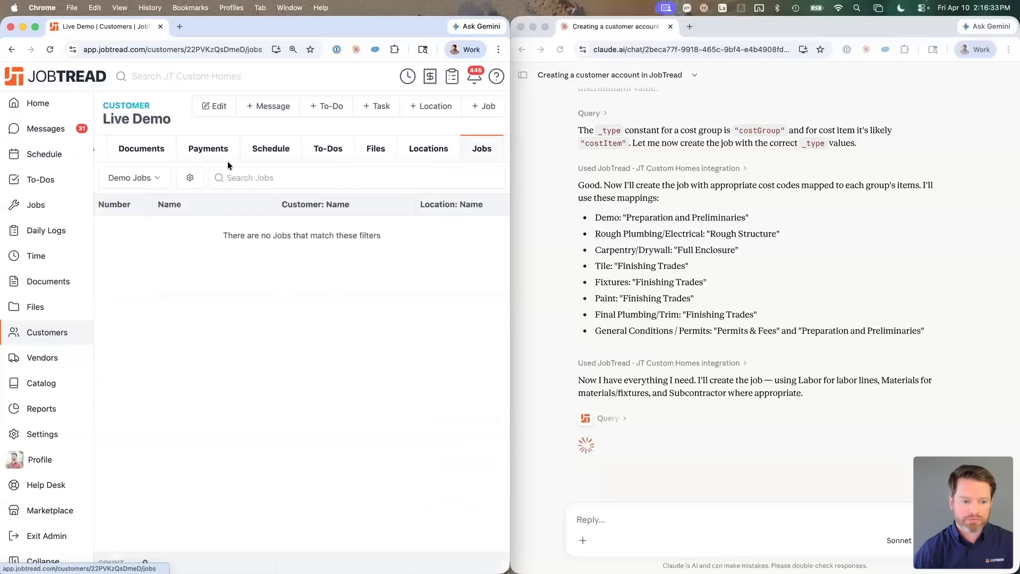
left_click(139, 178)
left_click(139, 341)
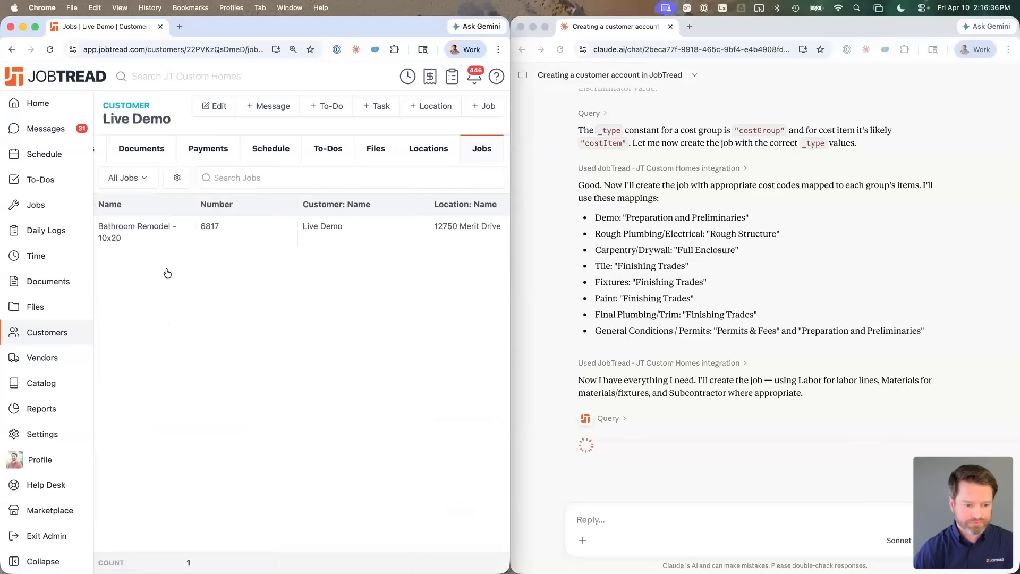
left_click(123, 228)
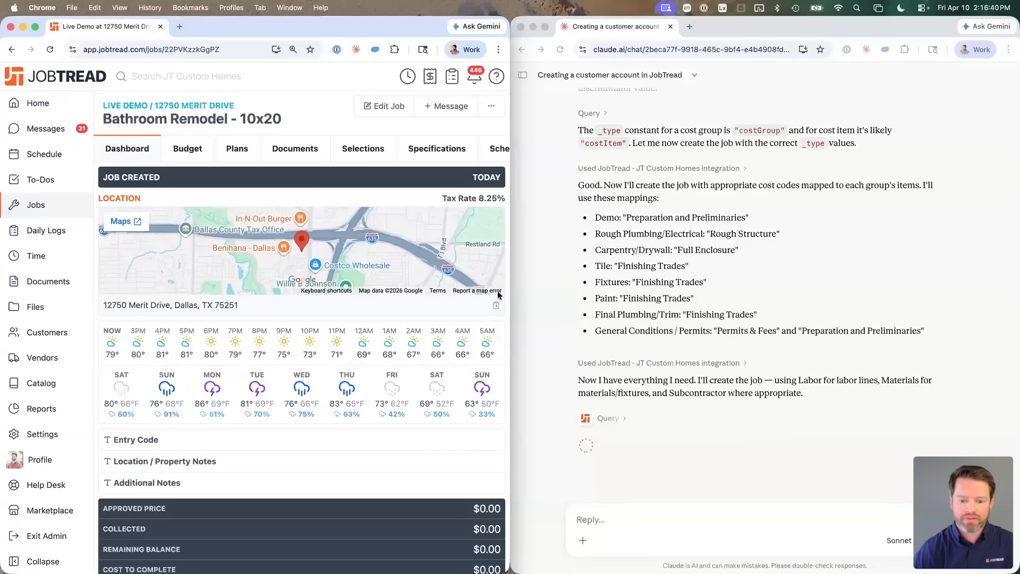
mouse_move(510, 289)
left_mouse_down()
mouse_move(710, 291)
mouse_move(487, 290)
mouse_move(511, 290)
left_mouse_up()
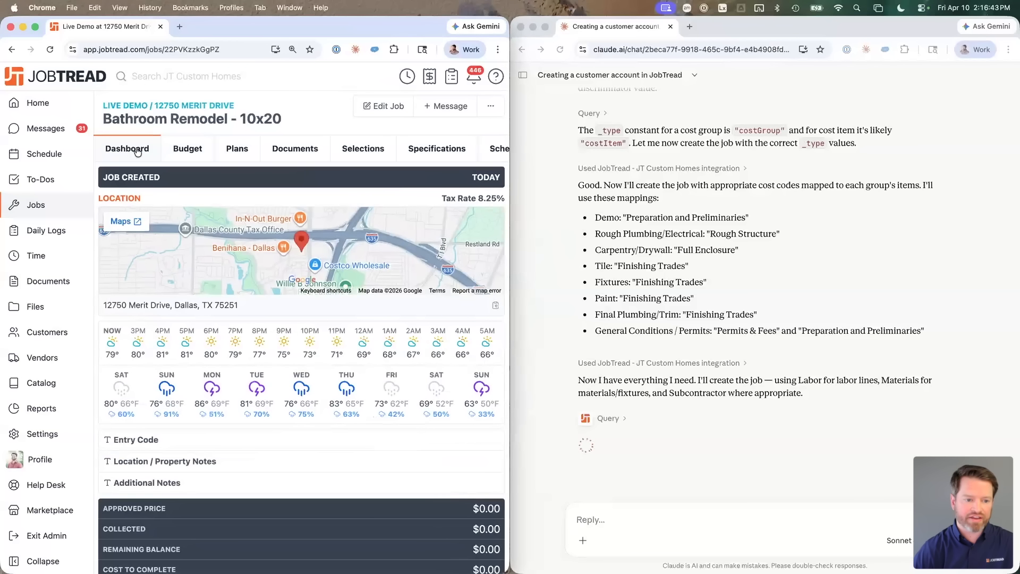
Step: Show the job's budget with all nine cost groups expanded, reviewing cost codes, quantities and unit costs
left_click(170, 151)
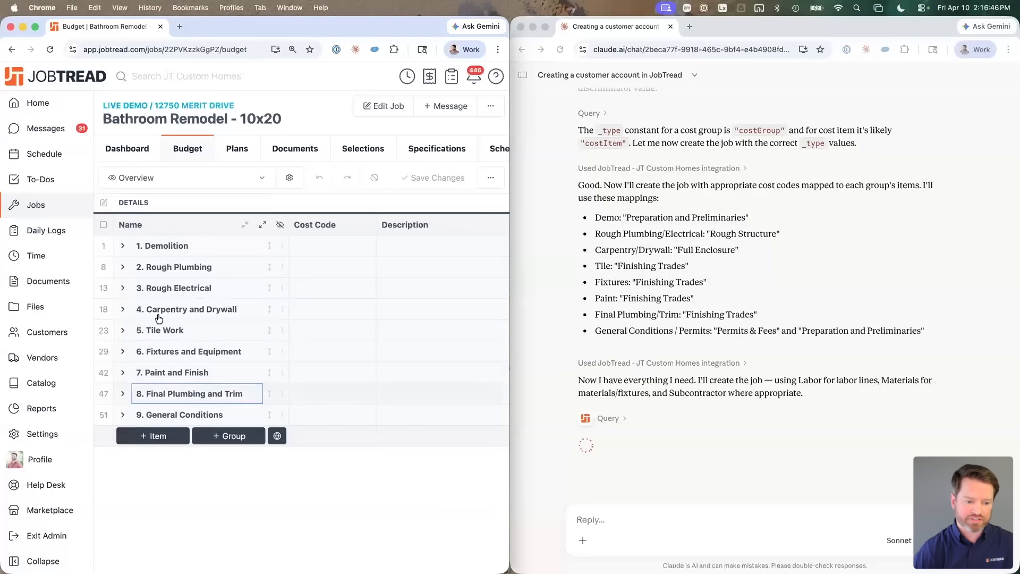
scroll(693, 243, "up", 1)
scroll(692, 243, "down", 1)
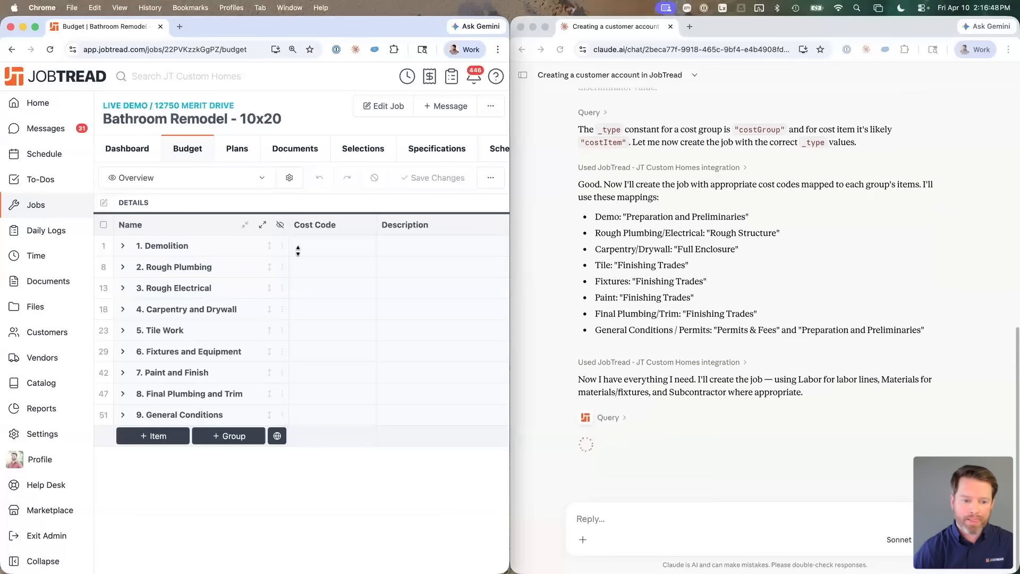
left_click(263, 224)
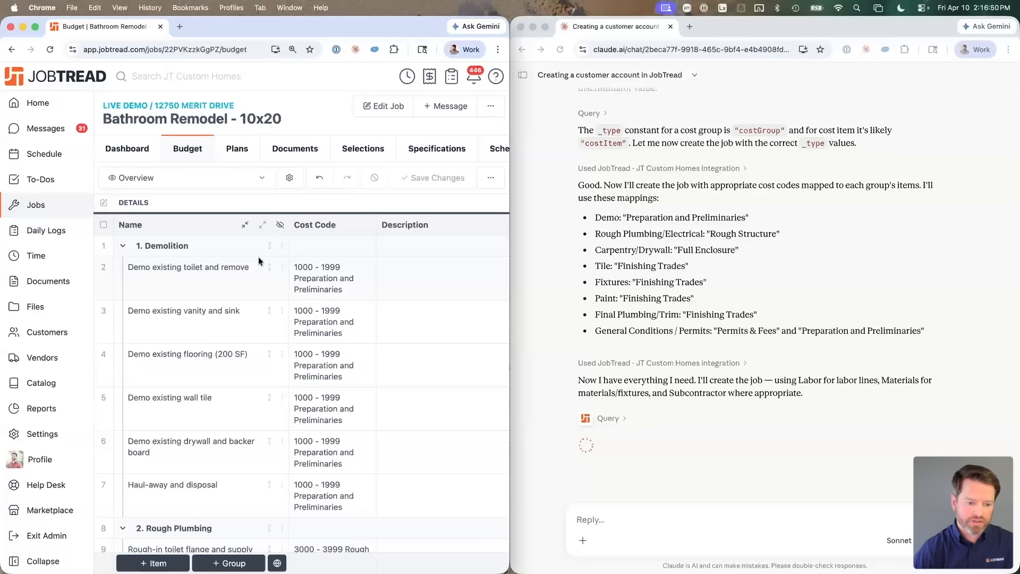
scroll(258, 266, "down", 2)
left_click(298, 270)
scroll(298, 270, "down", 10)
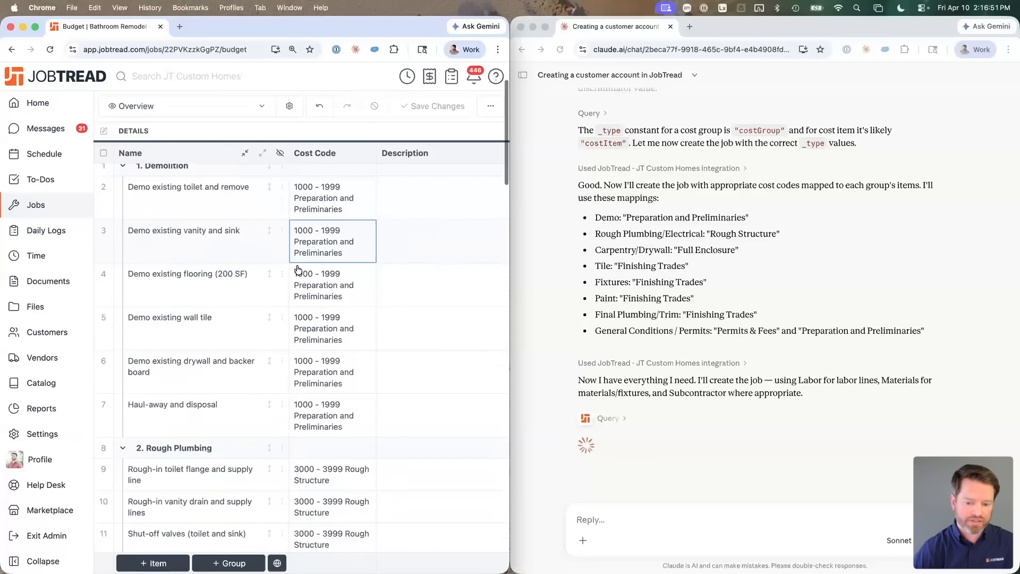
scroll(298, 269, "down", 3)
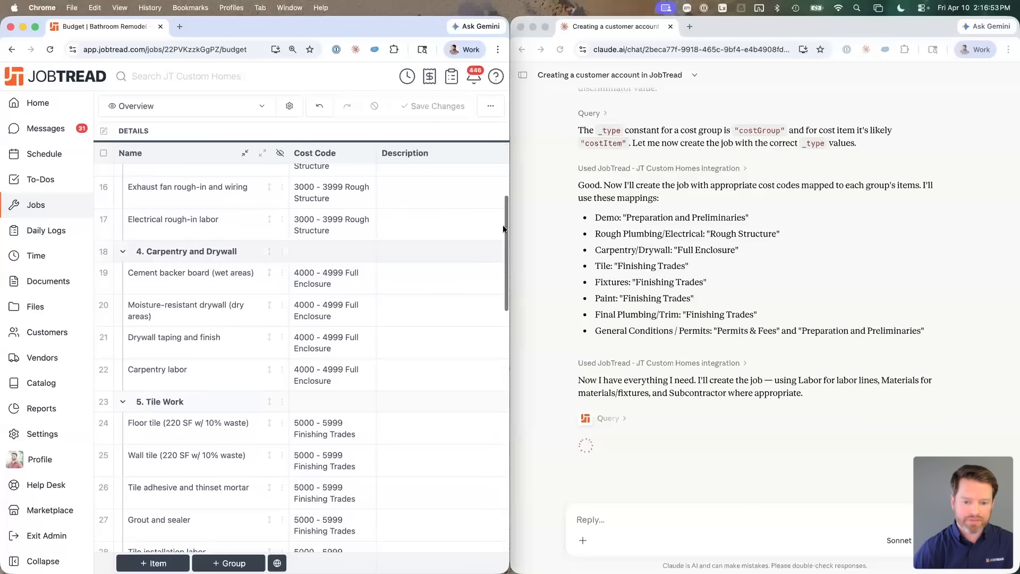
left_click_drag(509, 229, 947, 229)
scroll(532, 238, "up", 5)
scroll(532, 237, "up", 15)
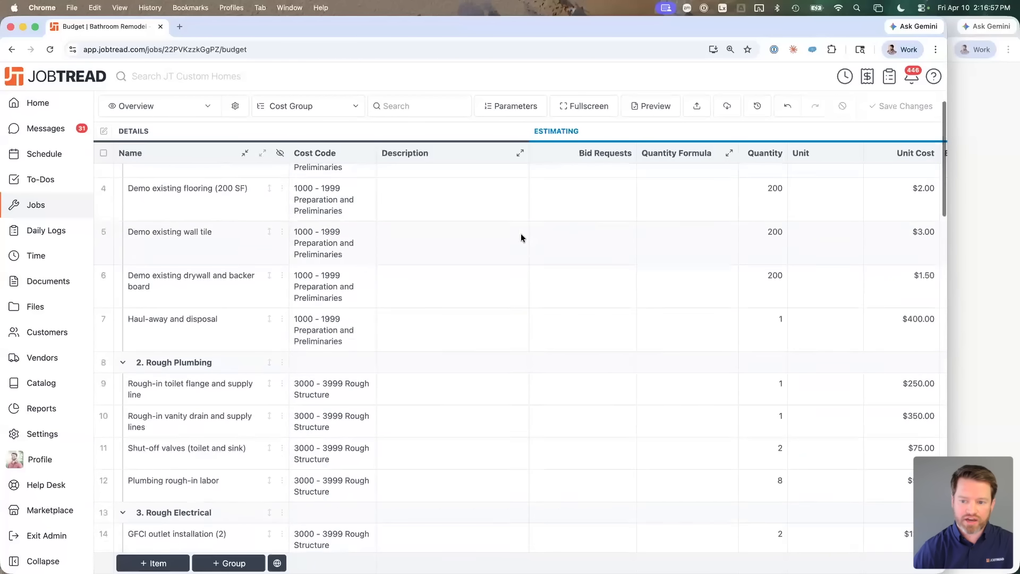
Step: In the budget view settings, toggle the Description column and hide the Bid Requests and Quantity Formula columns
left_click(235, 179)
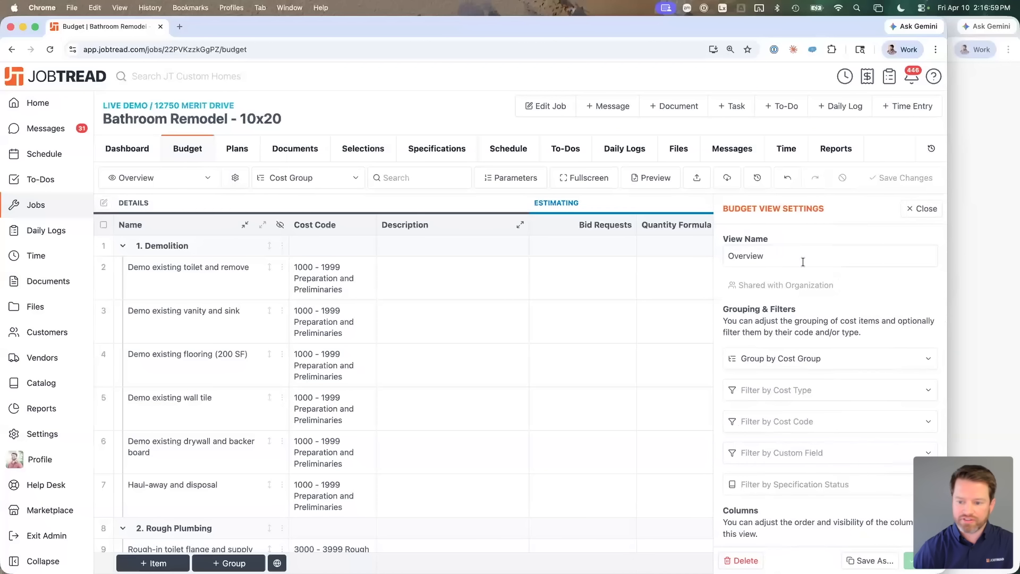
scroll(795, 440, "down", 5)
scroll(794, 430, "down", 10)
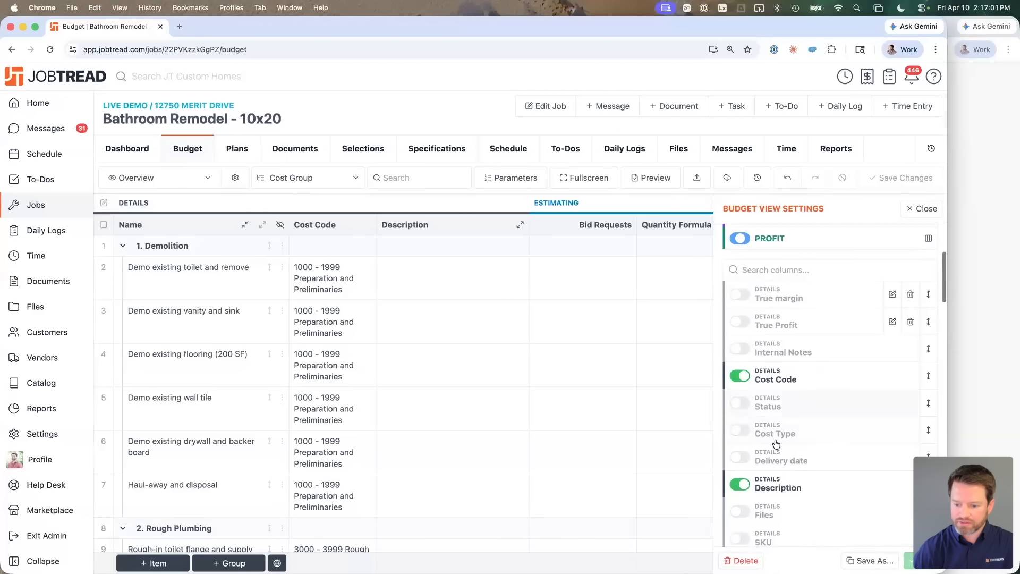
left_click(740, 366)
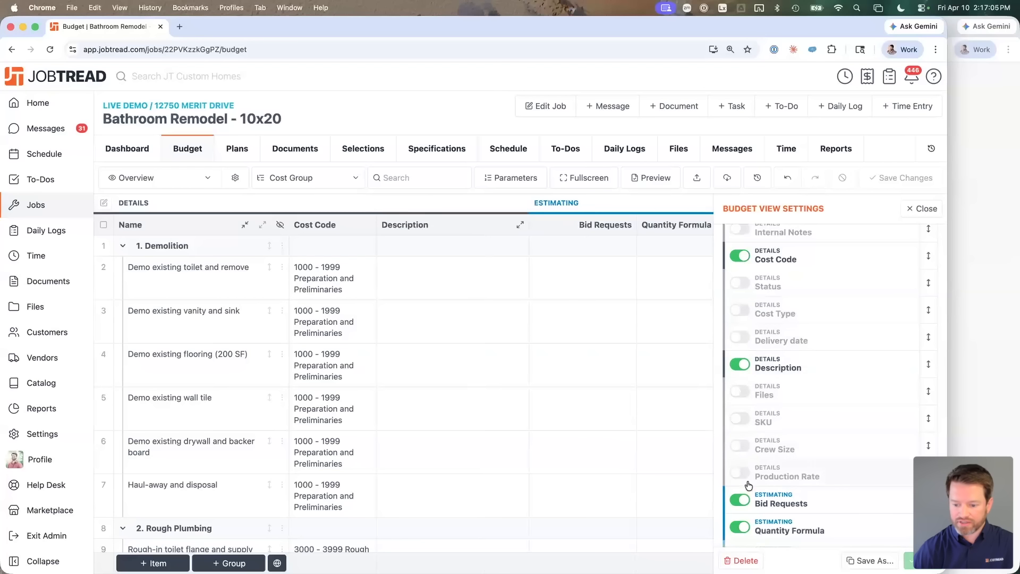
scroll(745, 484, "down", 2)
left_click(739, 433)
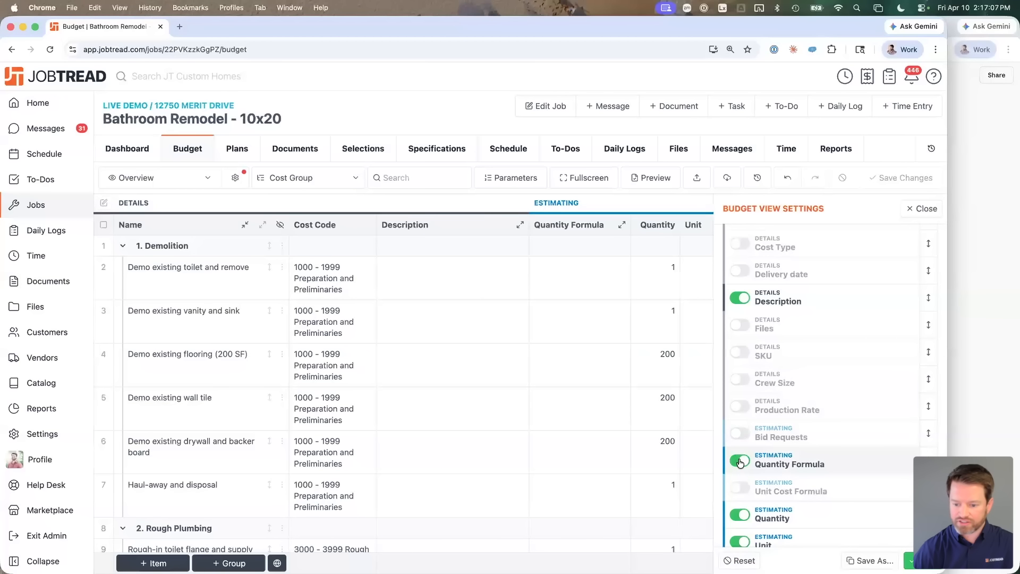
left_click(740, 460)
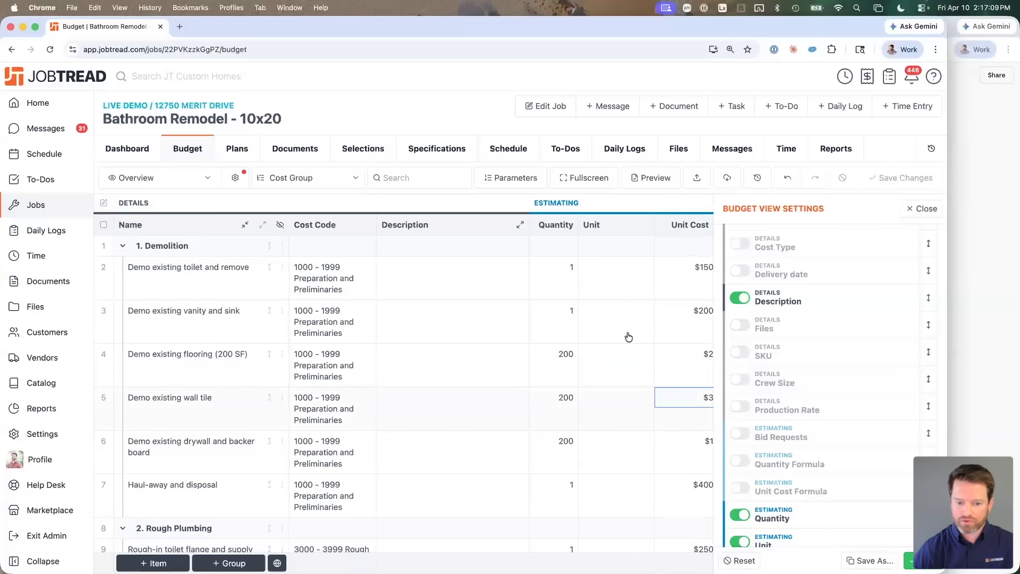
left_click(932, 213)
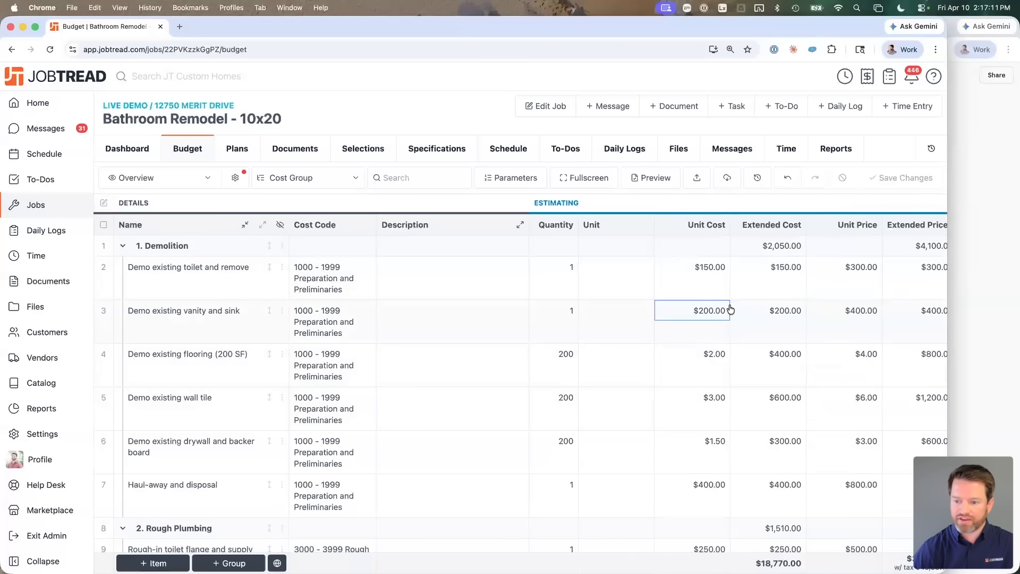
Step: Scroll through the budget rows and snap the budget window to the left half of the screen
scroll(728, 310, "right", 2)
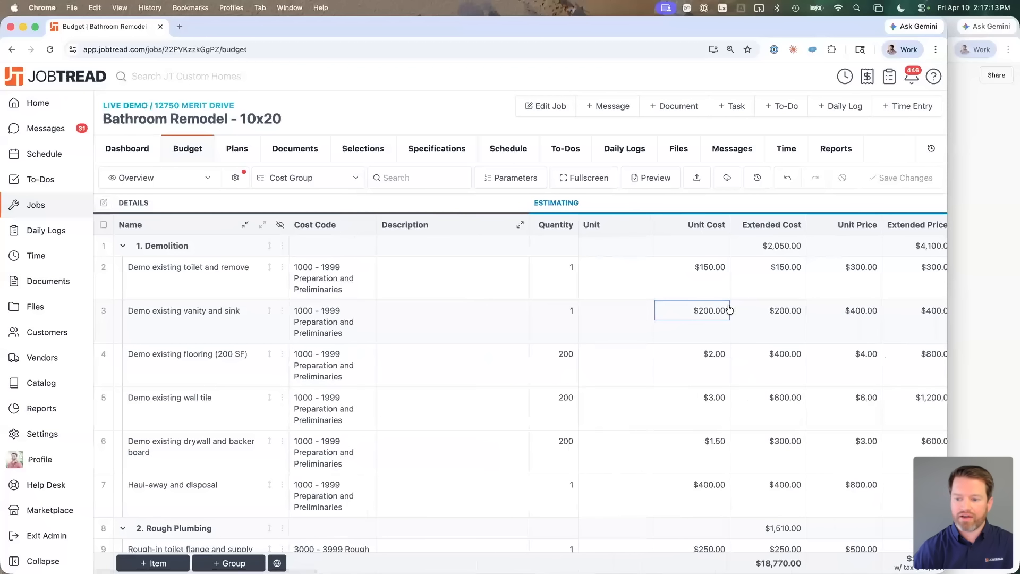
scroll(729, 310, "down", 2)
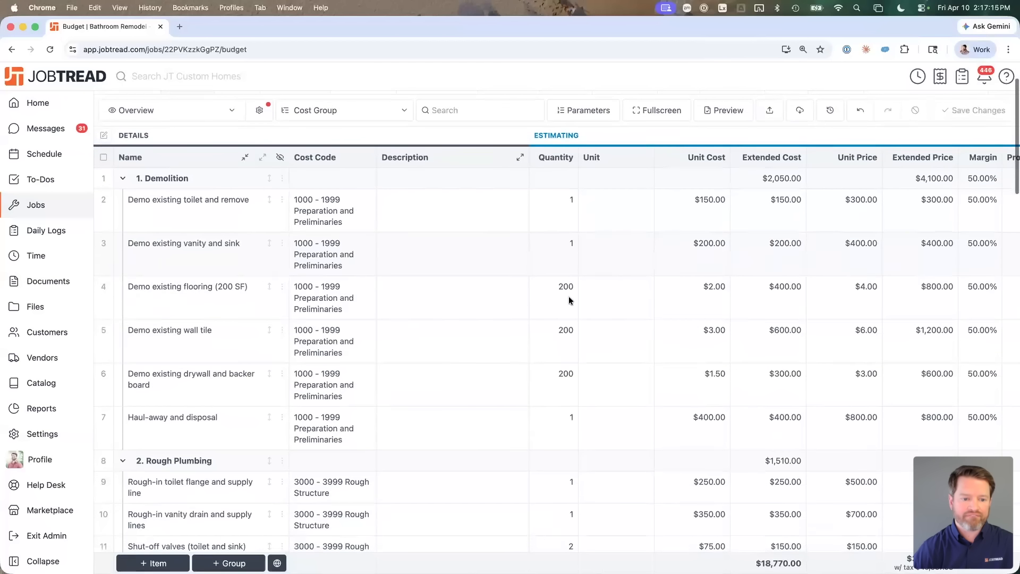
scroll(273, 420, "down", 6)
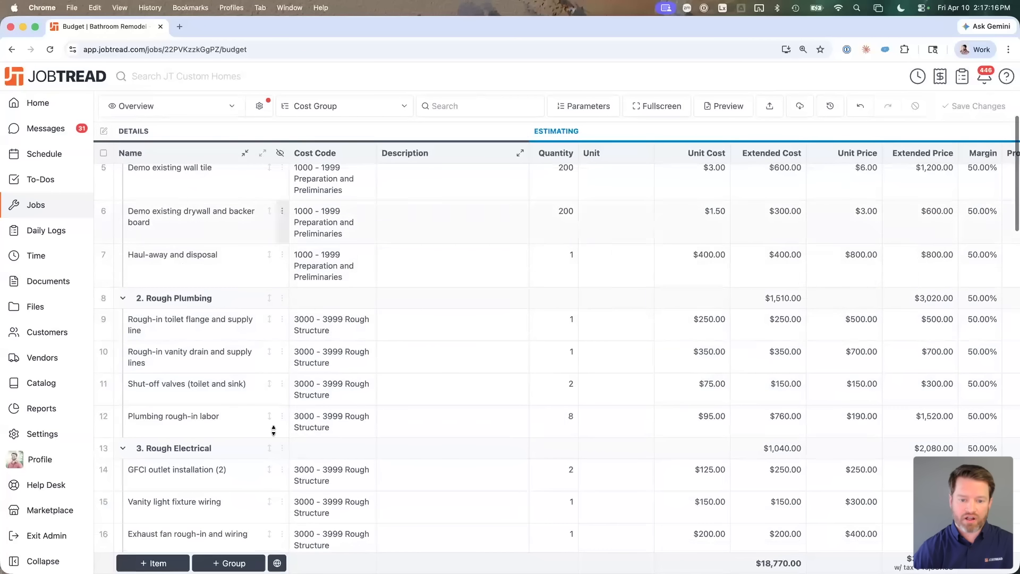
scroll(480, 417, "down", 5)
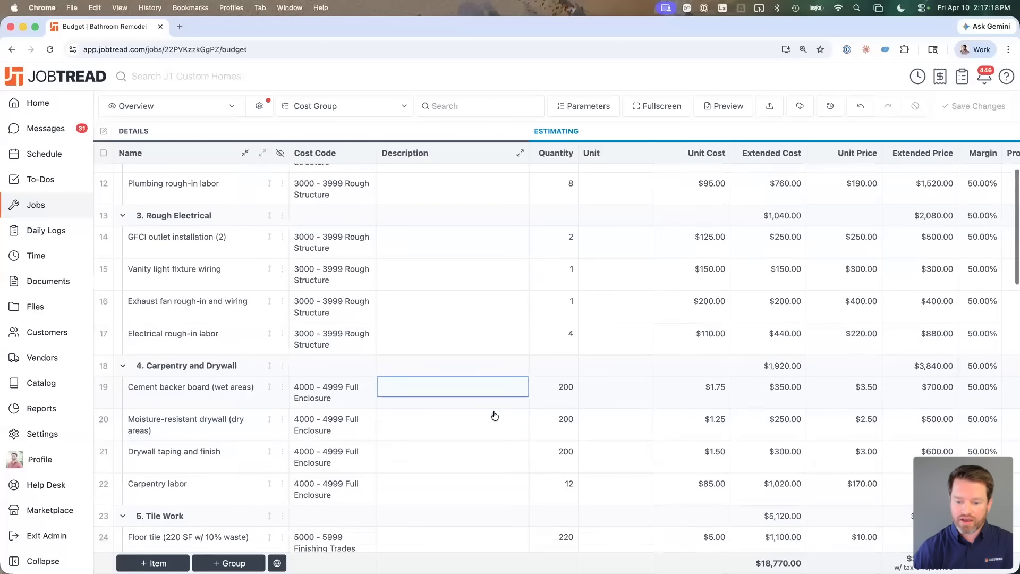
scroll(610, 346, "down", 14)
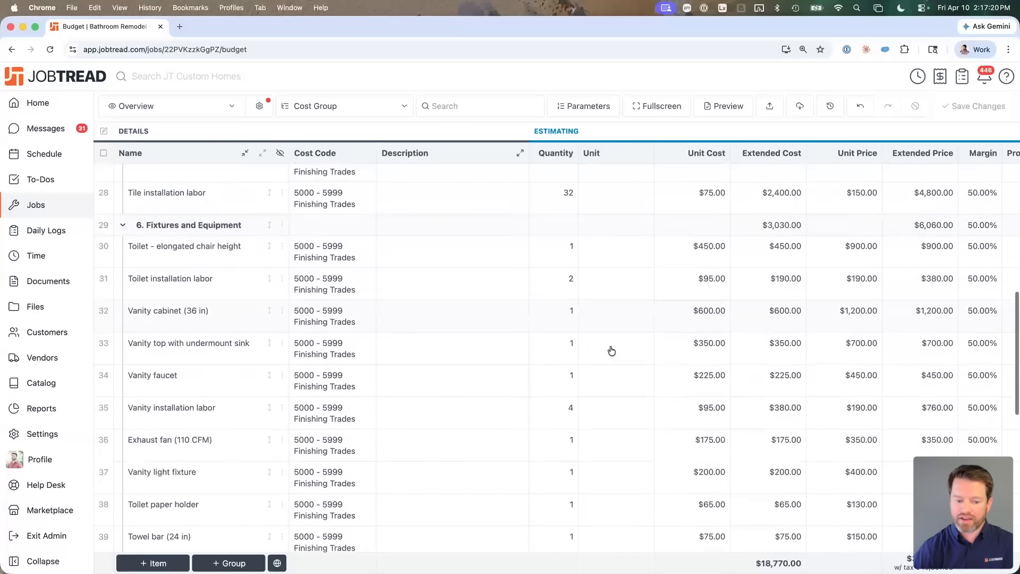
scroll(608, 390, "down", 5)
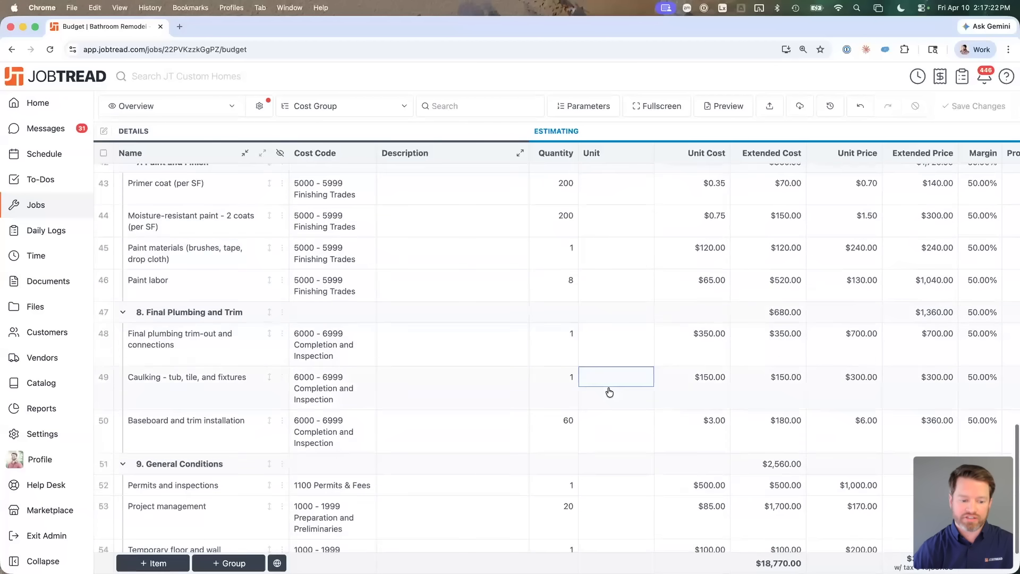
scroll(609, 392, "up", 20)
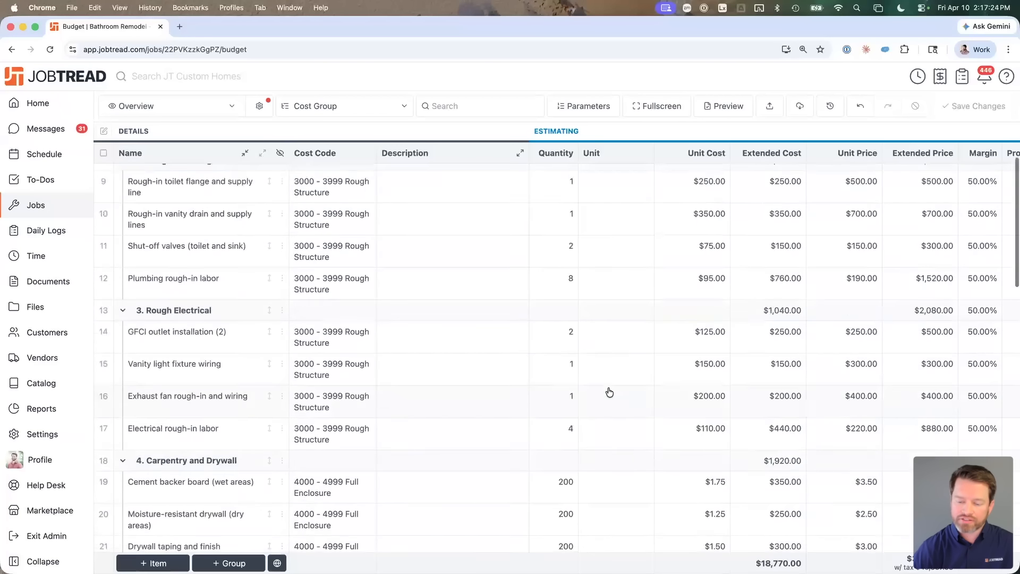
key("ctrl+alt+Left")
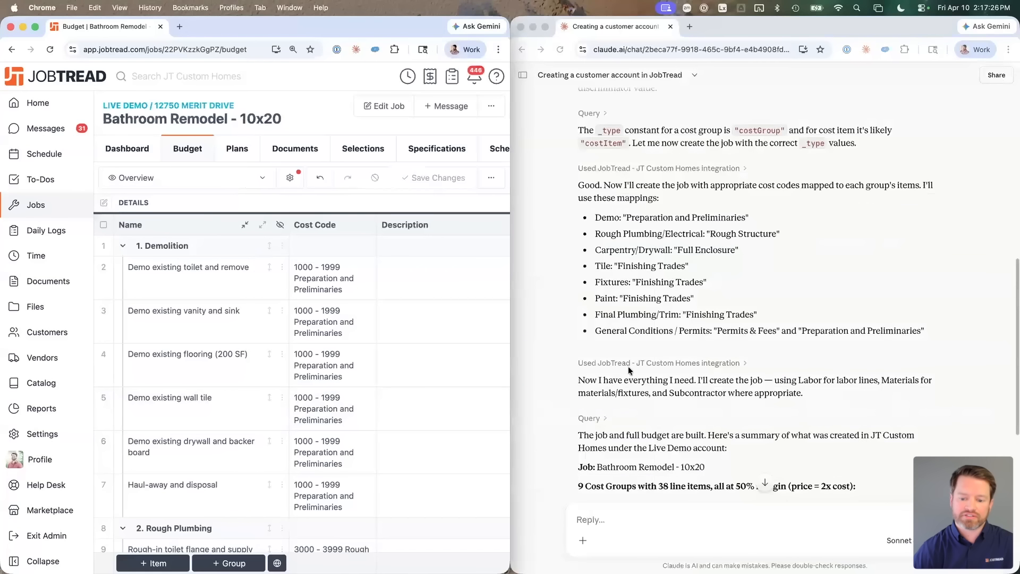
Step: Ask Claude: 'Go back and populate all the units for the line items in this budget'
left_click(660, 365)
scroll(659, 362, "down", 10)
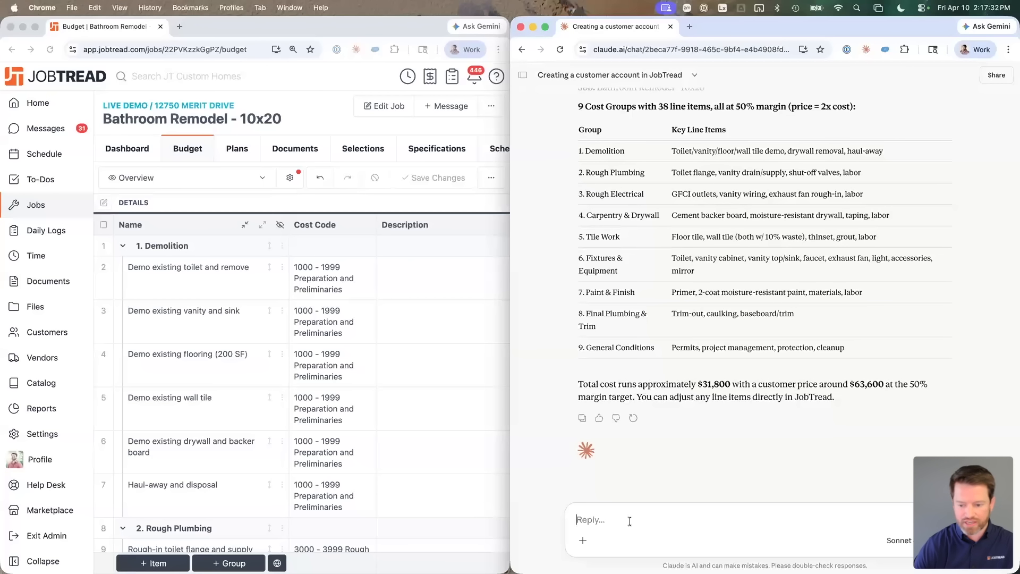
type("Please go back and pop")
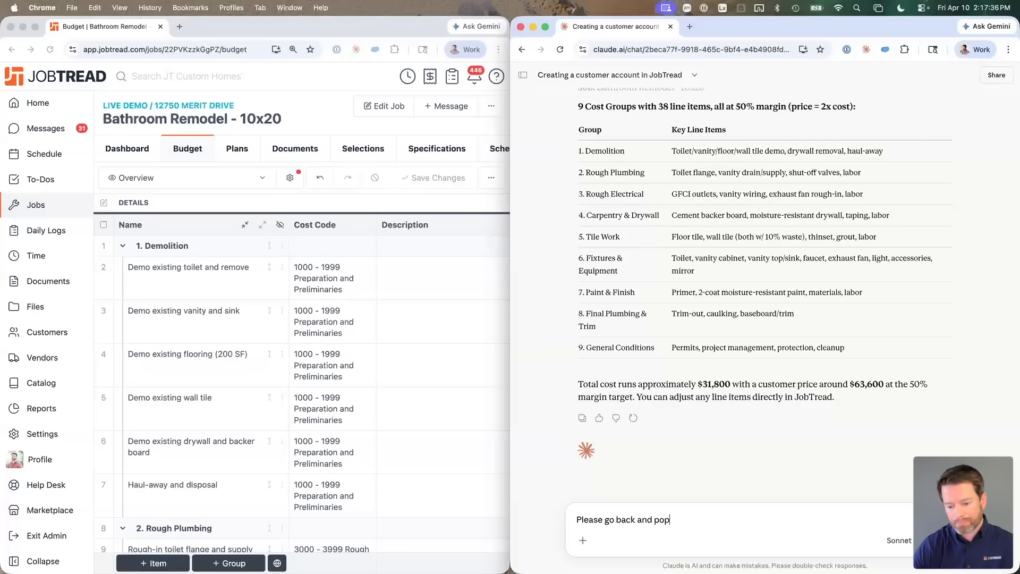
type("ulate all the units for the line items in this budget")
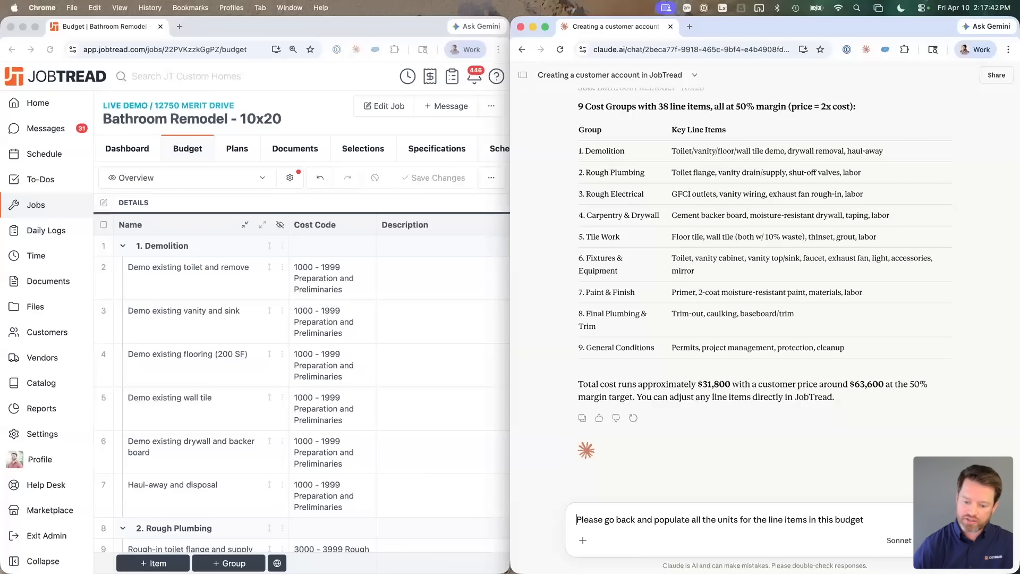
double_click(577, 519)
type("G")
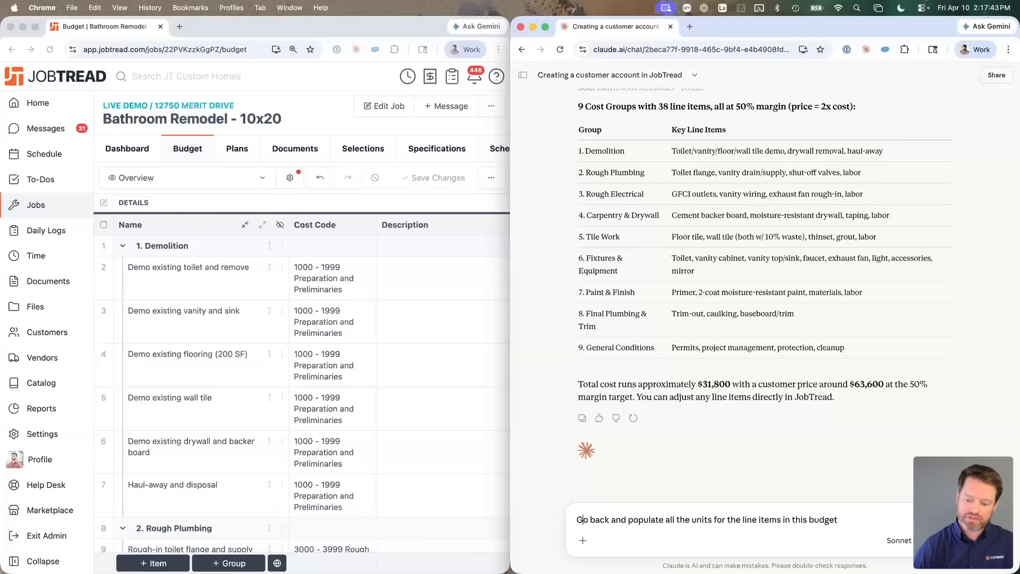
key("Return")
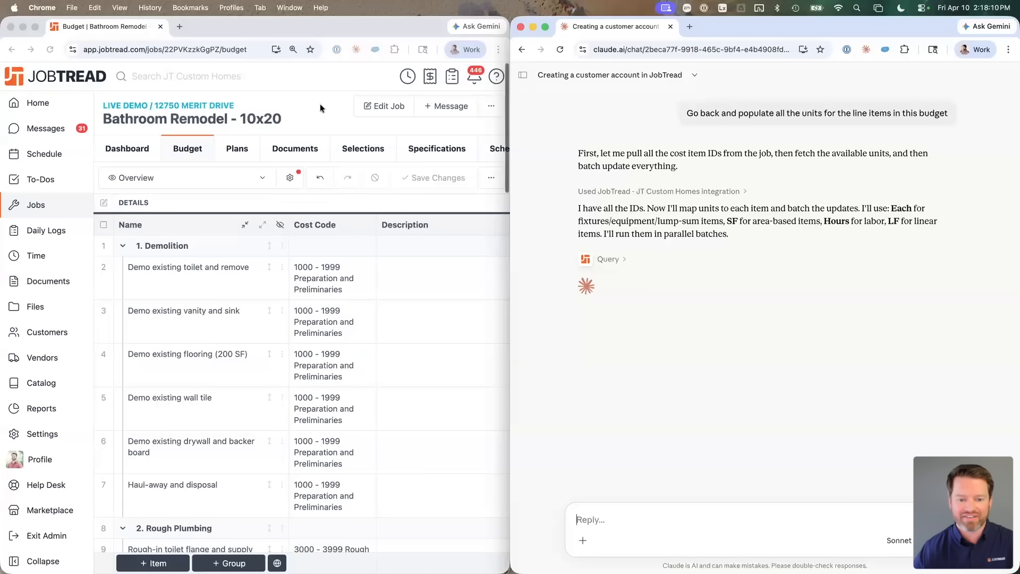
Step: Widen the budget window, reload it, and narrow the chat to reveal more columns
left_click_drag(511, 177, 684, 215)
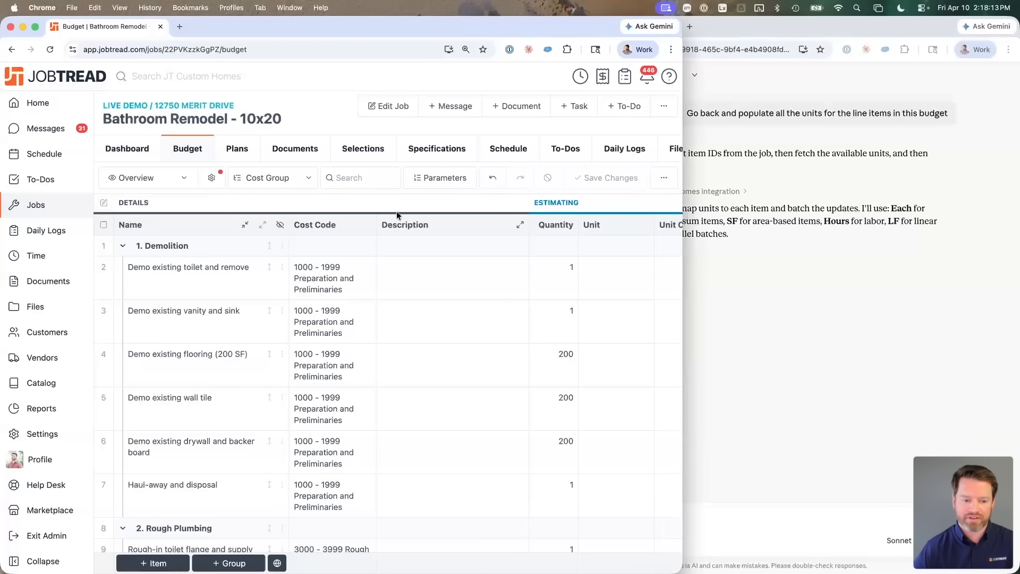
left_click(185, 146, "super")
key("super+r")
scroll(387, 334, "right", 1)
scroll(387, 333, "left", 1)
left_click(721, 369)
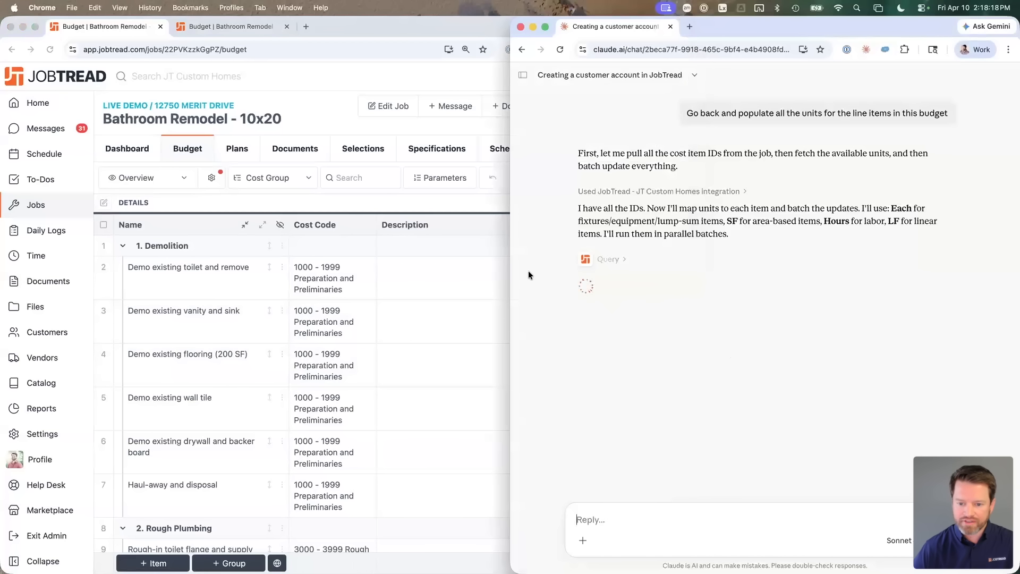
left_click_drag(510, 264, 561, 266)
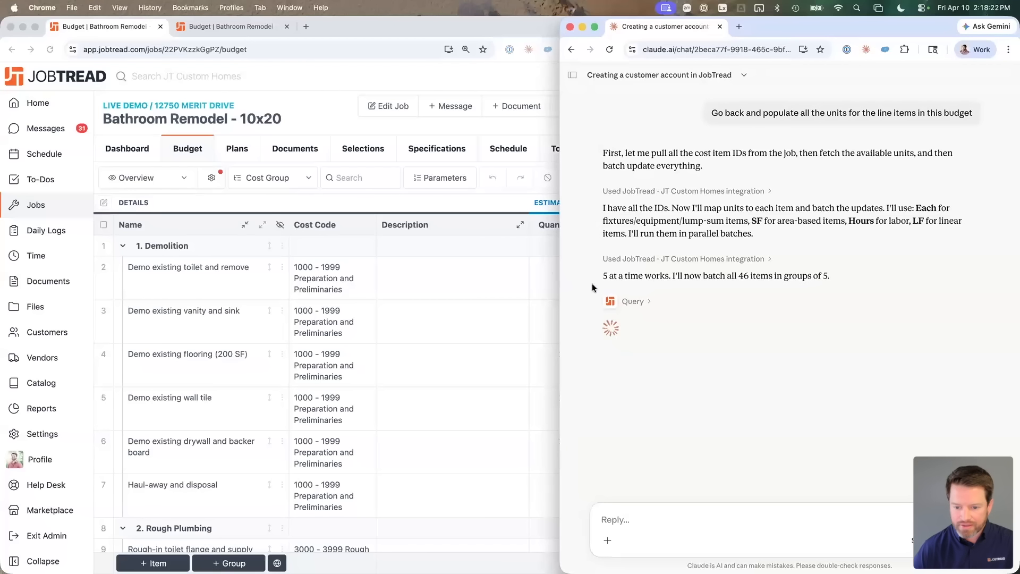
left_click_drag(682, 277, 766, 278)
left_click(762, 279)
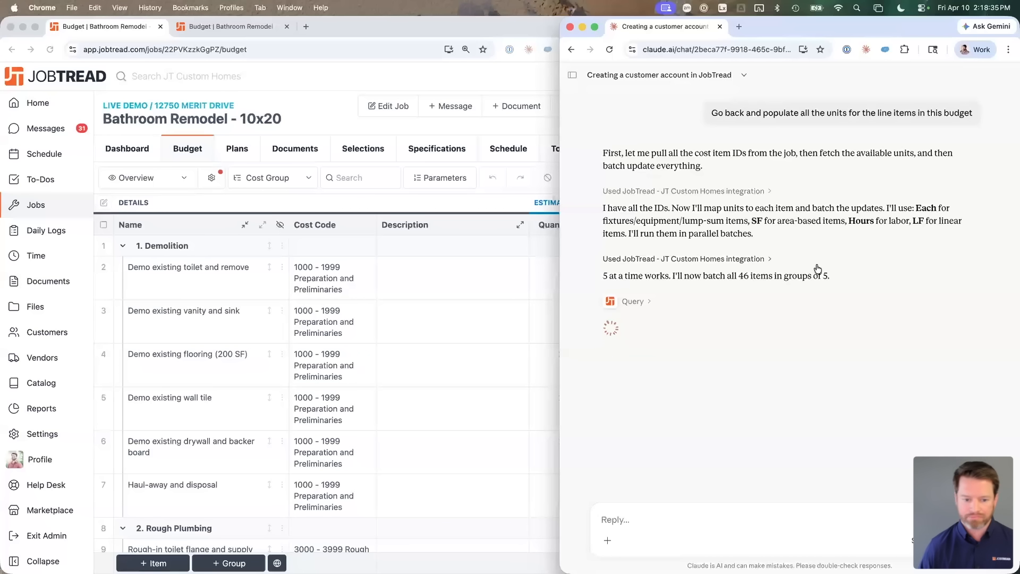
Step: Scroll the budget's Unit column to check the Each, SF and Hours values
left_click(348, 122)
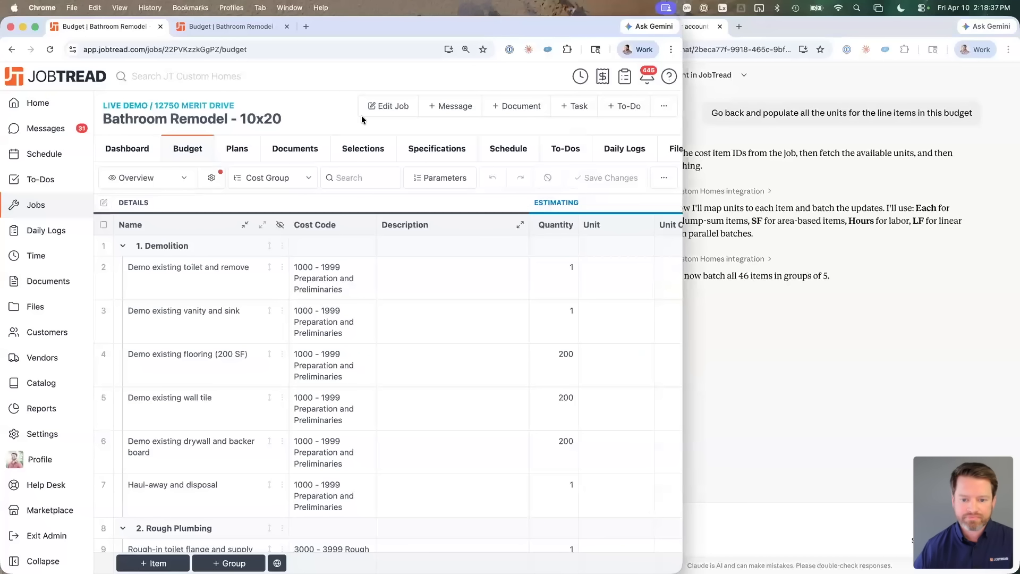
left_click(746, 352)
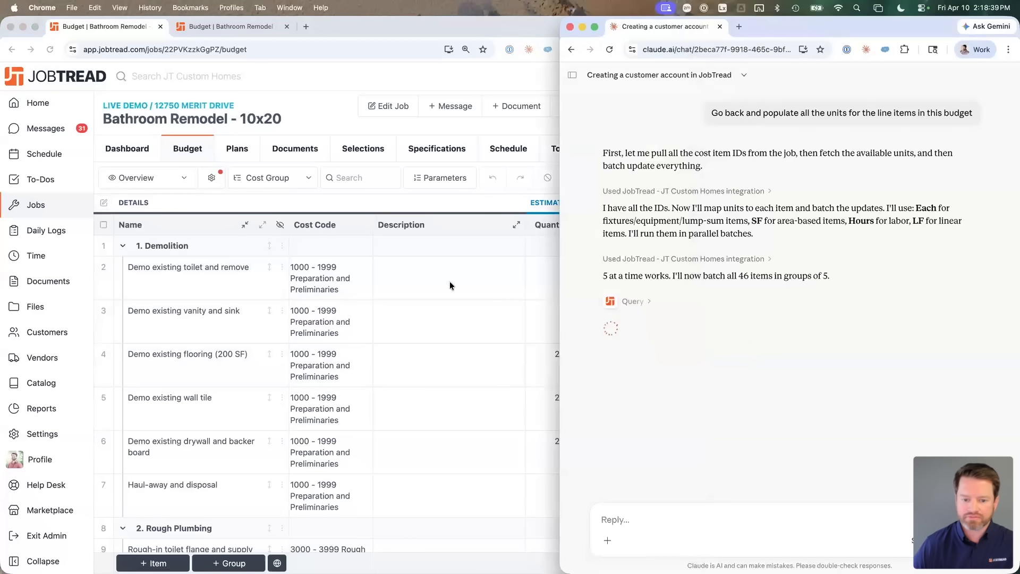
left_click(300, 121)
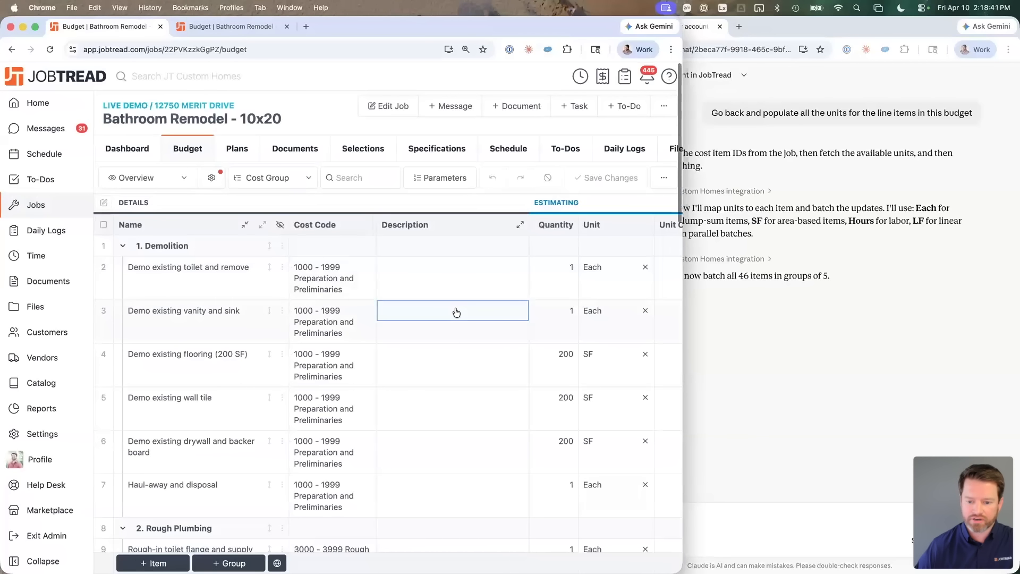
scroll(586, 337, "down", 2)
scroll(572, 416, "down", 20)
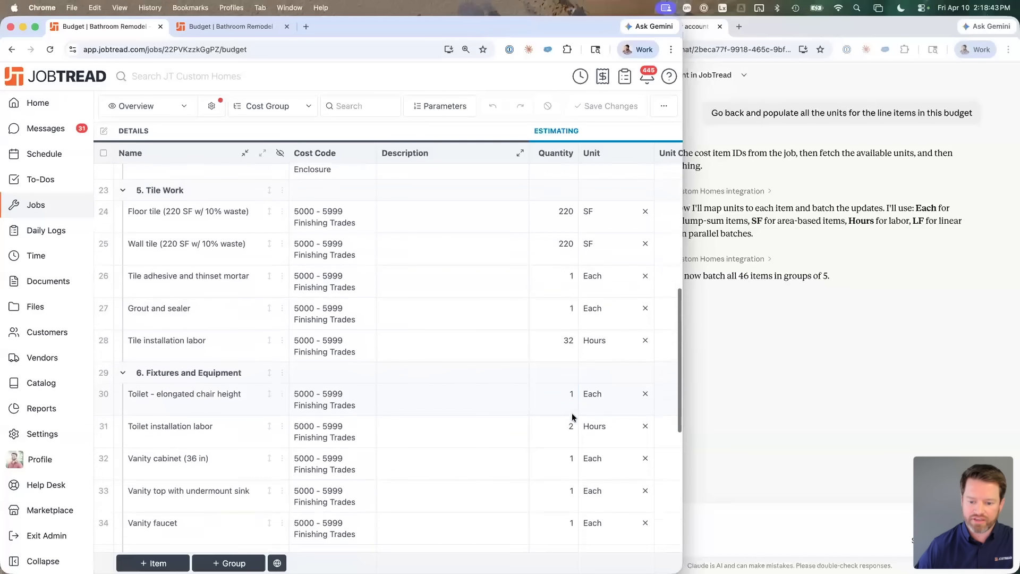
scroll(571, 416, "down", 2)
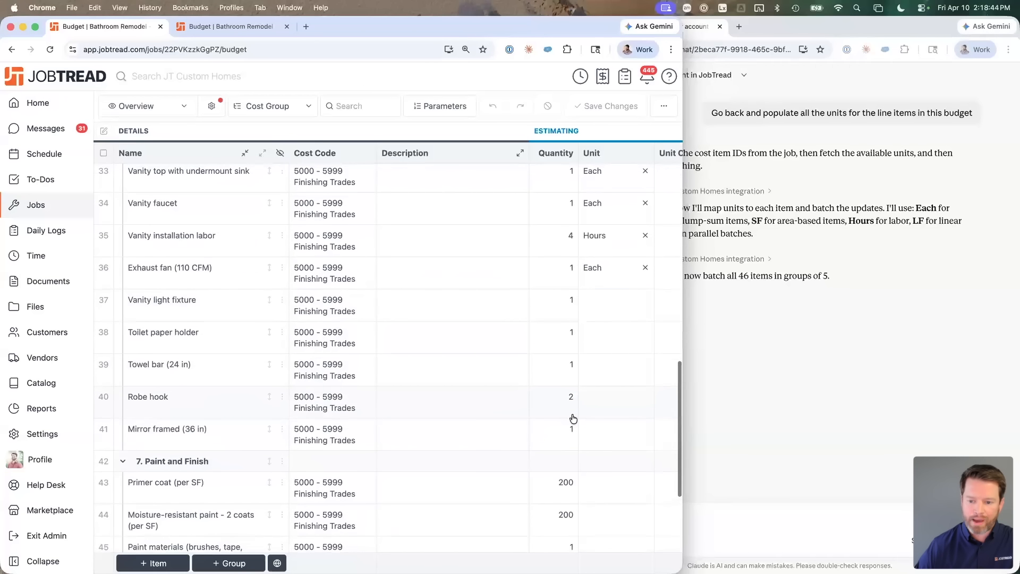
Step: Widen the budget beside a narrower chat and begin 'Go write a description for each of the line items.'
left_click(778, 399)
left_click_drag(559, 320, 693, 323)
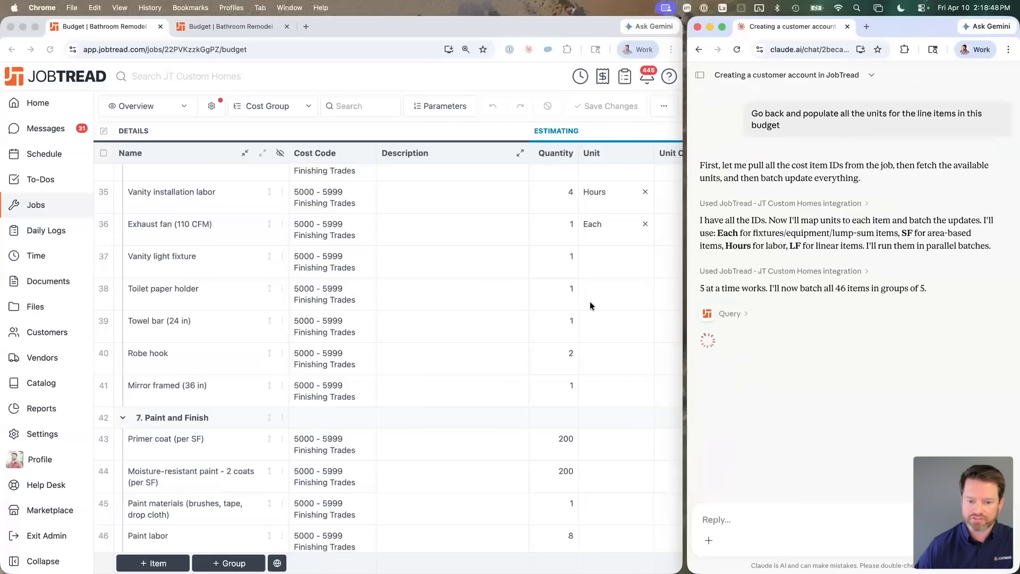
left_click(760, 520)
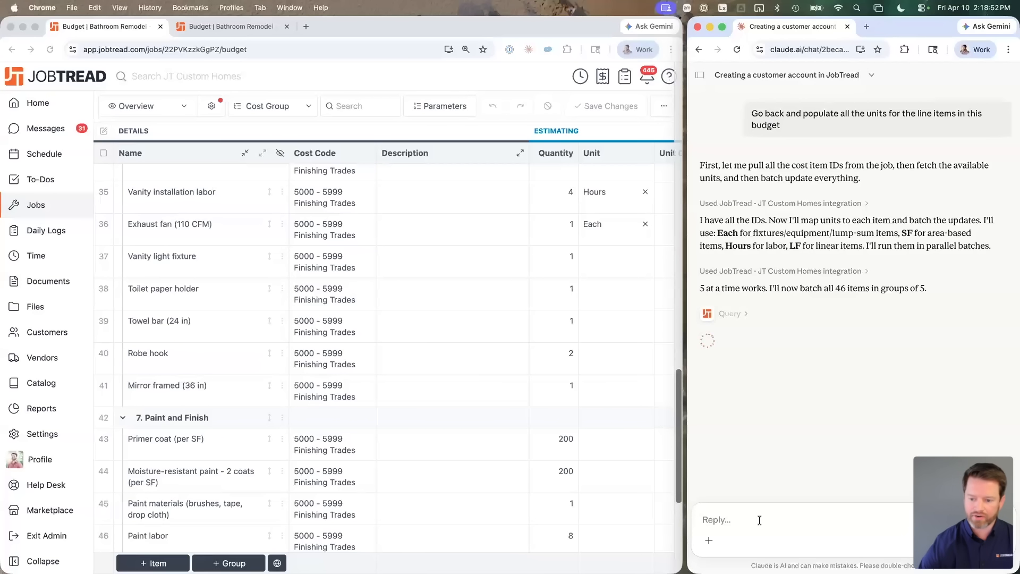
type("Go")
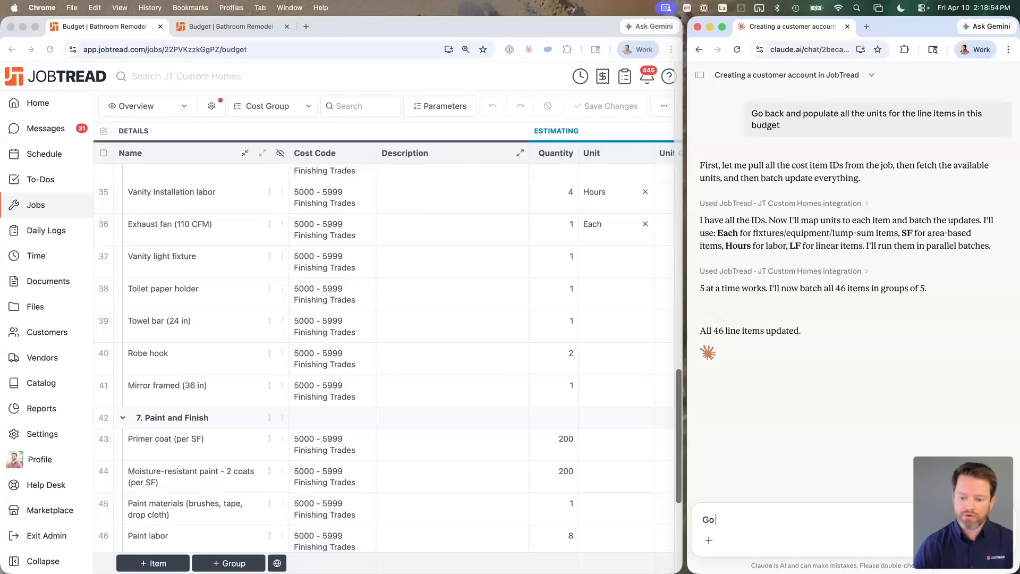
type(" write a d")
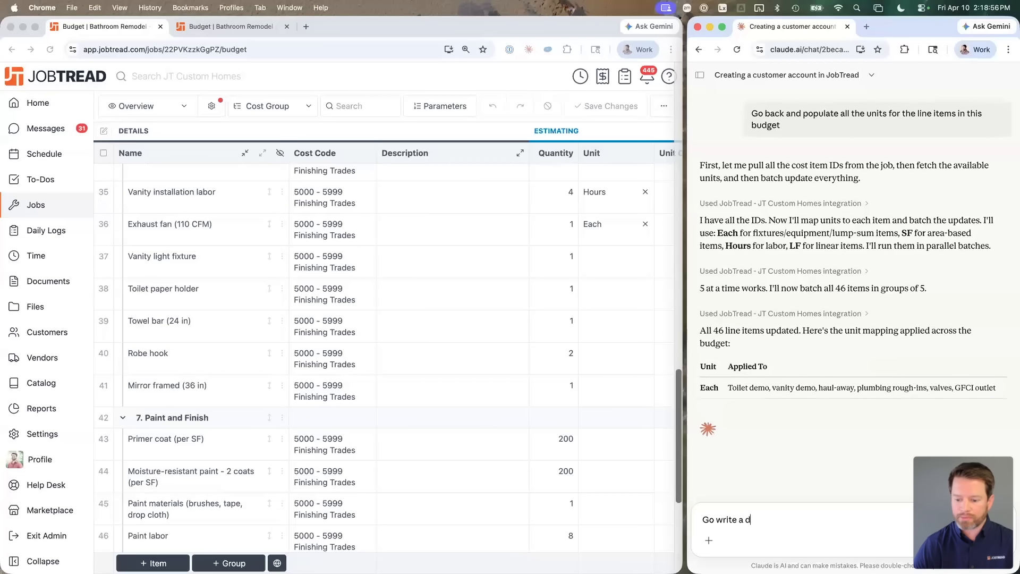
type("escription for each")
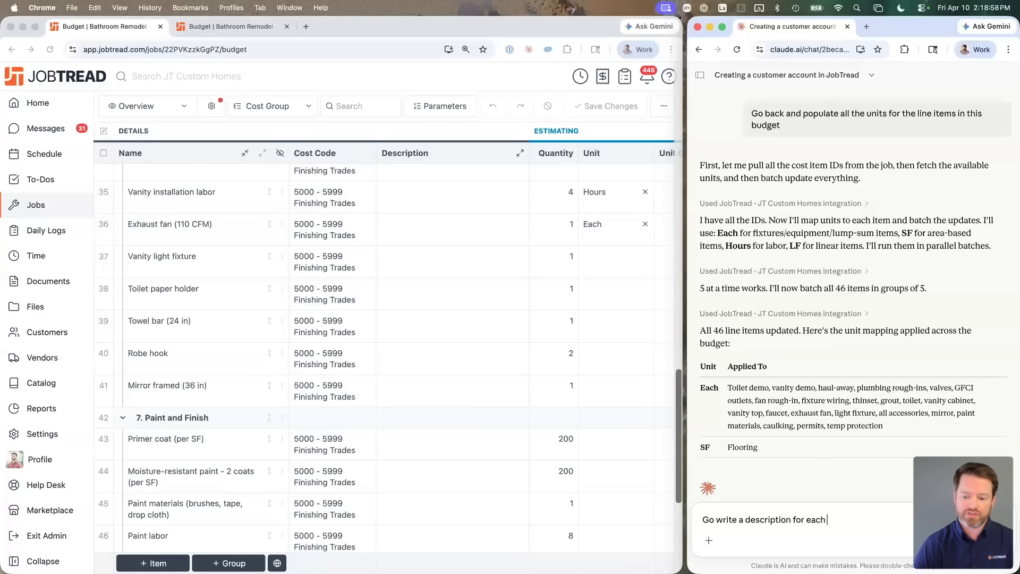
type(" of the line items.  Help")
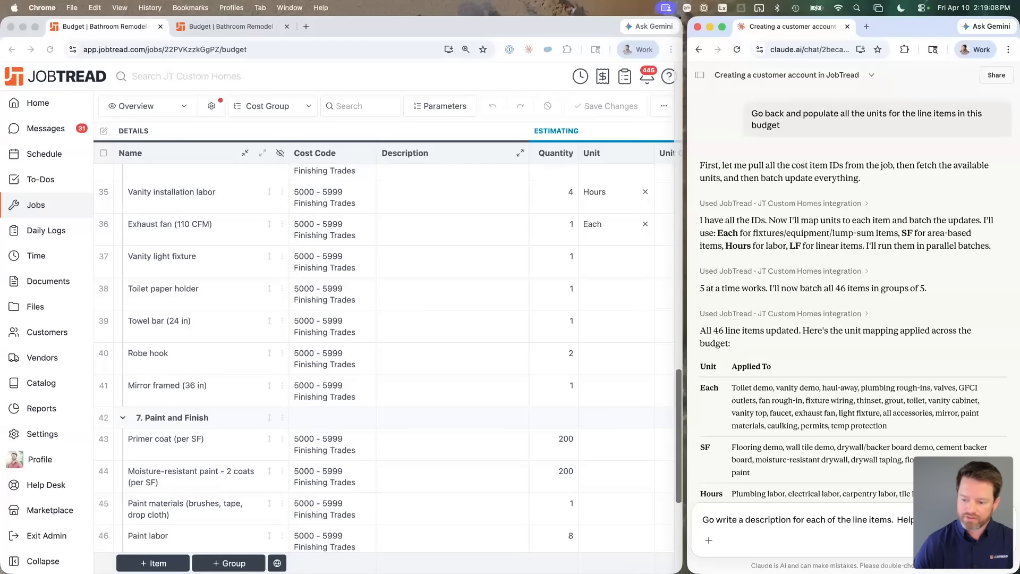
Step: Finish and send 'Go write a description for each of the line items. Help me sell this to the customer.'
type("er.")
key("shift+Return")
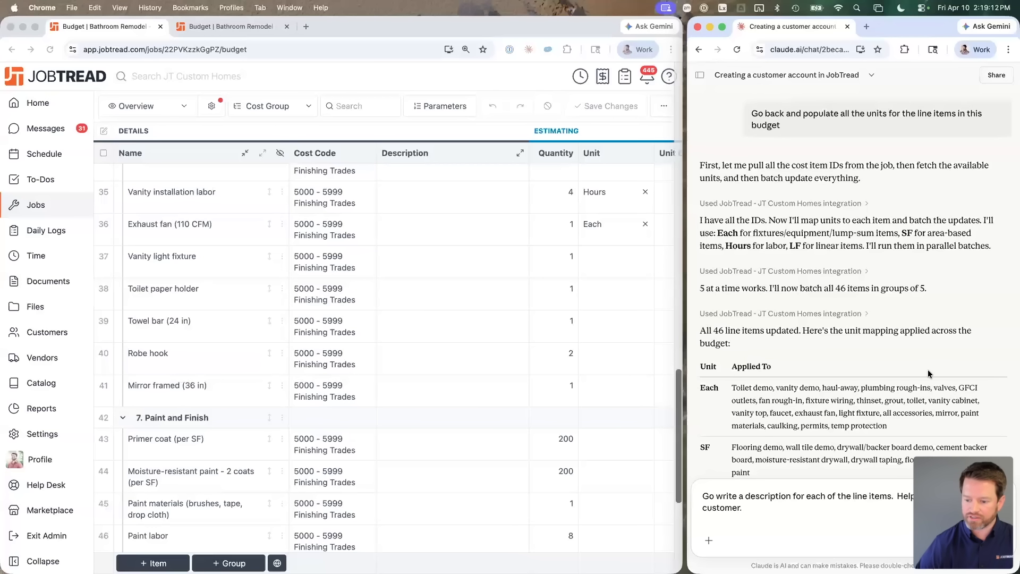
key("Return")
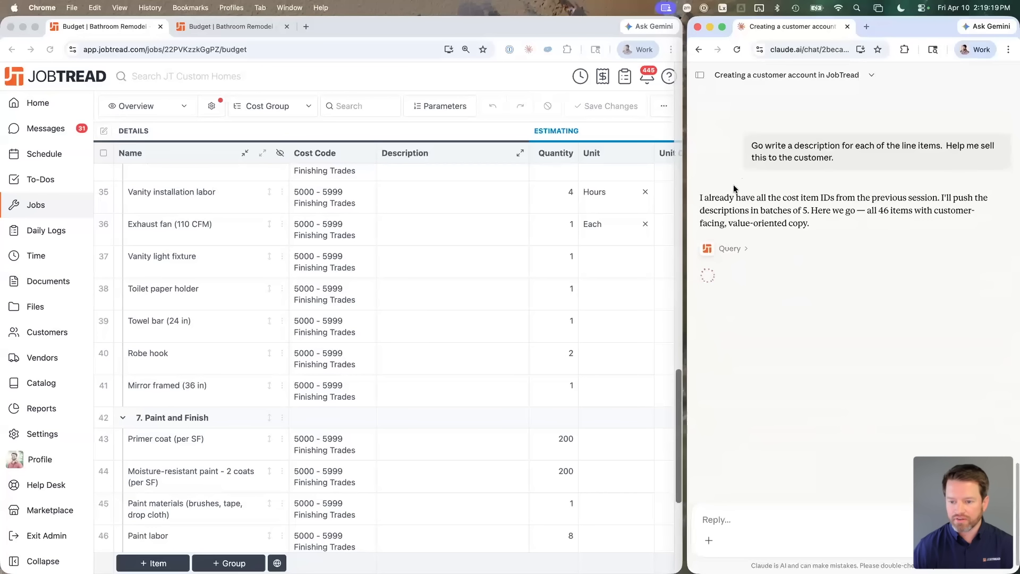
left_click_drag(729, 198, 840, 195)
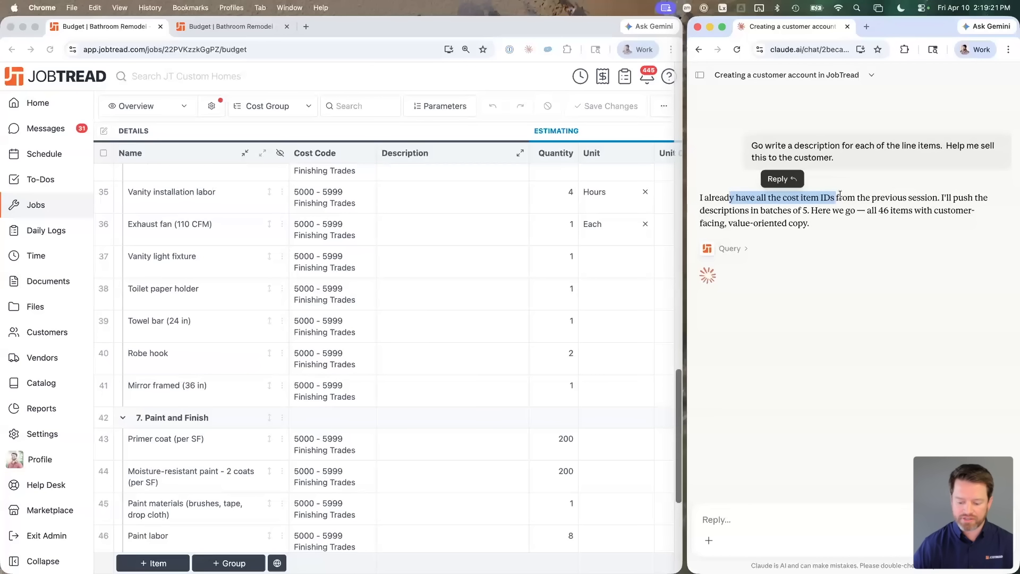
scroll(420, 185, "up", 10)
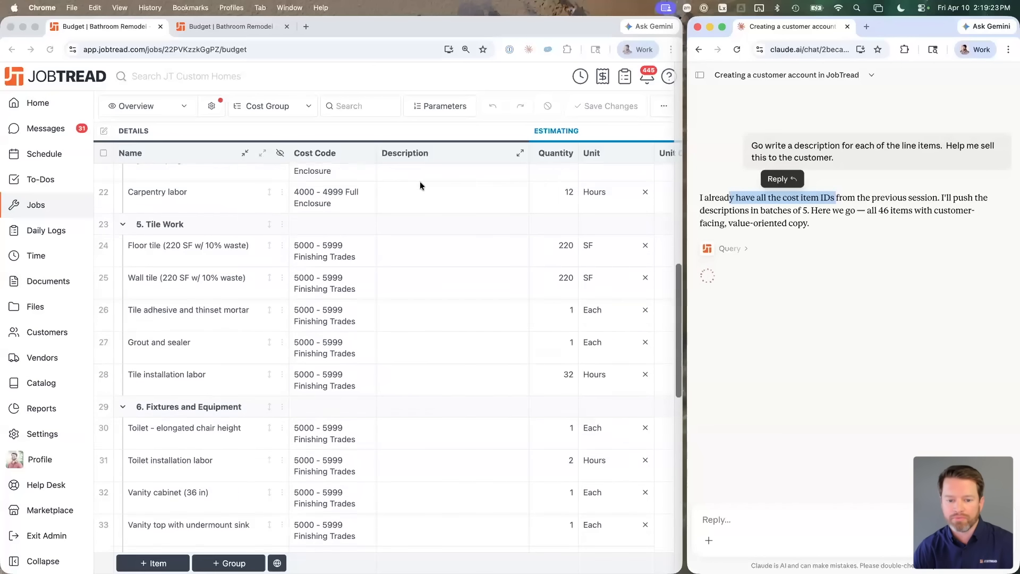
scroll(420, 185, "up", 10)
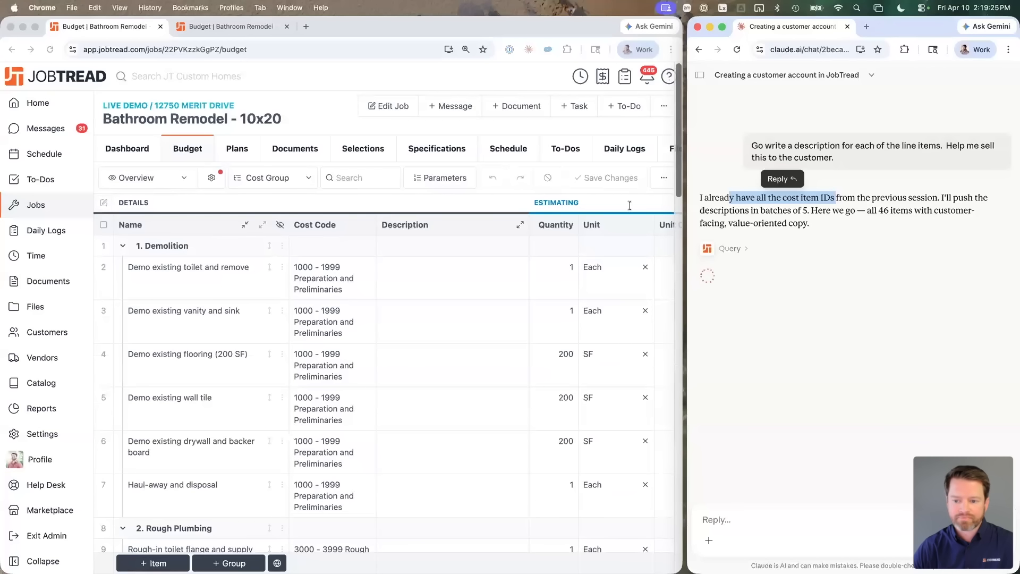
left_click_drag(752, 208, 793, 211)
left_click(807, 210)
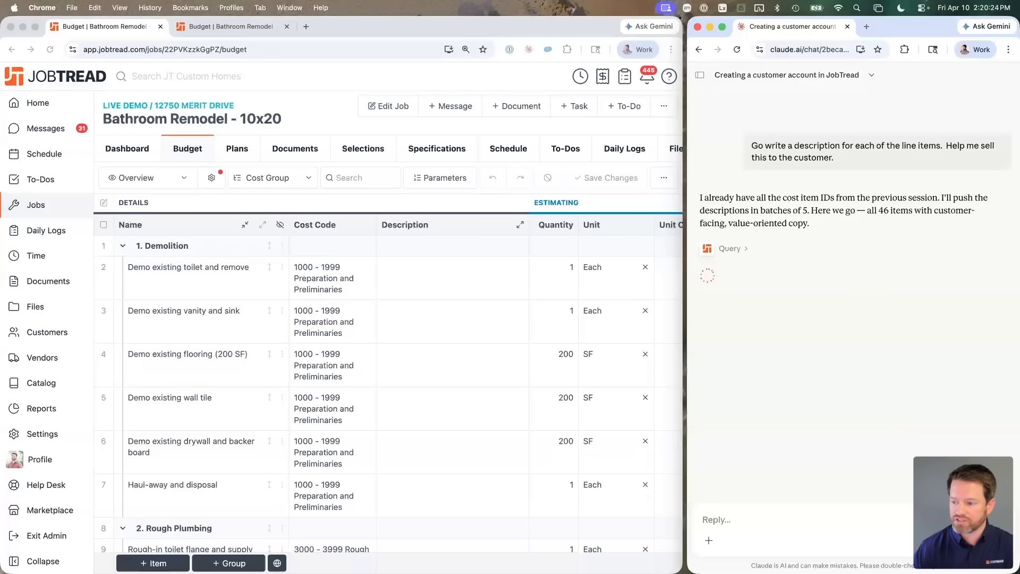
Step: Expand every line item's description to its full text in the budget
left_click(301, 104)
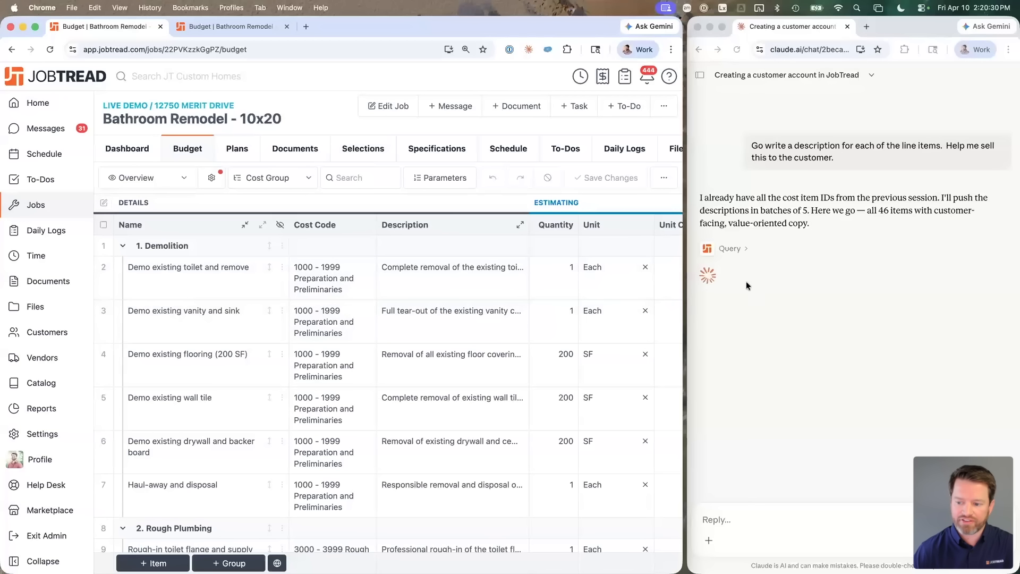
scroll(466, 290, "down", 3)
scroll(467, 288, "down", 5)
scroll(479, 240, "up", 3)
left_click(520, 152)
Step: Review the descriptions from Demolition down through General Conditions
scroll(446, 317, "up", 5)
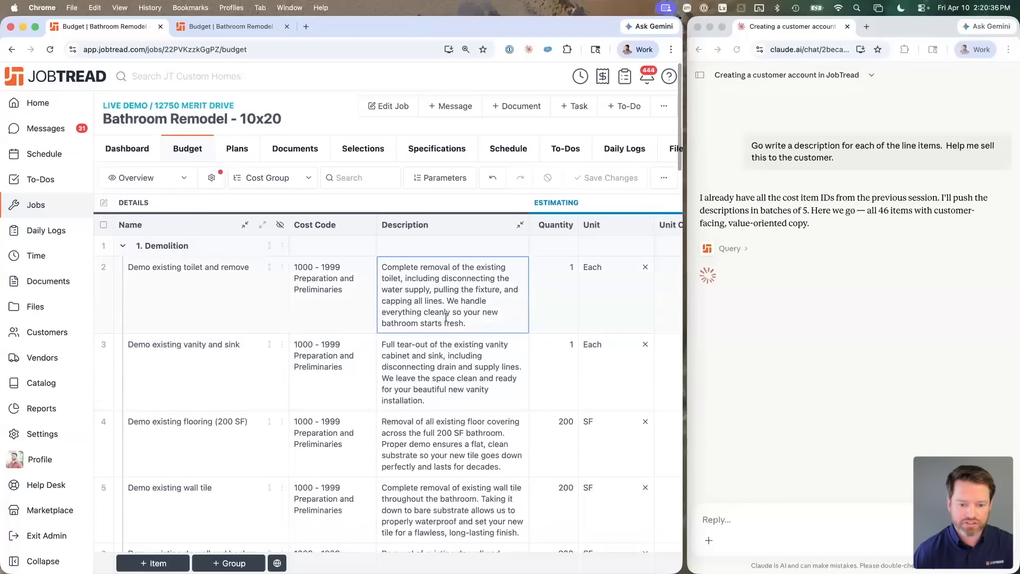
scroll(462, 305, "down", 1)
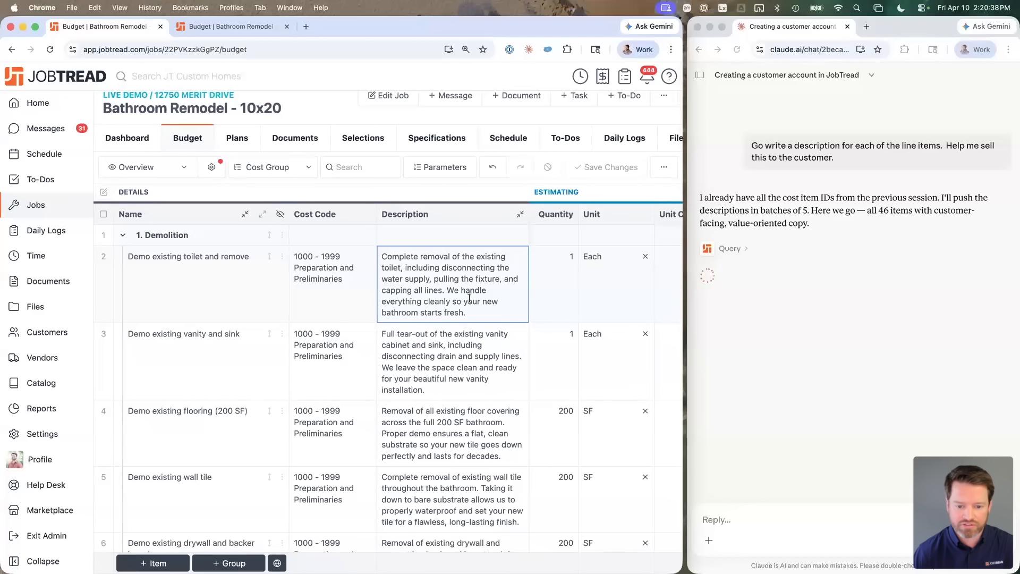
scroll(457, 290, "down", 1)
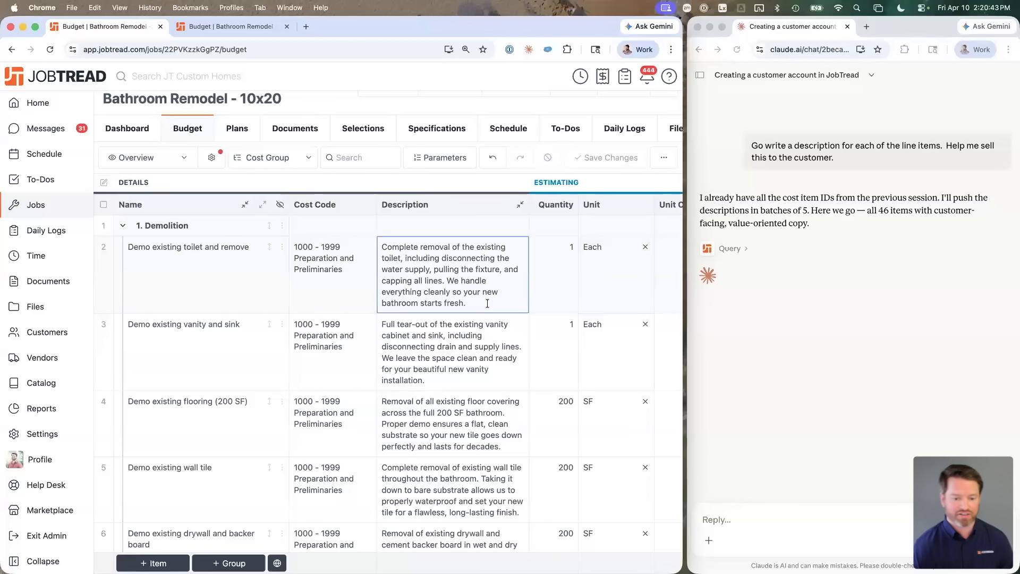
scroll(488, 304, "down", 4)
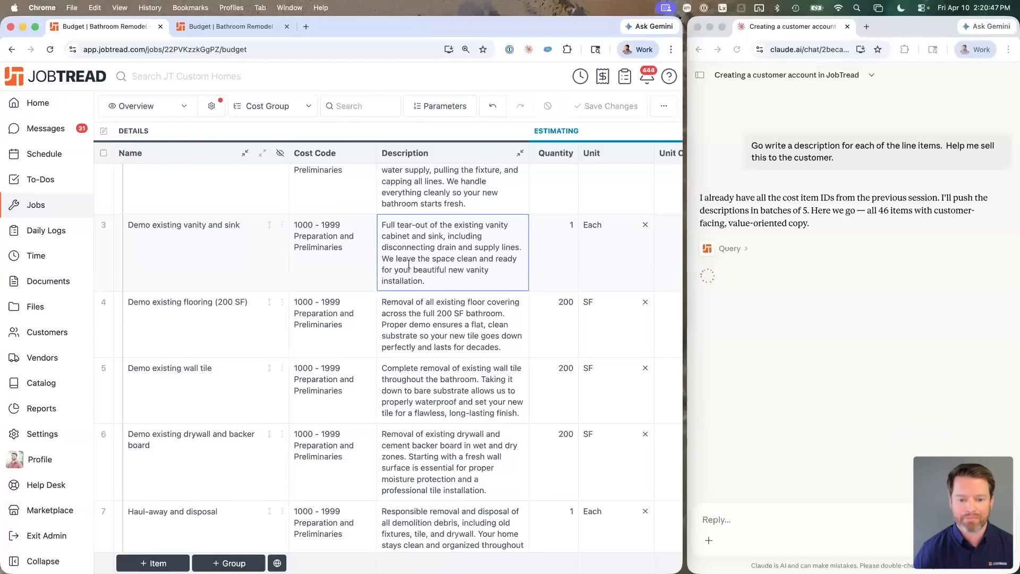
scroll(462, 272, "down", 1)
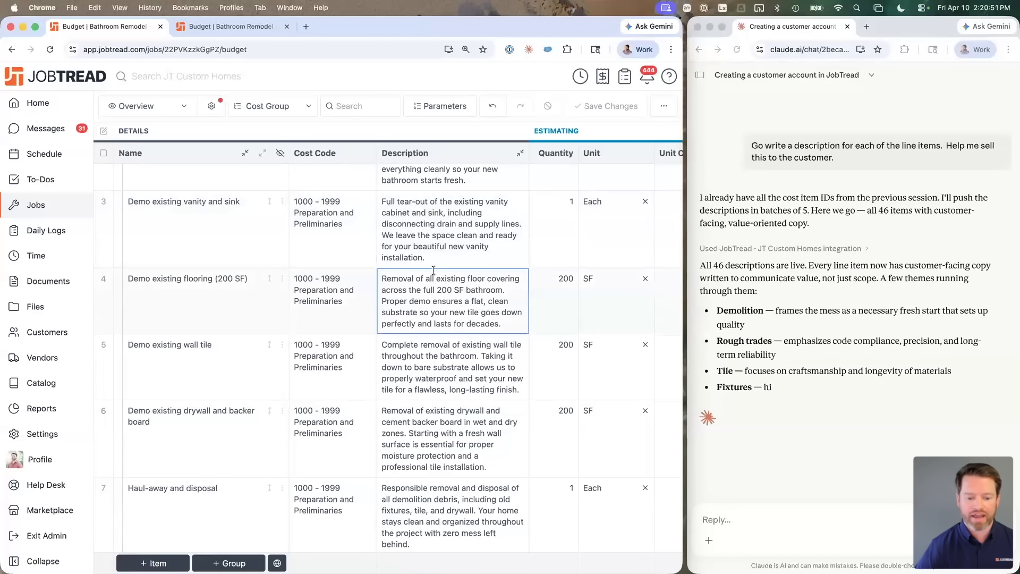
scroll(433, 270, "down", 15)
scroll(433, 270, "down", 3)
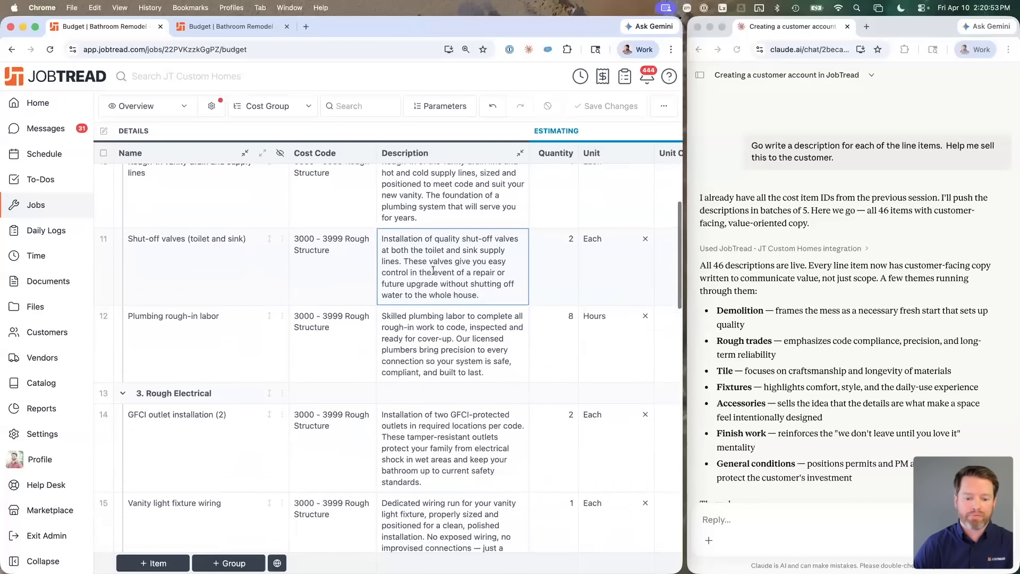
scroll(433, 271, "up", 15)
scroll(433, 271, "down", 6)
scroll(433, 270, "down", 20)
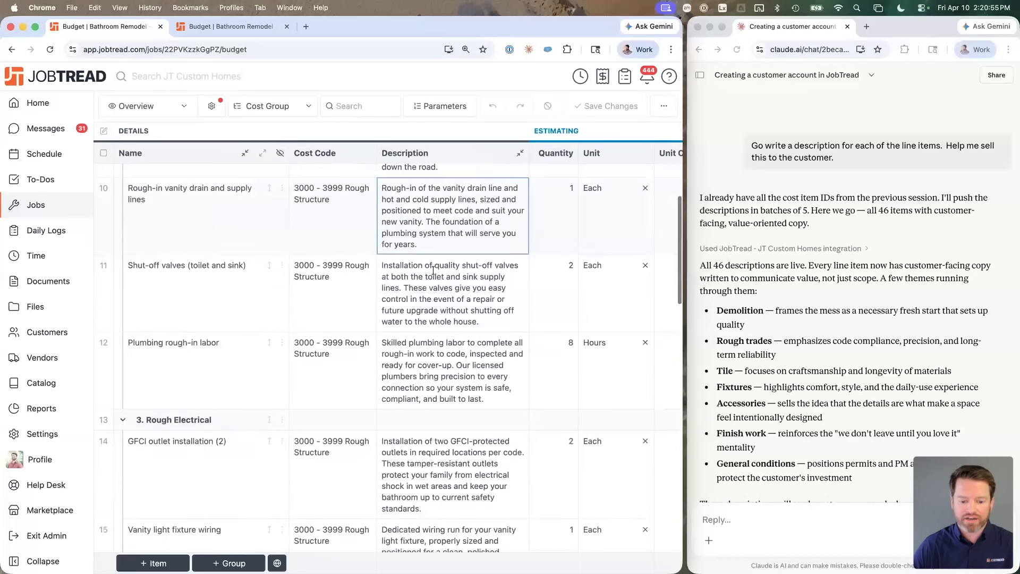
scroll(433, 271, "down", 20)
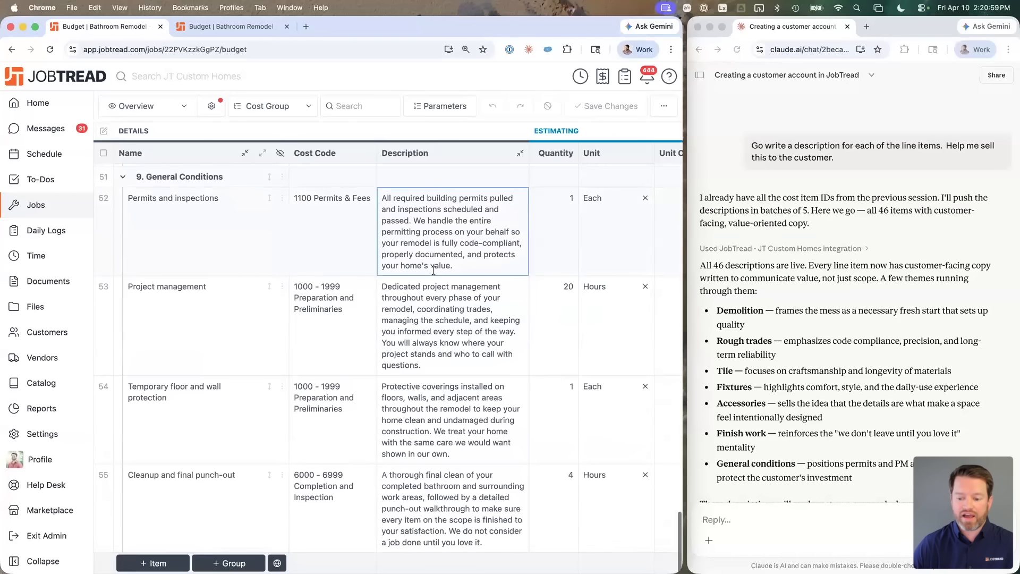
scroll(433, 270, "up", 20)
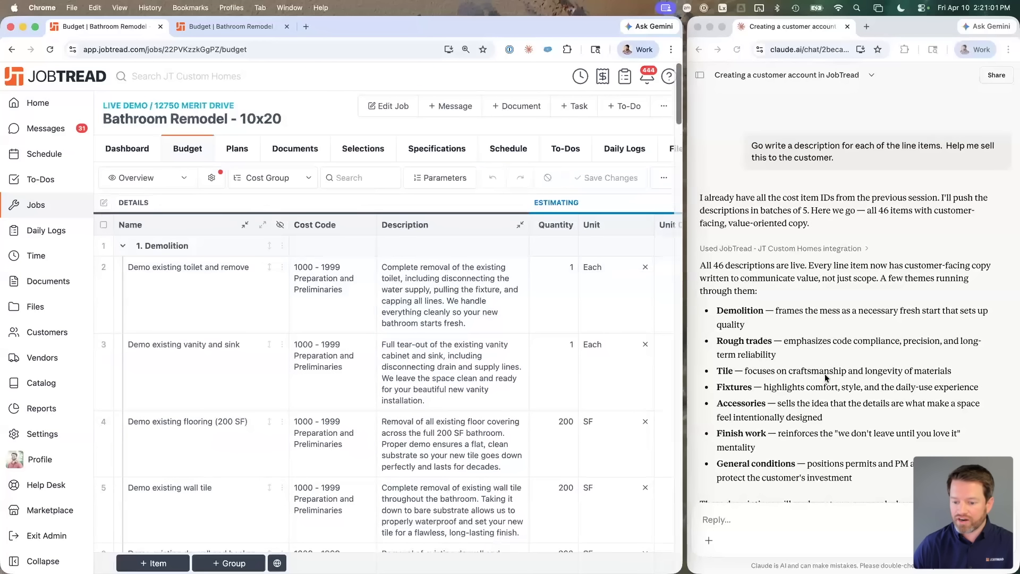
scroll(769, 509, "down", 3)
Step: Ask Claude to build a schedule from this job's cost items, taking around 10 days
left_click(749, 519)
type("let")
key("BackSpace")
key("BackSpace")
type("can you build a sc")
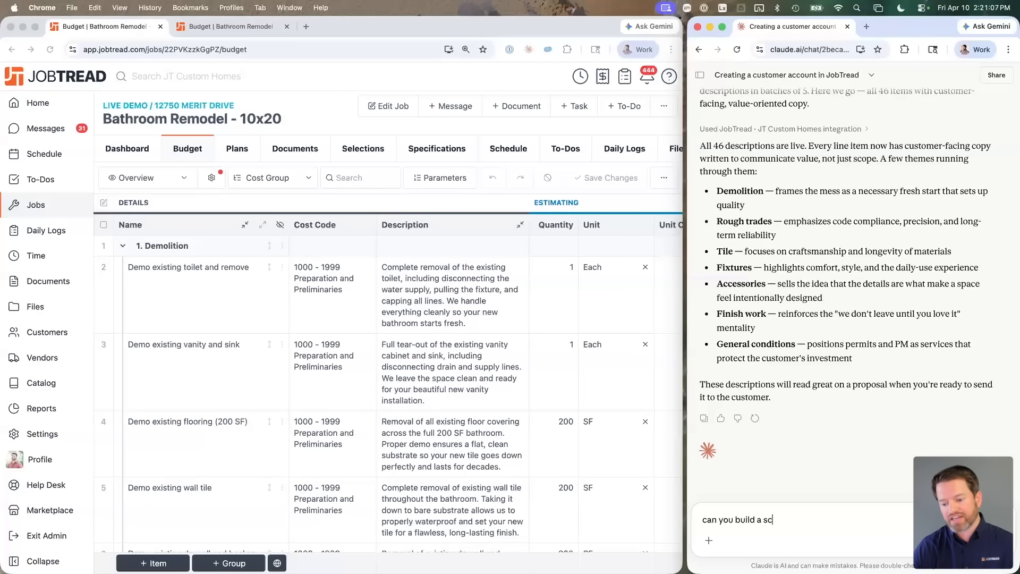
type("hedule based on")
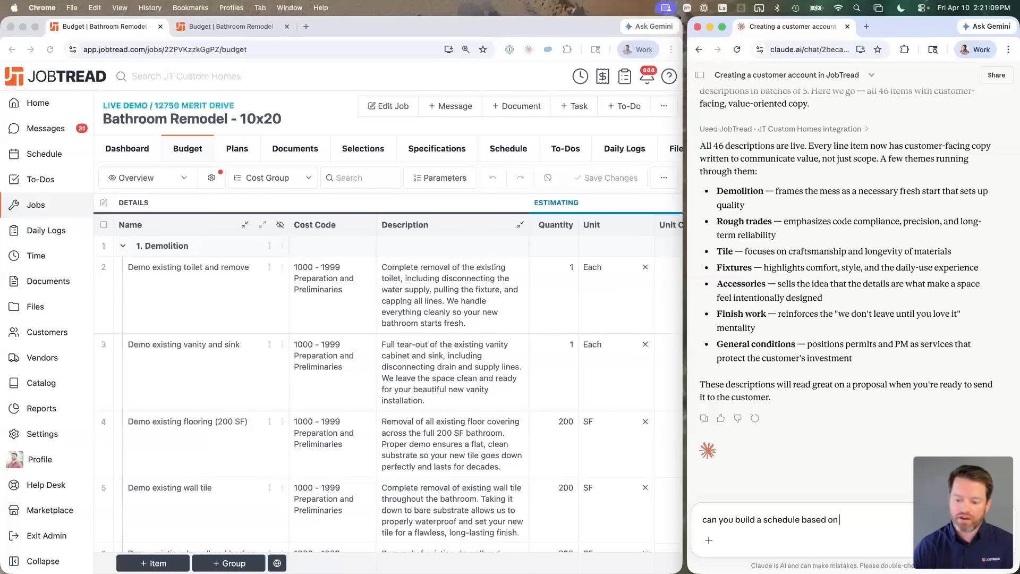
type(" the cost iems in")
key("alt+shift+Left")
key("alt+shift+Left")
type("ite")
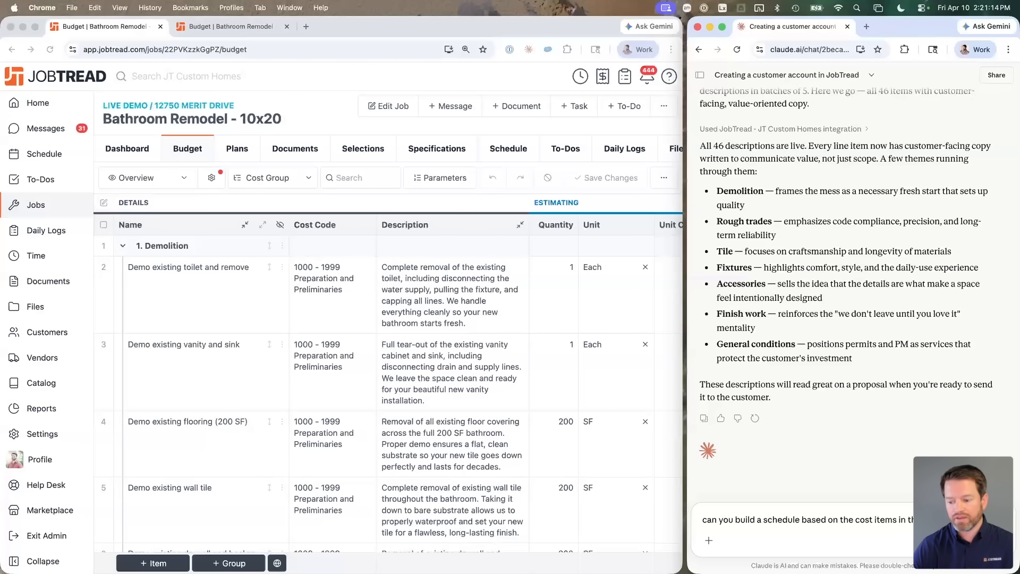
type("pt")
key("BackSpace")
key("BackSpace")
key("BackSpace")
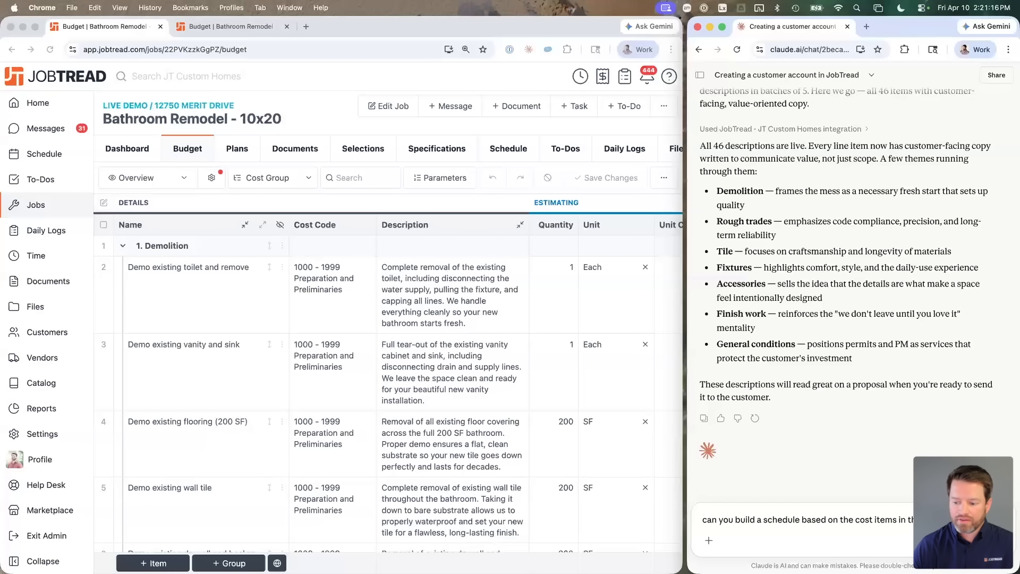
type("pate this job taking aruond 1")
key("alt+shift+Left")
key("alt+shift+Left")
type("aroun")
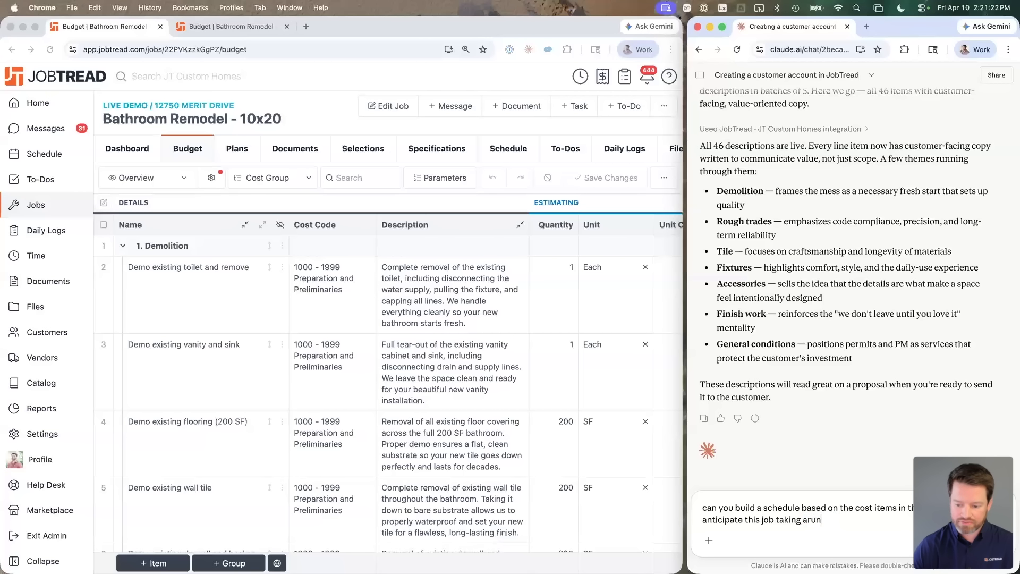
type("d 10 days.  Be sure to i")
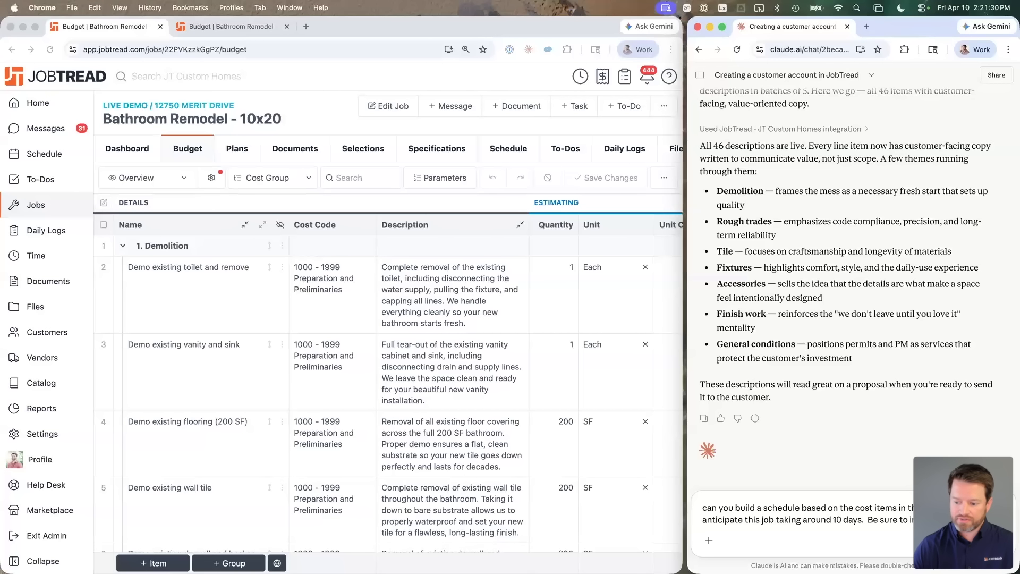
type("y")
key("alt+shift+Left")
key("alt+shift+Left")
key("alt+shift+Left")
key("alt+shift+Left")
key("BackSpace")
key("shift+Return")
key("BackSpace")
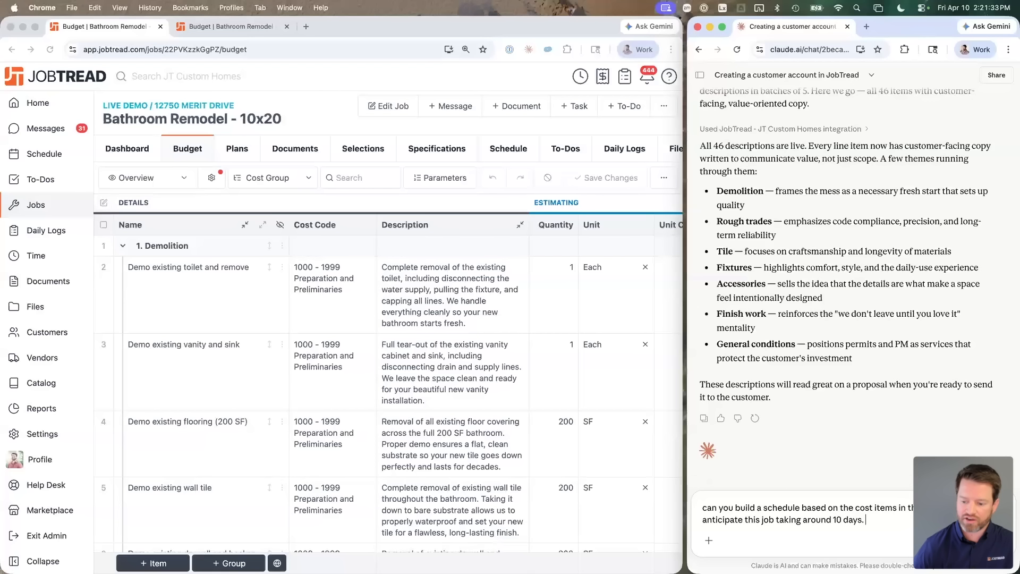
key("Return")
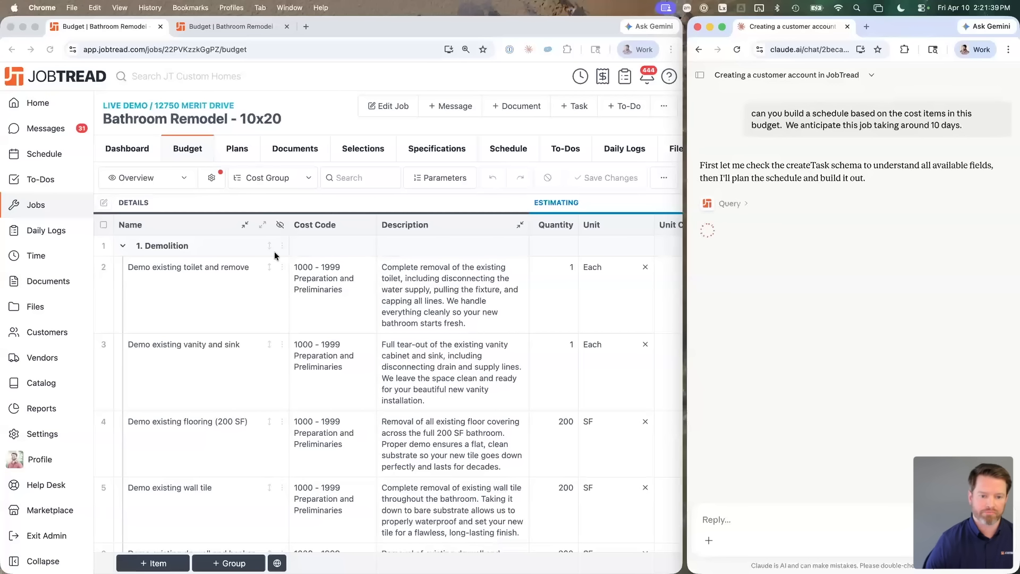
Step: View the job's Gantt schedule with its nine phase groups and demolition tasks
left_click(505, 154)
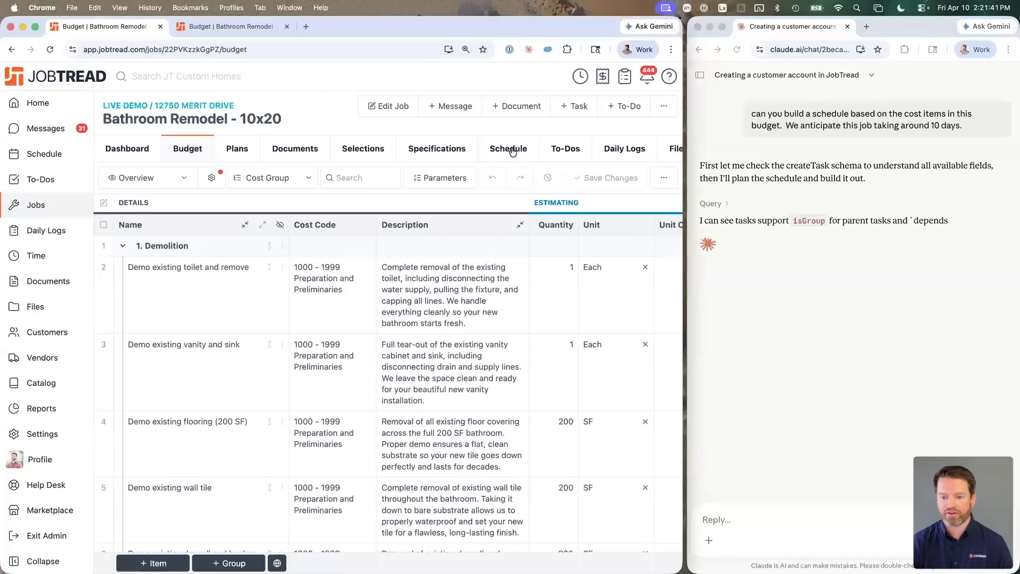
left_click(509, 152)
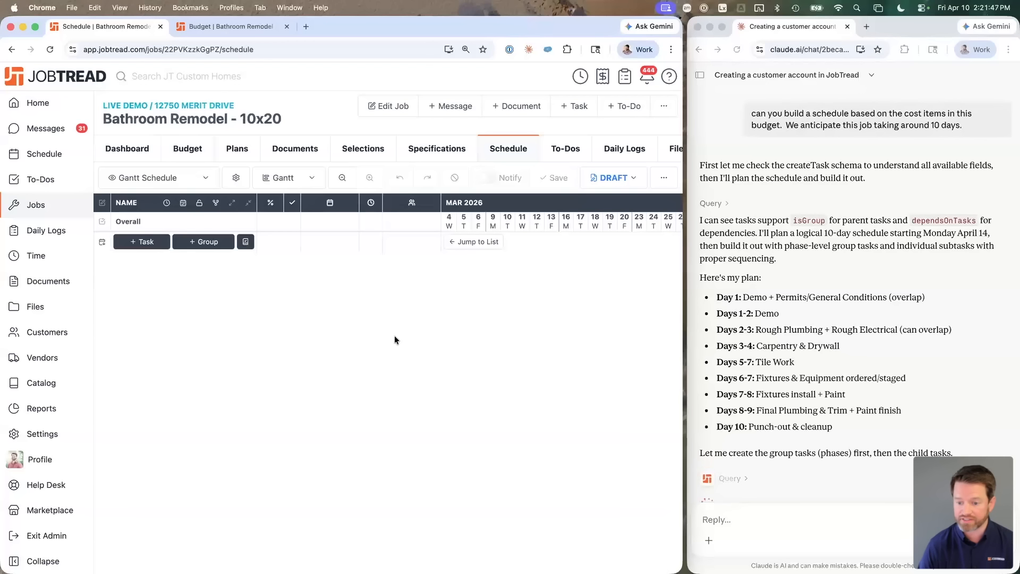
scroll(950, 340, "down", 2)
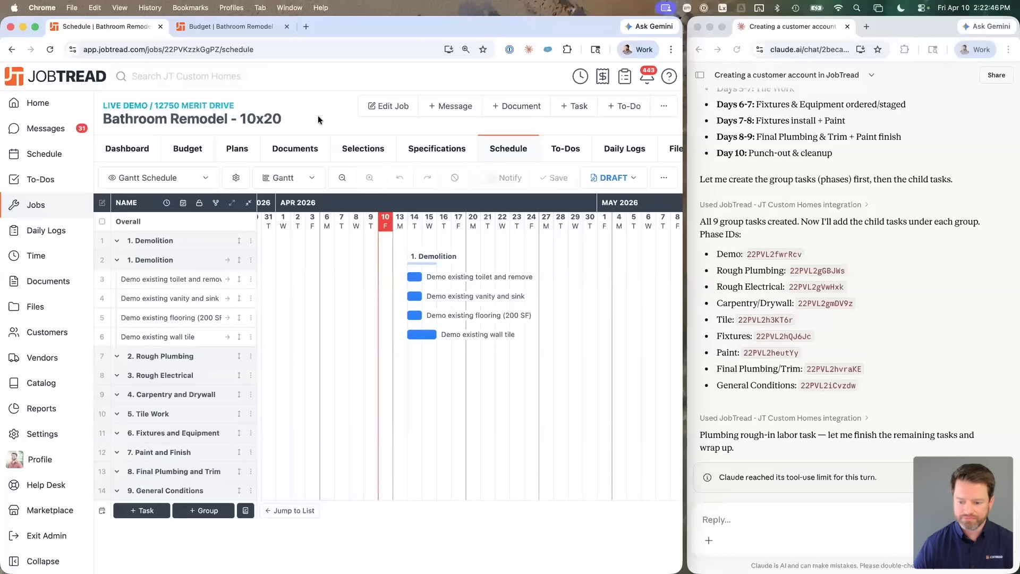
Step: Tell Claude to continue past the tool-use limit notice
left_click(725, 476)
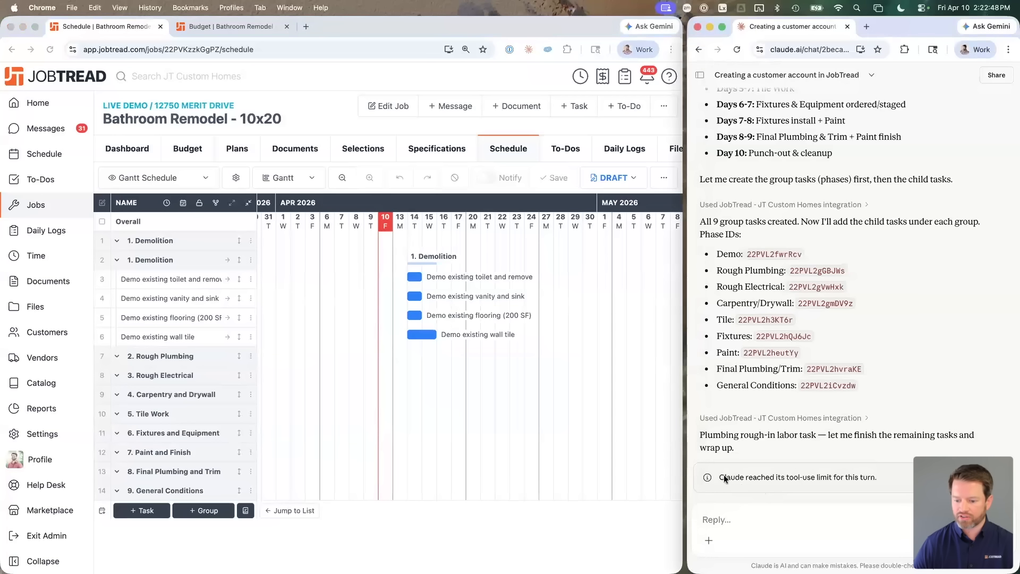
triple_click(866, 475)
left_click(856, 480)
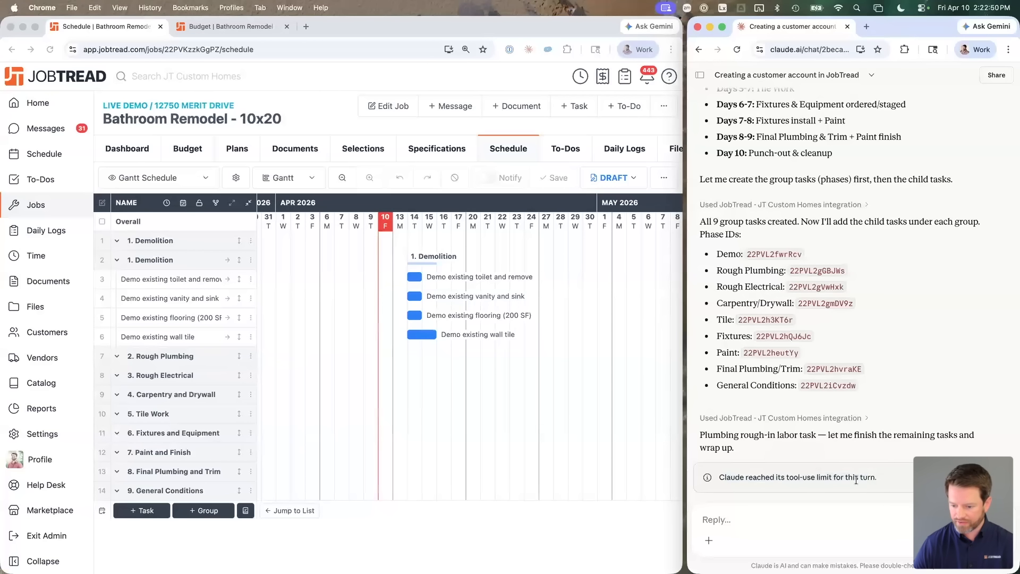
left_click(940, 477)
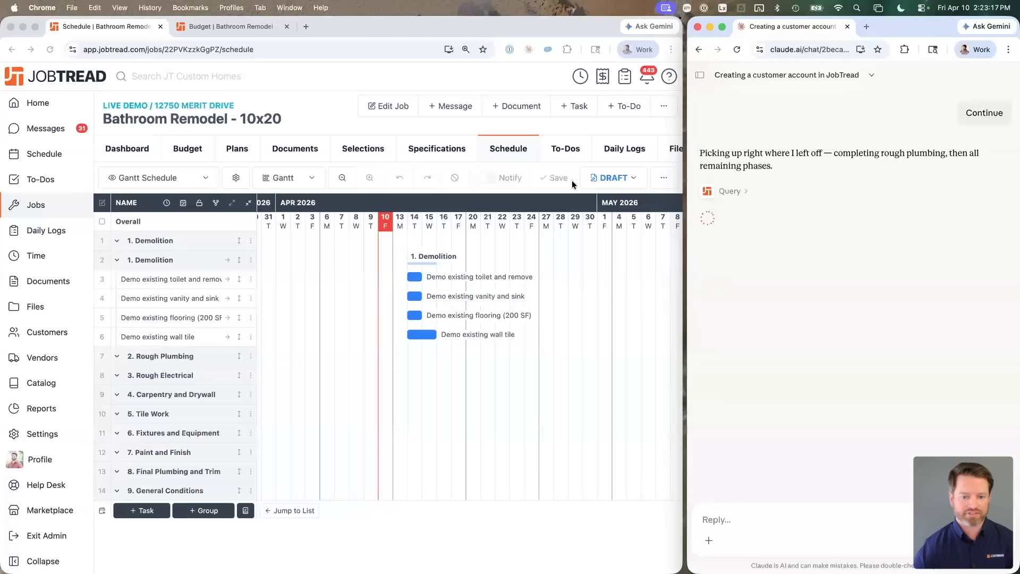
Step: Reload the schedule and review the new Rough Plumbing, Rough Electrical and Carpentry and Drywall tasks
left_click(317, 118)
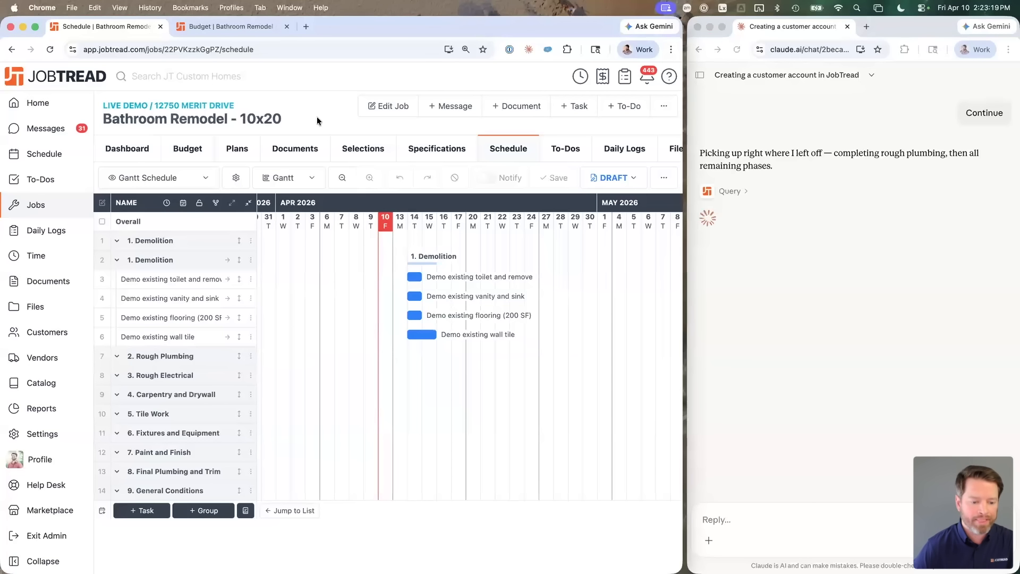
key("super+r")
scroll(263, 306, "down", 2)
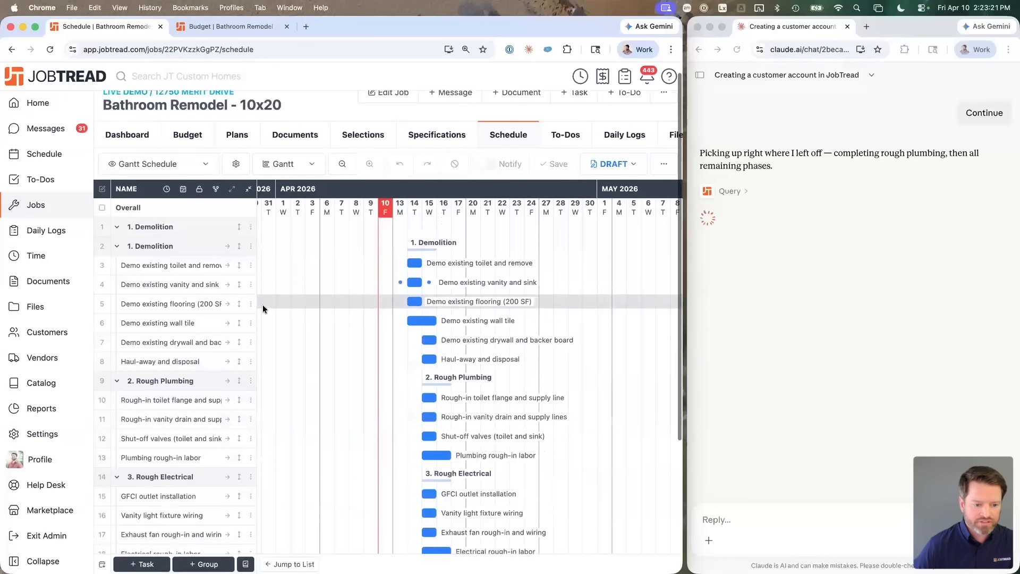
scroll(249, 326, "down", 5)
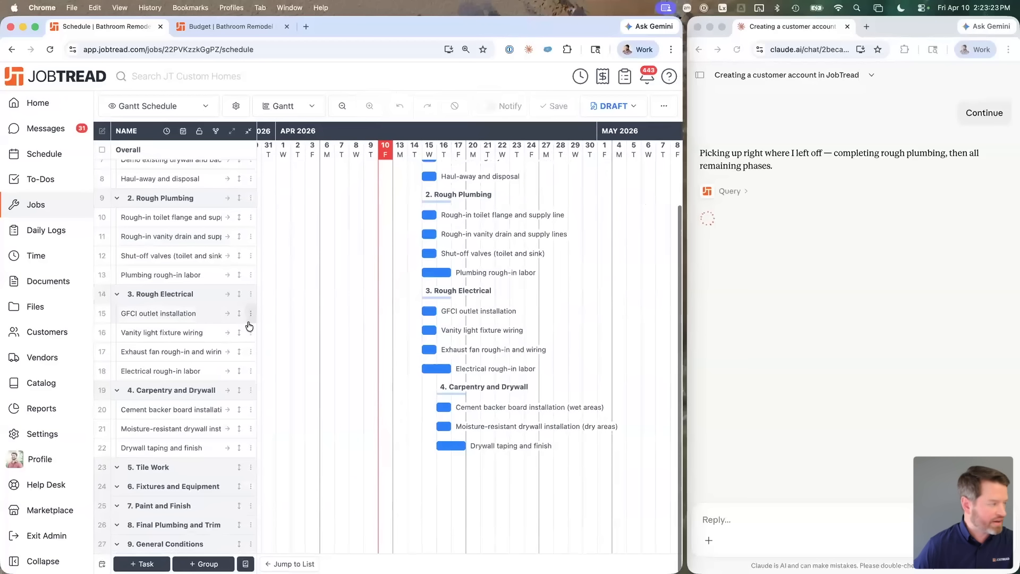
scroll(249, 326, "up", 7)
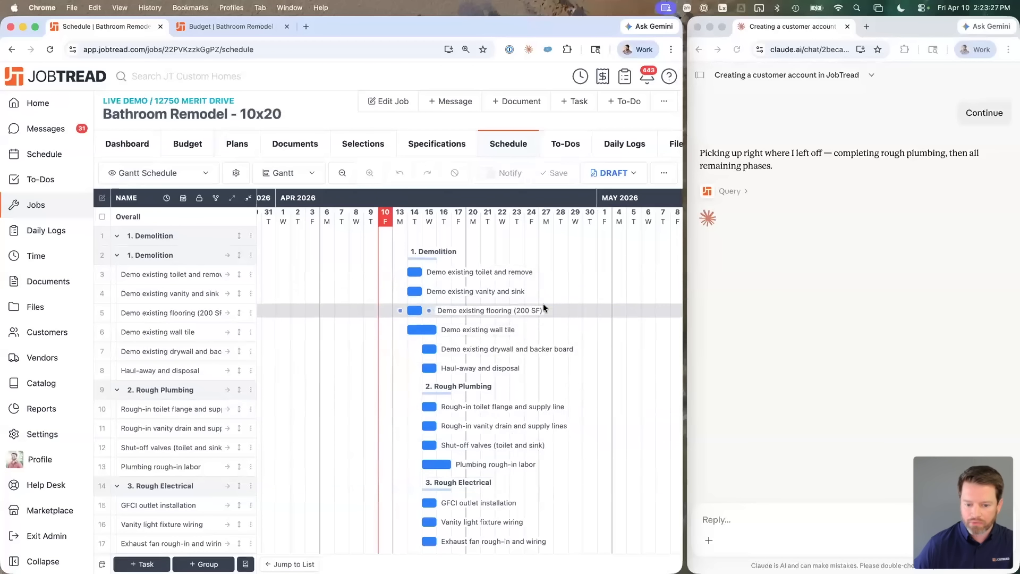
scroll(543, 304, "down", 3)
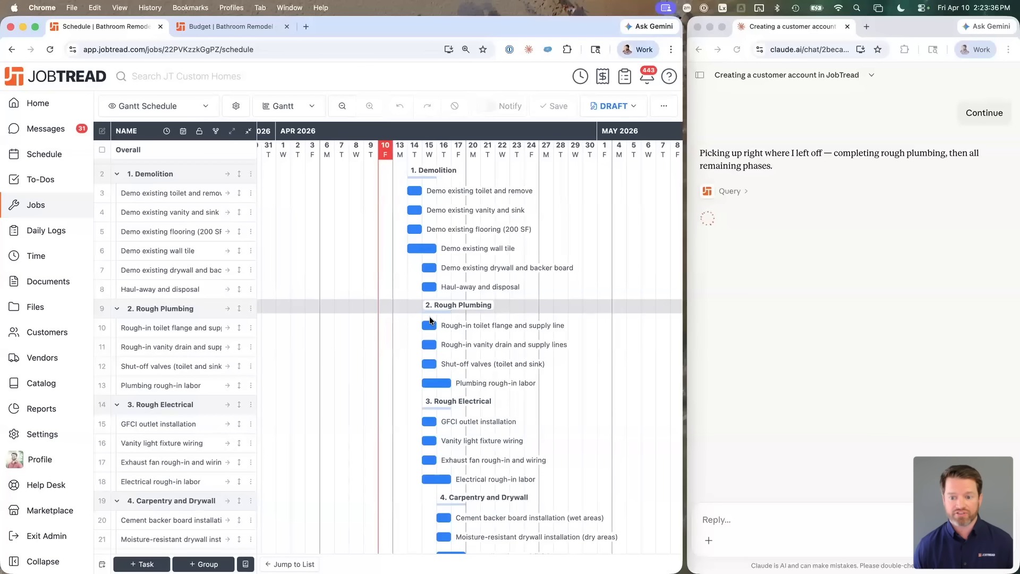
scroll(430, 316, "down", 3)
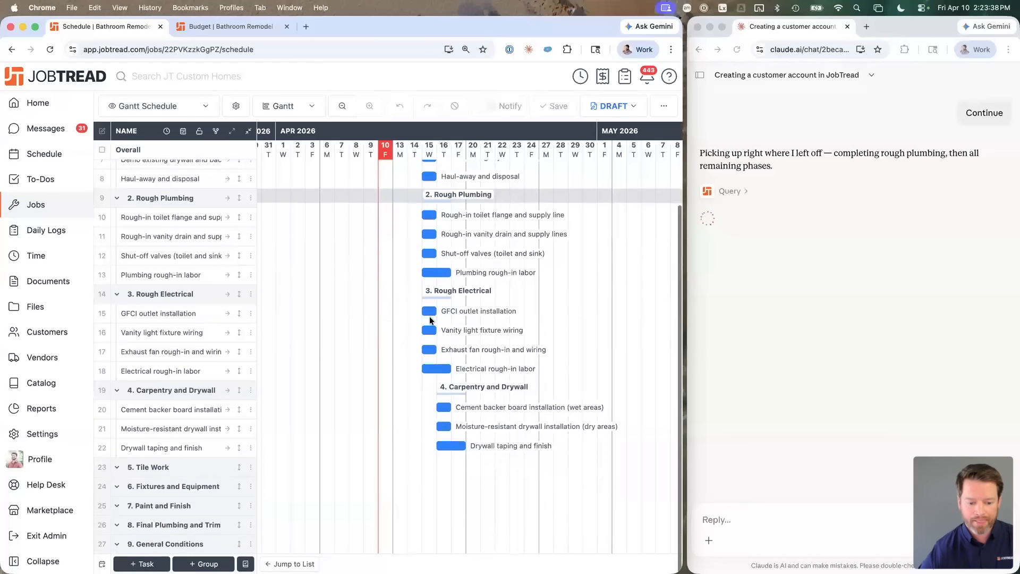
left_click(789, 320)
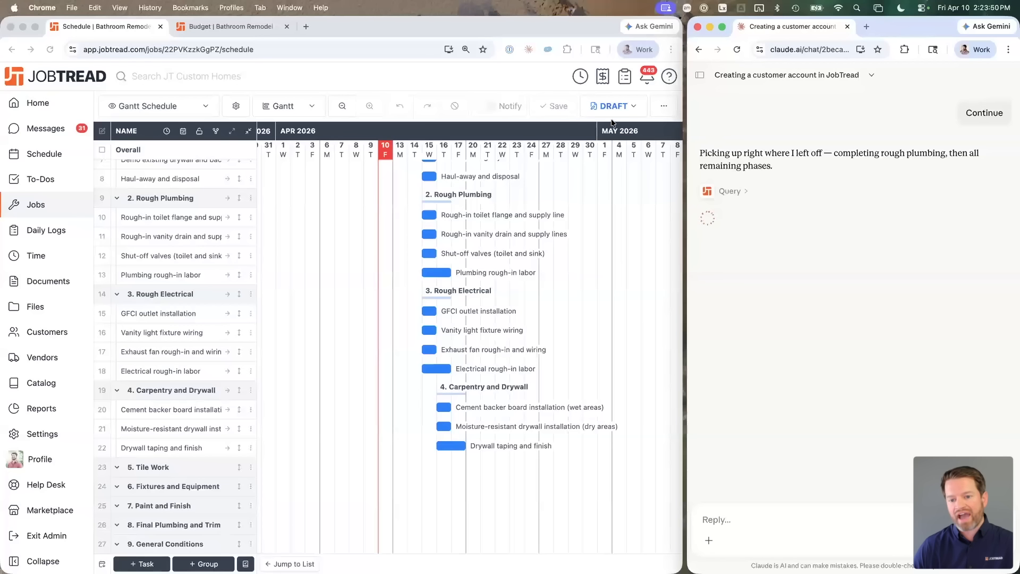
Step: Browse the organization settings in a full-screen JobTread window
left_click(36, 434)
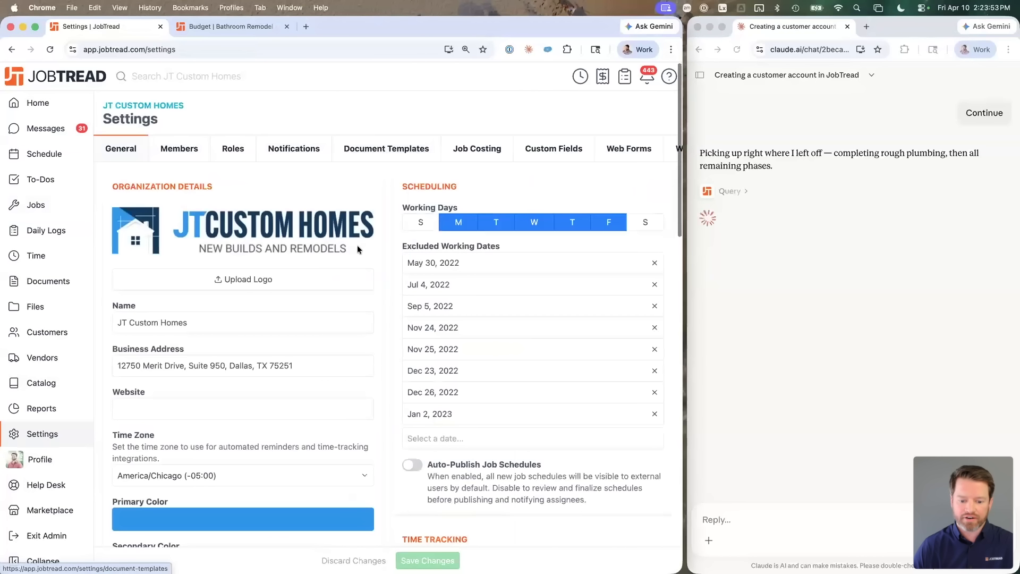
scroll(357, 245, "down", 6)
scroll(509, 349, "down", 12)
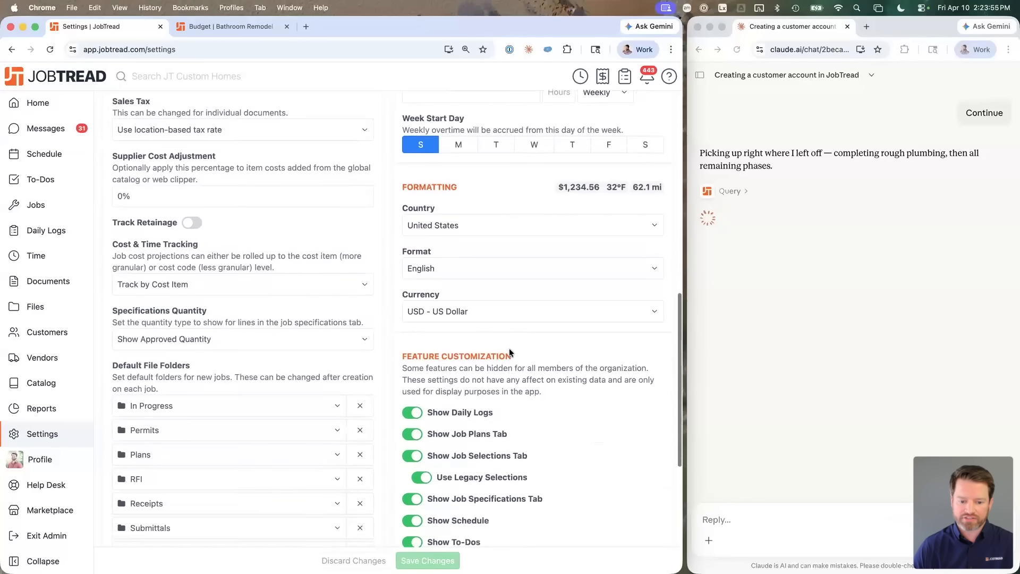
scroll(511, 348, "down", 3)
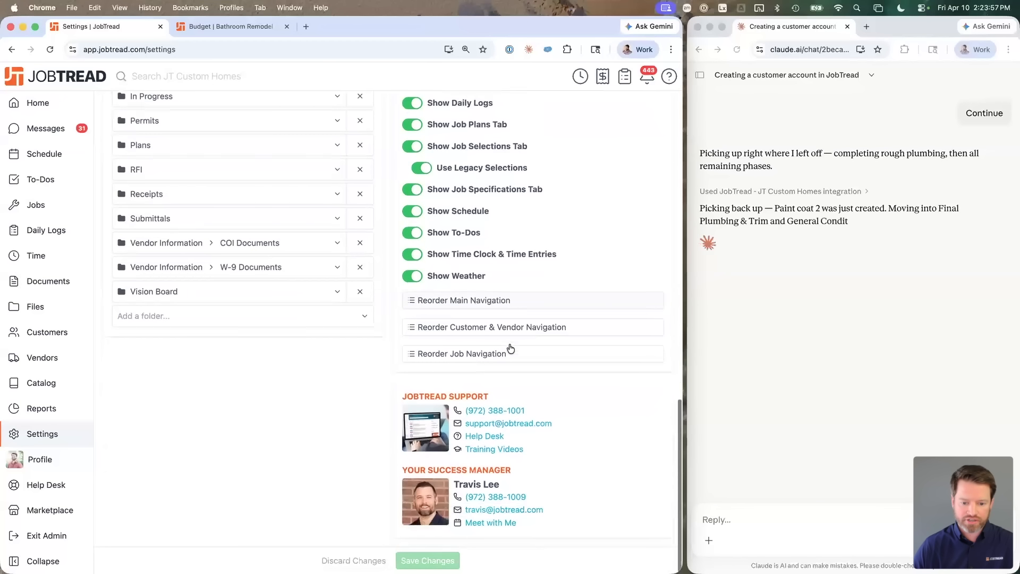
key("ctrl+alt+Return")
scroll(597, 257, "up", 4)
scroll(597, 260, "up", 1)
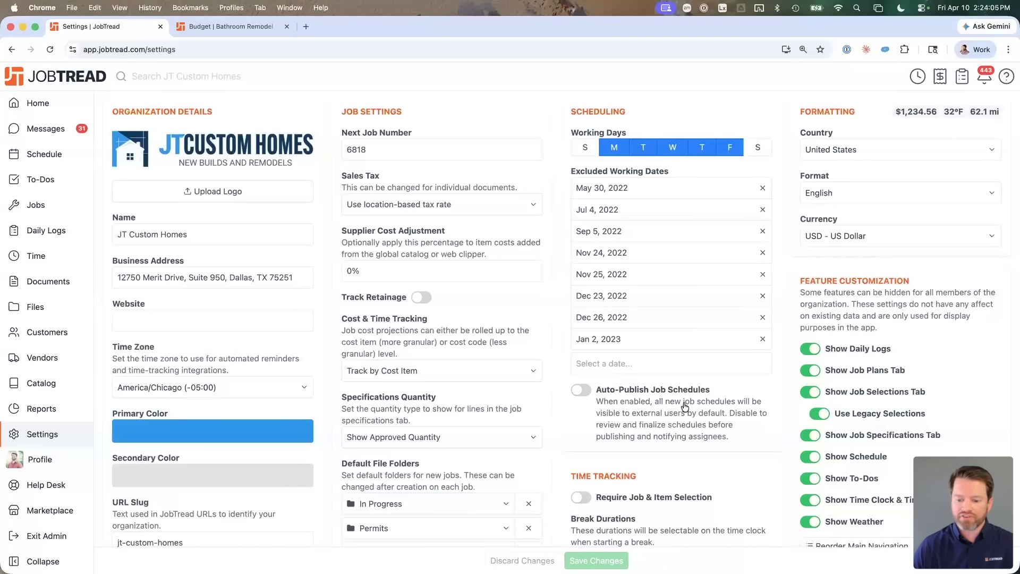
Step: Return to the job's Gantt schedule beside the chat and let Claude continue building
key("super+bracketleft")
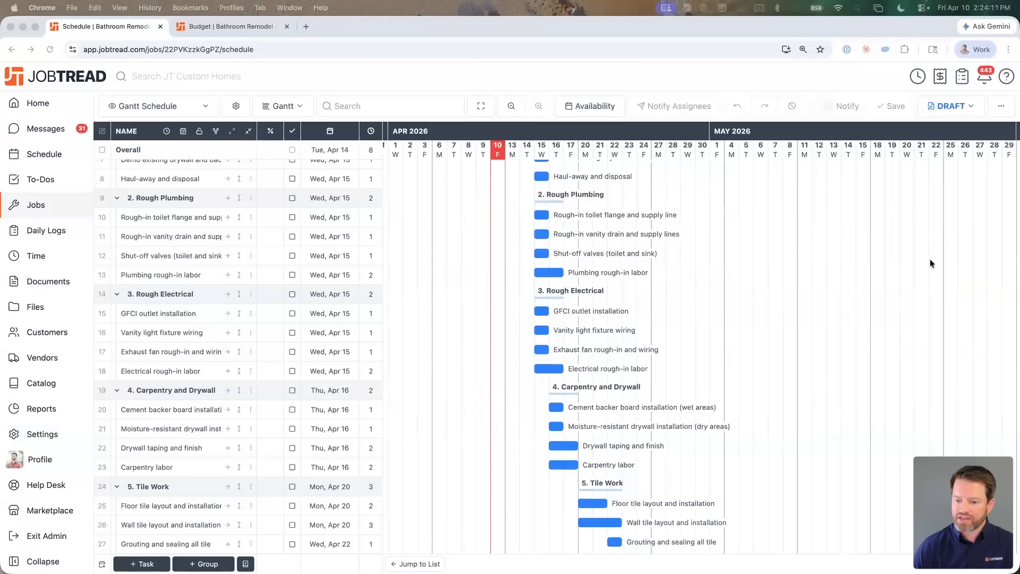
key("ctrl+alt+Left")
left_click(978, 253)
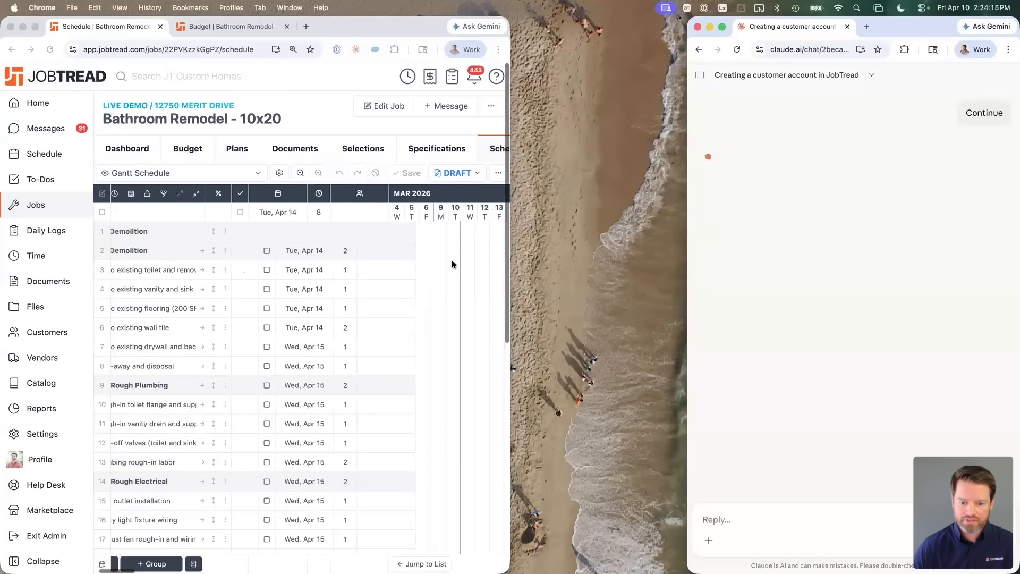
Step: Widen JobTread and reload the Gantt to show tasks across all nine phases
left_click_drag(509, 253, 685, 263)
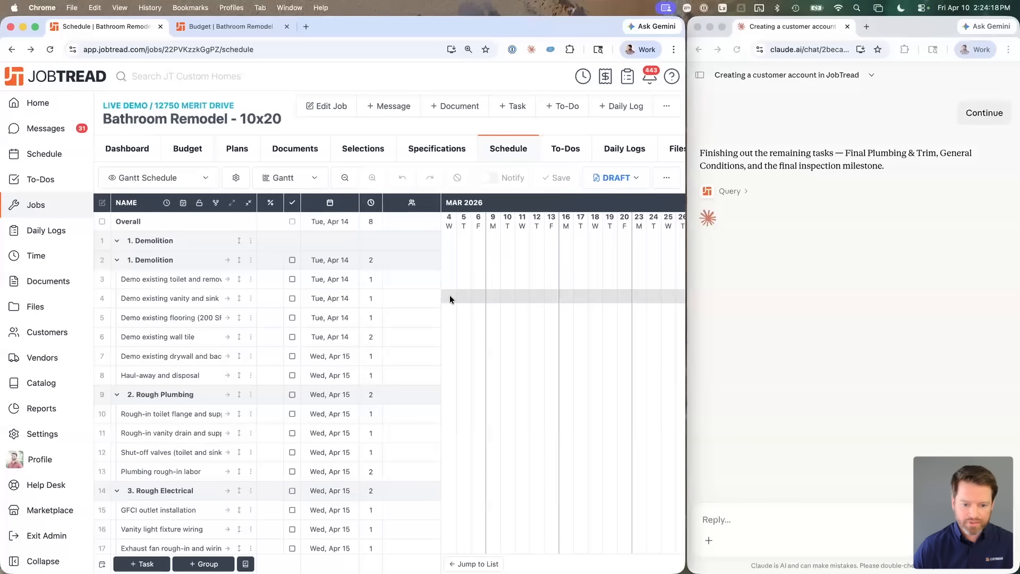
left_click(228, 279)
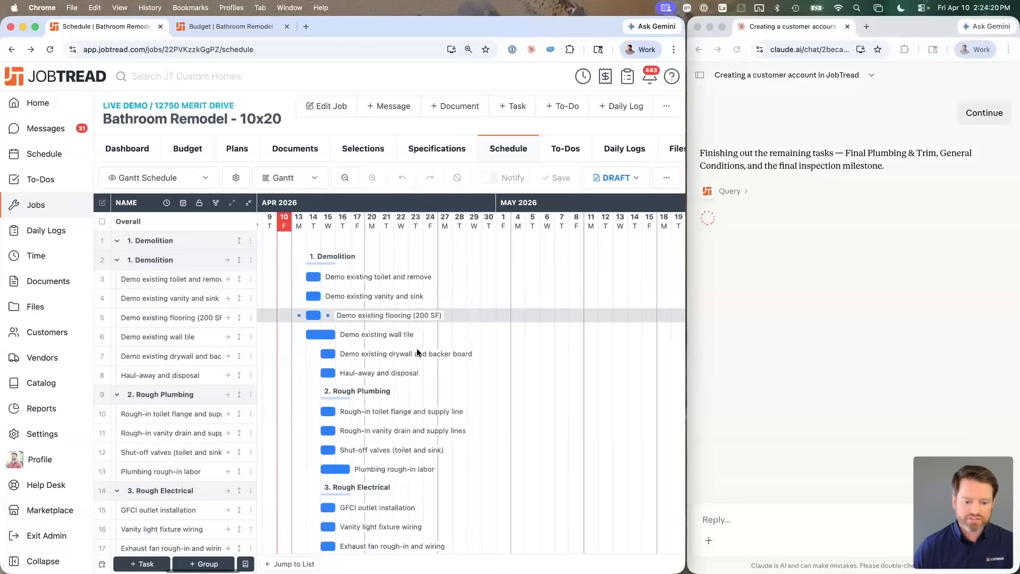
scroll(416, 349, "down", 10)
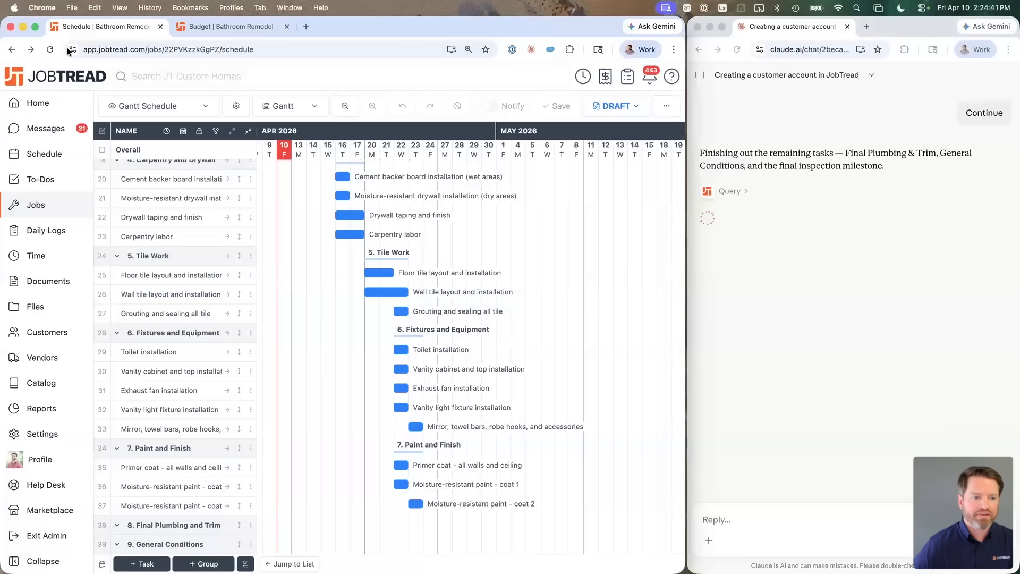
left_click(51, 49)
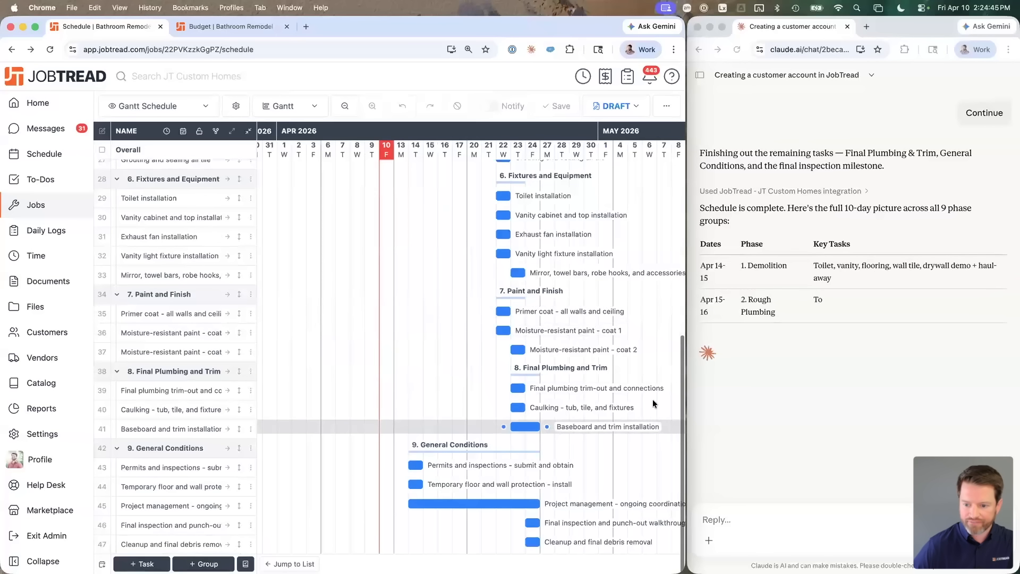
left_click(785, 529)
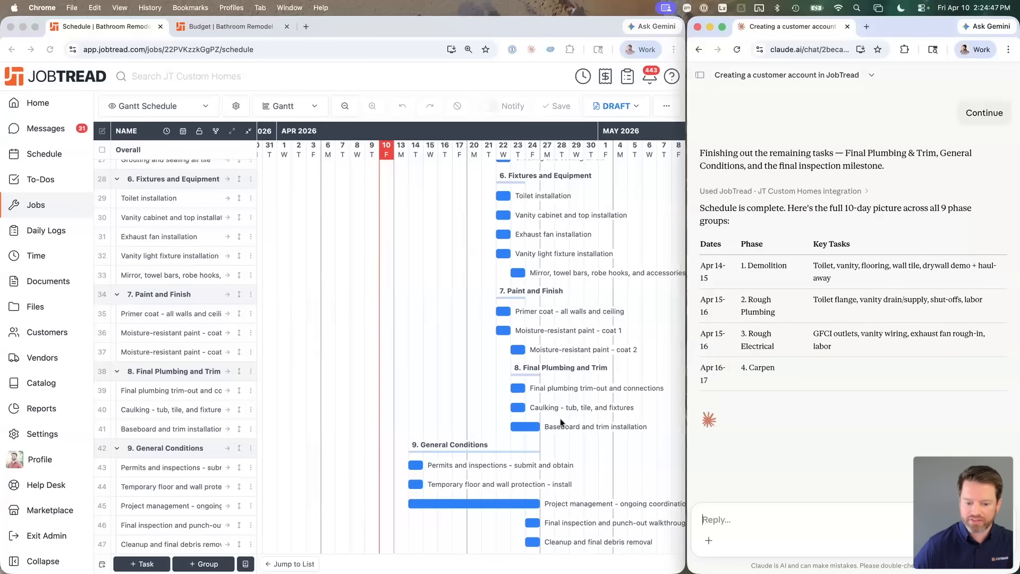
scroll(560, 418, "up", 10)
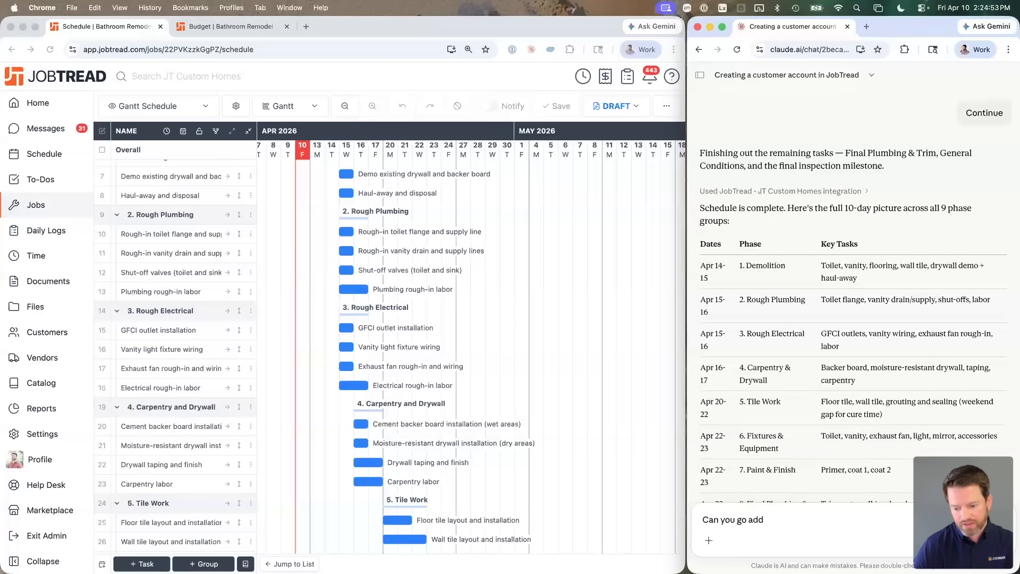
Step: Draft a Claude request to link each task to the one ahead and update task types, correcting two typos
type("Can you go add dependency ")
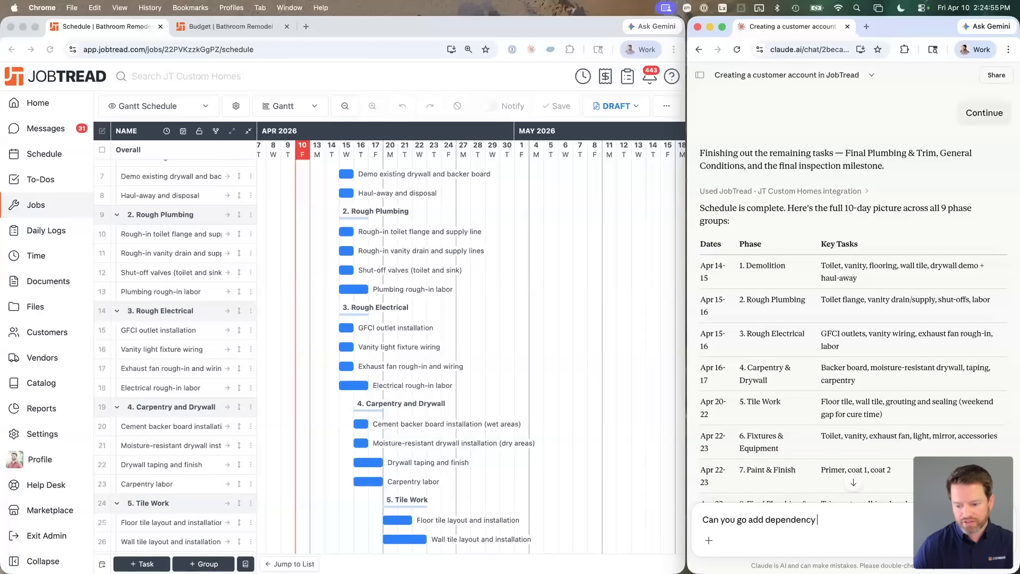
type("to everything that is dep")
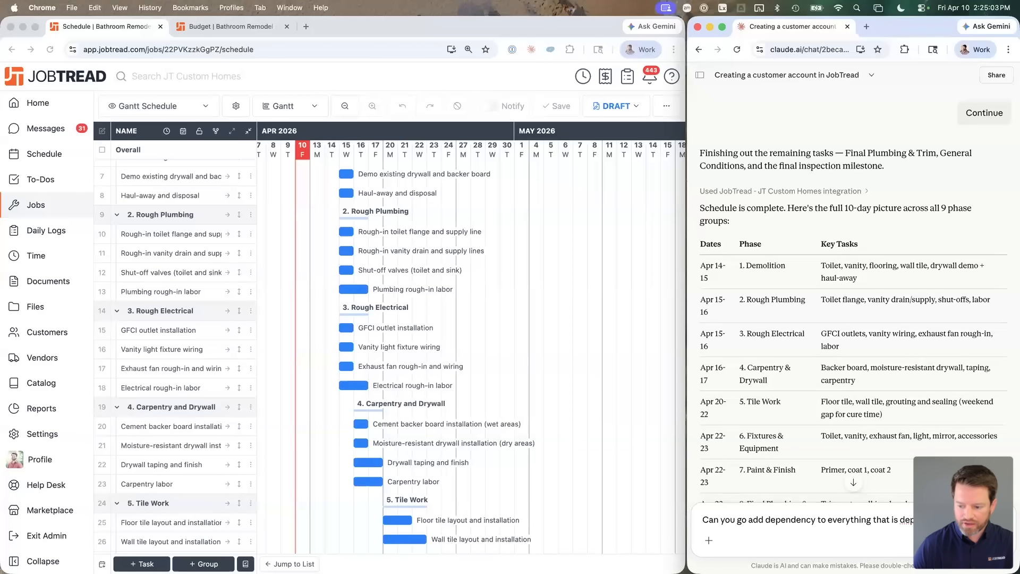
type("ahe")
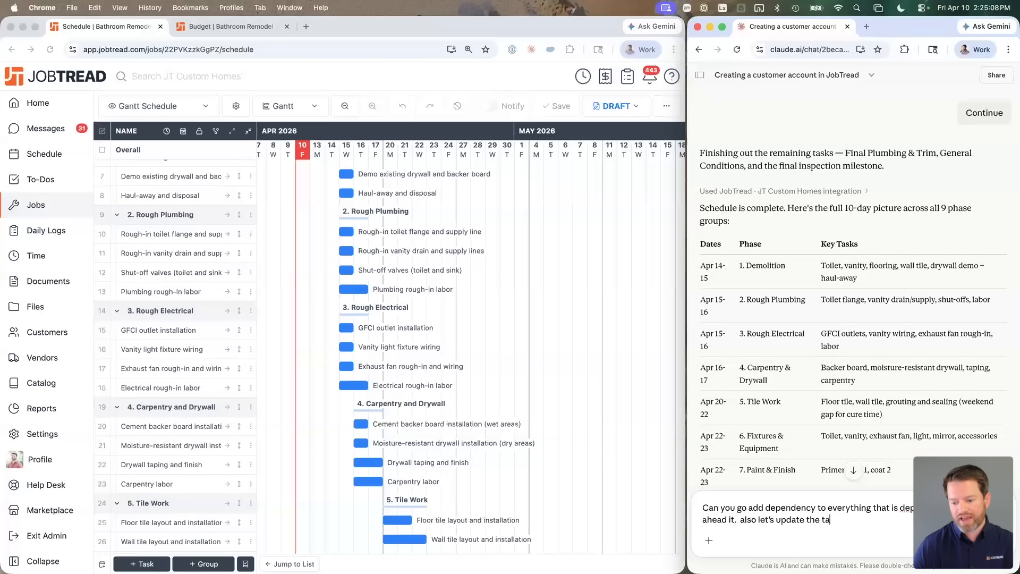
type("ypes based on th")
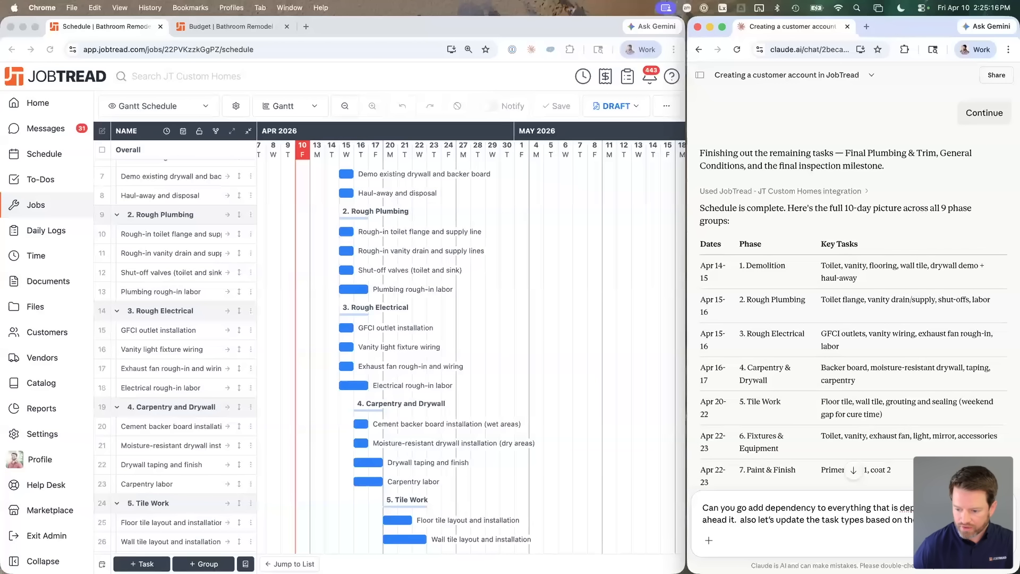
right_click(922, 509)
left_click(830, 205)
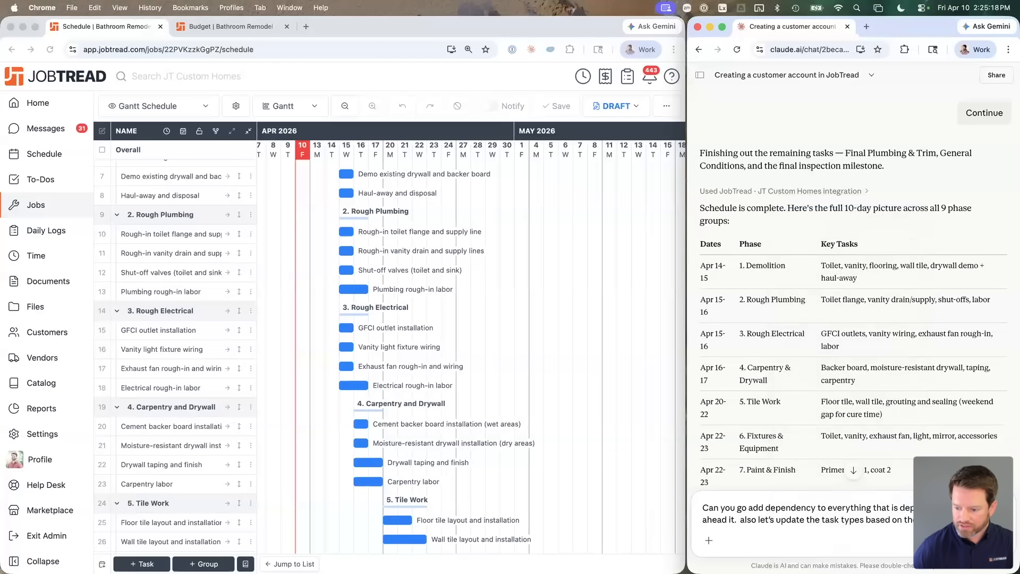
right_click(979, 509)
left_click(865, 229)
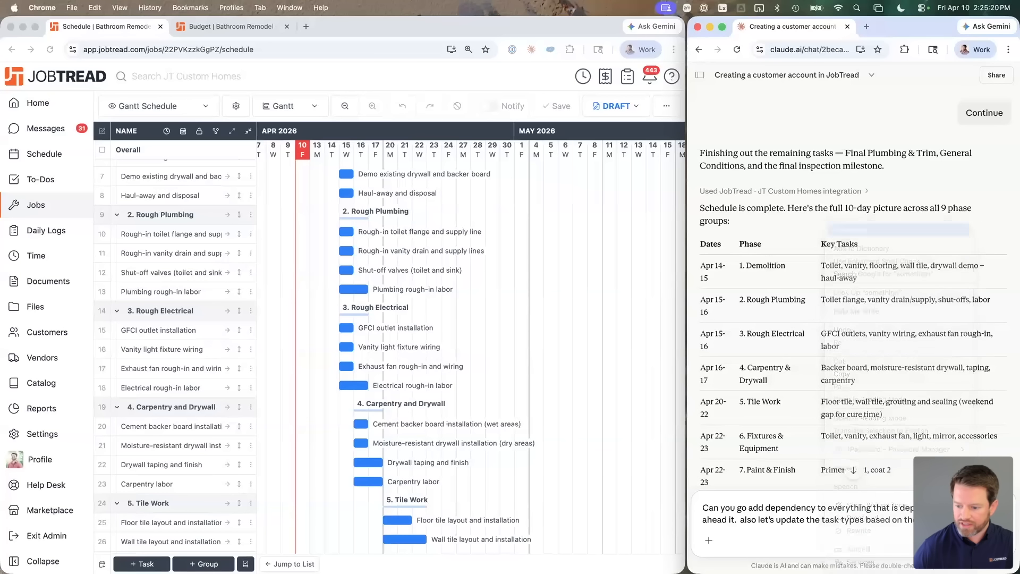
Step: Send the dependency and task-type request and follow Claude's phase dependency plan
key("Return")
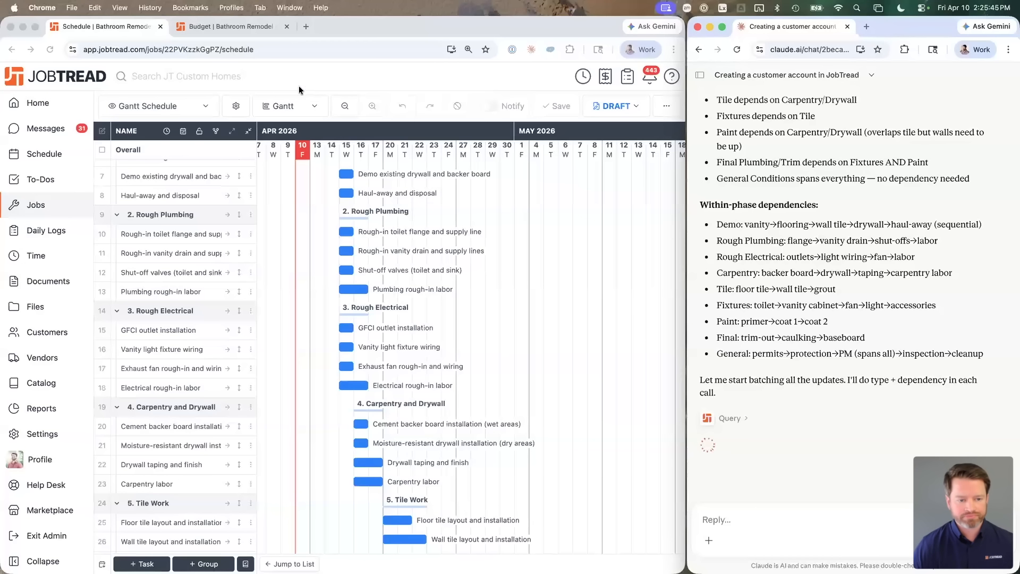
scroll(308, 229, "up", 5)
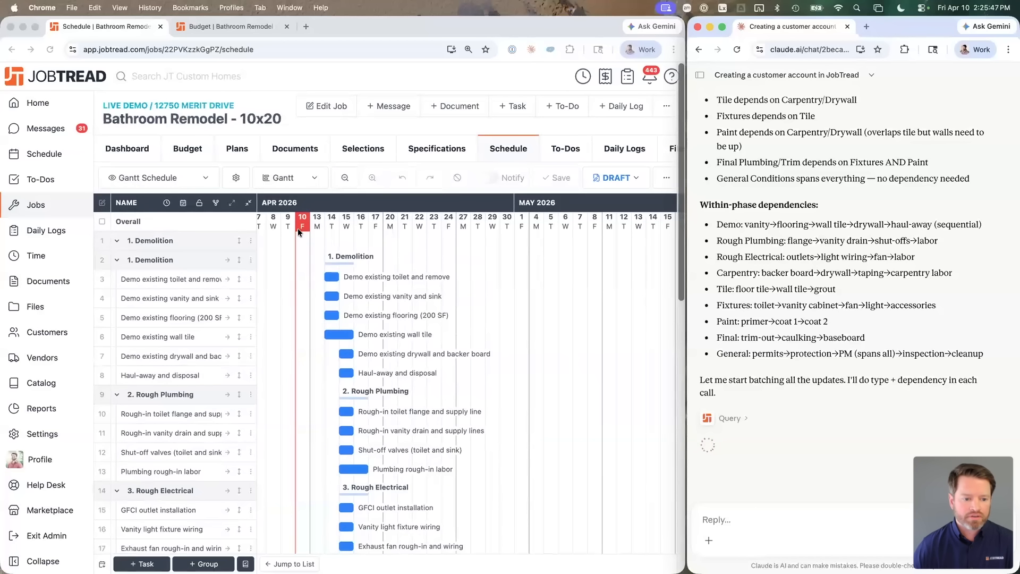
left_click(252, 241)
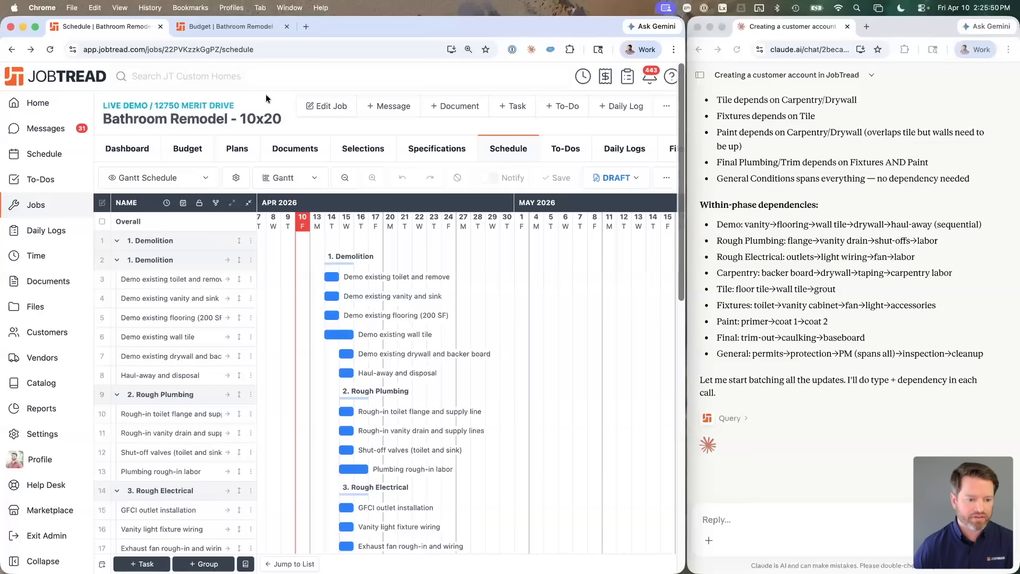
scroll(343, 304, "down", 5)
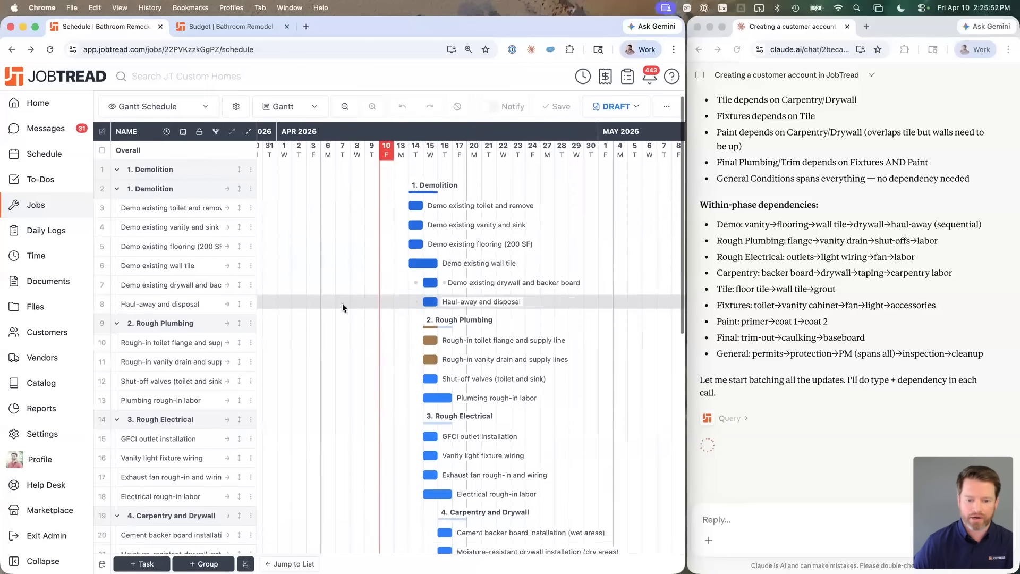
scroll(406, 414, "down", 8)
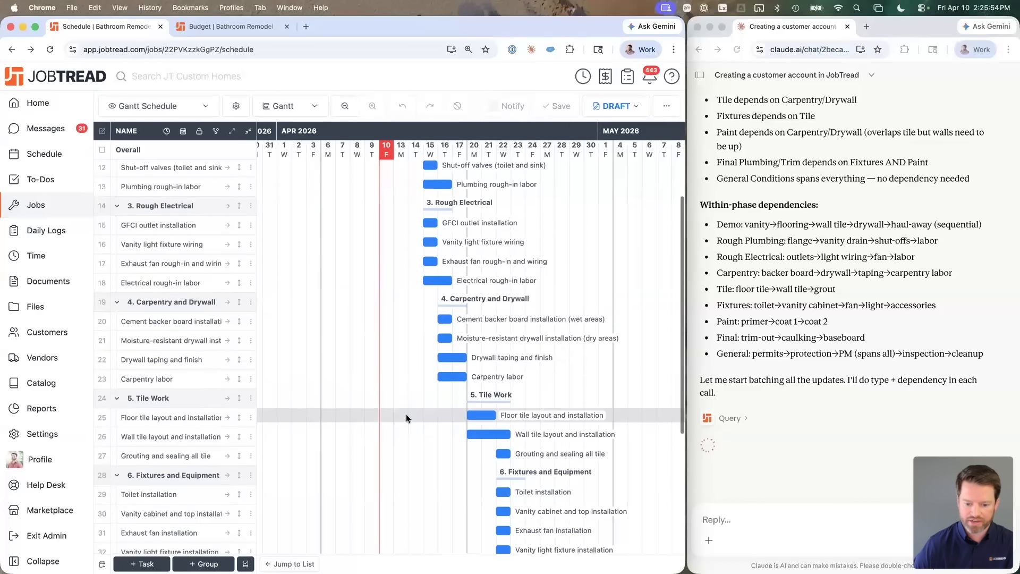
scroll(406, 413, "up", 10)
scroll(430, 392, "up", 1)
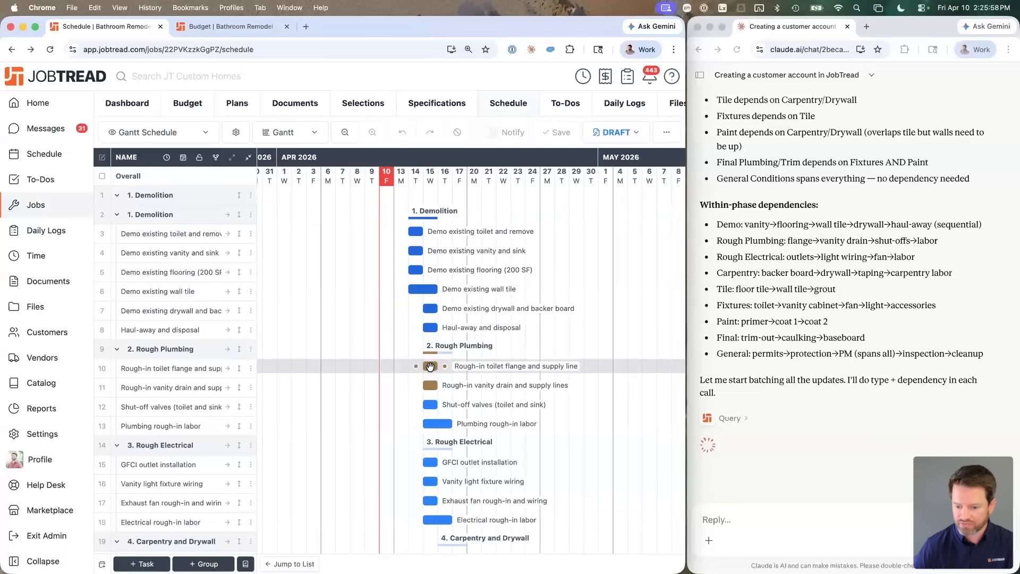
left_click(856, 380)
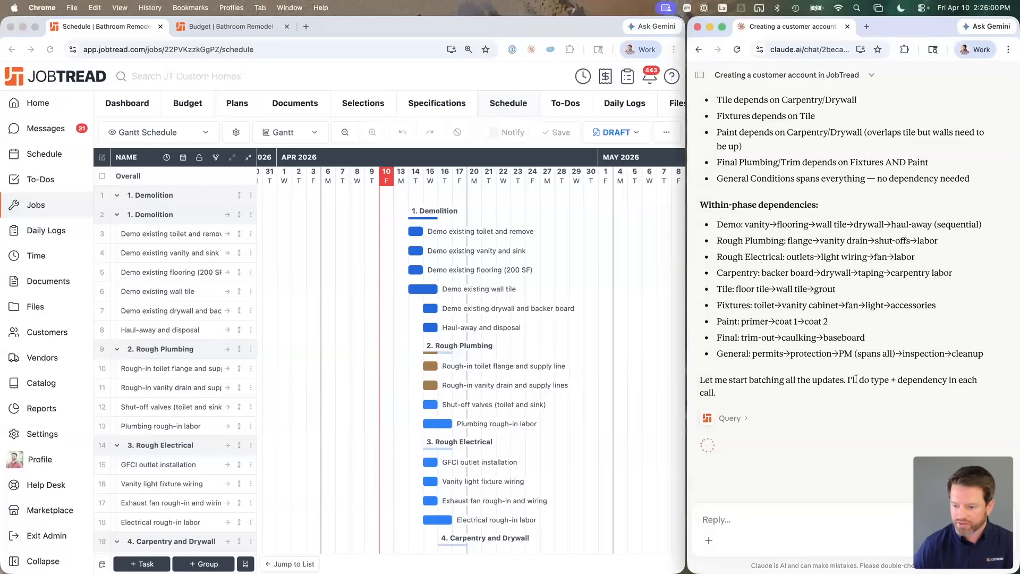
left_click_drag(860, 380, 898, 380)
left_click(922, 375)
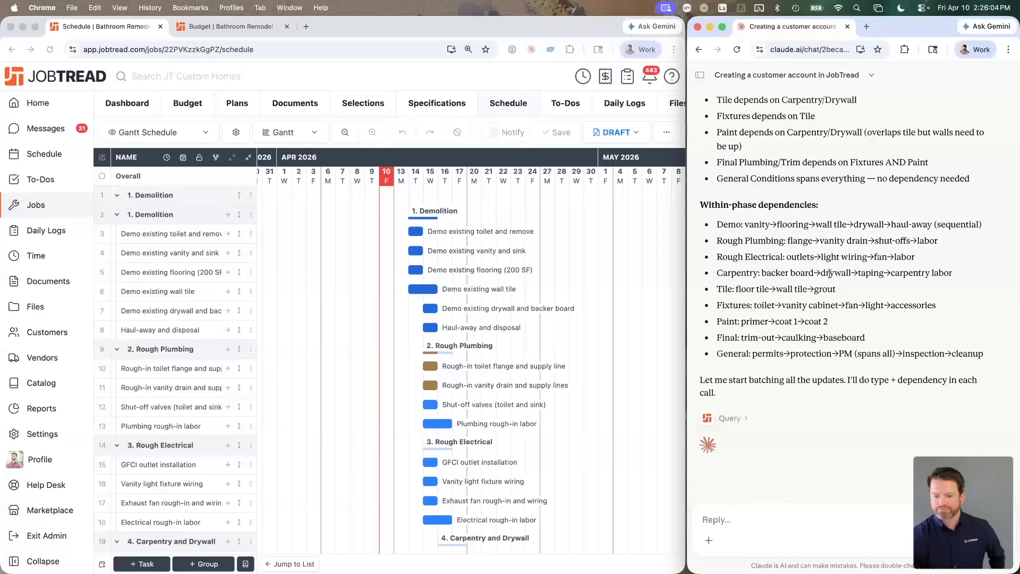
Step: Reload the JobTread Gantt to check the brown plumbing, yellow electrical and red carpentry bars
left_click(297, 78)
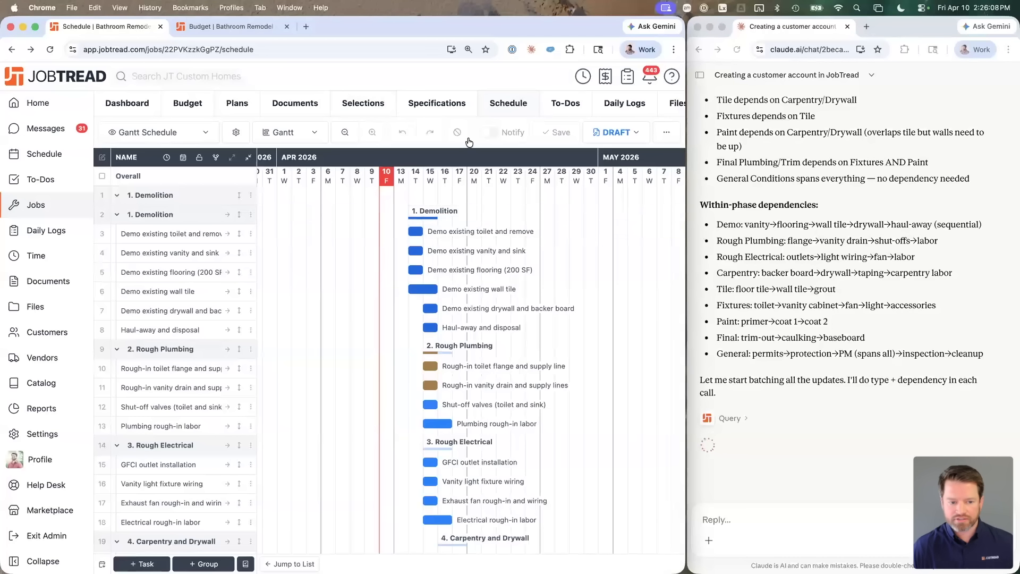
left_click(50, 49)
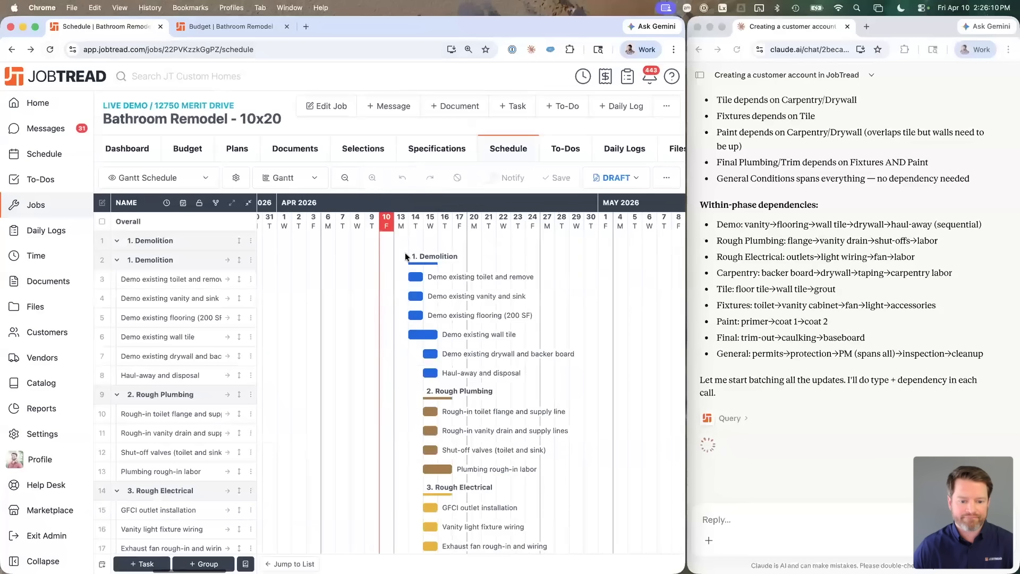
scroll(486, 345, "down", 5)
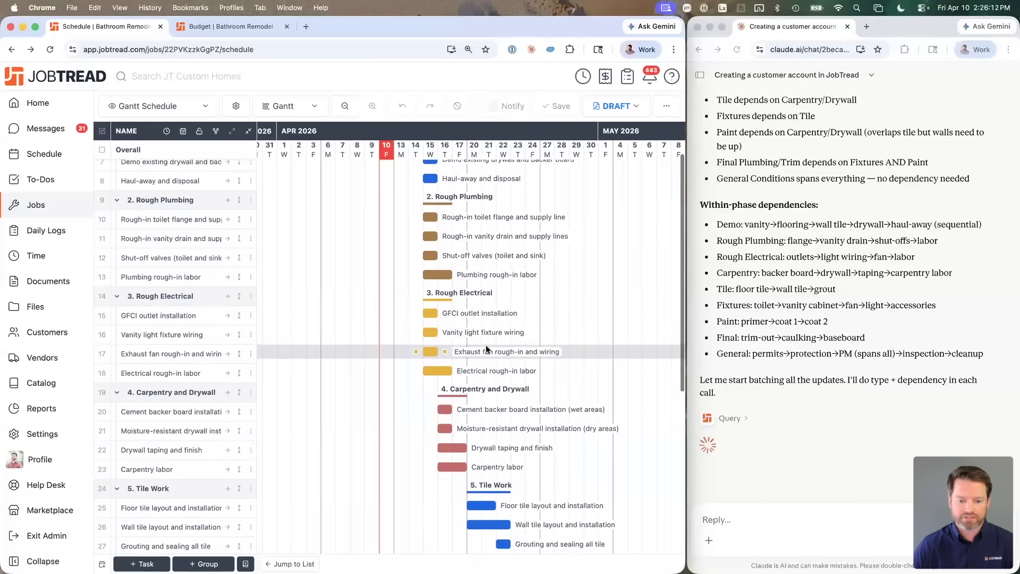
scroll(486, 348, "up", 3)
scroll(453, 326, "down", 4)
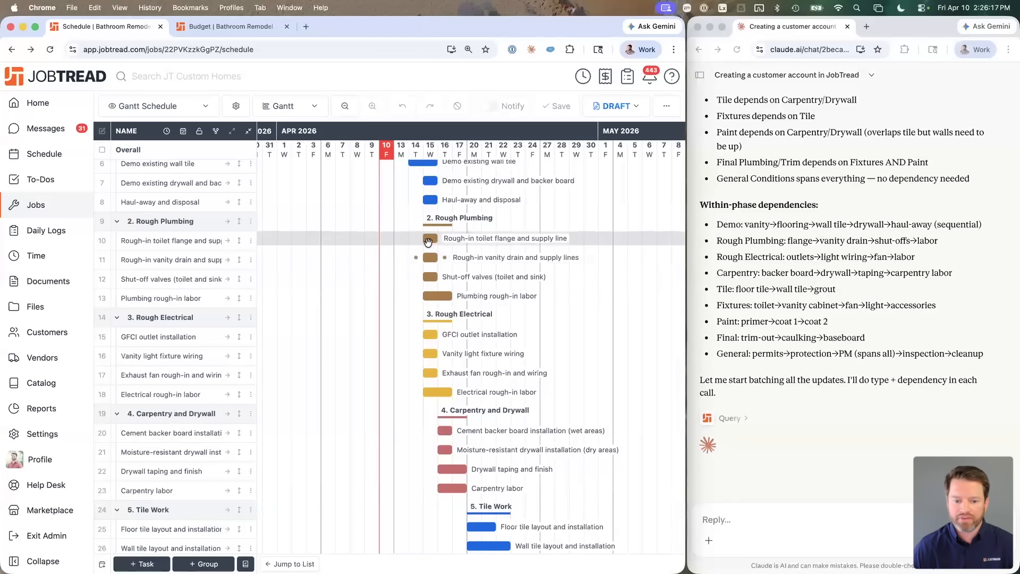
left_click(474, 244)
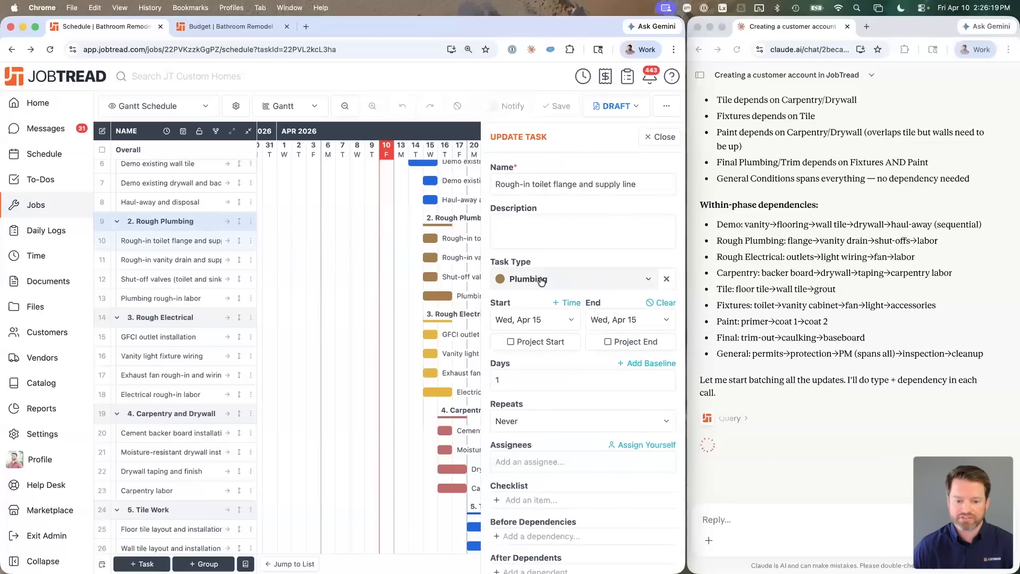
left_click(430, 334)
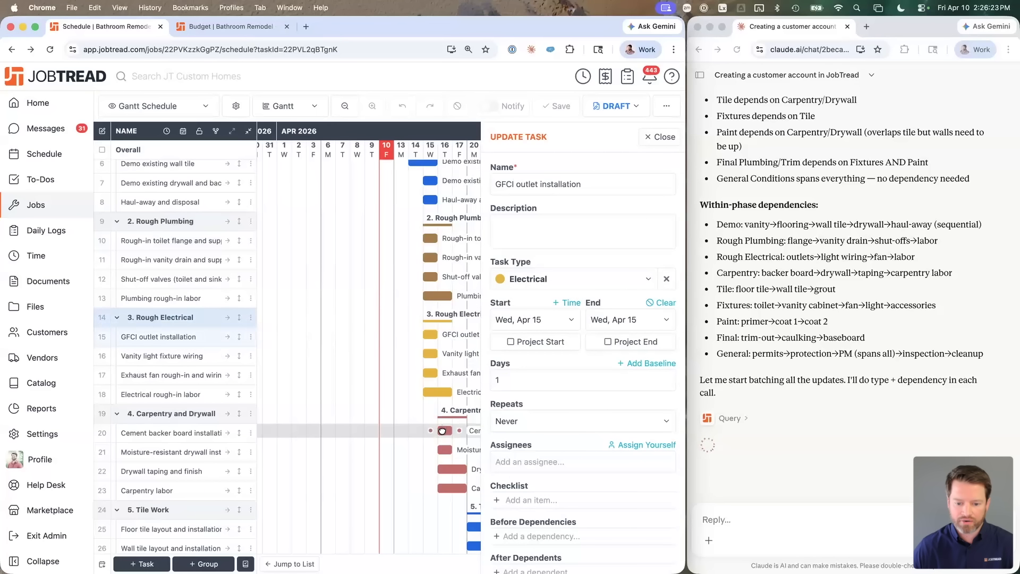
left_click(447, 431)
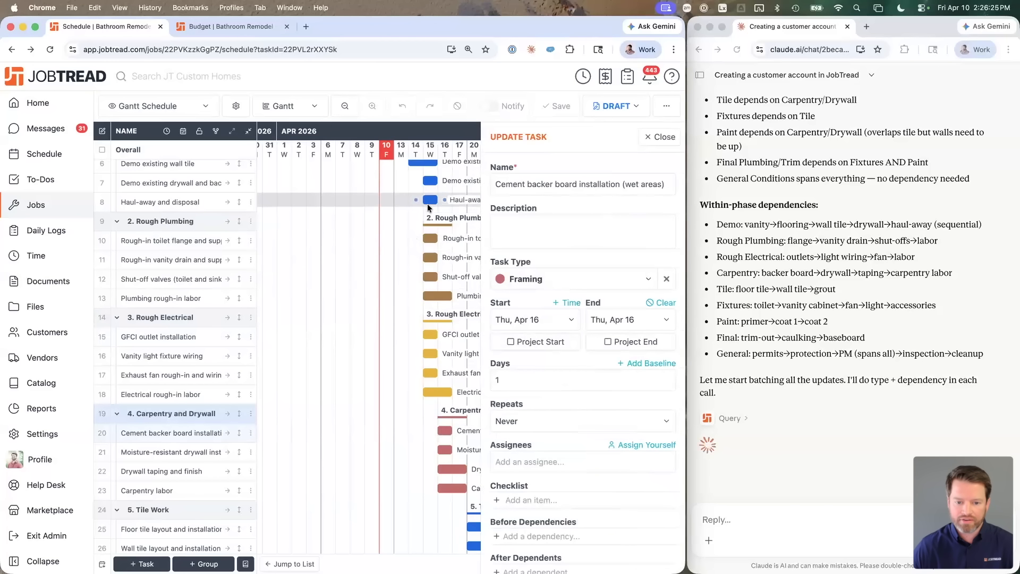
left_click(452, 205)
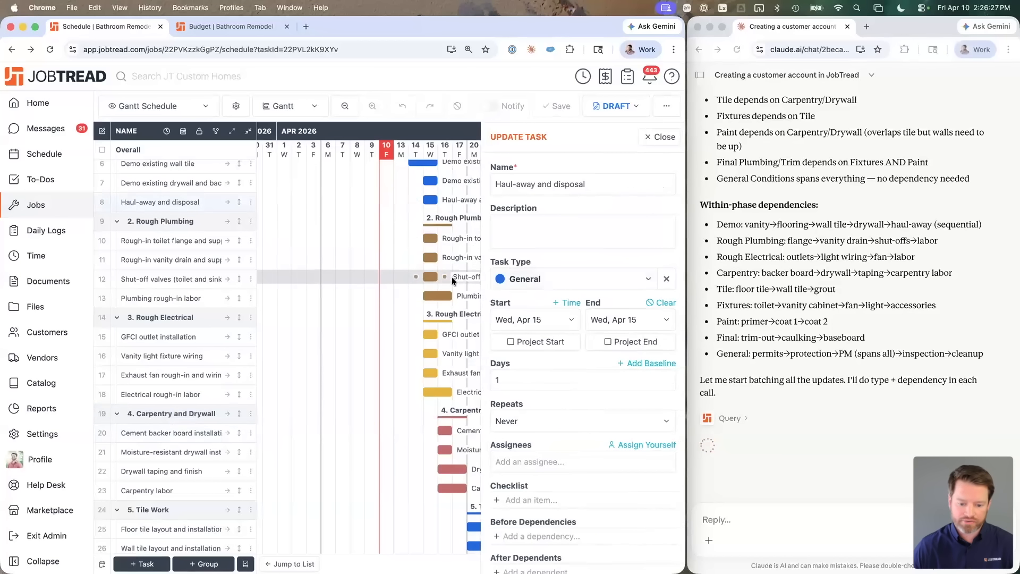
scroll(452, 276, "down", 3)
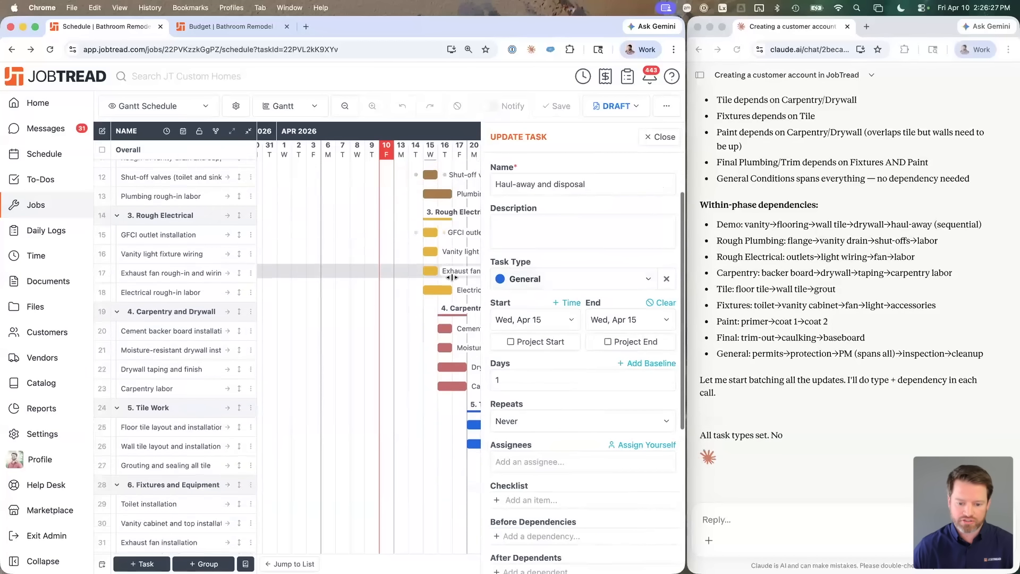
left_click(584, 279)
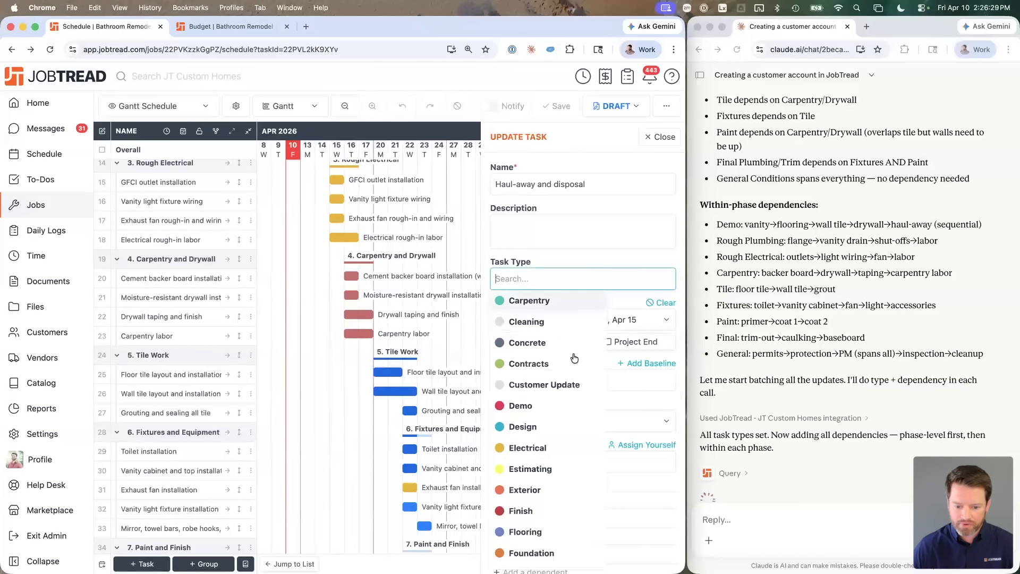
left_click(660, 221)
left_click(664, 138)
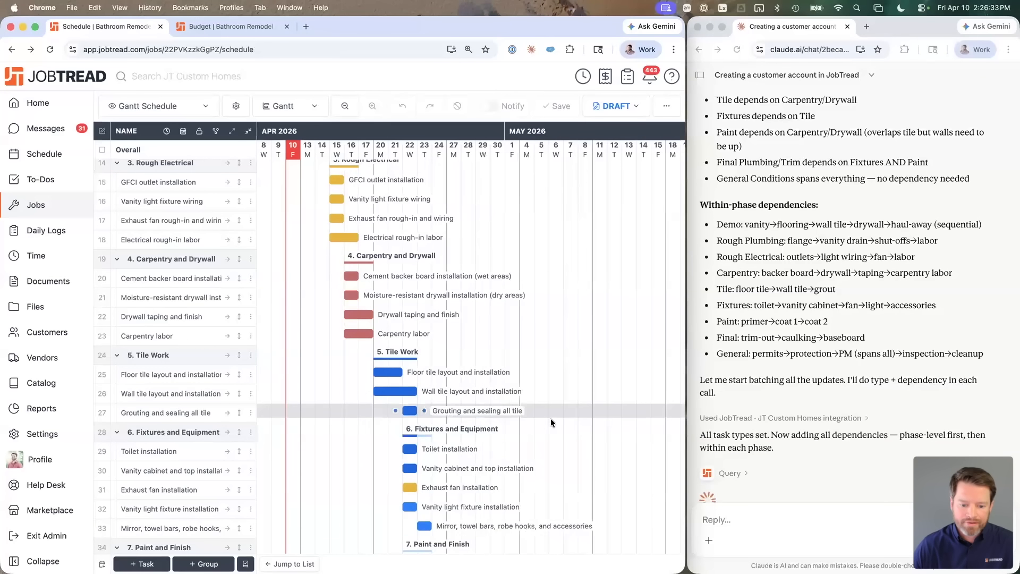
Step: Refresh both the Claude conversation and the JobTread schedule to load the latest changes
scroll(550, 419, "down", 5)
scroll(550, 419, "down", 4)
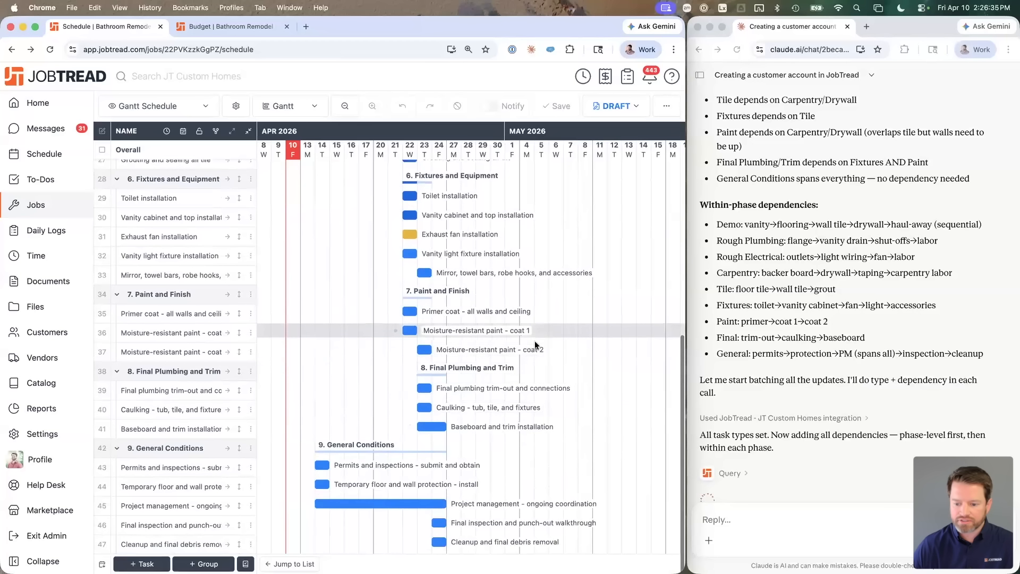
scroll(748, 342, "down", 2)
left_click(752, 335)
key("super+r")
left_click(462, 125)
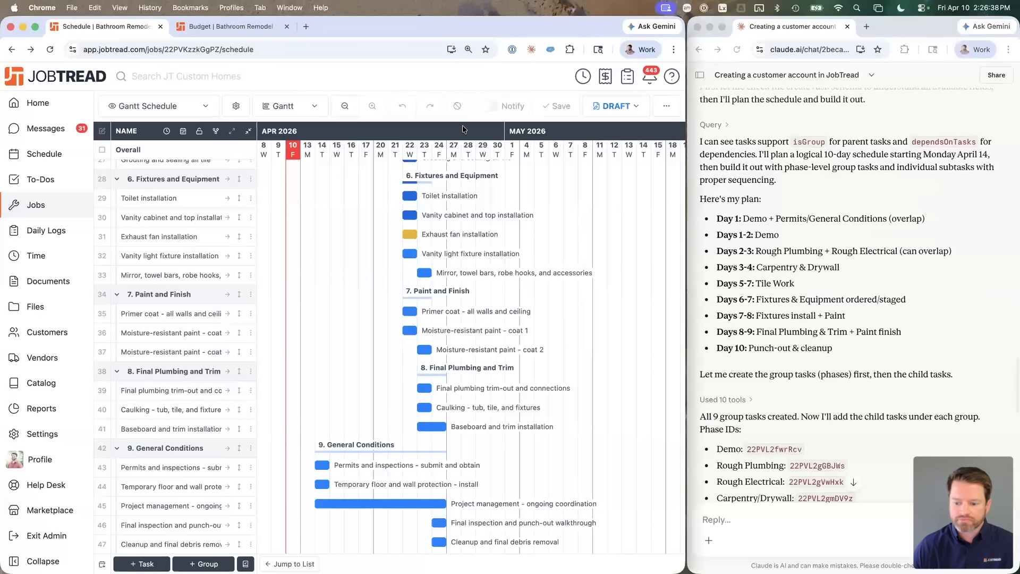
key("super+r")
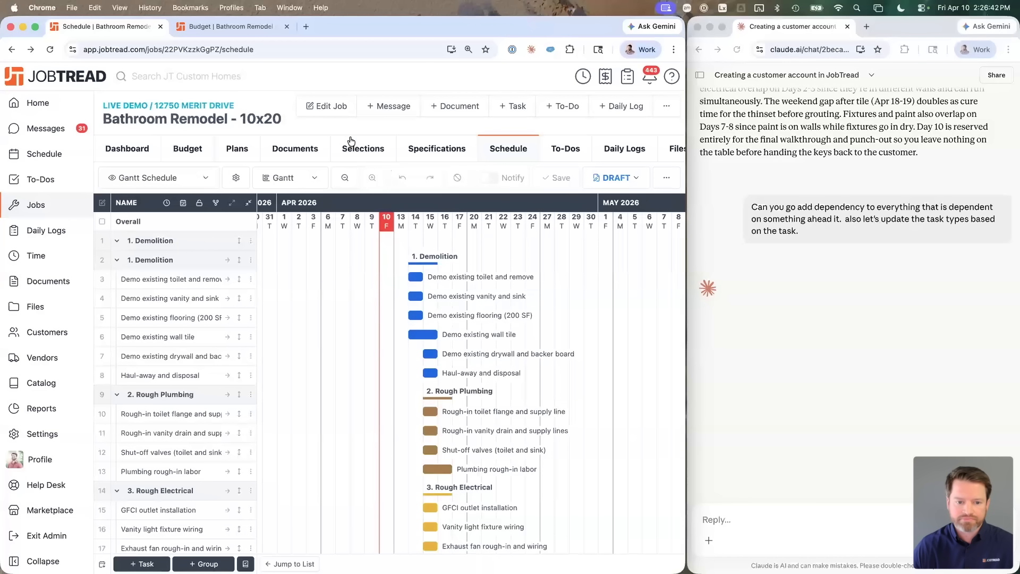
Step: Scroll the Gantt to the red Paint and brown Final Plumbing tasks and the cleanup dependency
scroll(465, 313, "down", 5)
scroll(465, 311, "down", 8)
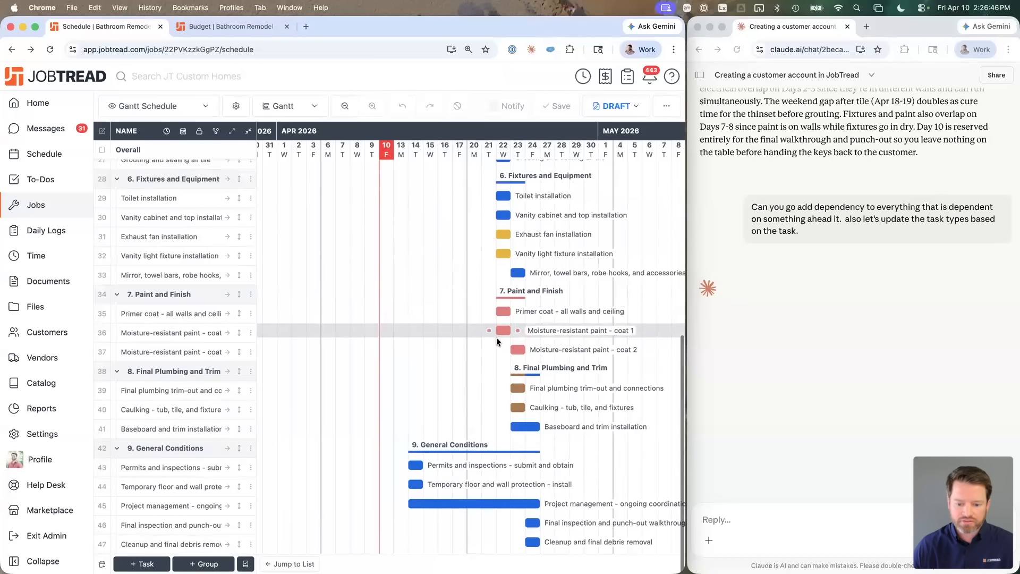
left_click(175, 88)
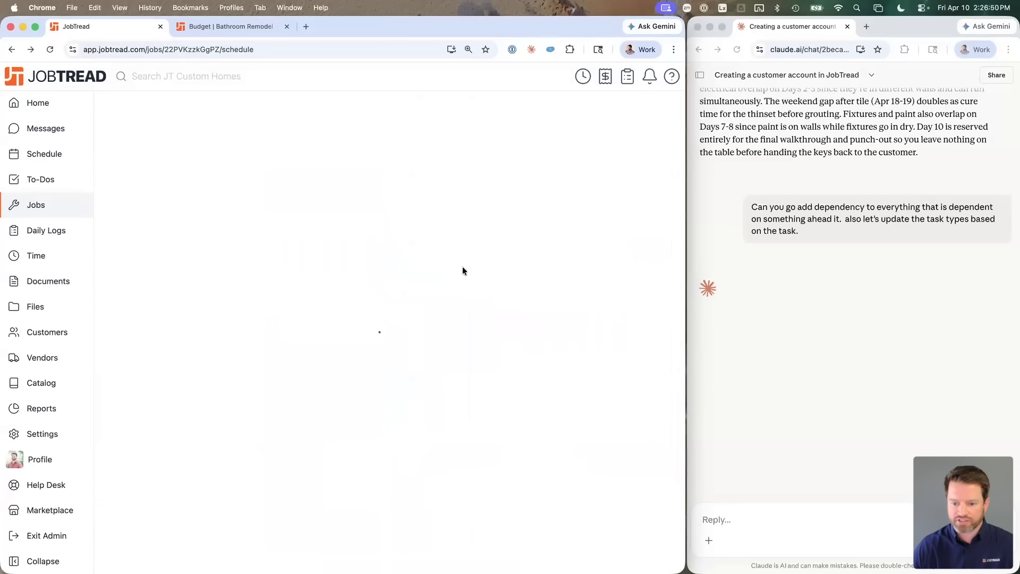
scroll(533, 321, "down", 3)
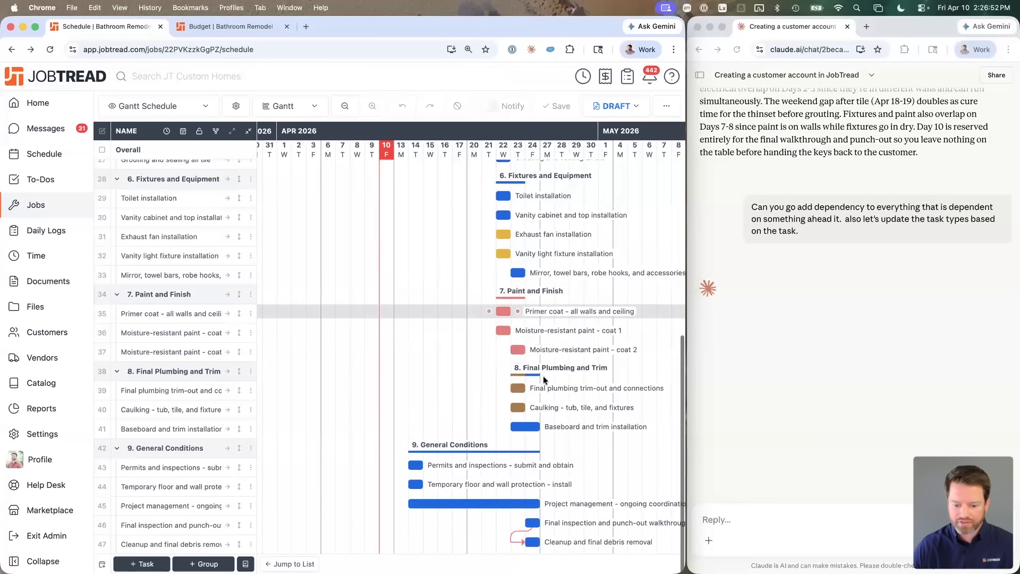
left_click(817, 314)
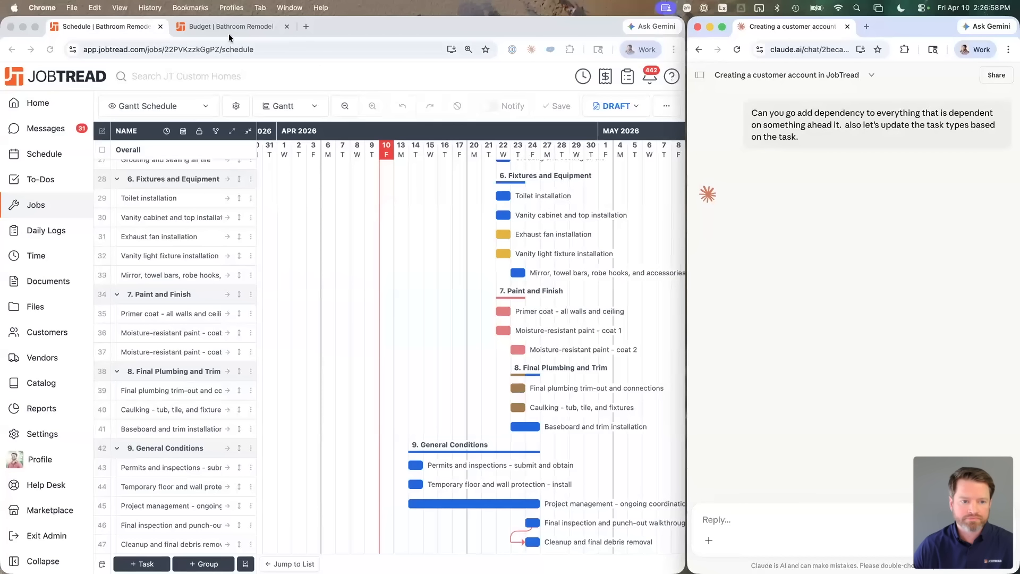
Step: Reload the schedule and view the Demo existing vanity and sink task's before and after dependencies
left_click(132, 36)
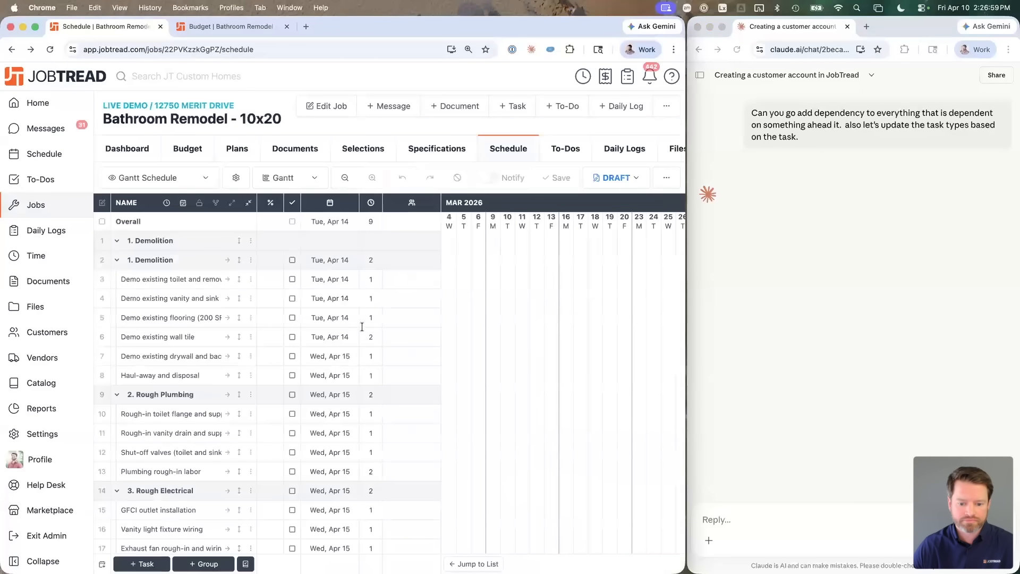
scroll(435, 373, "down", 3)
scroll(404, 371, "up", 5)
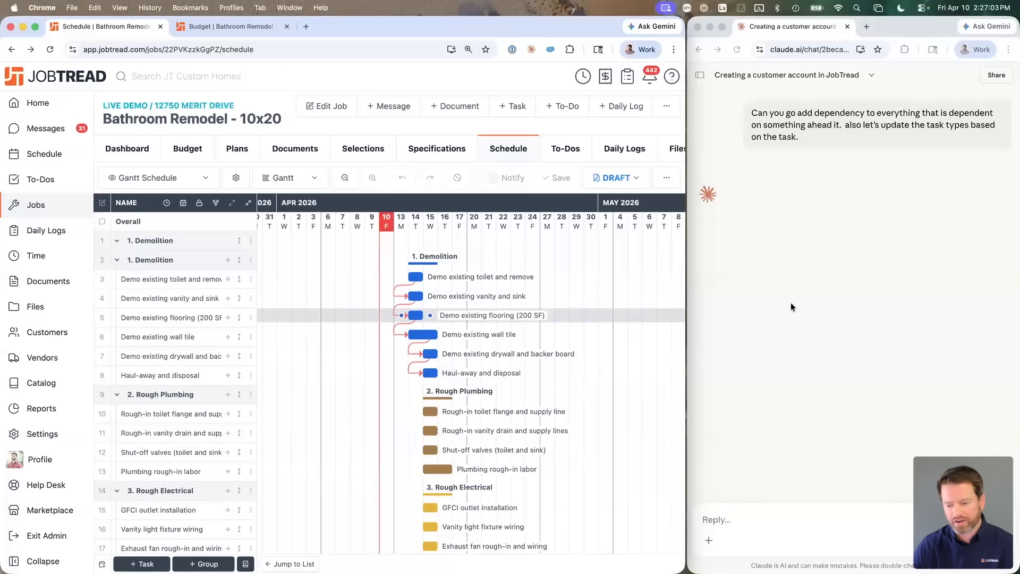
left_click(844, 299)
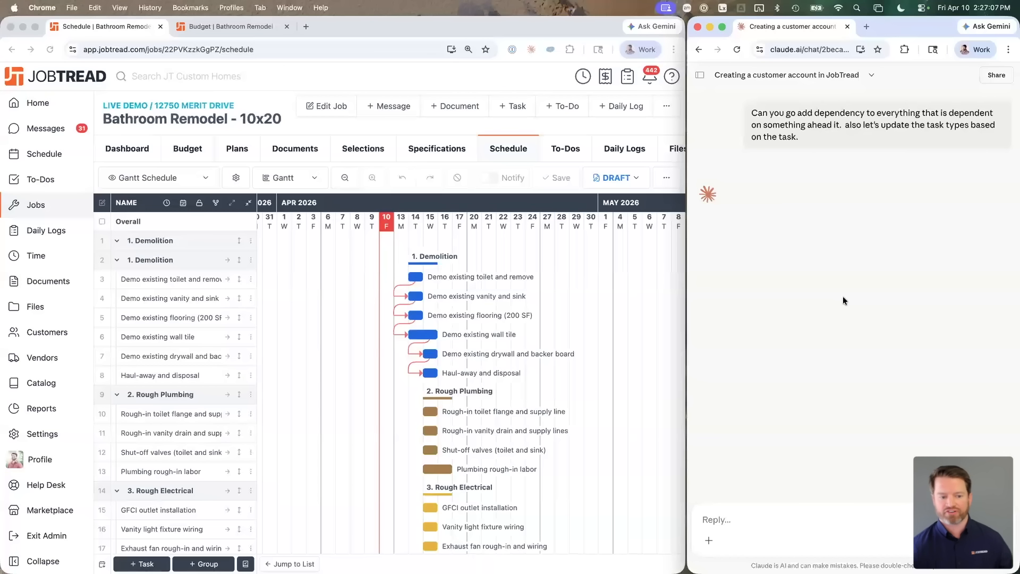
left_click(416, 296)
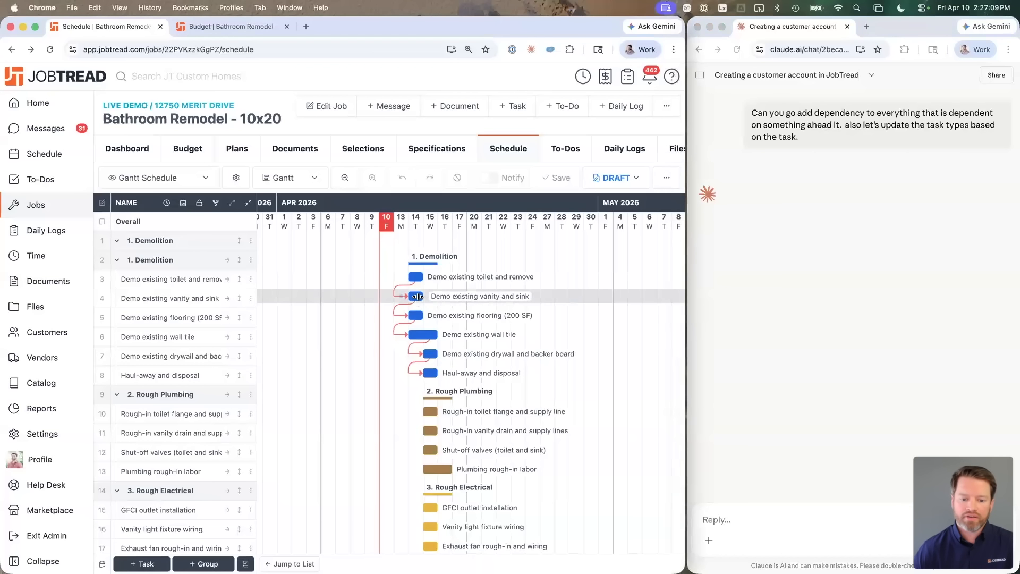
scroll(600, 378, "down", 3)
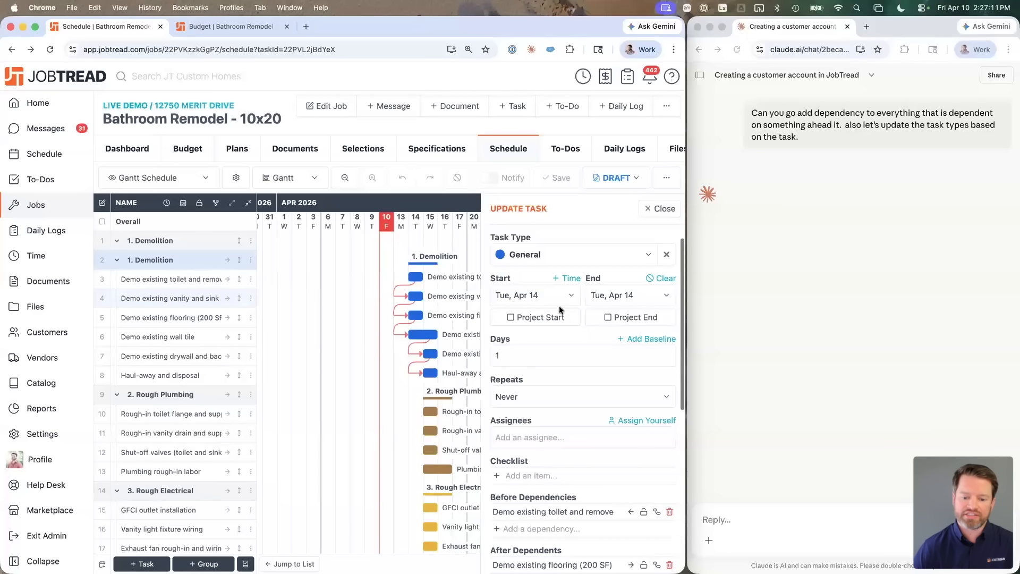
scroll(542, 446, "down", 3)
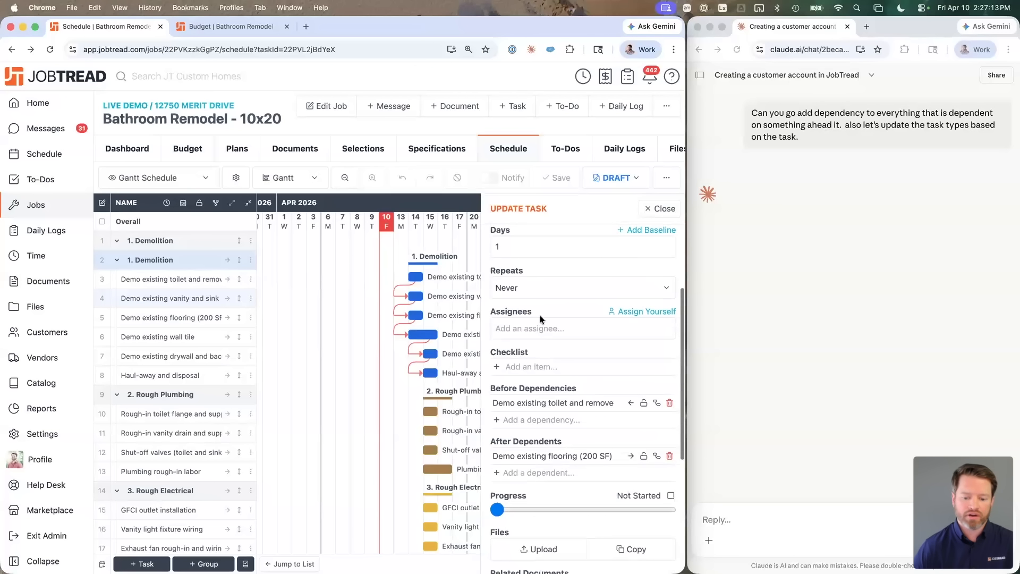
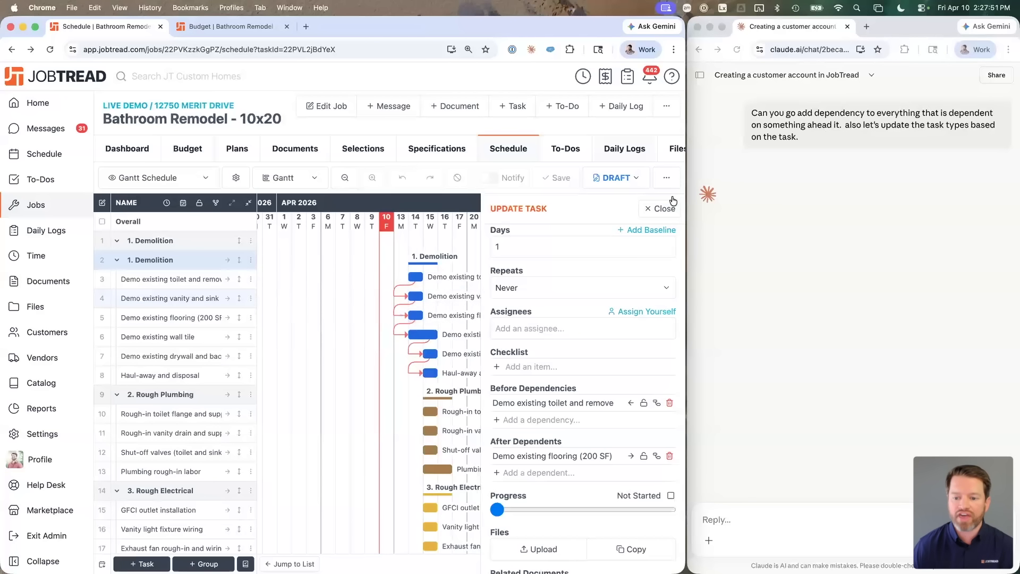
Step: Close the Update Task panel and review the chained demolition task dependencies on the Gantt schedule
left_click(662, 209)
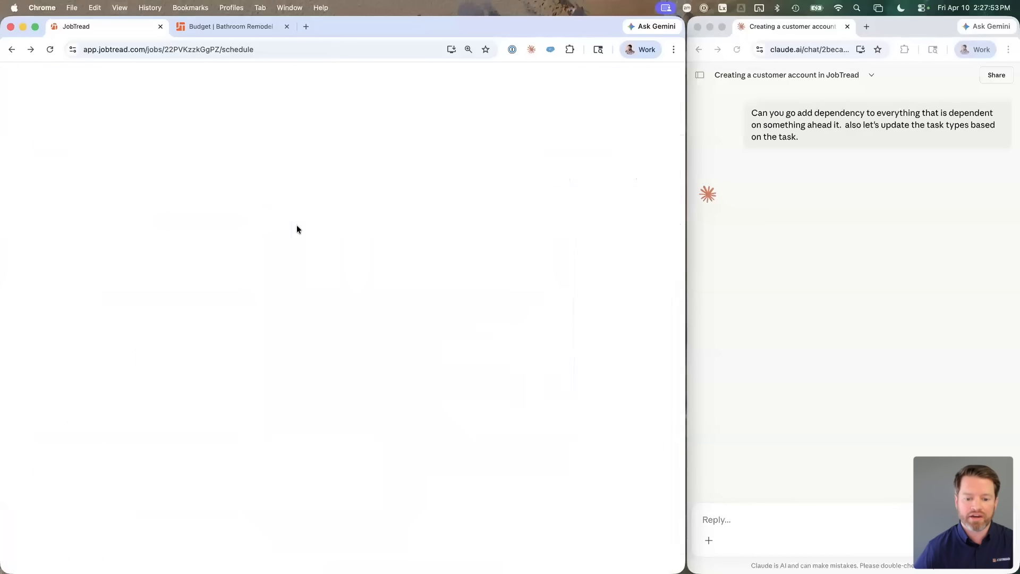
scroll(339, 308, "down", 4)
scroll(339, 305, "down", 10)
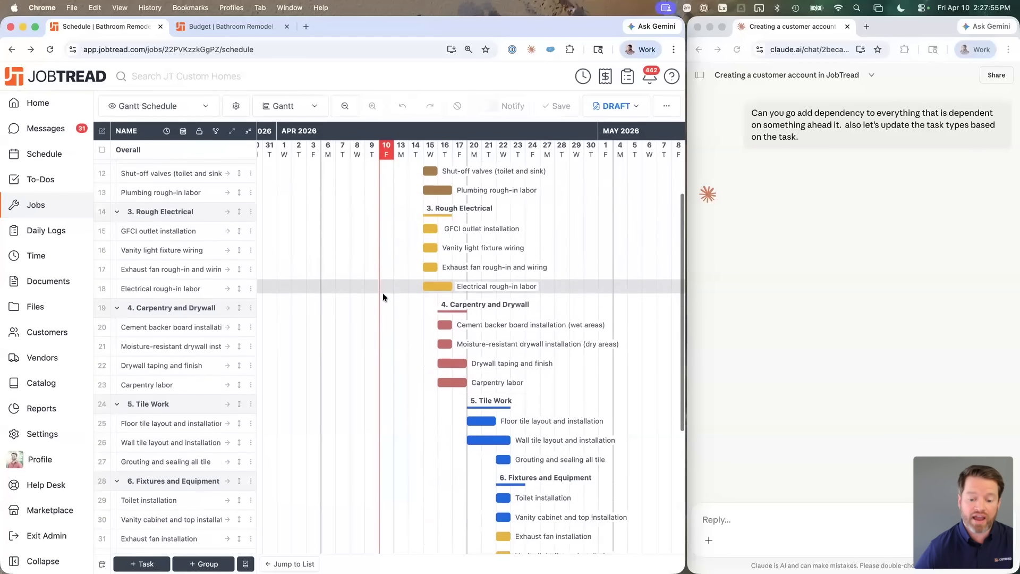
scroll(392, 299, "up", 14)
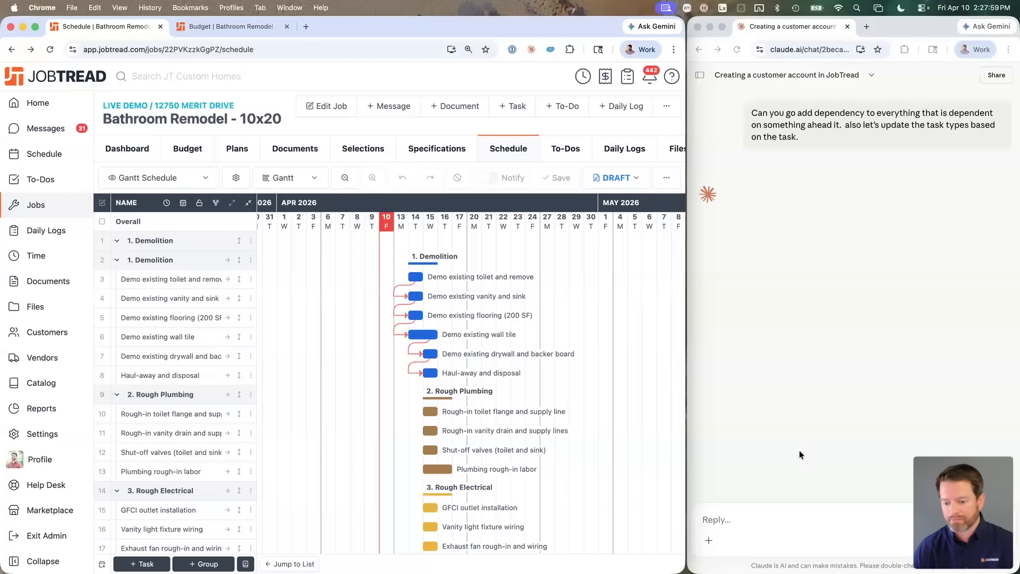
left_click(759, 522)
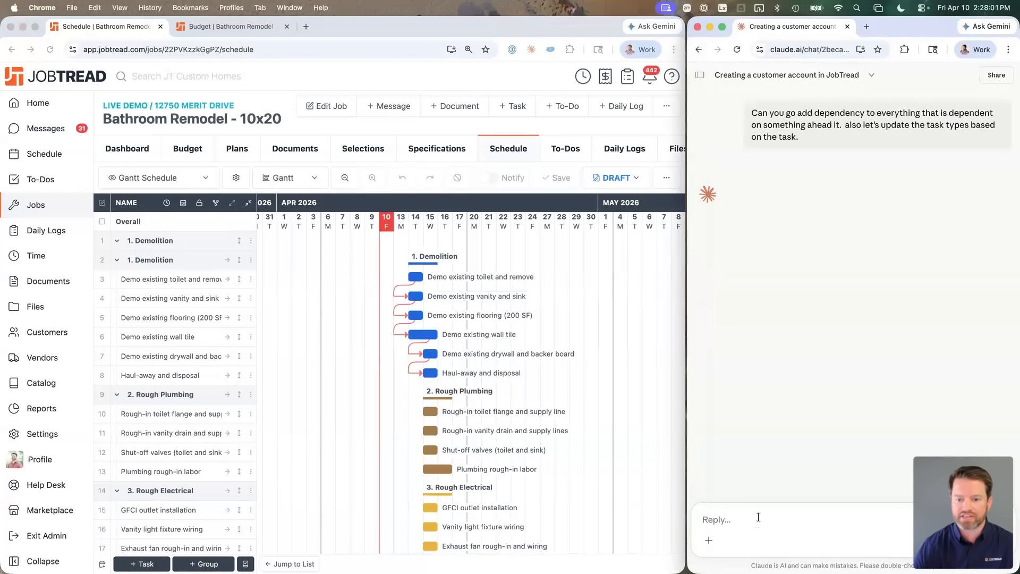
Step: Ask Claude to find the latest bathroom remodel job with a budget, compare it, and suggest improvements
type("up")
key("BackSpace")
key("BackSpace")
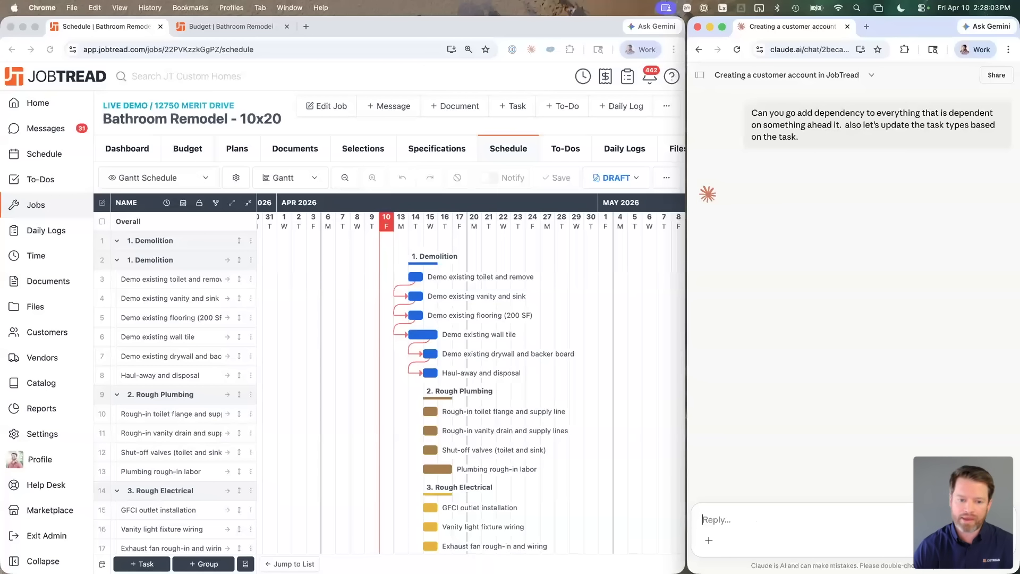
left_click(358, 145)
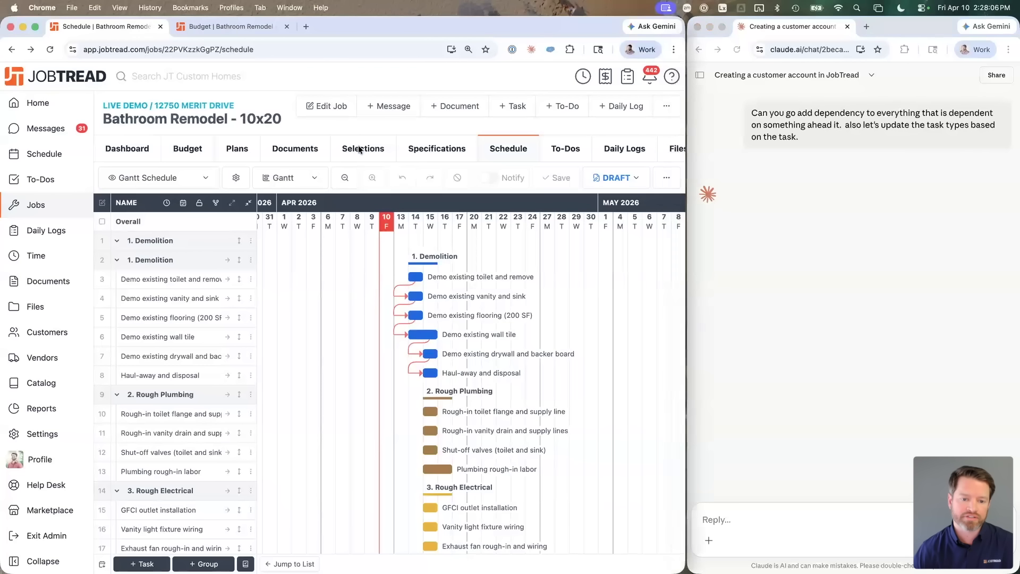
left_click(748, 522)
type("find the most recent bhatroom r")
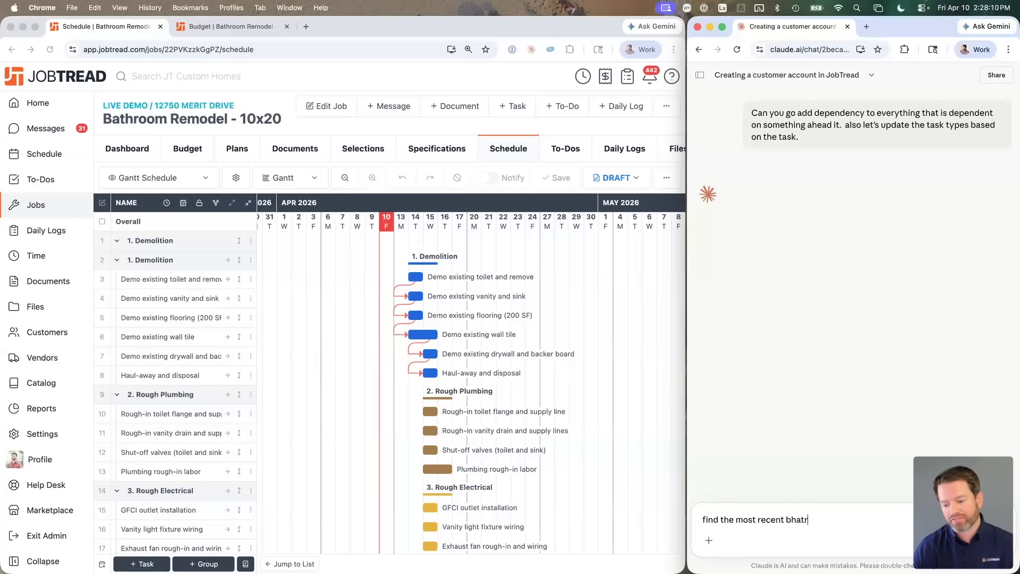
key("BackSpace")
key("BackSpace")
key("BackSpace")
key("BackSpace")
key("BackSpace")
key("BackSpace")
key("BackSpace")
key("BackSpace")
key("BackSpace")
type("athroom remodel job an")
type("d")
key("BackSpace")
key("BackSpace")
key("BackSpace")
type("that")
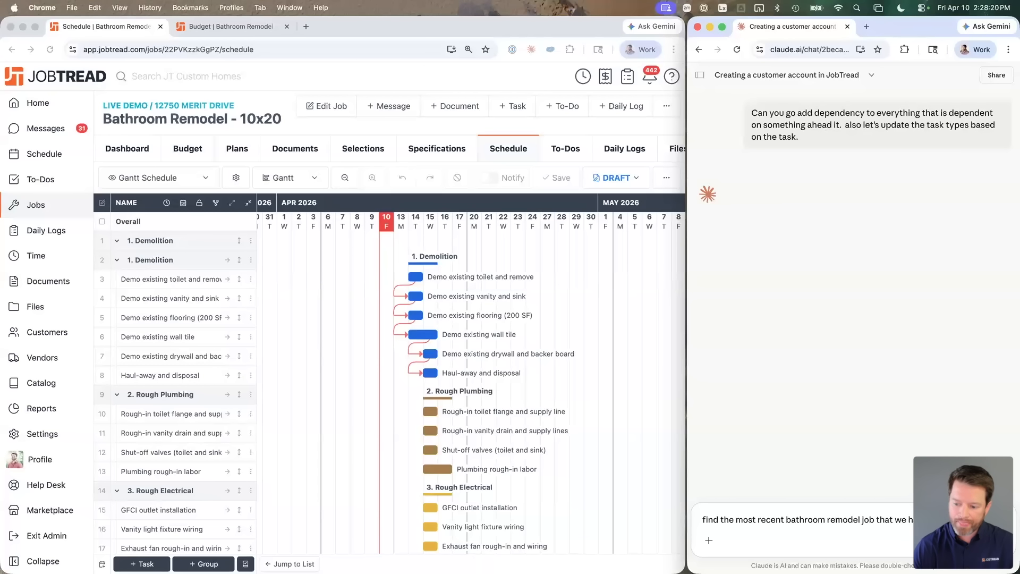
type("budget ")
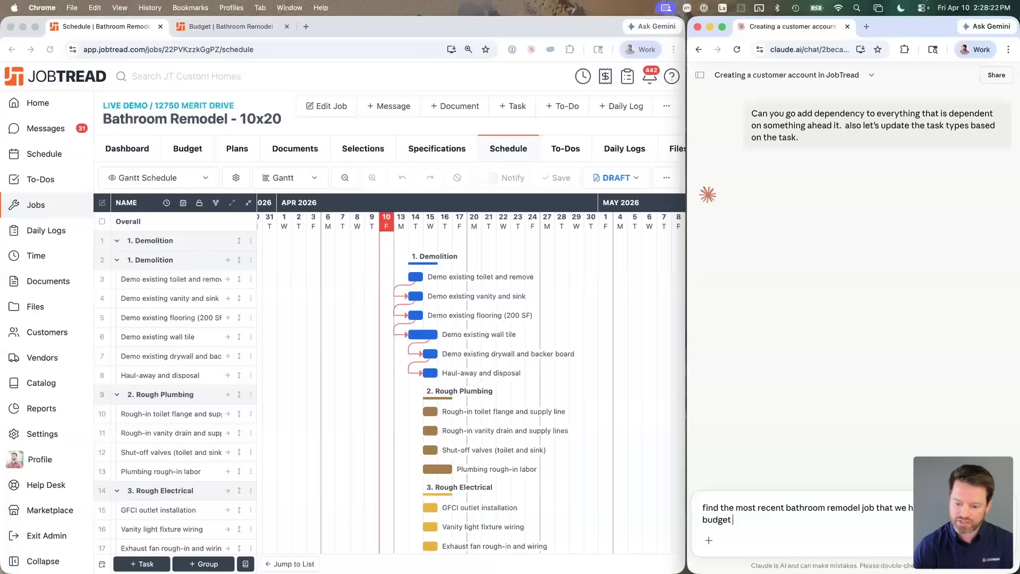
type("and compare this one t")
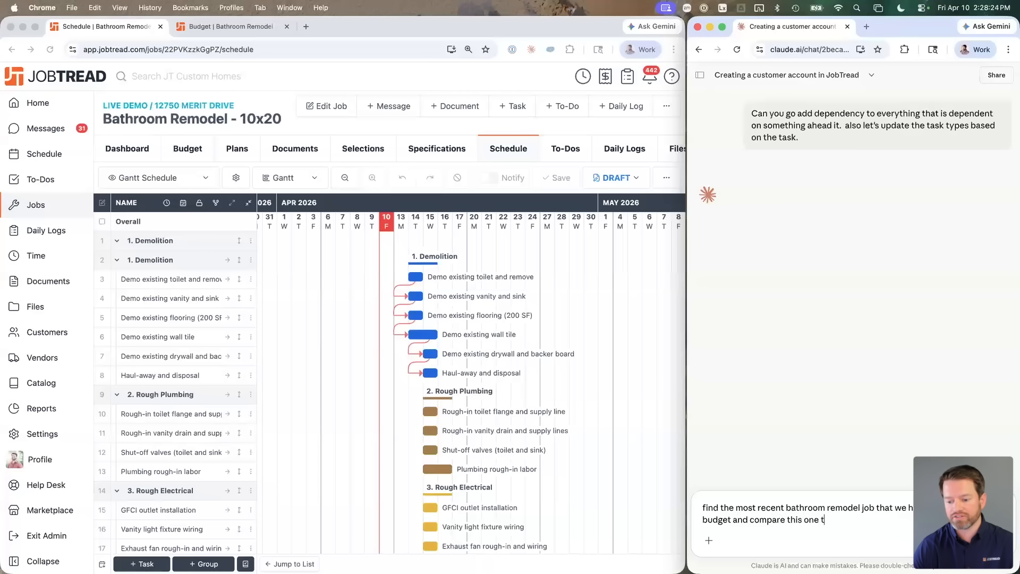
type("o it.  Give us an feedbc")
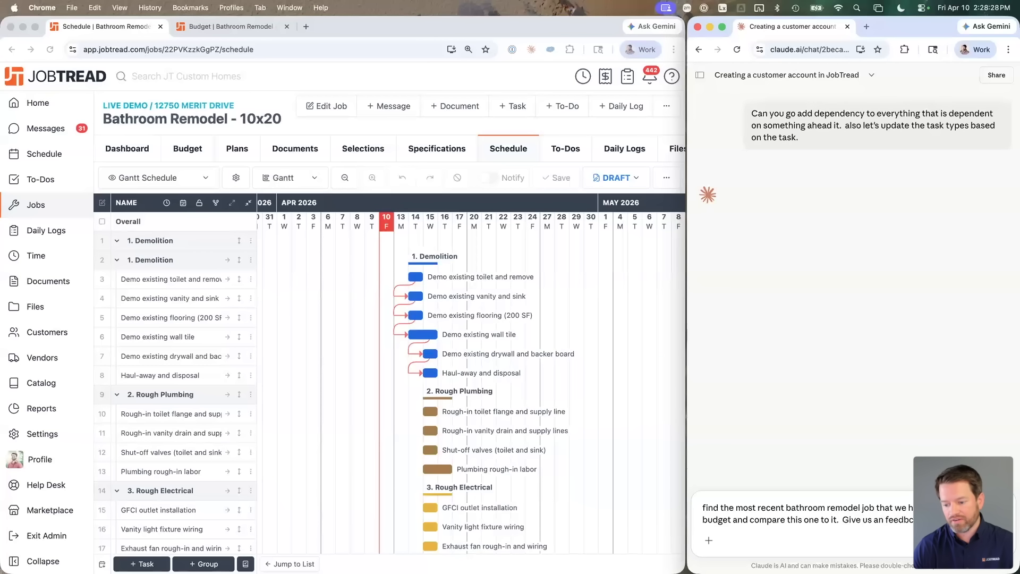
key("BackSpace")
type("a ")
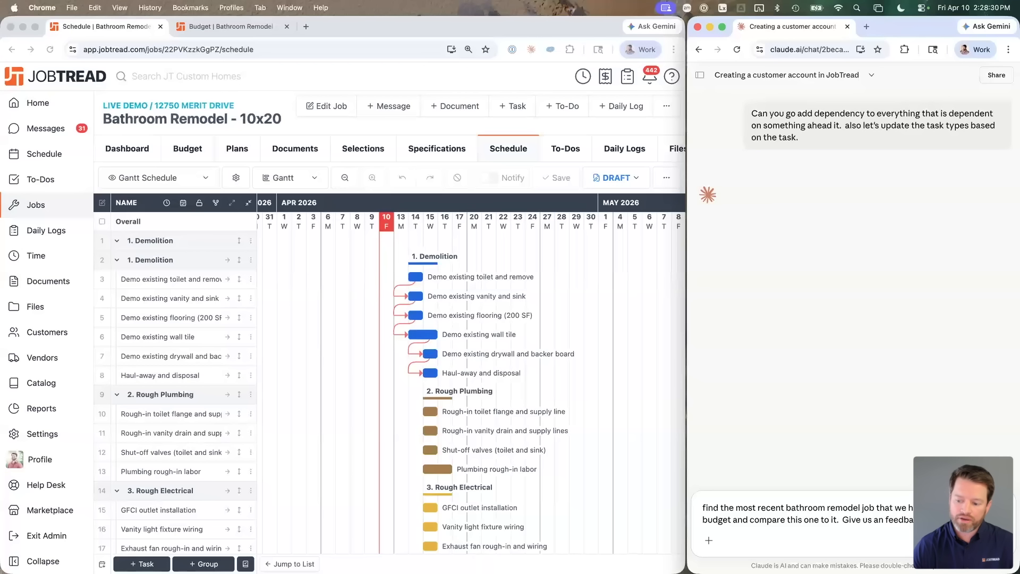
type("improve this job.")
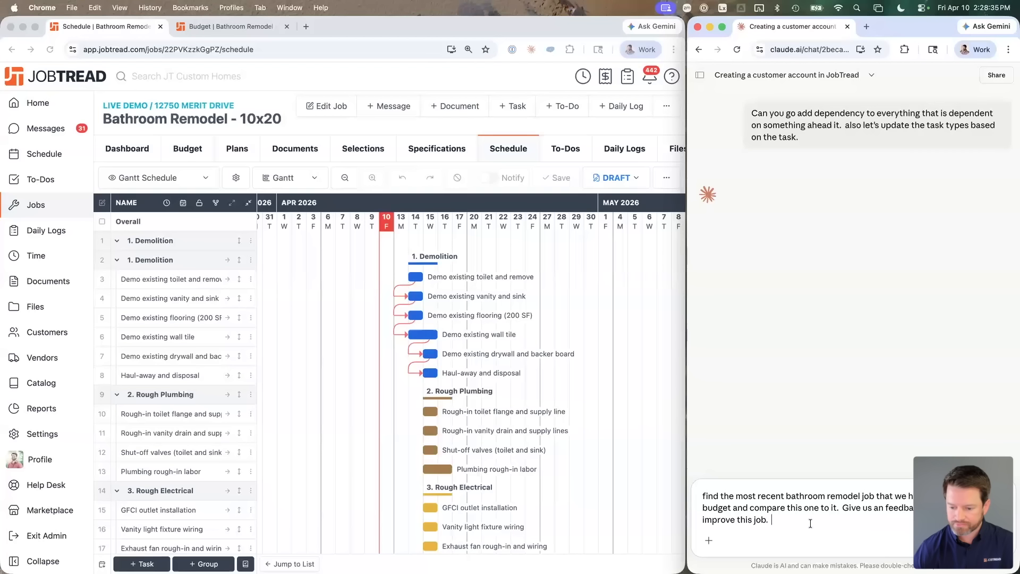
key("Return")
key("BackSpace")
key("Return")
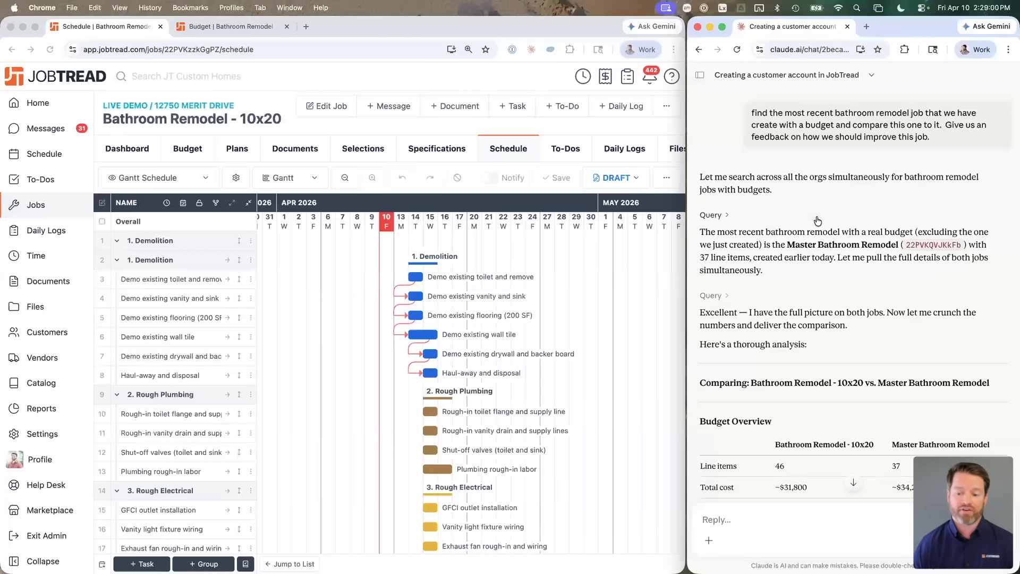
Step: Scroll through Claude's Budget Overview comparison and eight recommendations down to the Bottom Line
scroll(817, 220, "down", 5)
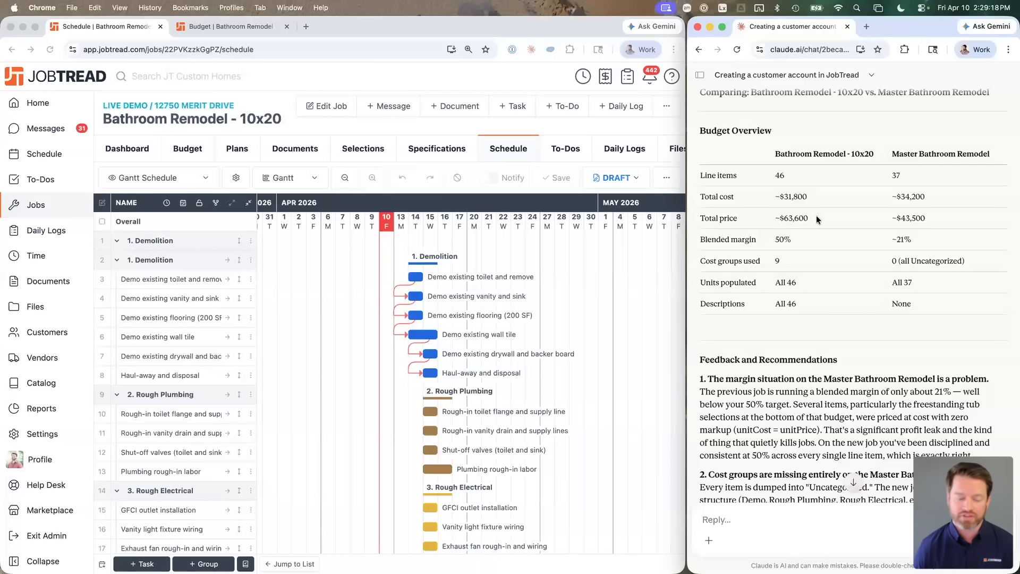
scroll(816, 215, "down", 5)
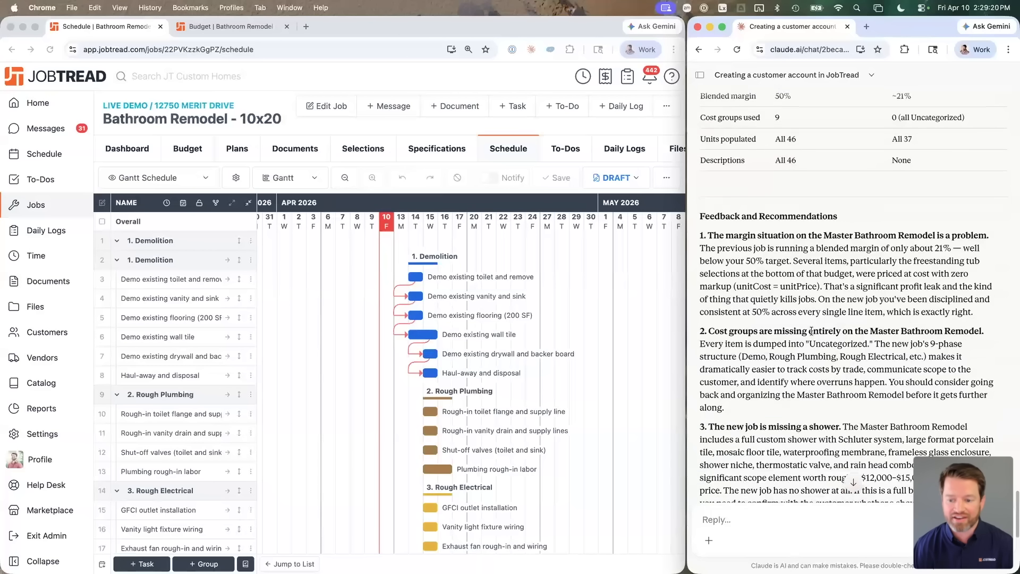
scroll(811, 343, "down", 2)
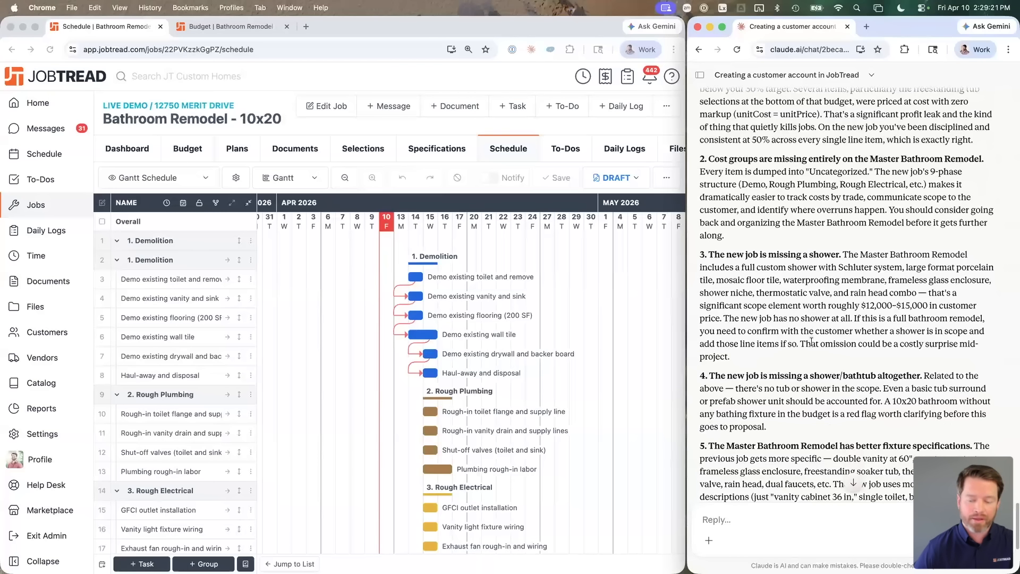
scroll(777, 209, "up", 1)
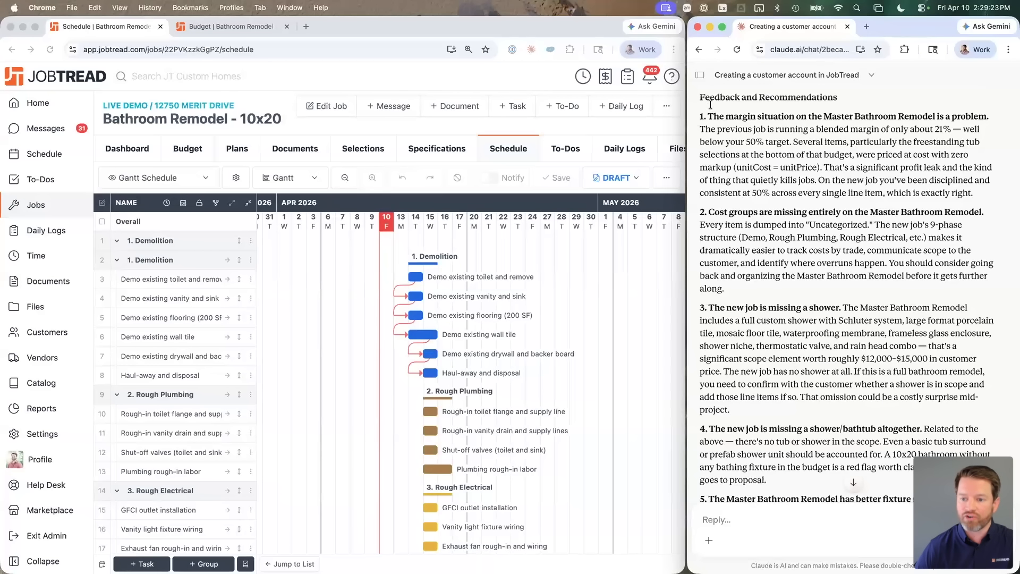
left_click_drag(701, 101, 823, 109)
scroll(806, 173, "down", 10)
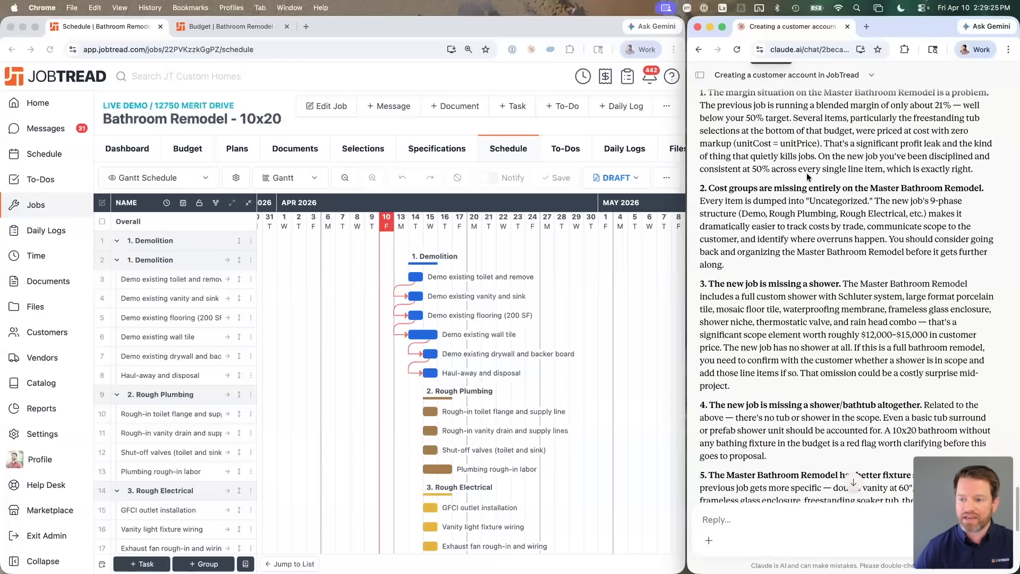
scroll(807, 173, "down", 10)
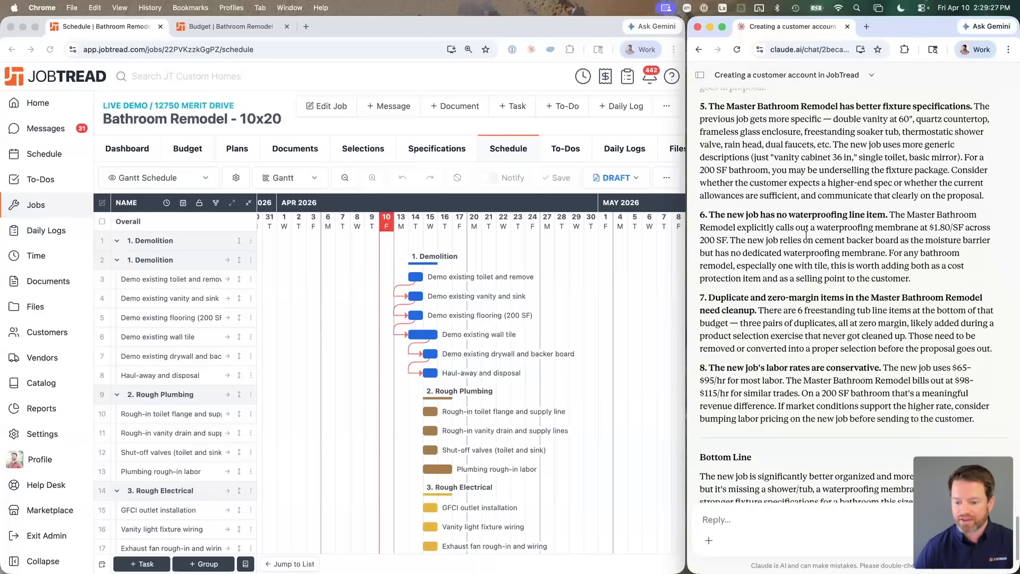
Step: Ask Claude to make the answer shorter and more concise, correcting the misspelled 'conciese'
left_click(764, 516)
type("to")
type("at was too long.  ma")
type("ke it shorter.")
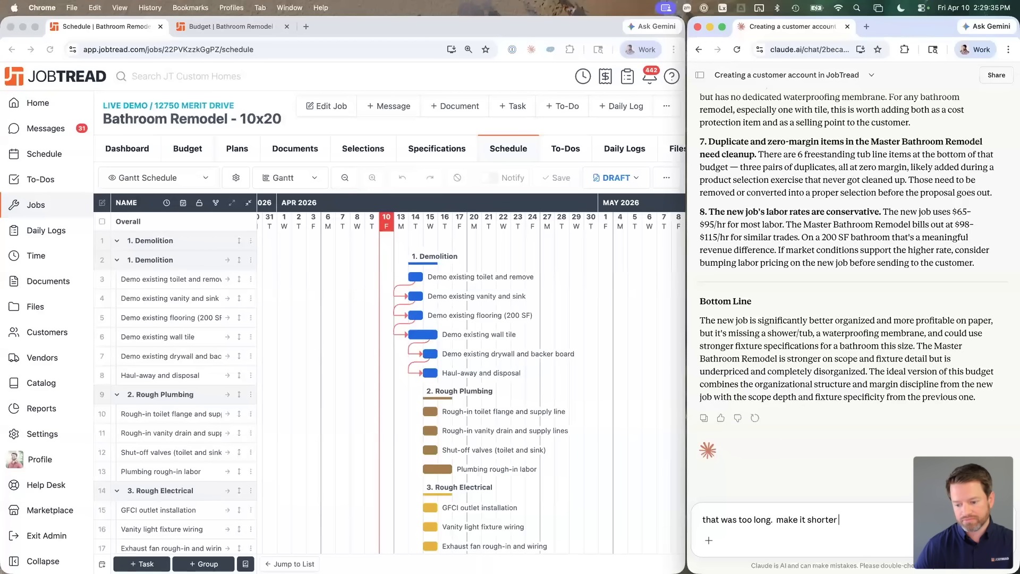
type("  be more conciese.")
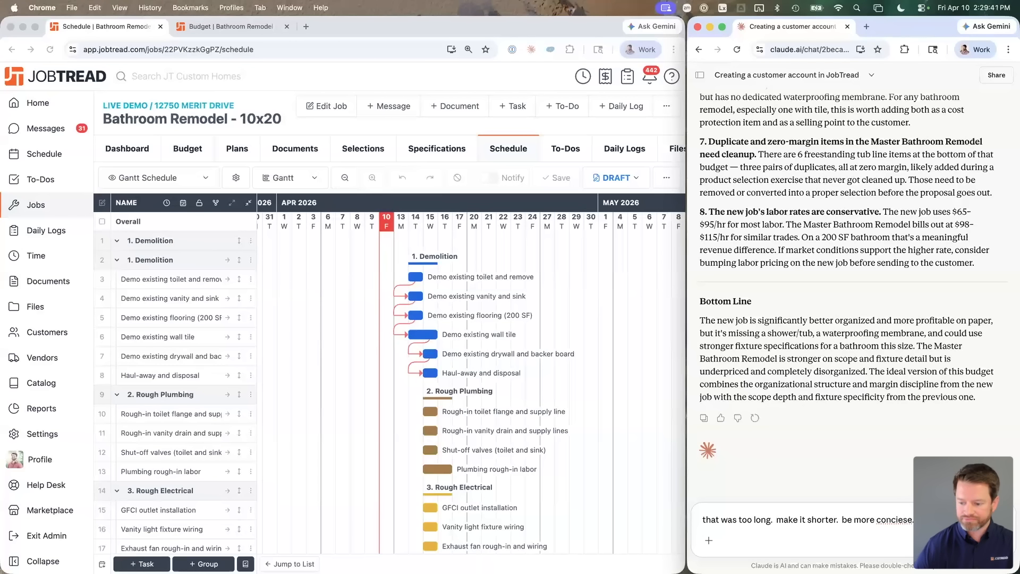
right_click(890, 520)
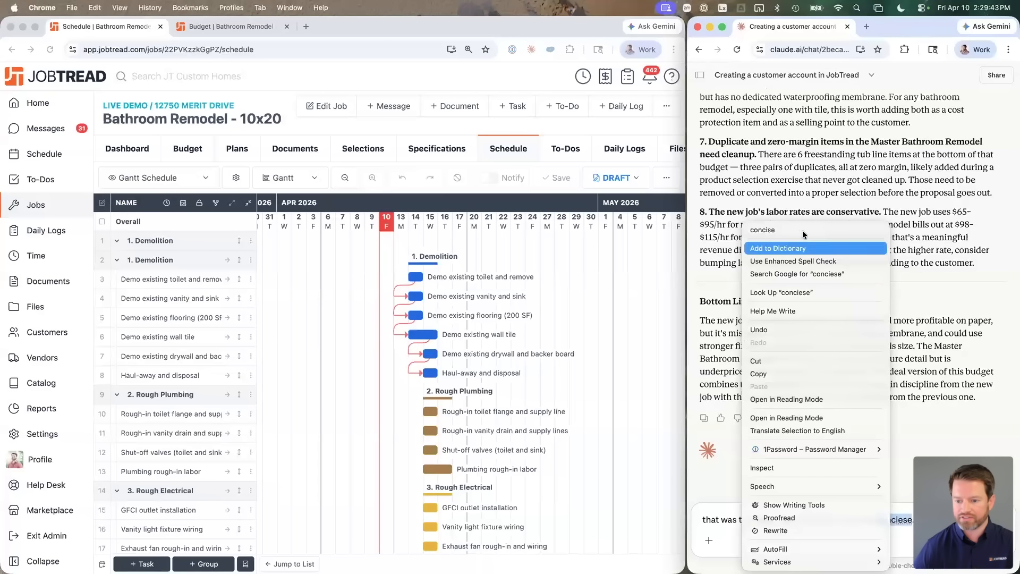
left_click(762, 229)
key("Return")
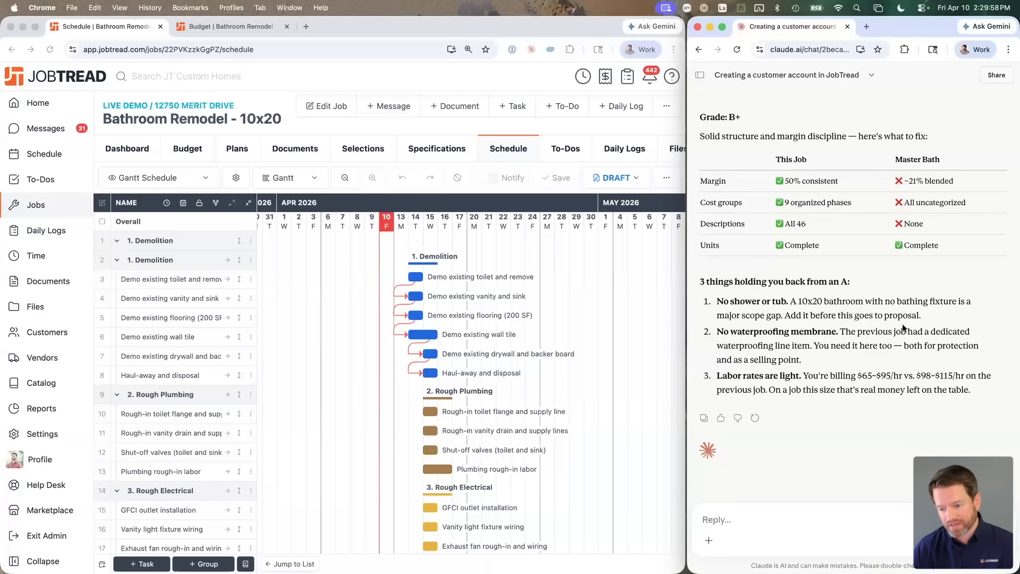
Step: Highlight the add-a-tub and waterproofing membrane points in Claude's B+ graded reply
left_click_drag(931, 318, 796, 312)
left_click(780, 301)
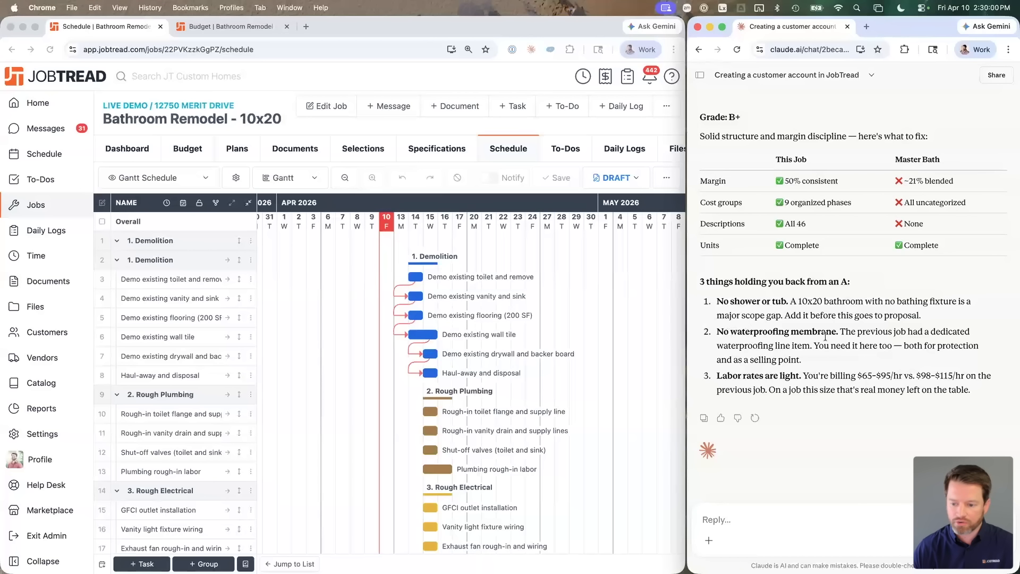
left_click_drag(731, 331, 876, 349)
left_click(858, 360)
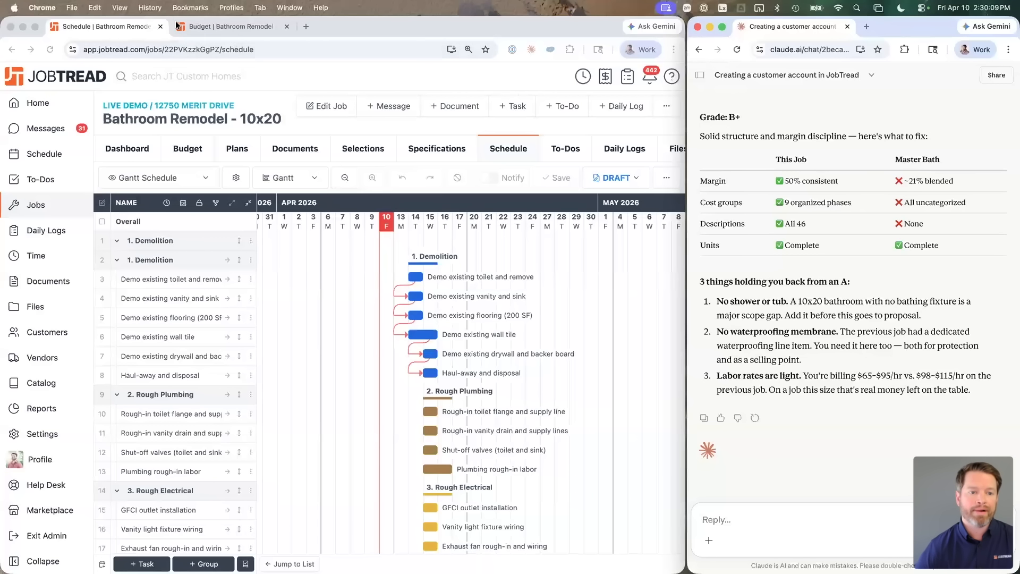
Step: Send Claude a request for high-end luxury toilets from build.com as a choose-one selection group
left_click(771, 520)
type("go to build.com and")
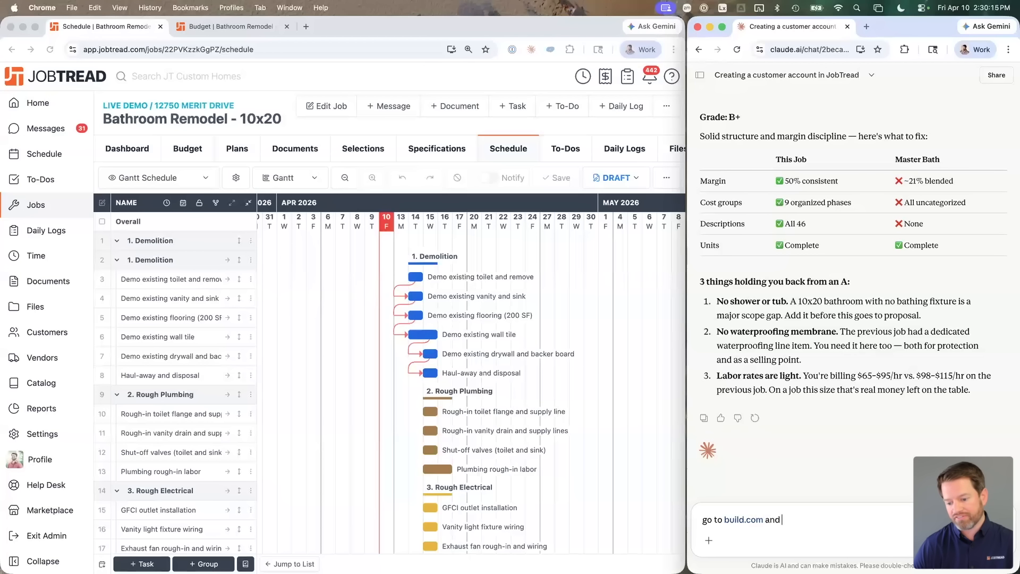
type(" find the")
key("BackSpace")
key("BackSpace")
key("BackSpace")
type("me a few")
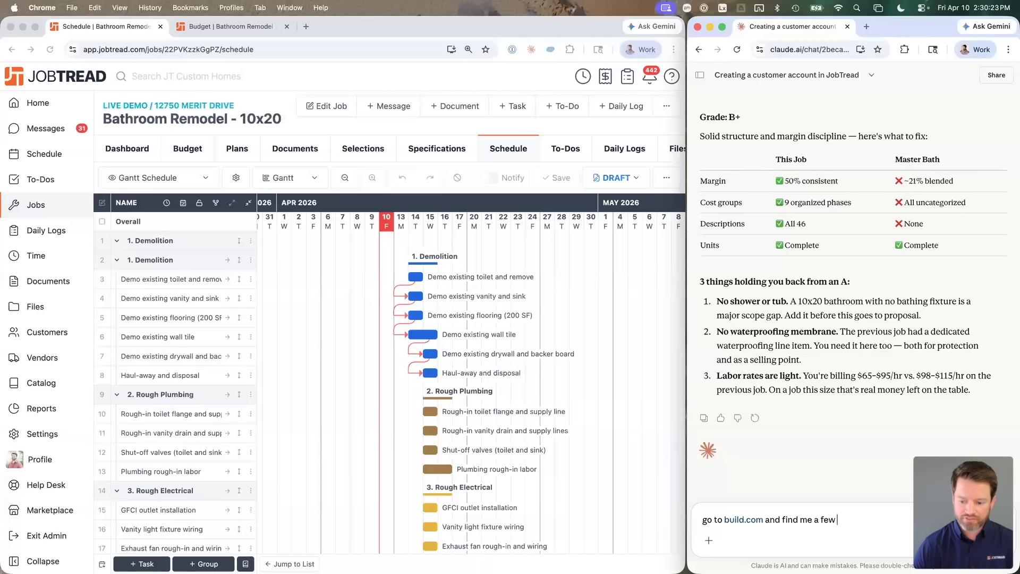
type(" high end luxery")
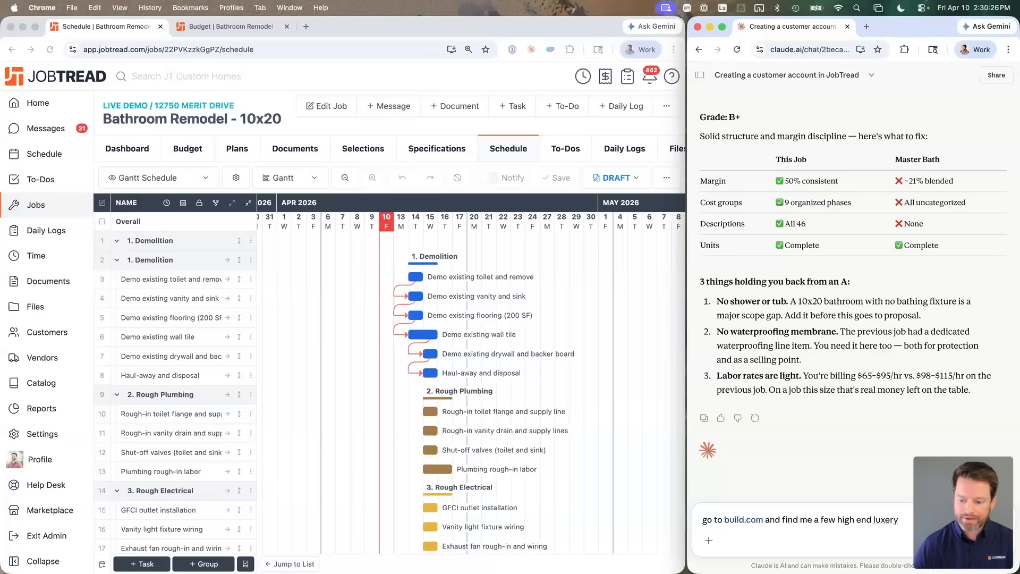
key("BackSpace")
key("BackSpace")
key("BackSpace")
type("ury toil")
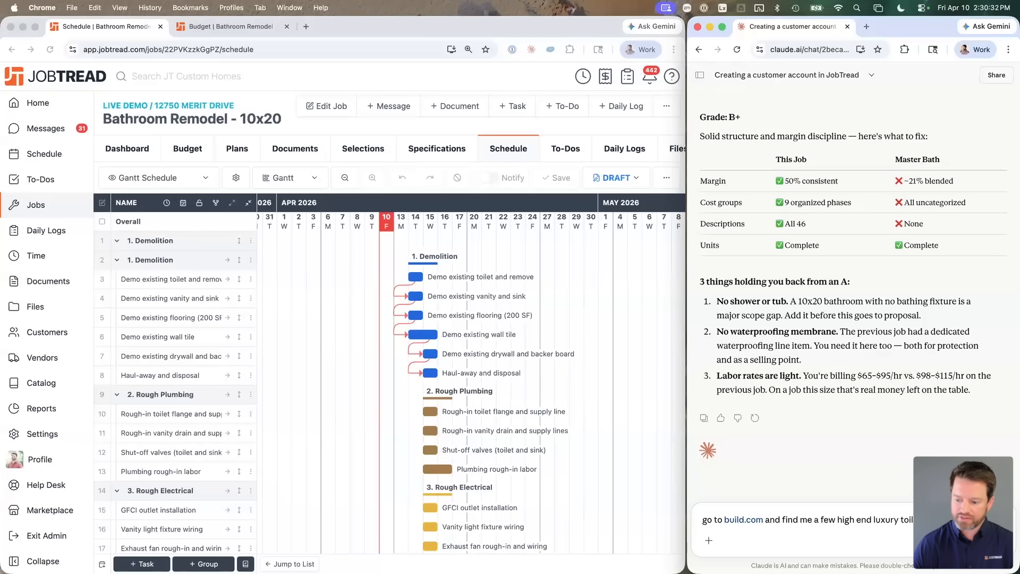
type("sle")
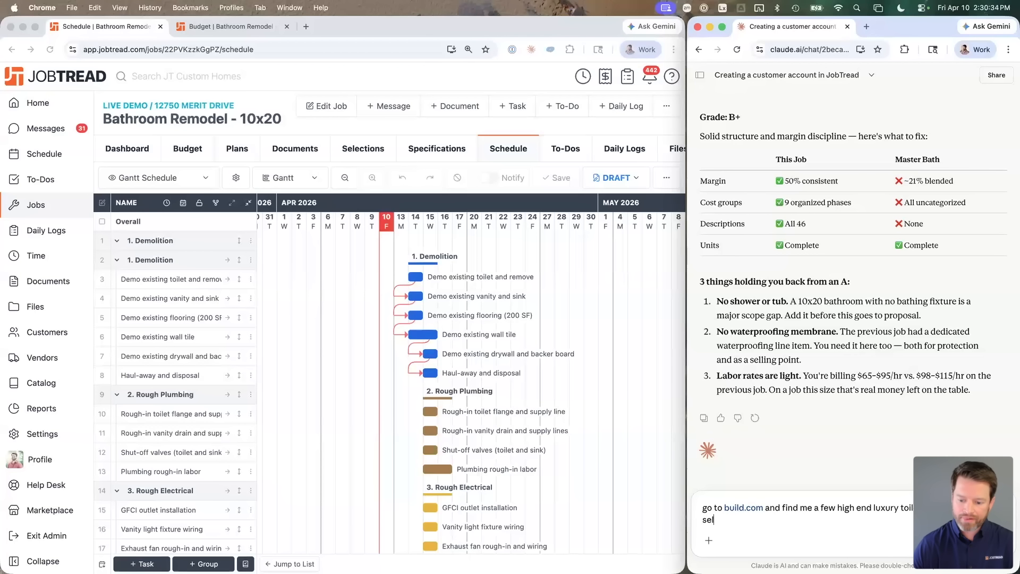
type("ection items to this job.  Build a se")
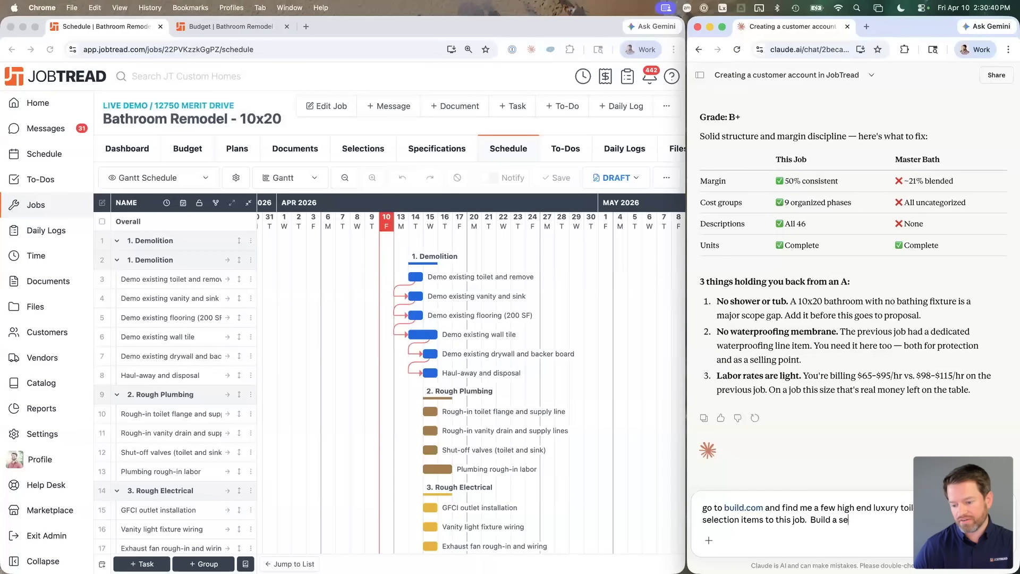
type("tion group an")
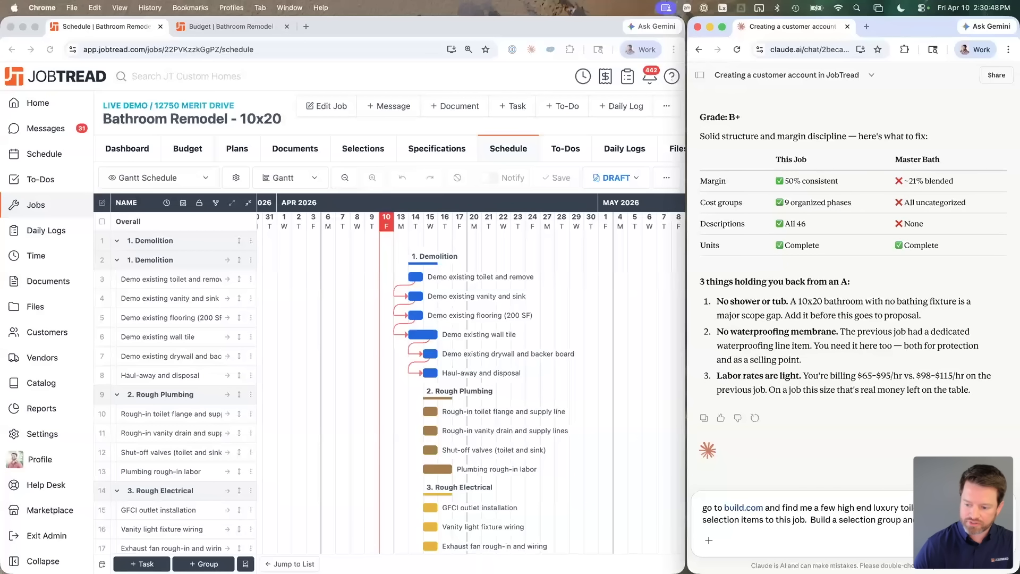
type("options for the group pick 1.")
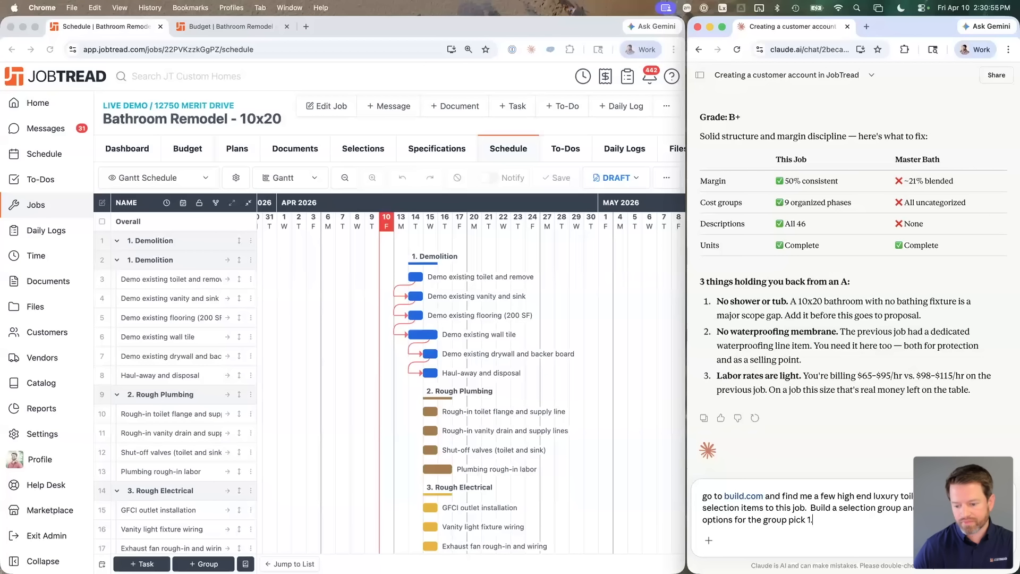
key("shift+Return")
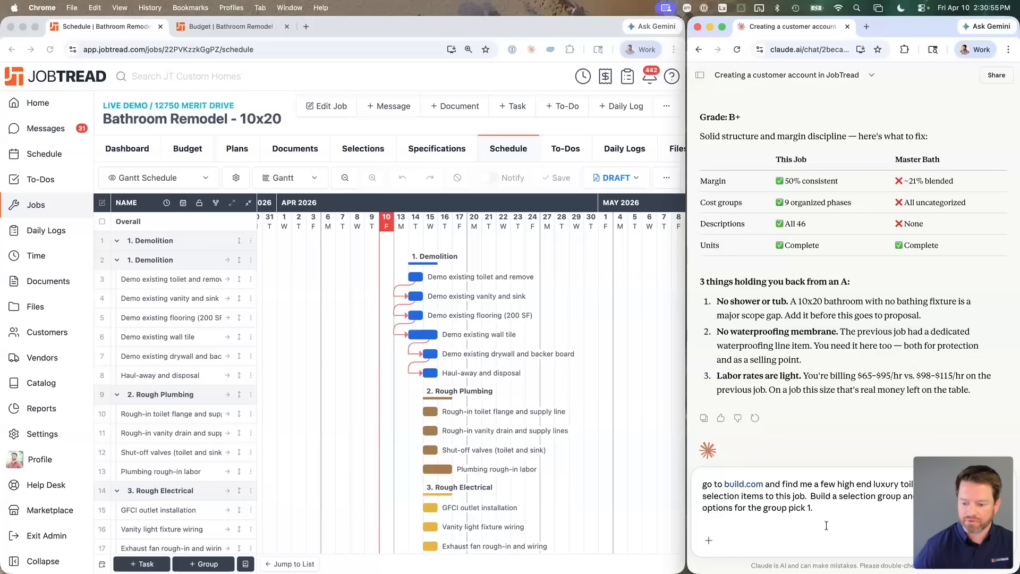
key("BackSpace")
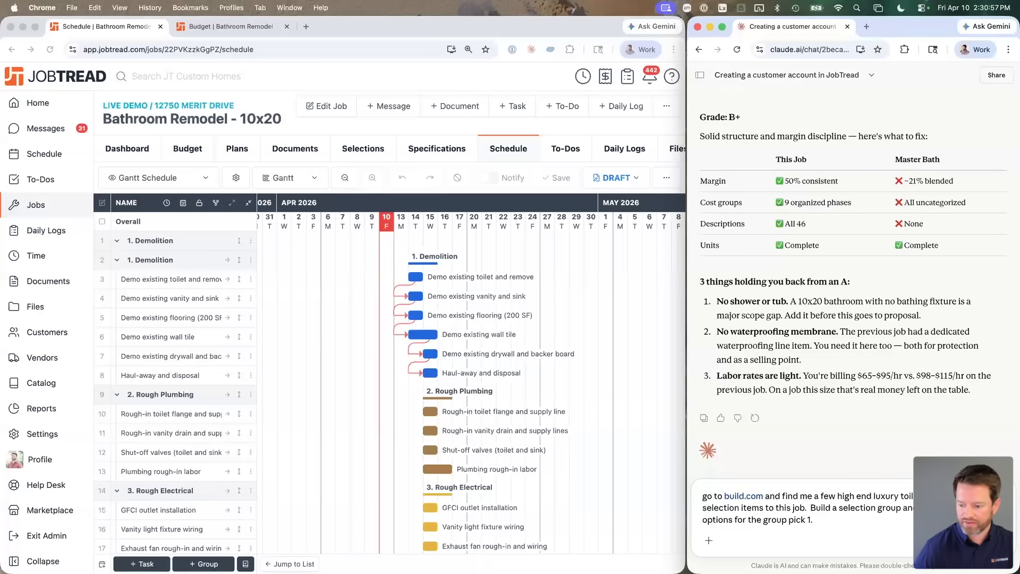
key("Return")
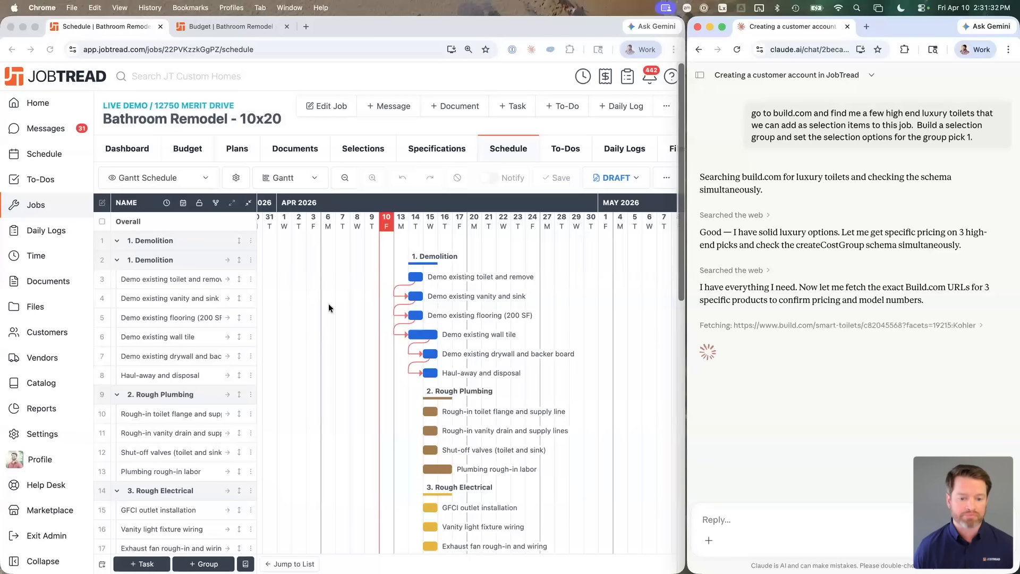
Step: Reload JobTread and open the job's Budget with all rows collapsed into groups
left_click(275, 101)
key("super+r")
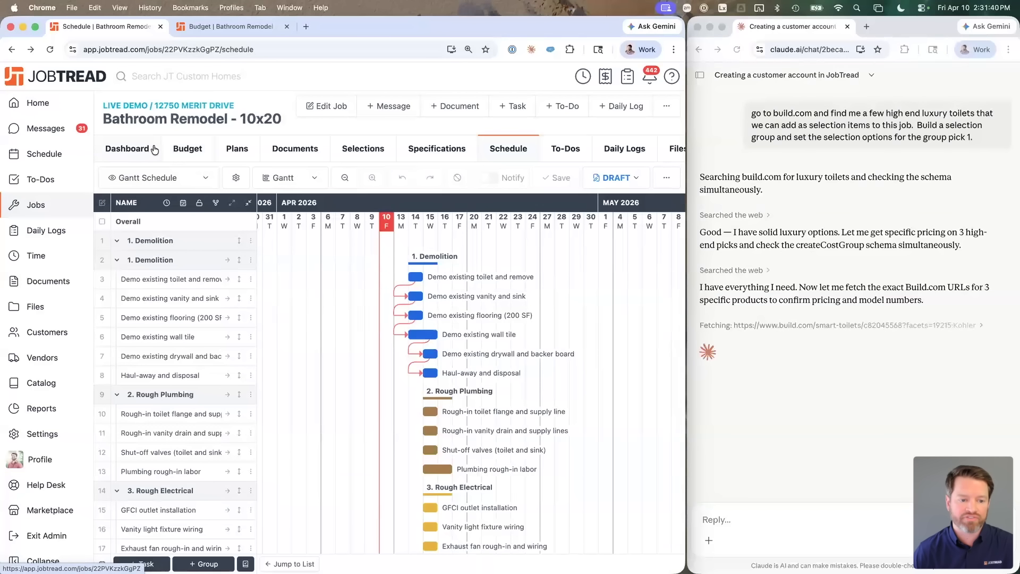
left_click(142, 148)
left_click(244, 225)
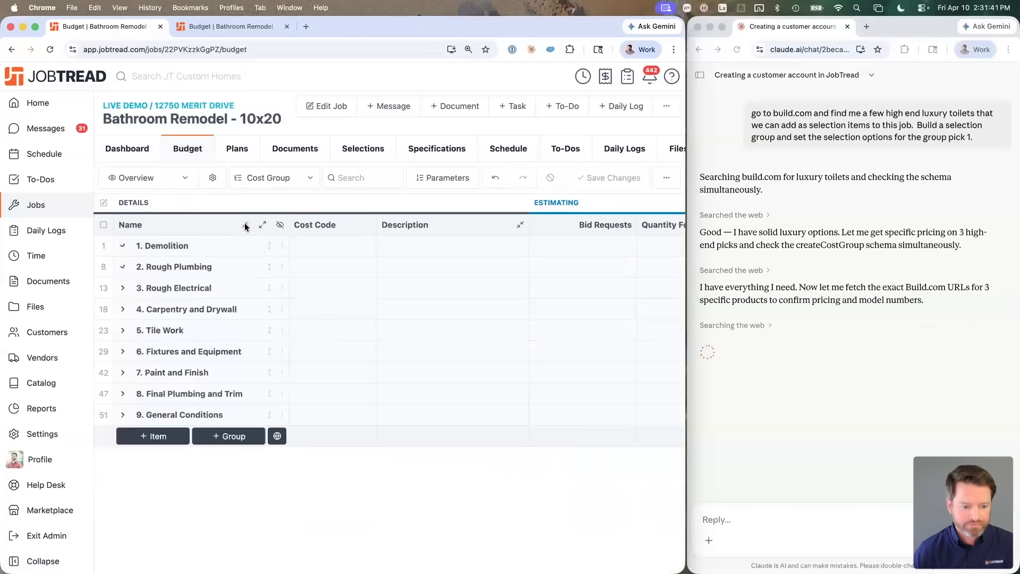
Step: Review Claude's toilet selection reply, highlighting the TOTO Neorest option and its 5,878 cost
left_click(728, 233)
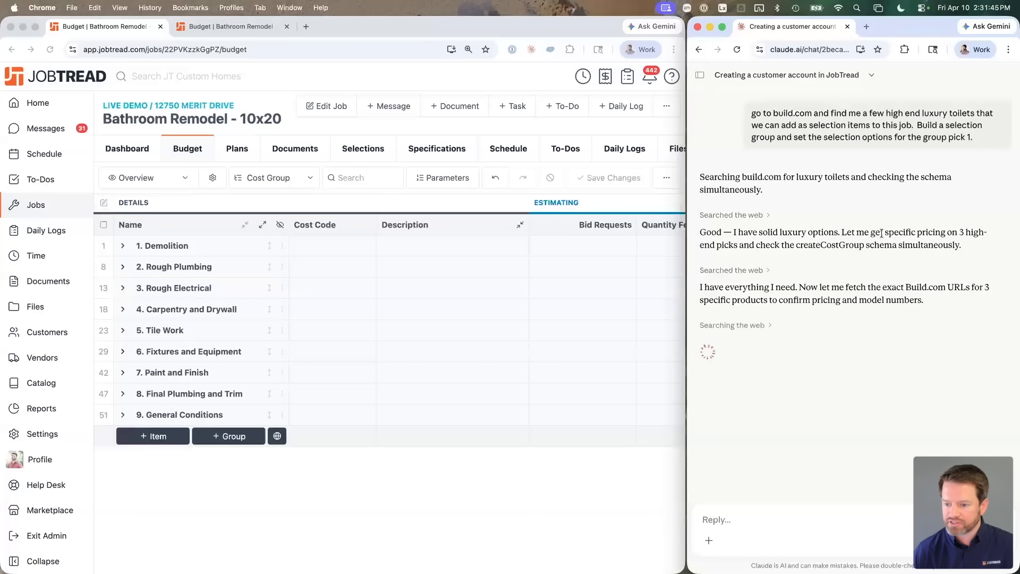
left_click_drag(842, 232, 951, 239)
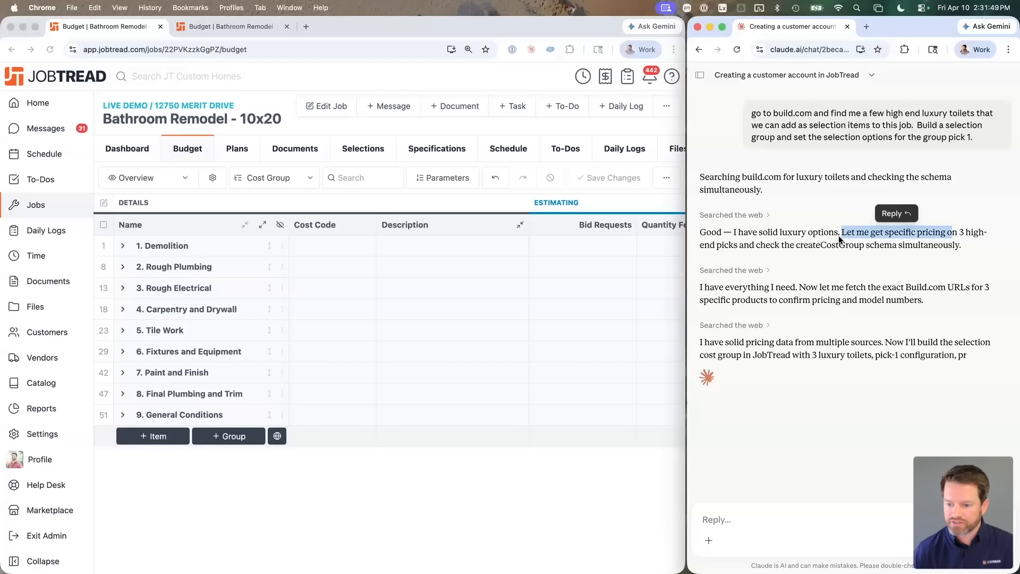
left_click(791, 301)
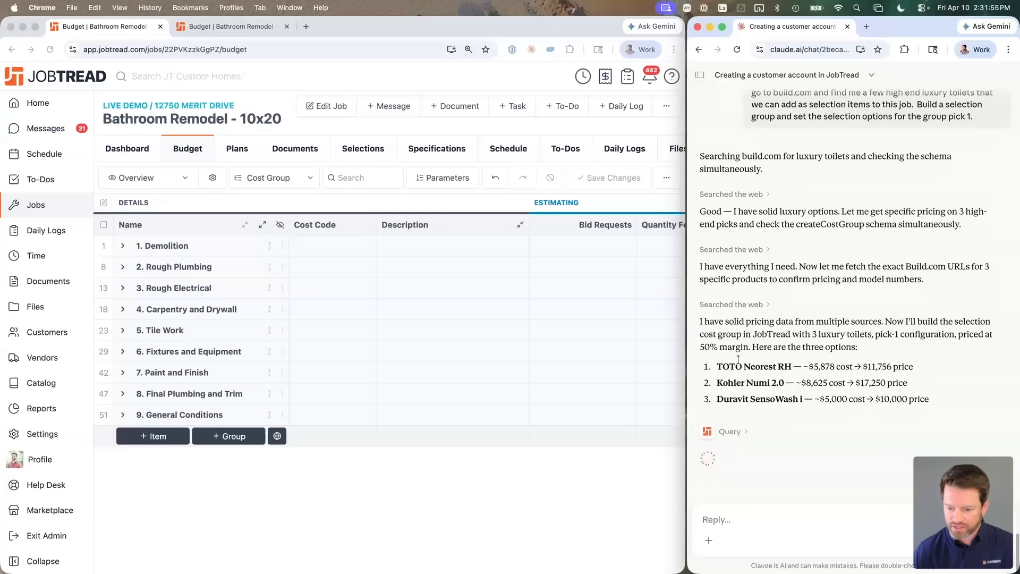
left_click_drag(717, 353, 768, 354)
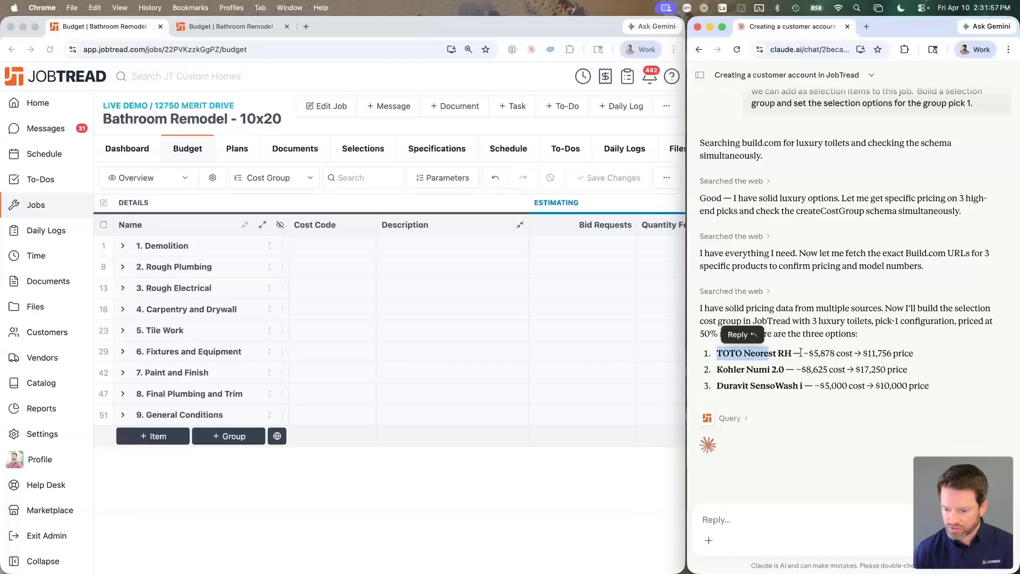
left_click_drag(814, 352, 841, 354)
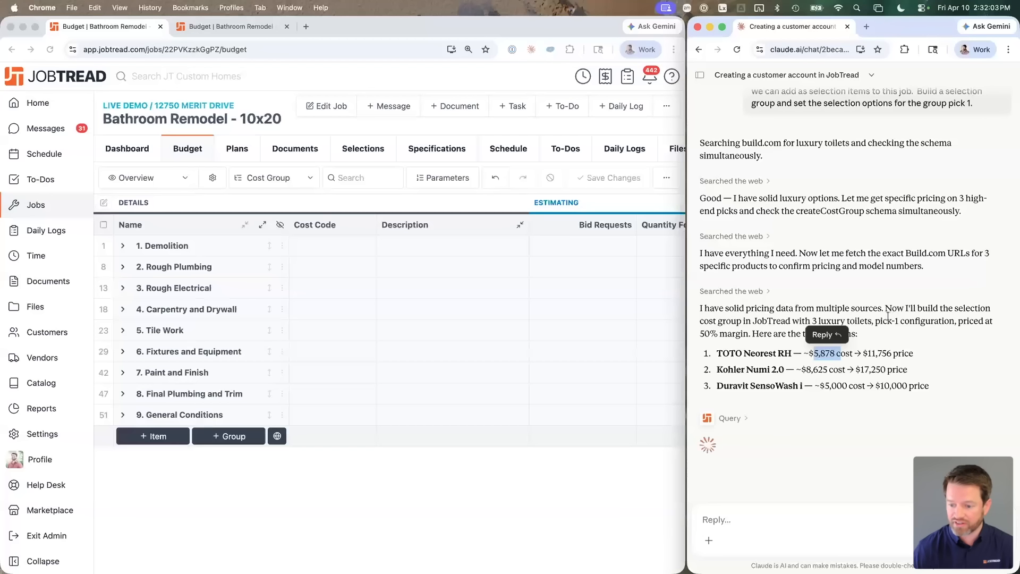
left_click(769, 320)
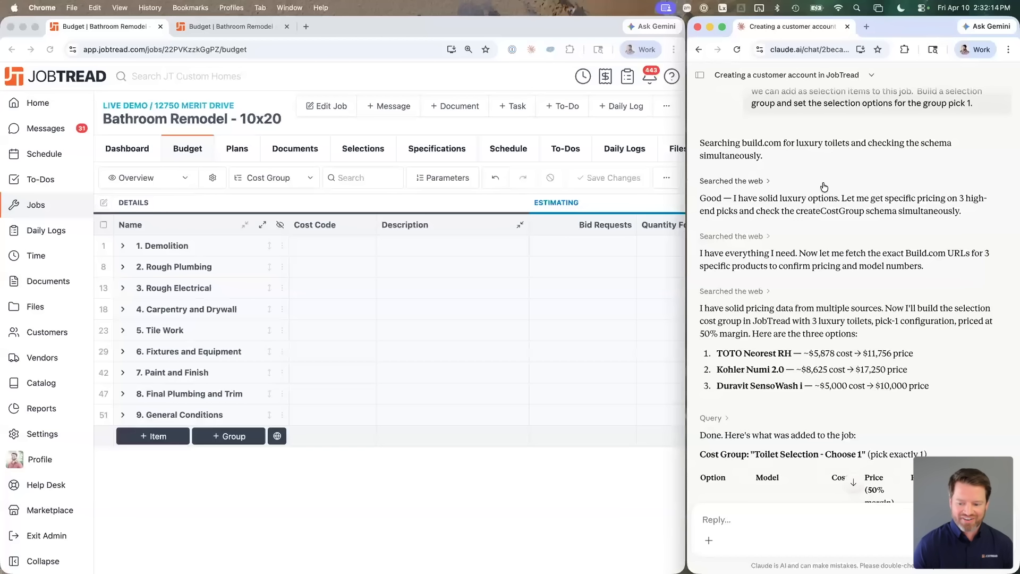
scroll(823, 186, "down", 10)
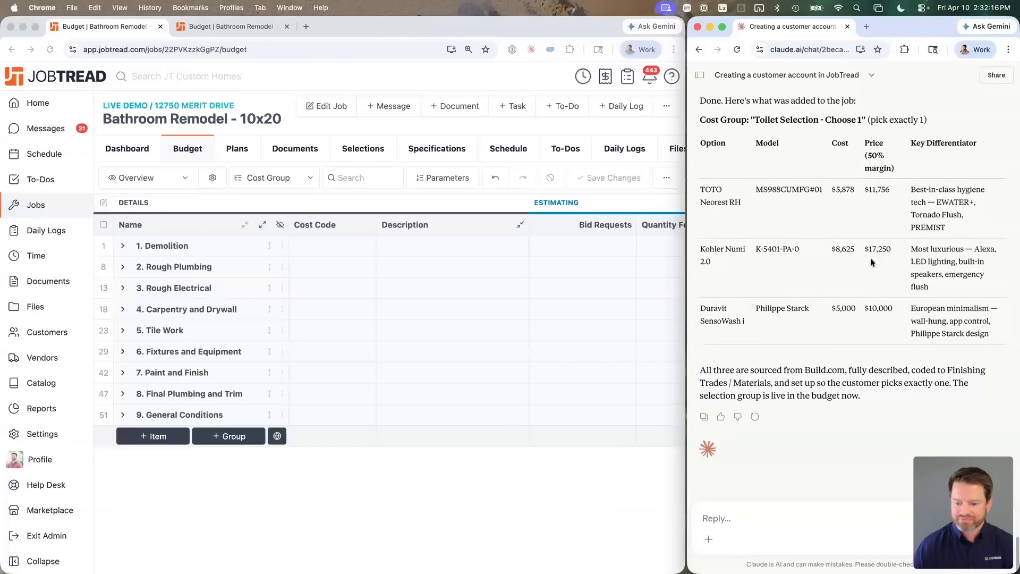
Step: Reload the budget and expand the Toilet Selection - Choose 1 group
left_click(385, 487)
key("super+r")
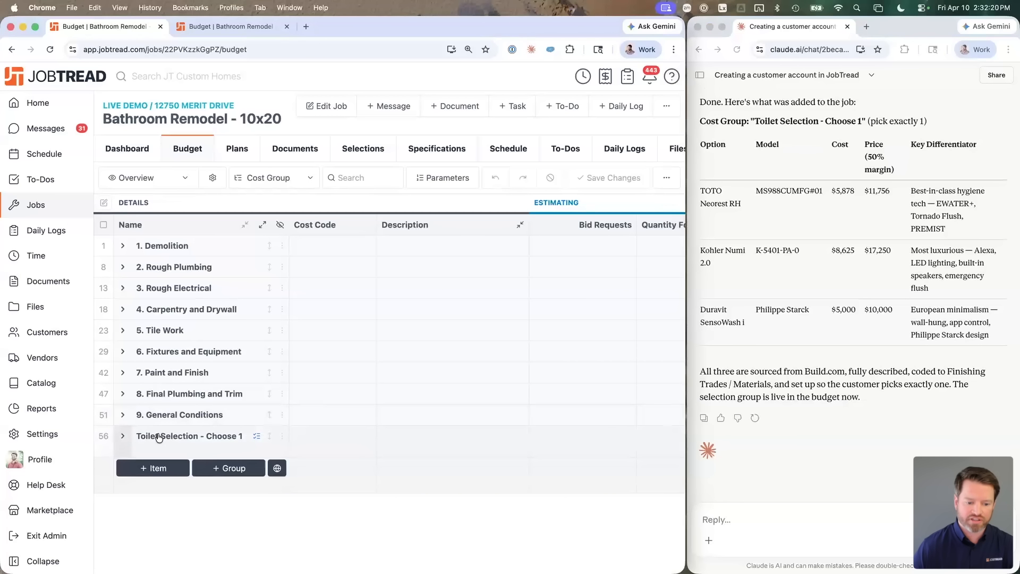
left_click(241, 437)
scroll(241, 440, "down", 10)
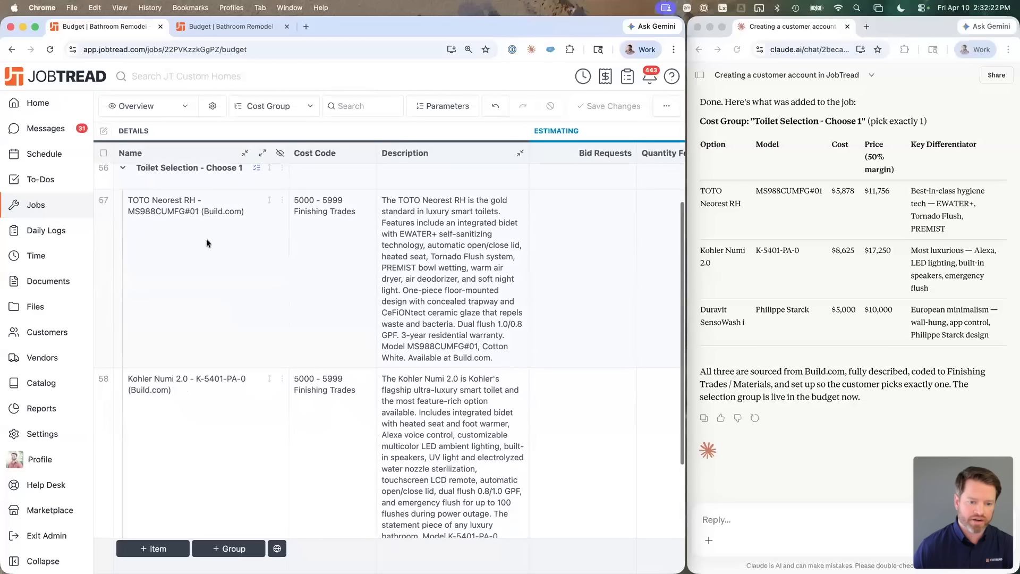
Step: Review the TOTO Neorest RH item's details, coded 5000 - 5999 Finishing Trades, then close them
left_click(282, 201)
left_click(334, 202)
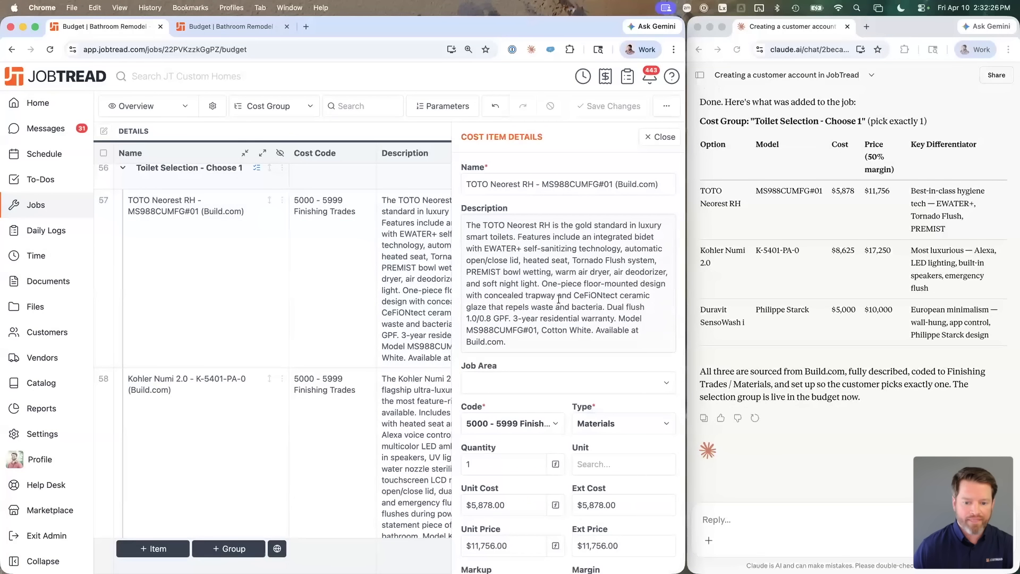
scroll(562, 300, "down", 8)
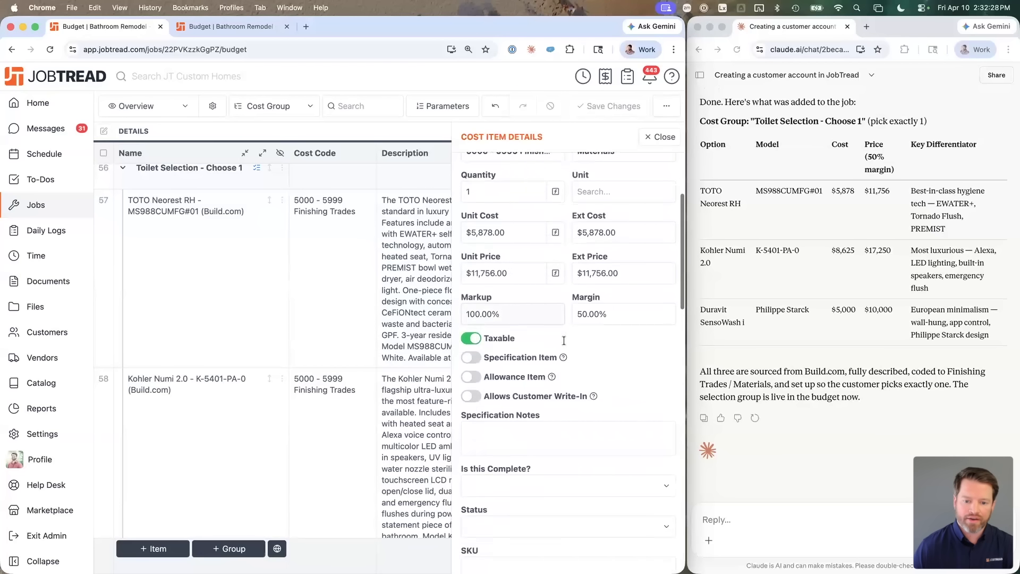
scroll(565, 344, "down", 12)
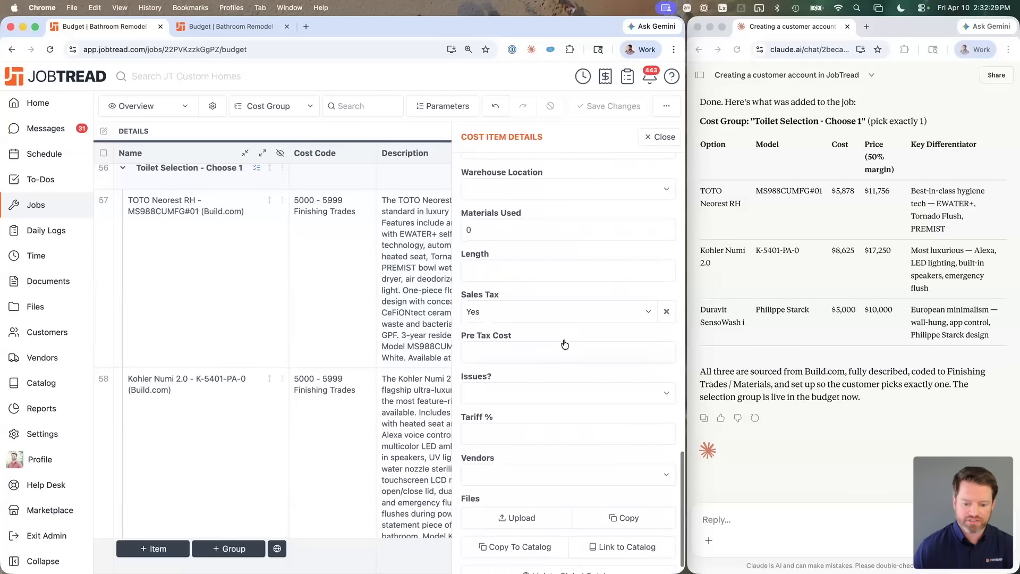
scroll(563, 341, "up", 20)
left_click(660, 138)
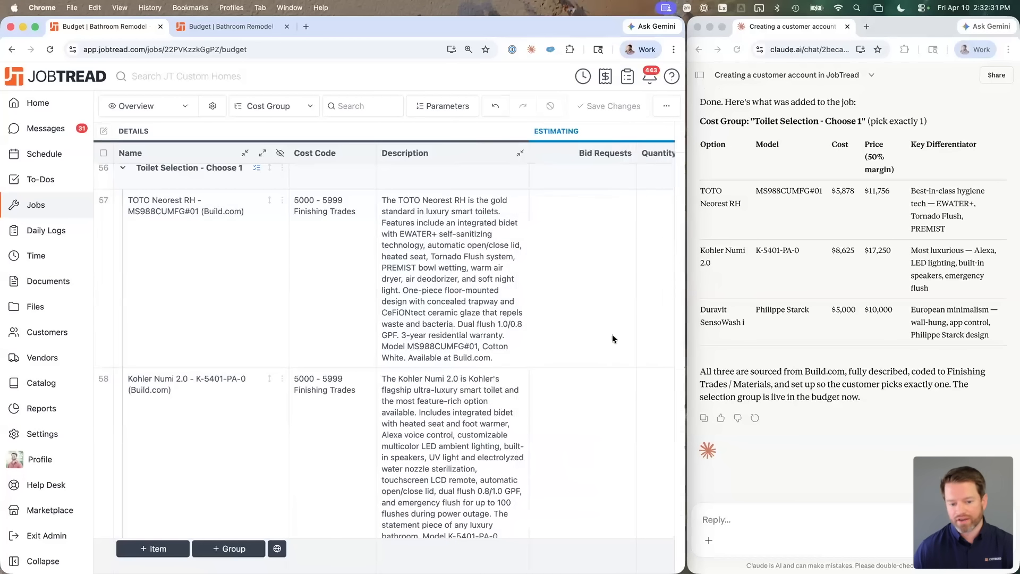
left_click(758, 521)
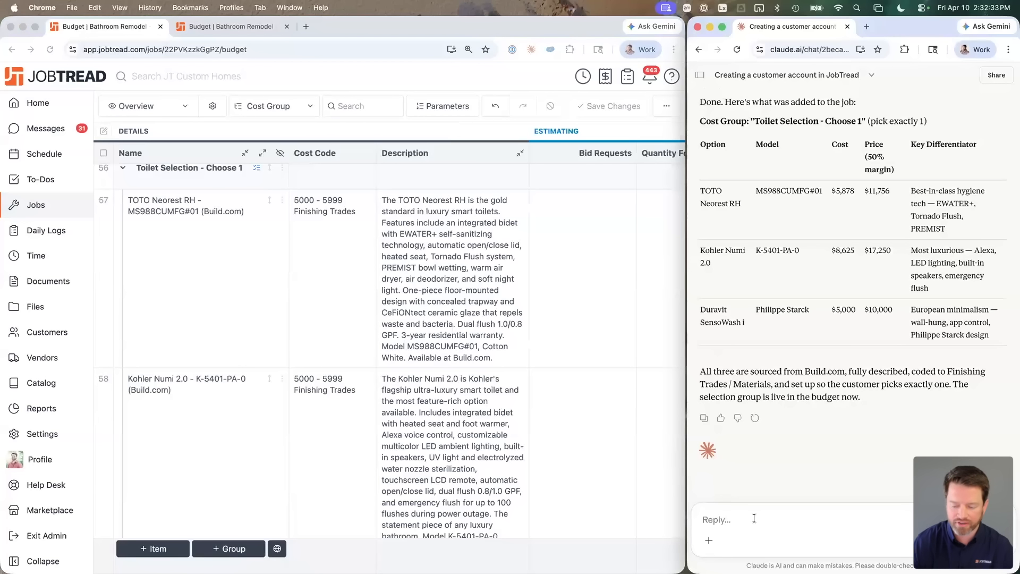
Step: Ask Claude 'can you upload the photos' and read its explanation of what to do instead
type("can you upload the photos")
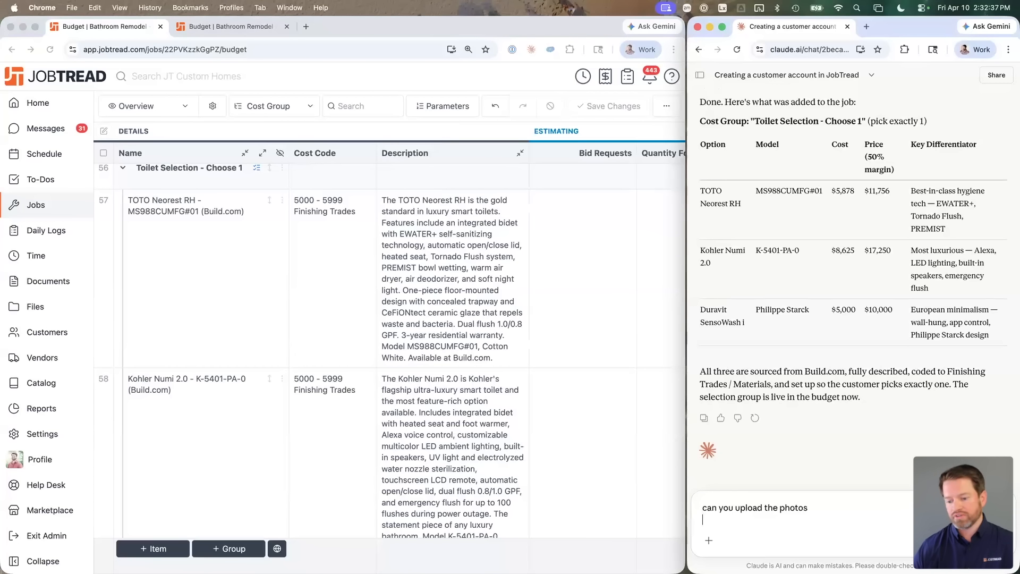
key("Return")
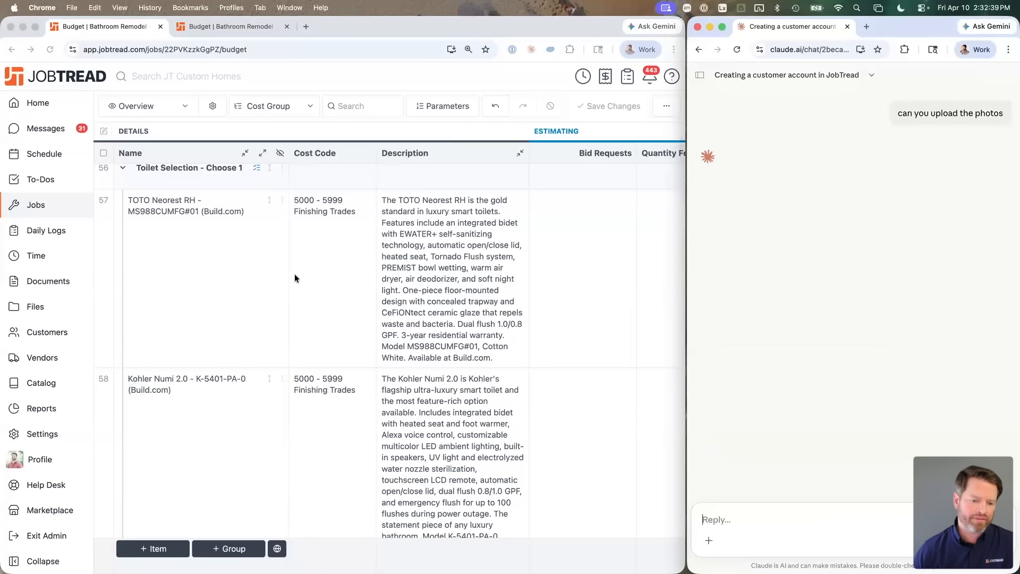
scroll(294, 273, "up", 1)
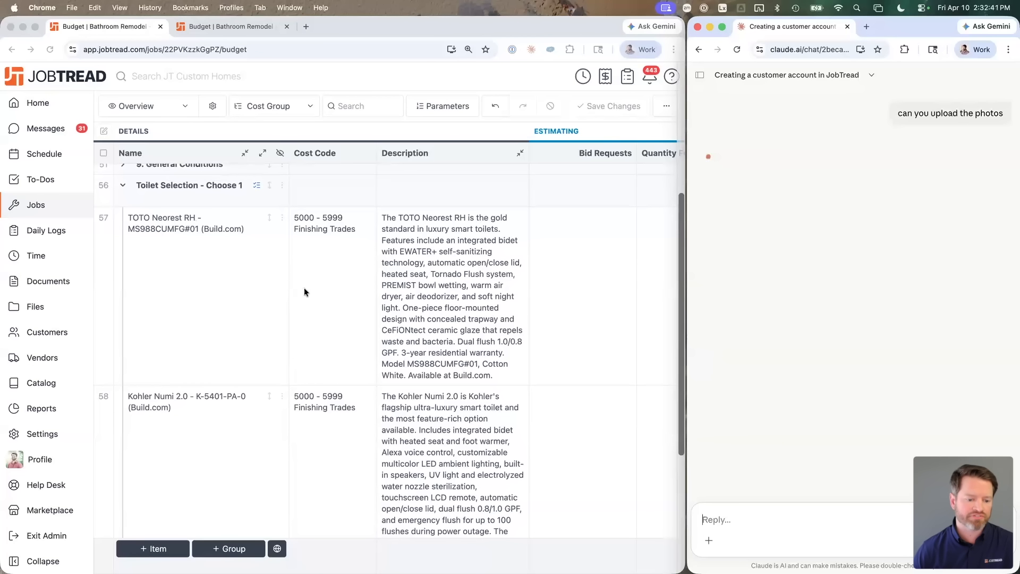
scroll(333, 301, "up", 1)
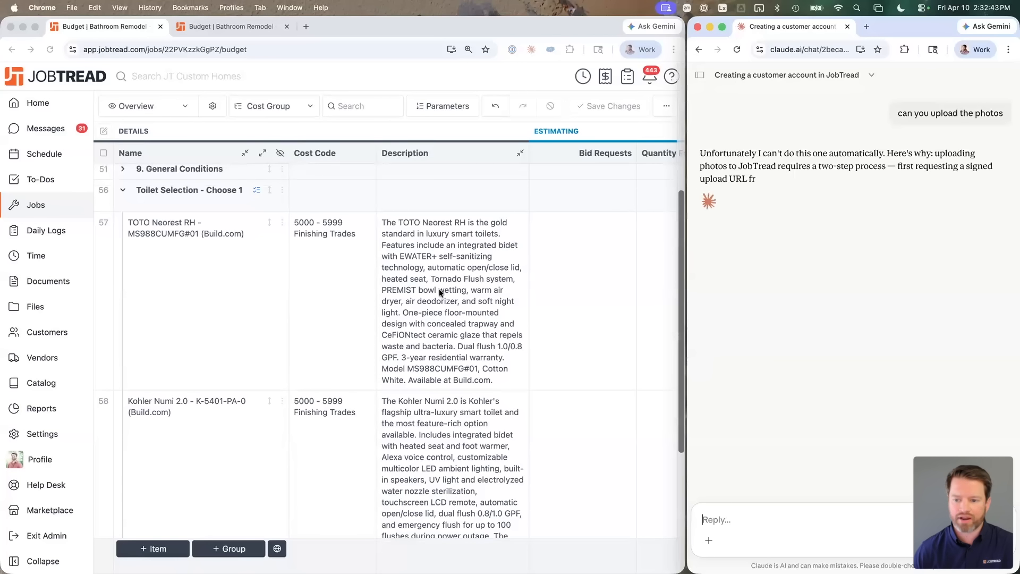
left_click_drag(827, 151, 863, 215)
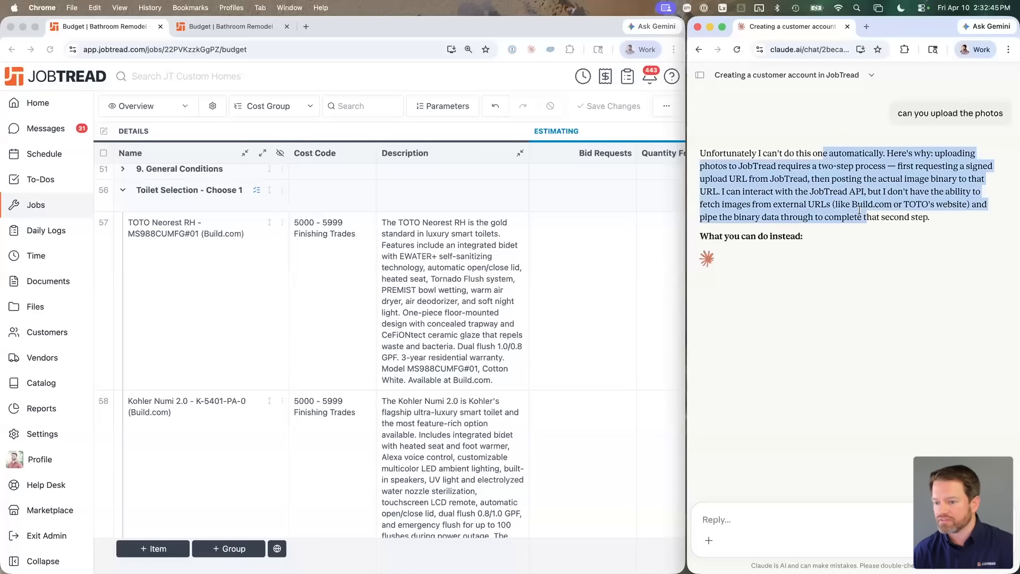
left_click(854, 213)
left_click_drag(734, 236, 787, 237)
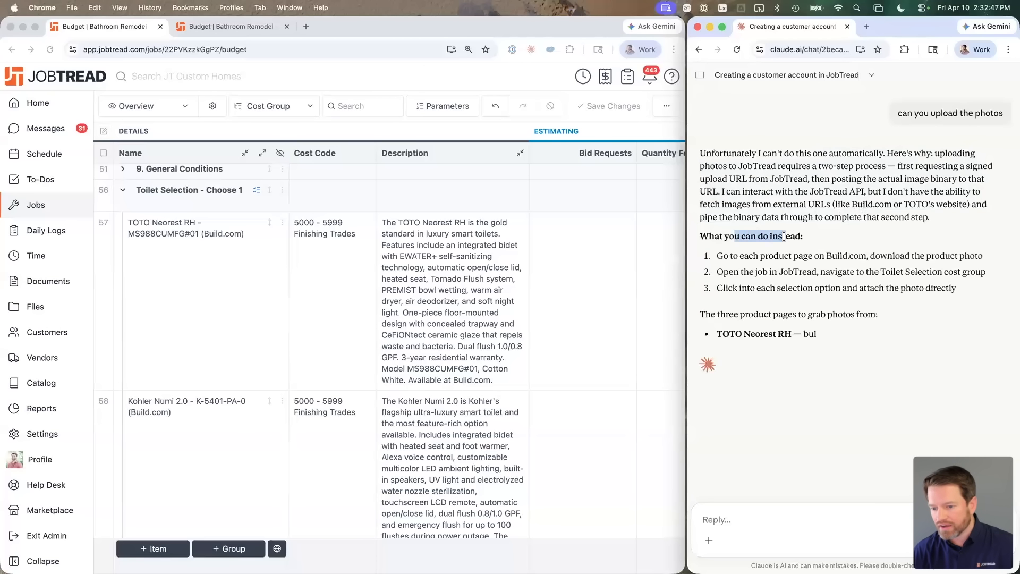
left_click(805, 248)
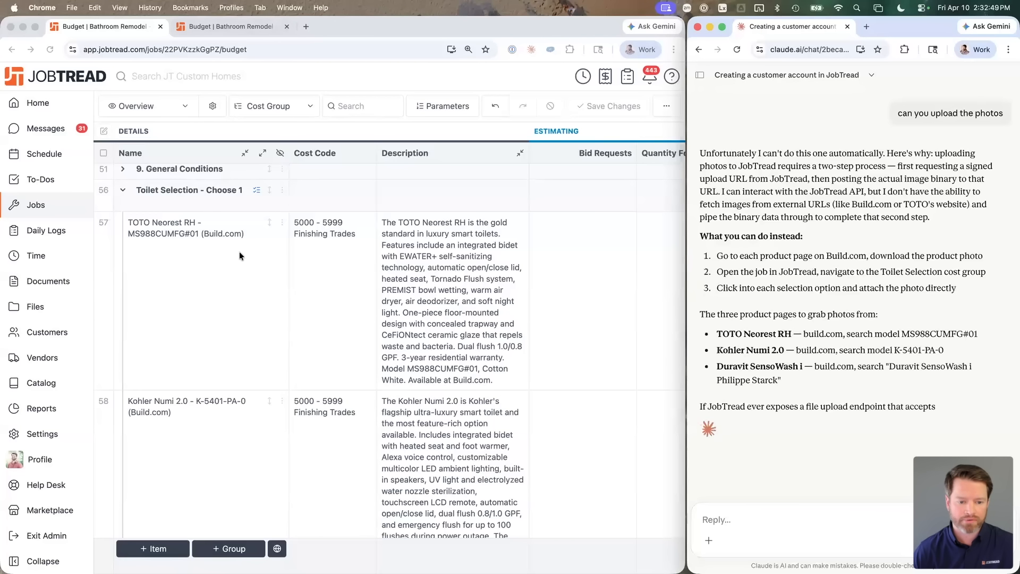
Step: Review the TOTO Neorest cost item's details in the budget, then select its item name
left_click(283, 226)
left_click(283, 226)
left_click(362, 158)
scroll(483, 358, "down", 2)
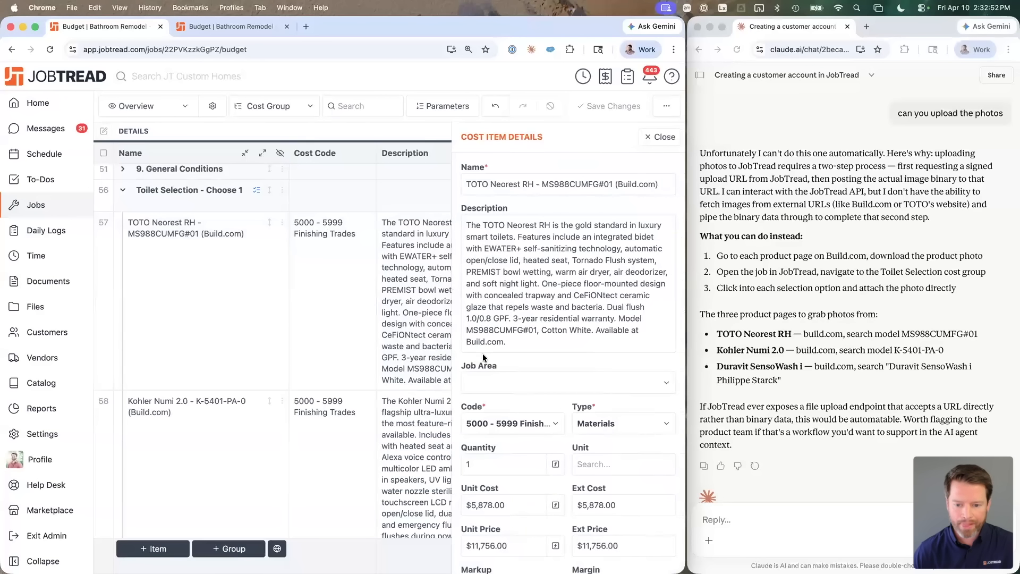
scroll(484, 358, "down", 5)
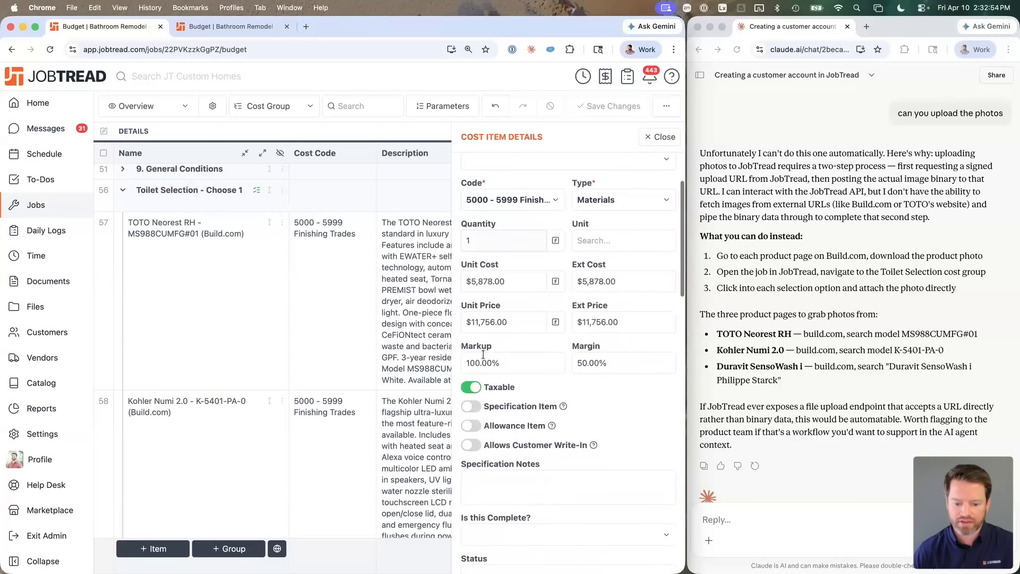
scroll(593, 180, "up", 6)
left_click(648, 141)
left_click(153, 229)
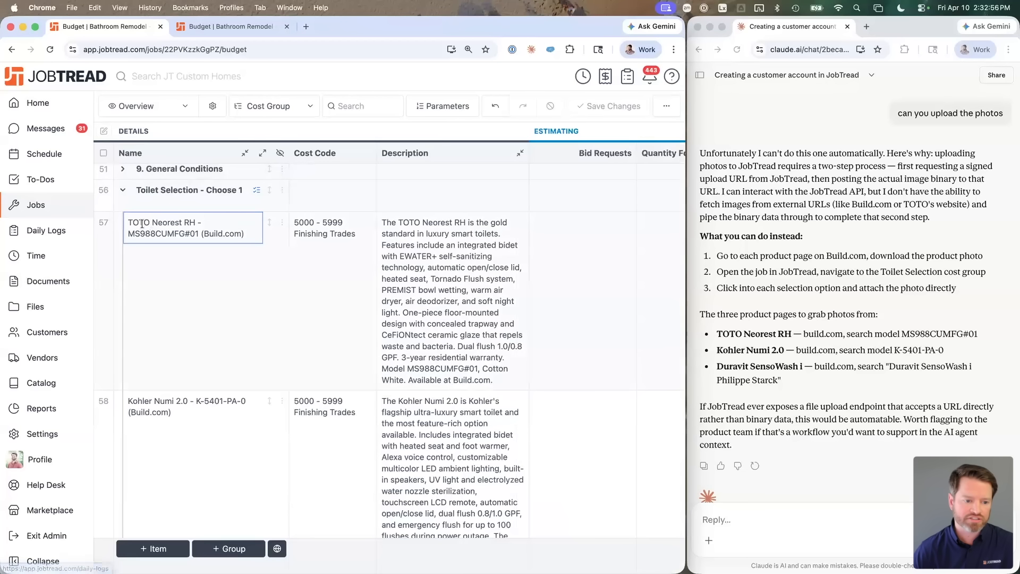
left_click_drag(131, 224, 204, 223)
Step: Search 'TOTO Neorest RH build.com' in a new tab and open the first product result
key("super+c")
key("super+t")
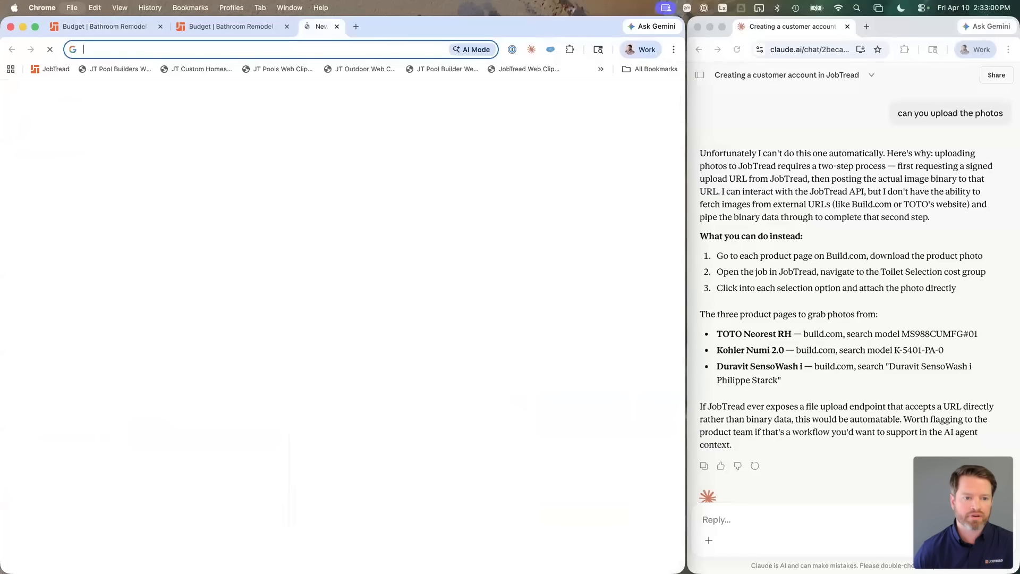
key("super+v")
type("build.com")
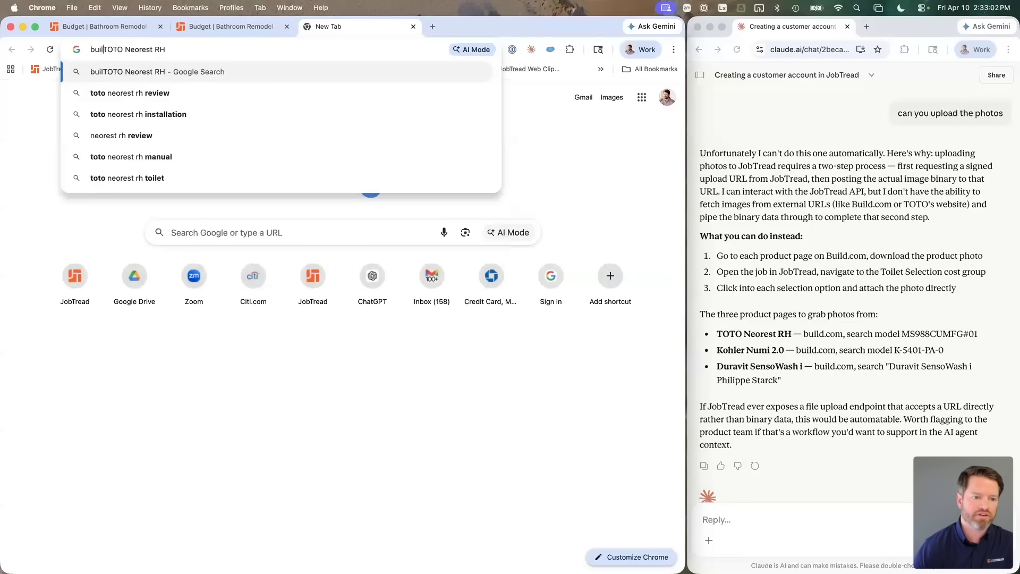
key("Return")
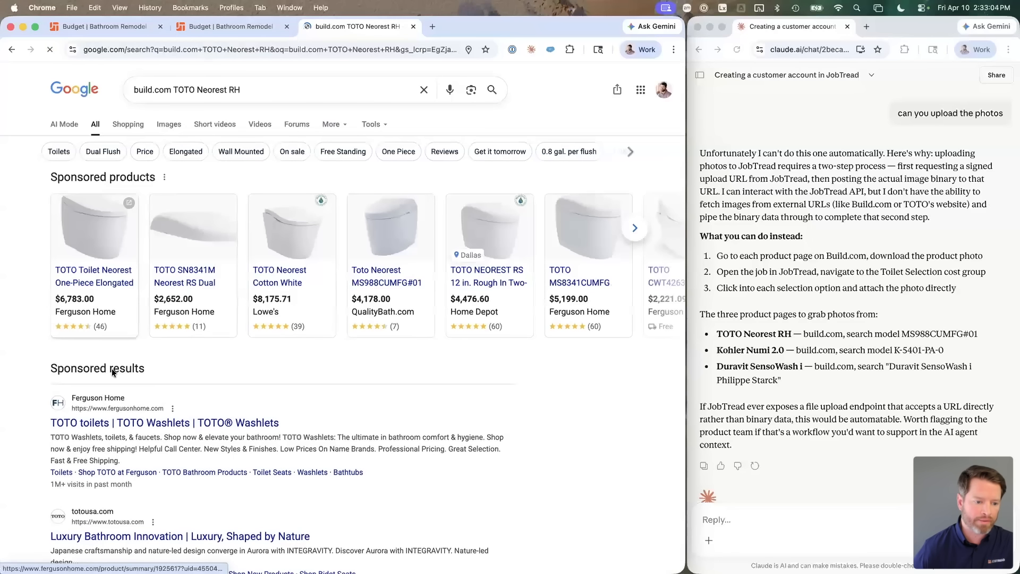
left_click(104, 308)
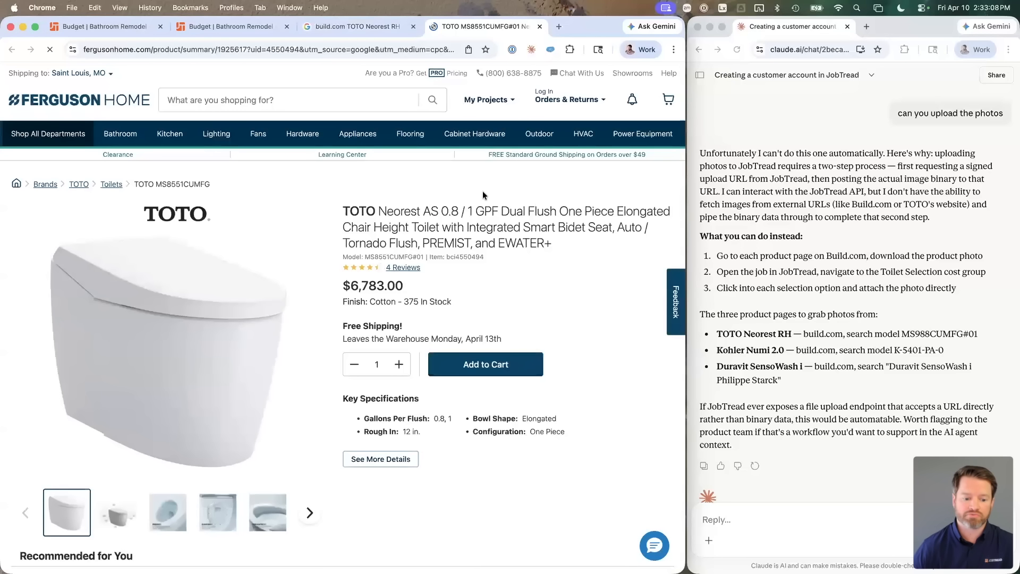
Step: Maximize the browser, scan the Ferguson Home TOTO Neorest page, and return to the budget
key("ctrl+alt+Return")
scroll(489, 195, "down", 2)
scroll(490, 195, "up", 2)
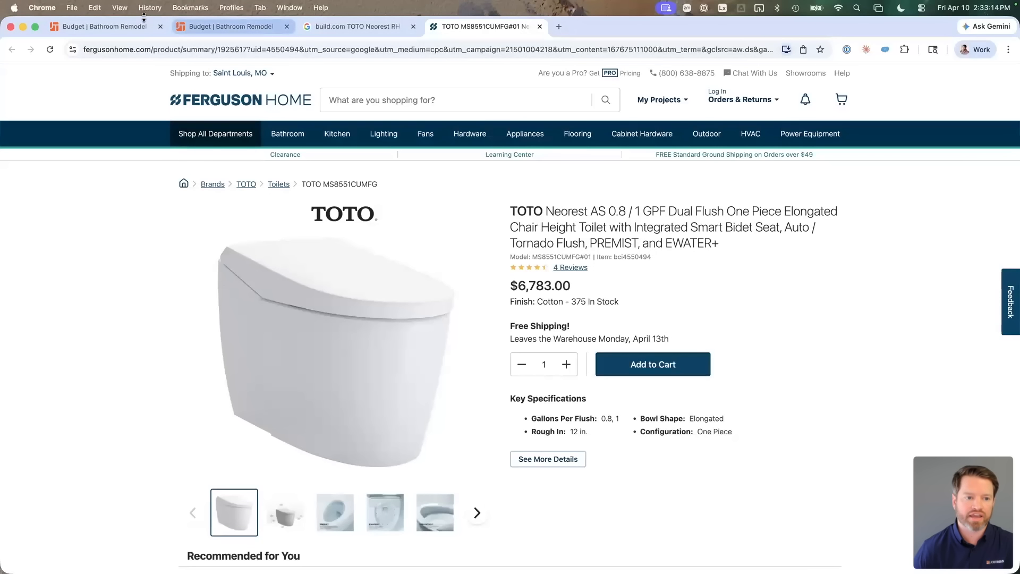
left_click(107, 26)
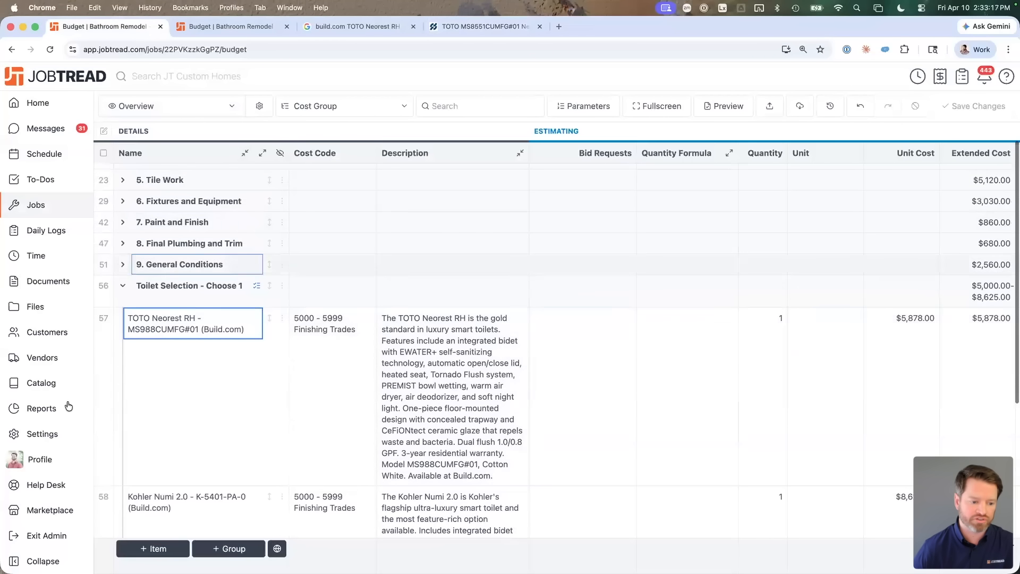
Step: Generate the JobTread Web Clipper from the Catalog and add it to the bookmarks bar
left_click(41, 383, "super")
left_click(222, 31)
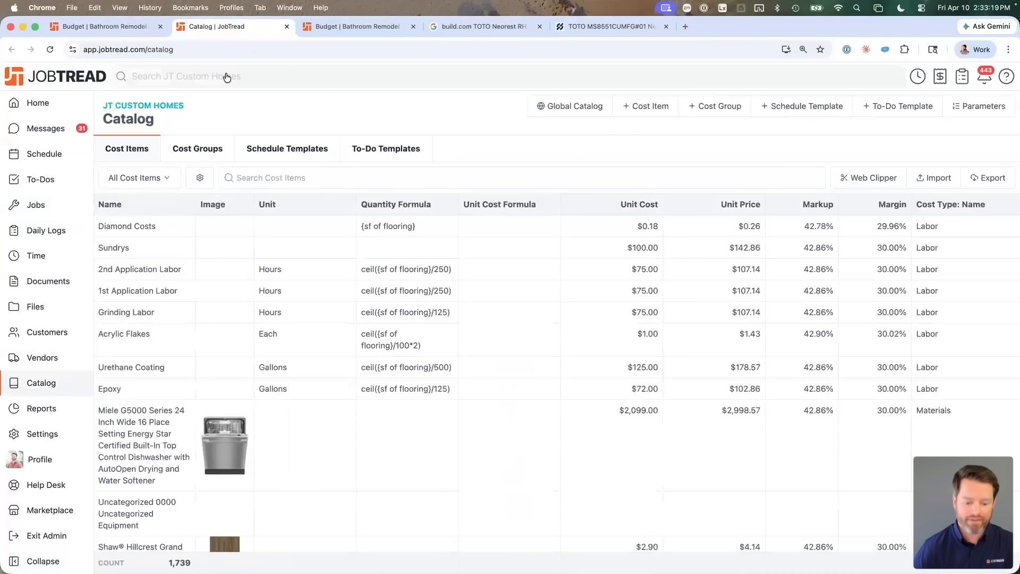
key("super+shift+b")
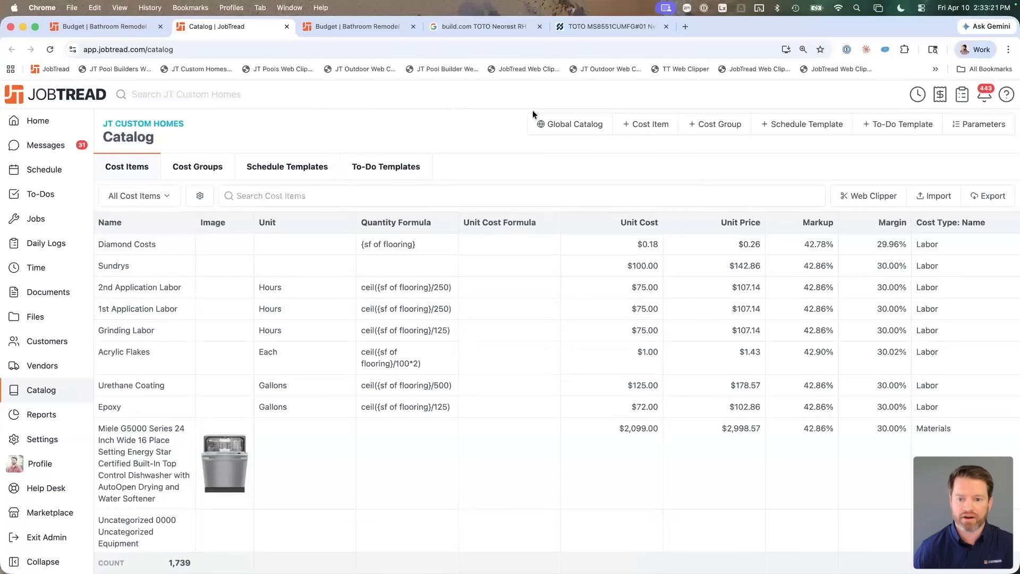
left_click(864, 195)
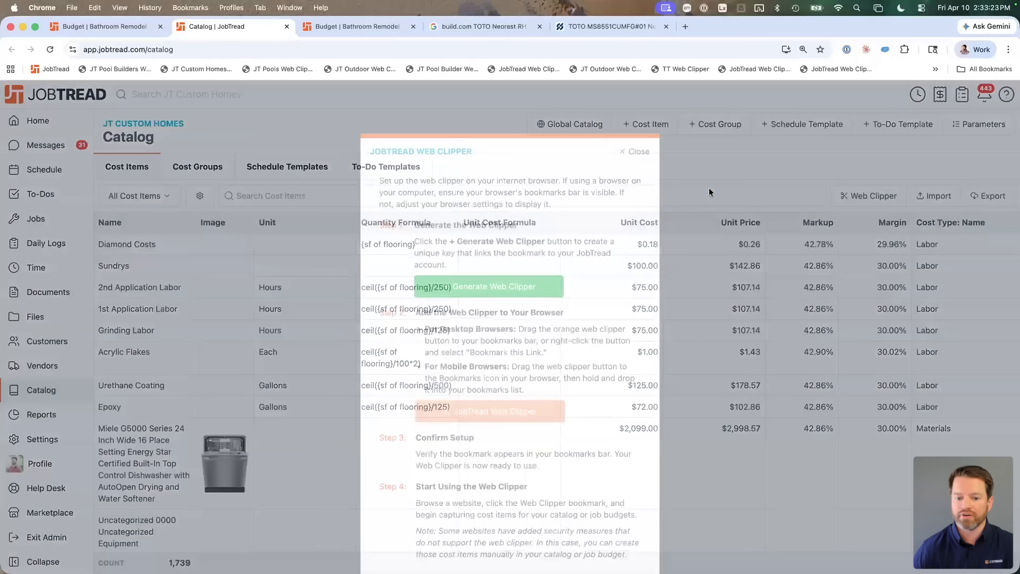
left_click(489, 270)
left_click_drag(485, 394, 102, 66)
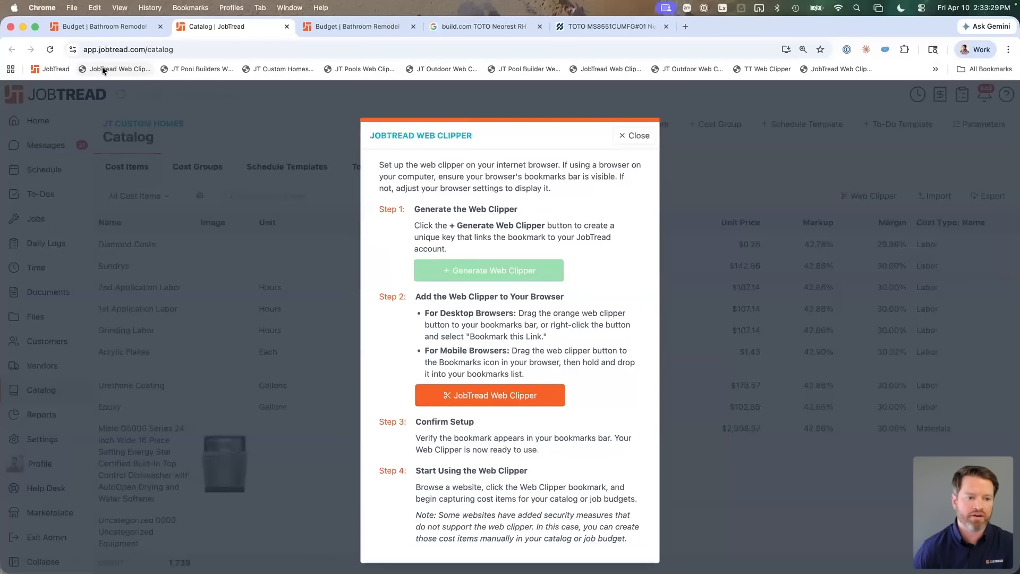
Step: Rename the web clipper bookmark to 'JT Custom Homes' and go back to the TOTO page
right_click(102, 66)
left_click(134, 143)
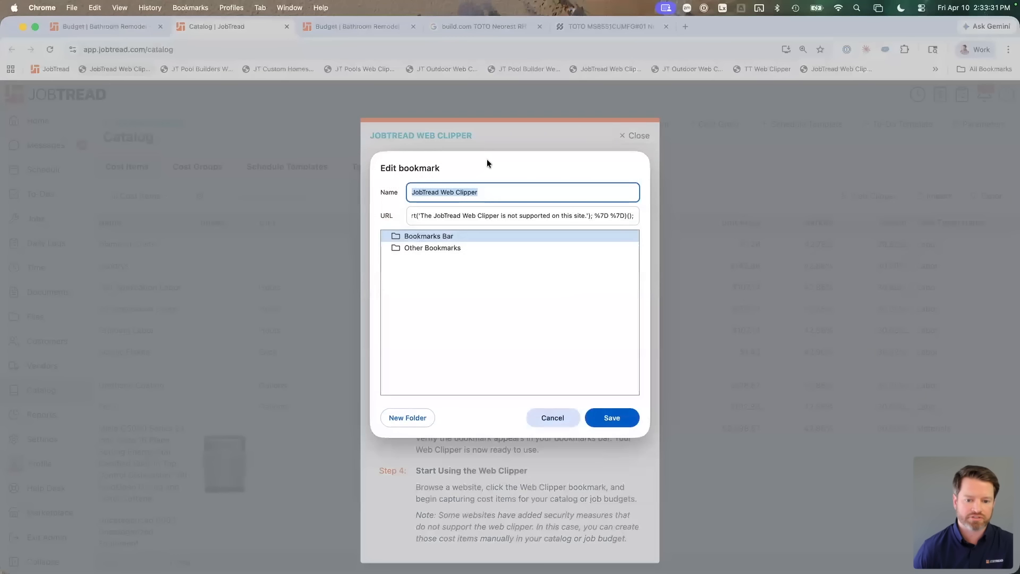
type("JT Custom")
key("BackSpace")
key("BackSpace")
key("BackSpace")
key("BackSpace")
type("stom Homes")
left_click(605, 418)
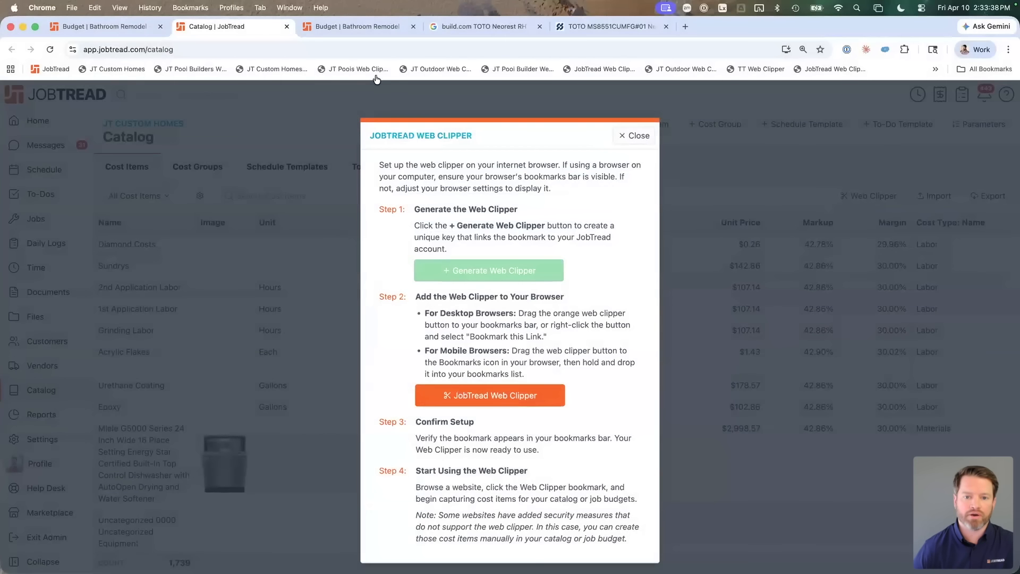
left_click(377, 81)
left_click(595, 25)
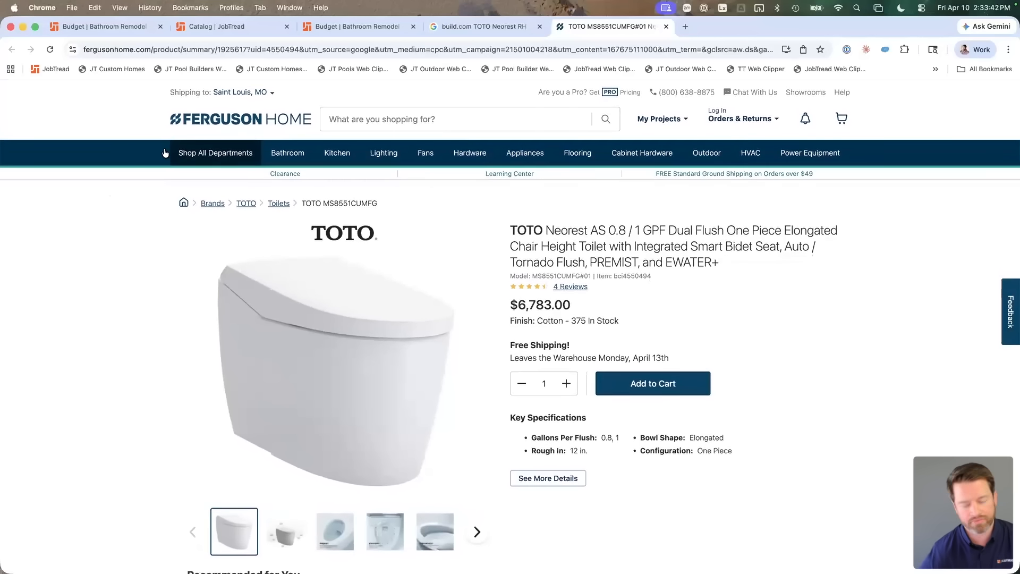
Step: Launch the JT Custom Homes web clipper, capture the TOTO product title as the name, then clear it
left_click(102, 70)
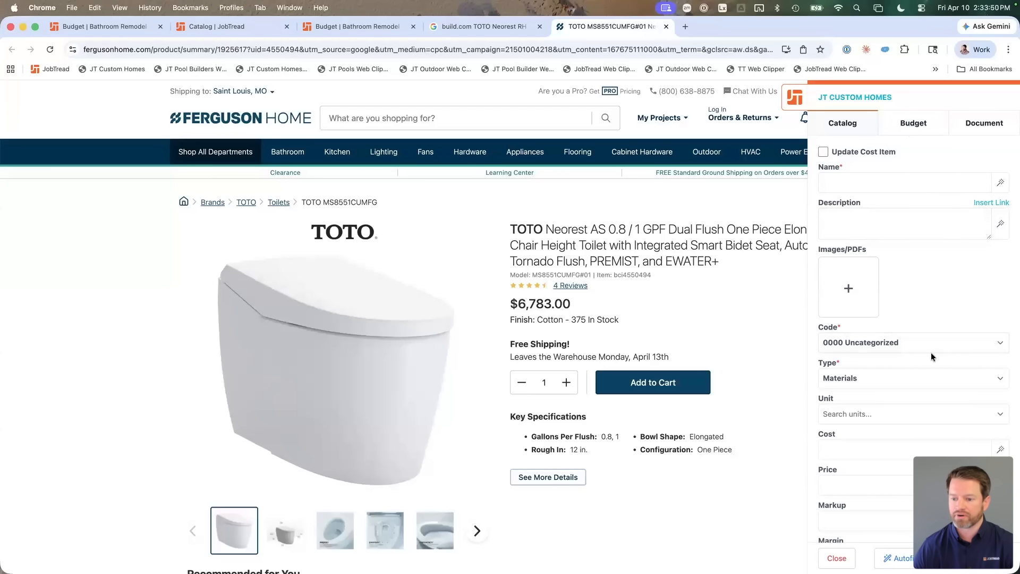
left_click(1001, 182)
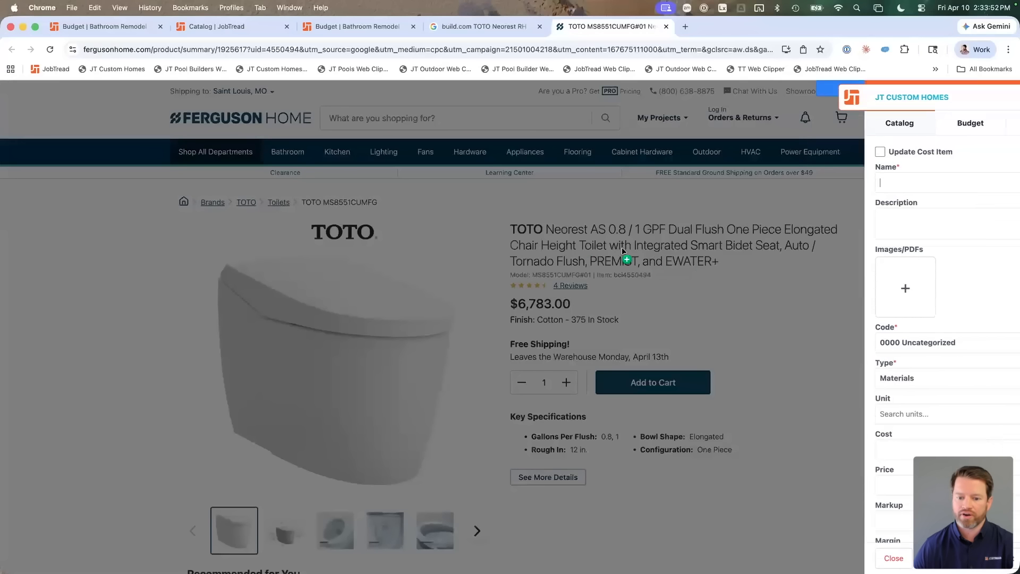
left_click(548, 235)
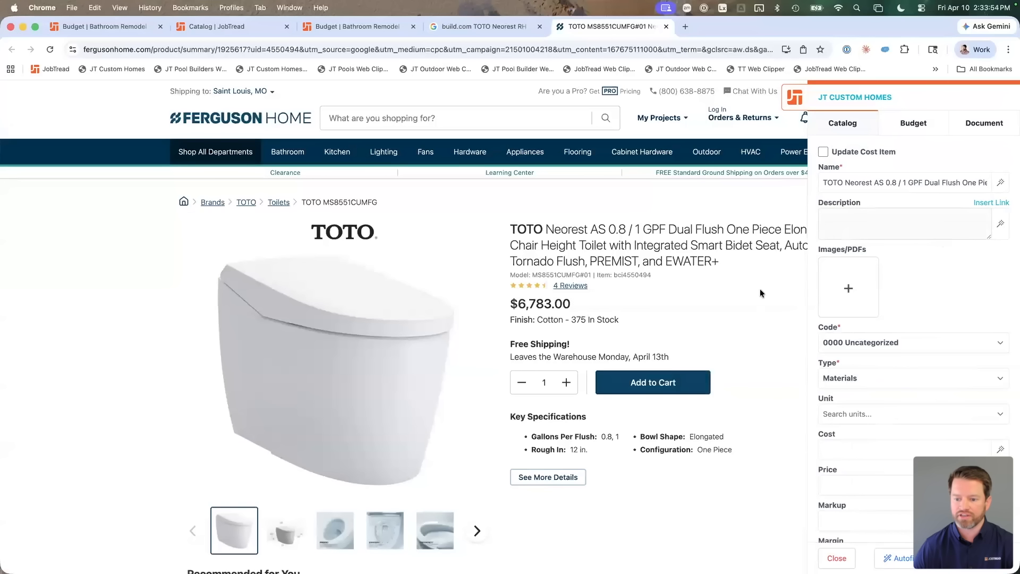
left_click(904, 183)
key("super+a")
key("BackSpace")
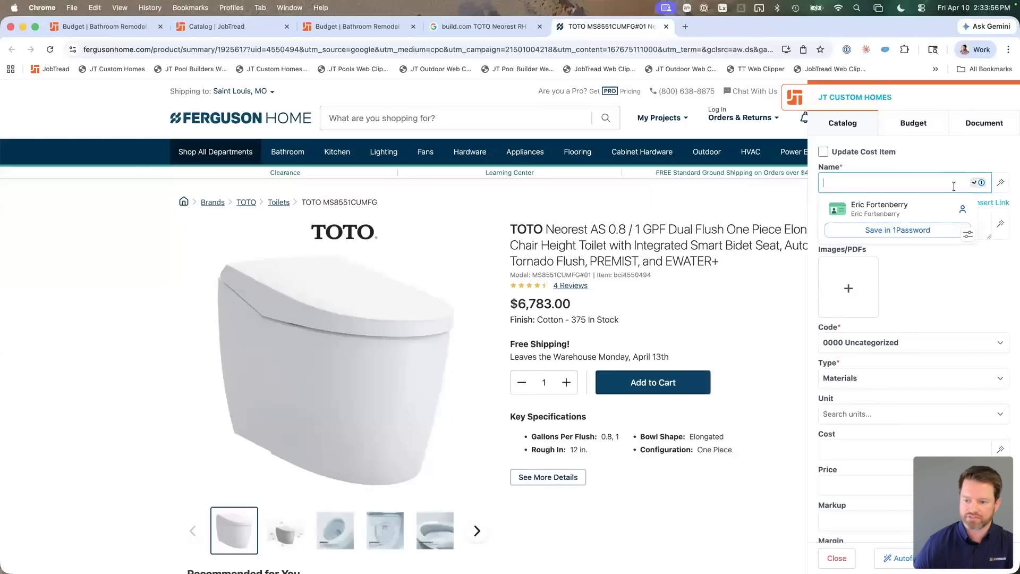
Step: Autofill the catalog item's name, description, photo and cost from the TOTO Neorest product page
left_click(968, 283)
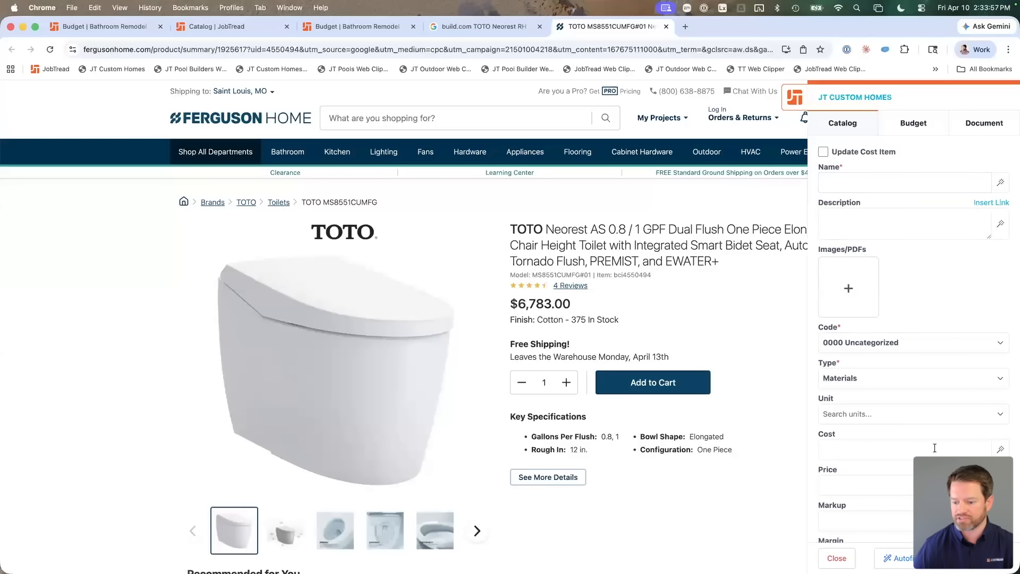
left_click(900, 558)
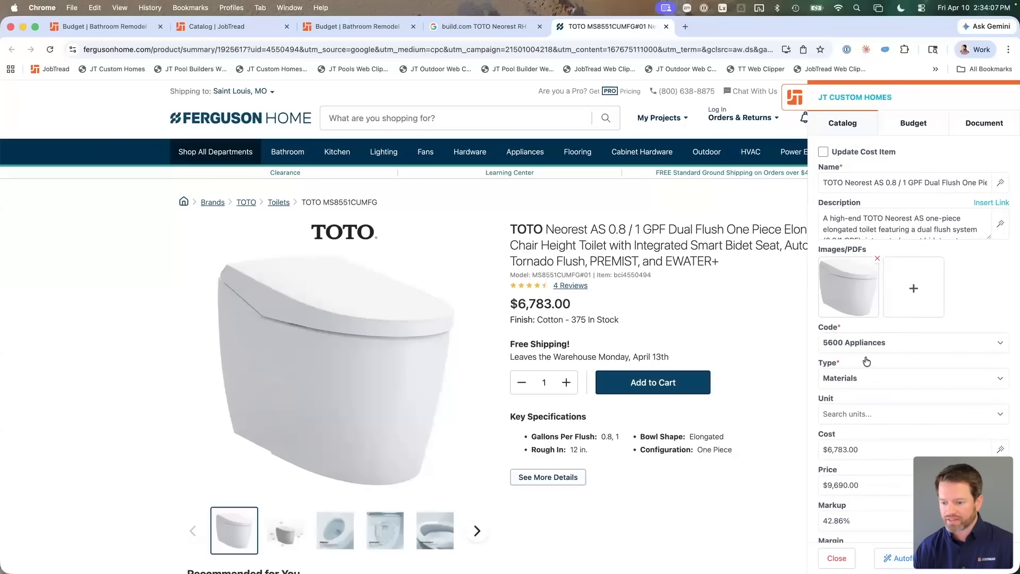
scroll(871, 324, "down", 3)
scroll(871, 324, "down", 1)
Step: Set the unit to Each and review the form: 5600 Appliances, $6,783.00 cost, $9,690.00 price
left_click(874, 303)
type("ea")
left_click(851, 340)
scroll(875, 333, "down", 10)
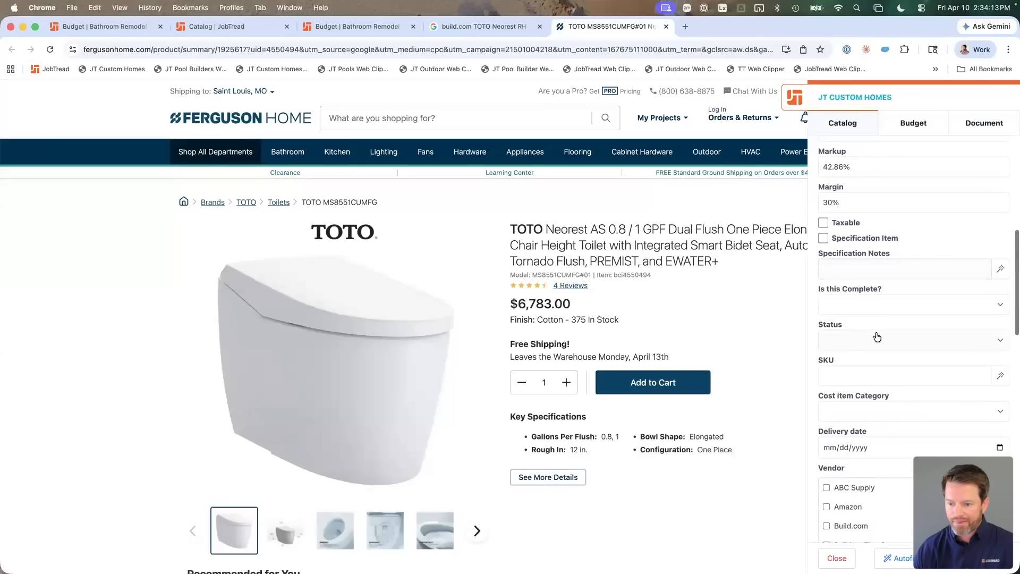
scroll(877, 336, "down", 13)
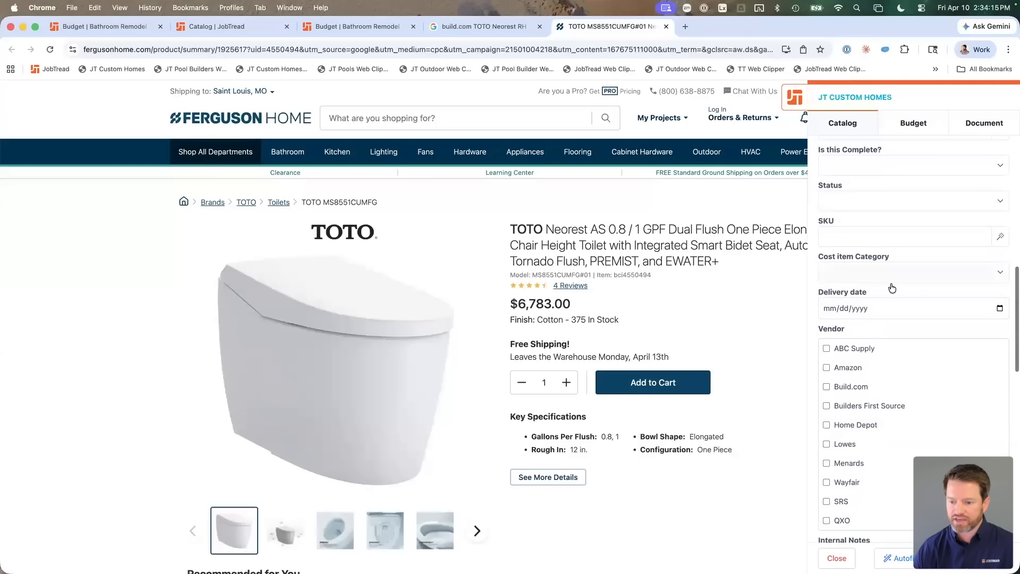
scroll(904, 318, "down", 15)
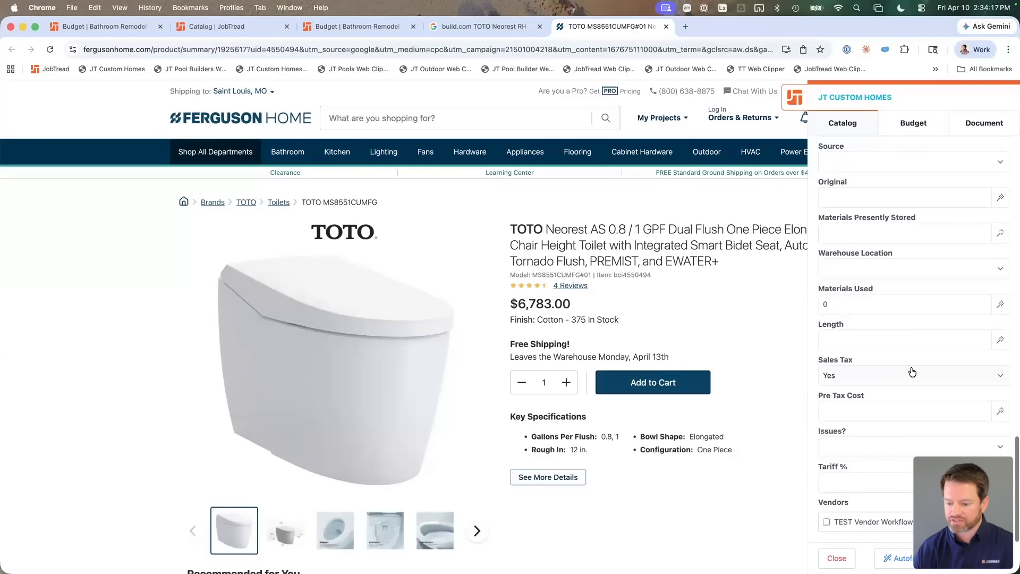
scroll(912, 371, "up", 20)
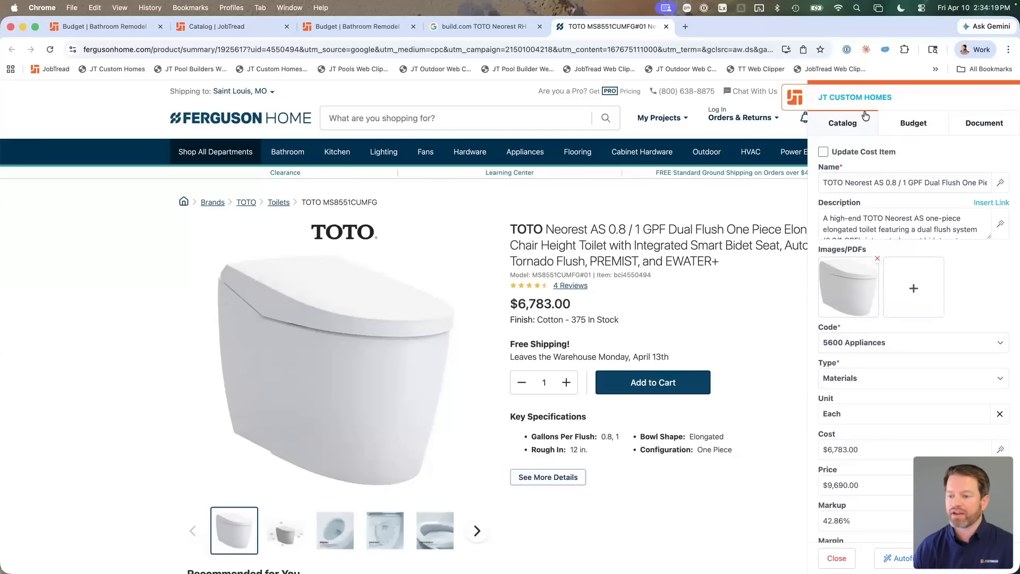
Step: Target the existing TOTO Neorest RH cost item in the Bathroom Remodel - 10x20 job budget
left_click(917, 126)
left_click(880, 165)
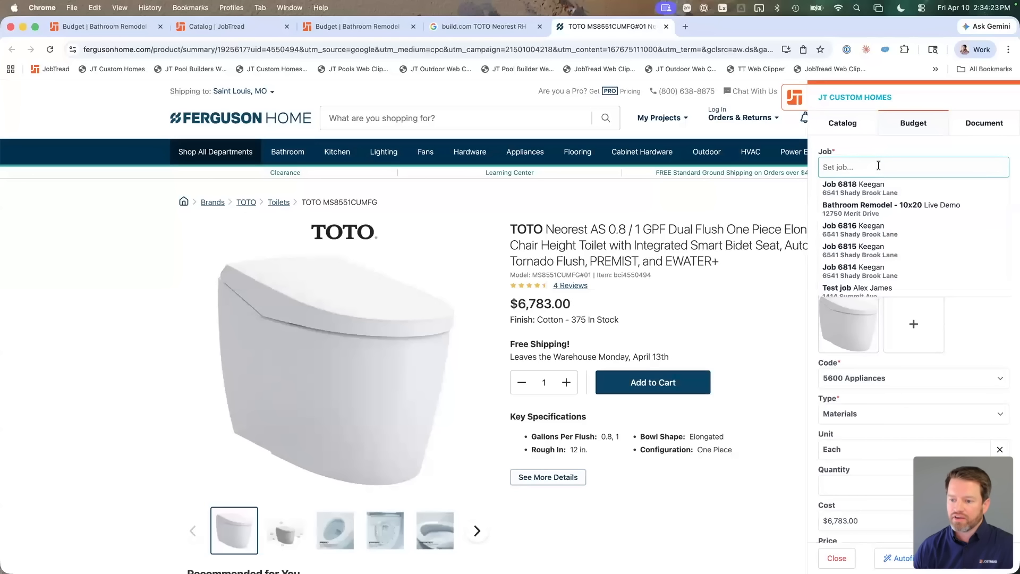
left_click(914, 207)
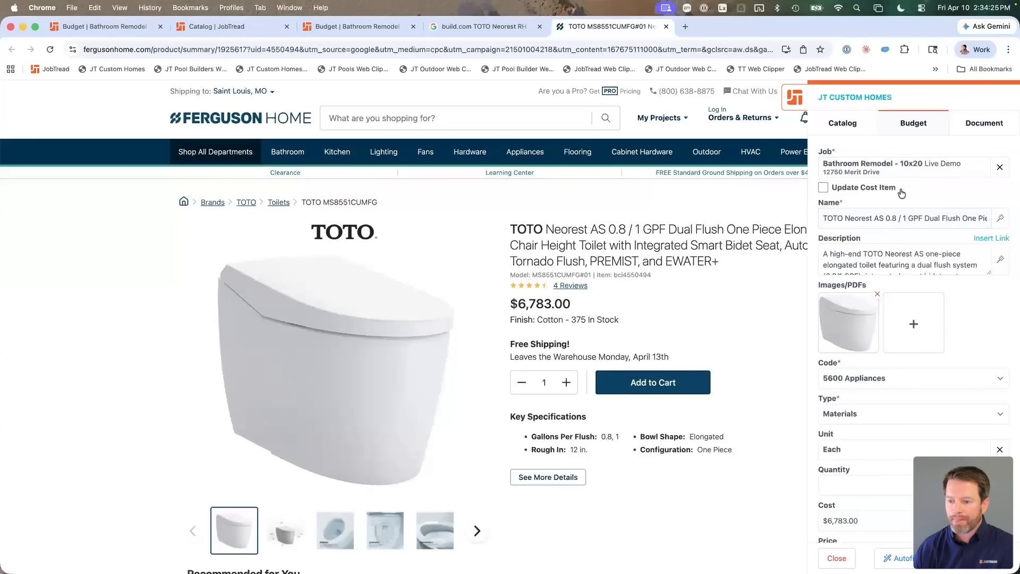
left_click(863, 189)
left_click(866, 218)
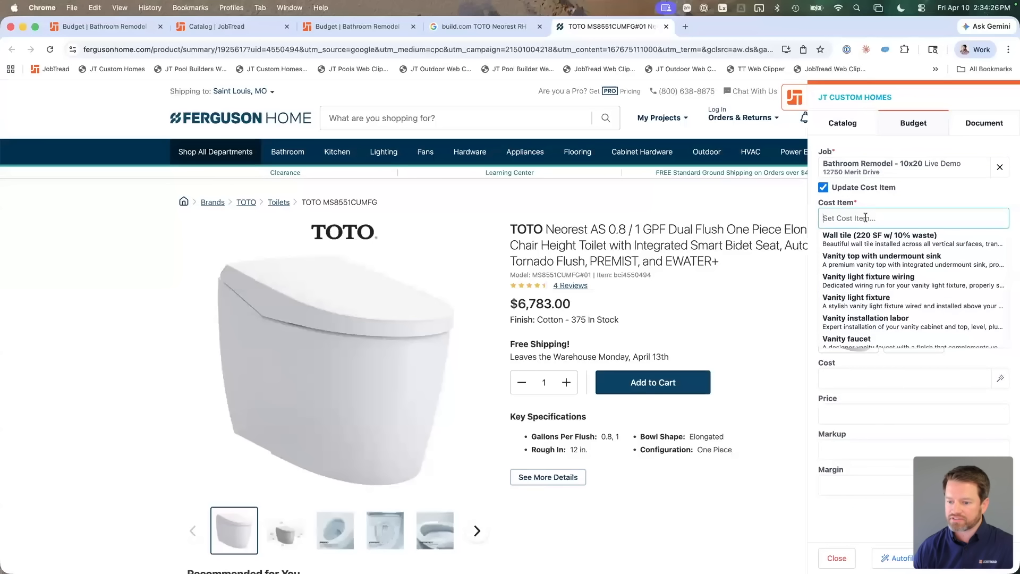
type("tot")
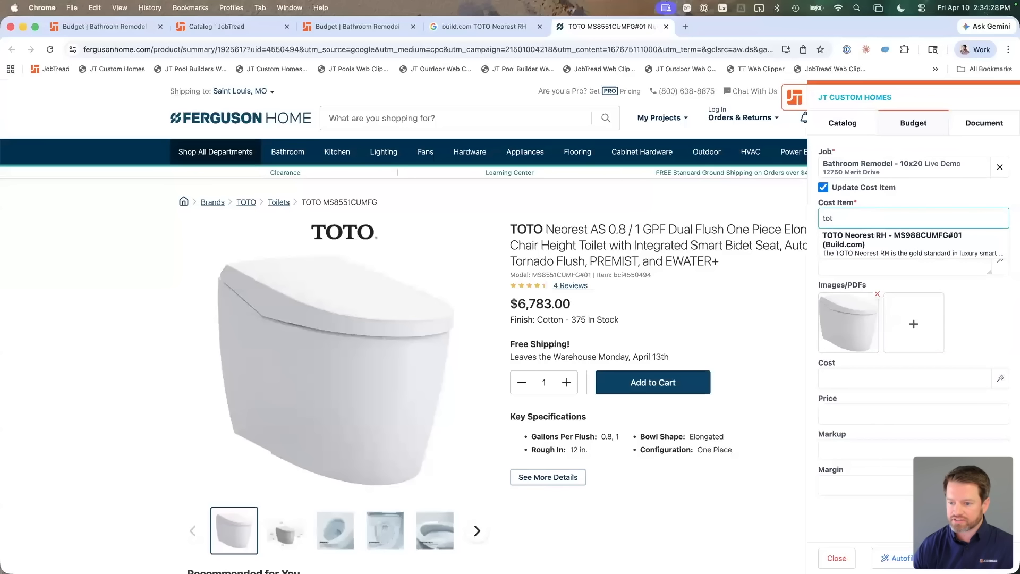
left_click(875, 245)
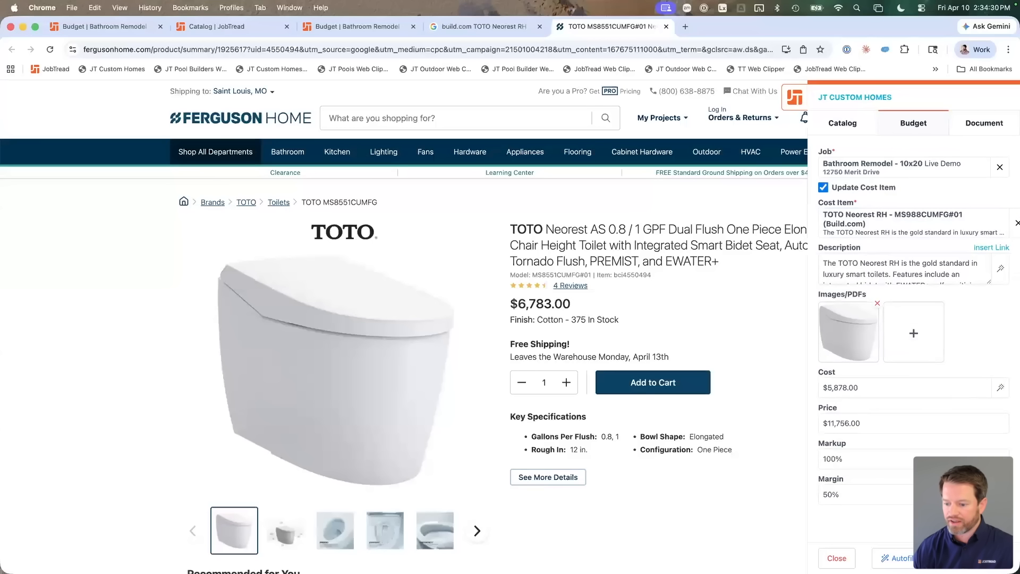
Step: Save the cost item update and open the Bathroom Remodel job budget
left_click(971, 558)
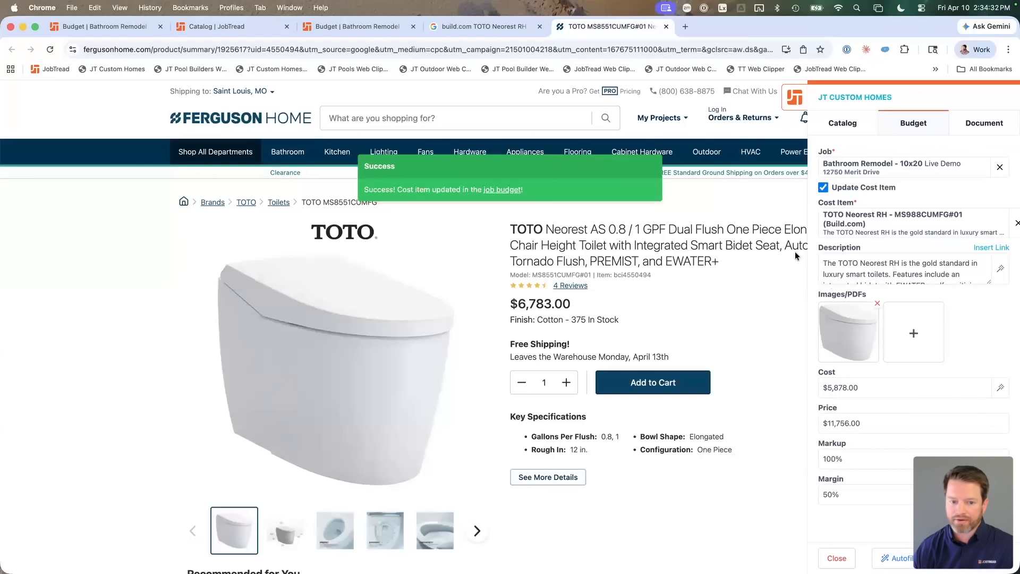
left_click(504, 190)
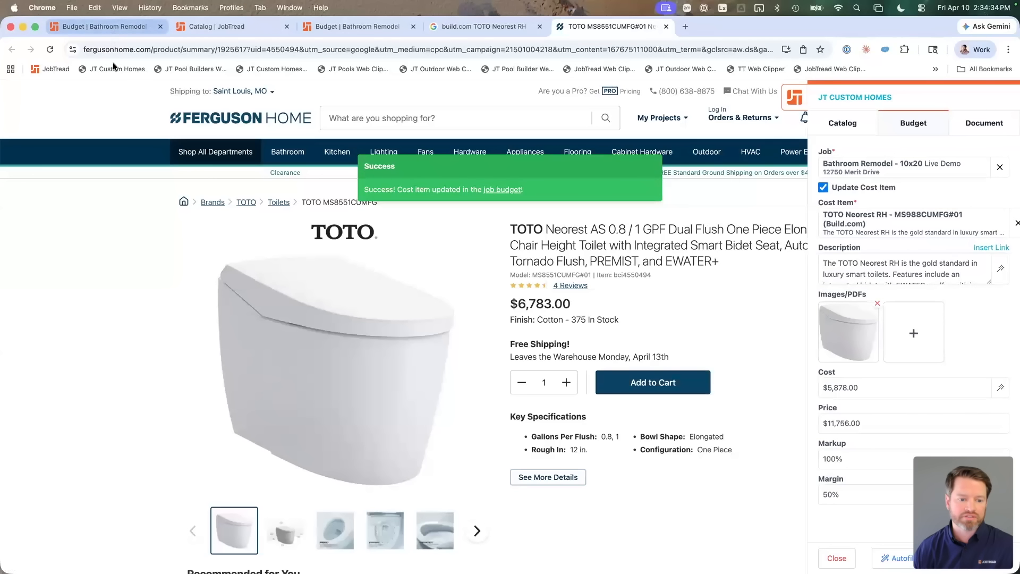
scroll(269, 426, "down", 3)
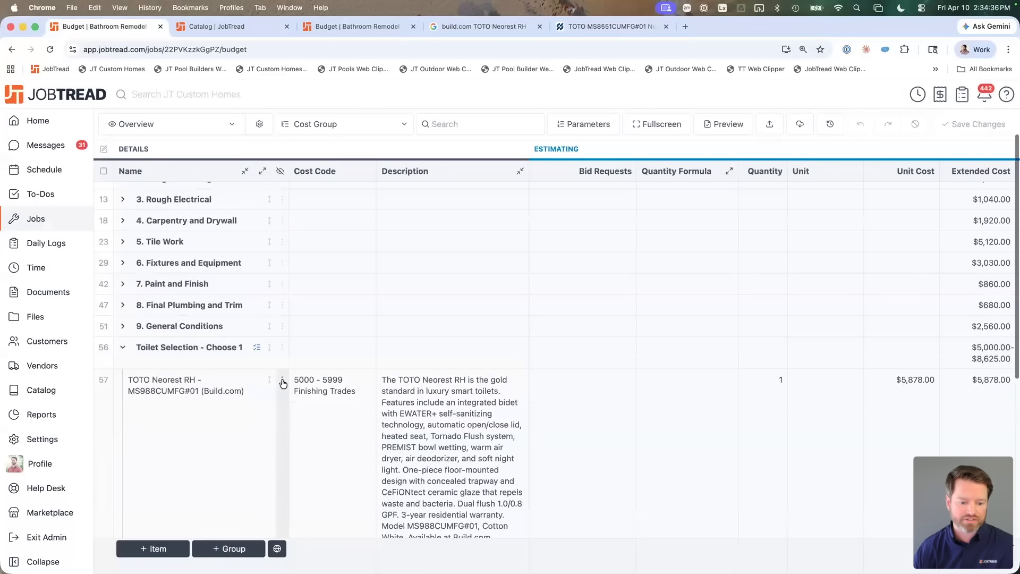
Step: Review the TOTO Neorest RH cost item's details, including its photo and $11,756.00 price
left_click(283, 383)
left_click(330, 381)
scroll(891, 373, "down", 3)
scroll(891, 373, "down", 10)
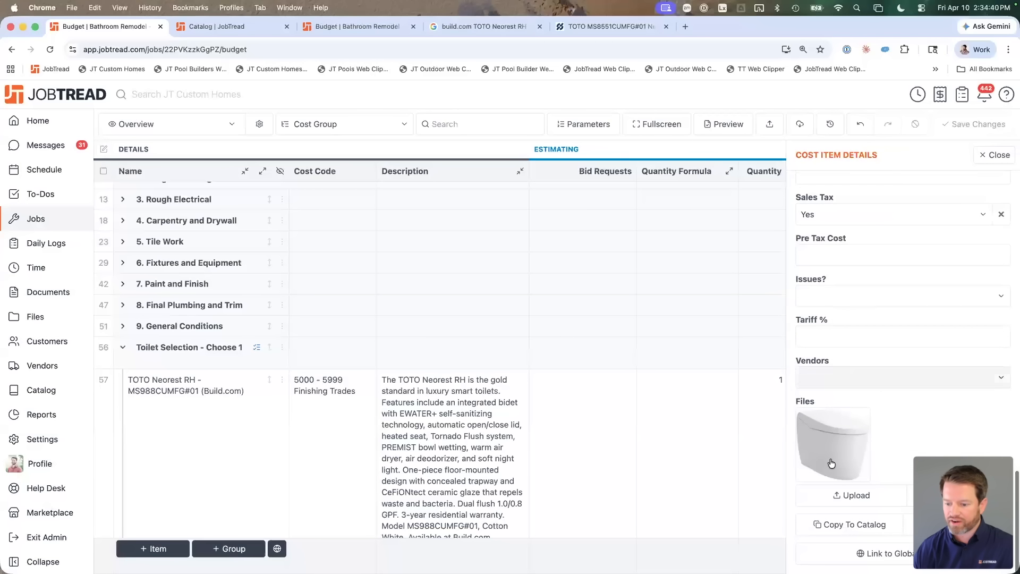
scroll(868, 393, "up", 1)
scroll(867, 391, "up", 20)
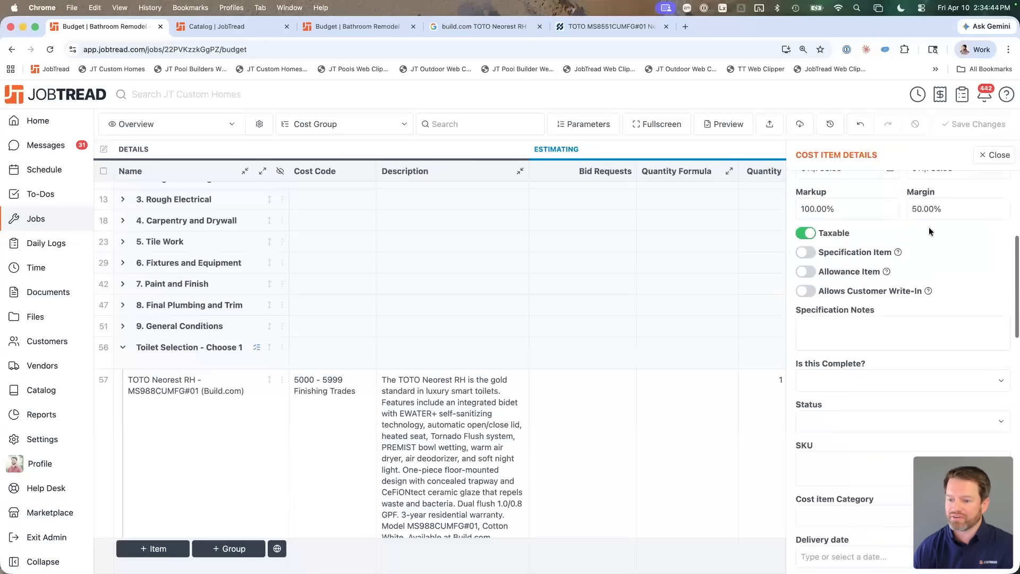
left_click(981, 166)
scroll(602, 243, "up", 1)
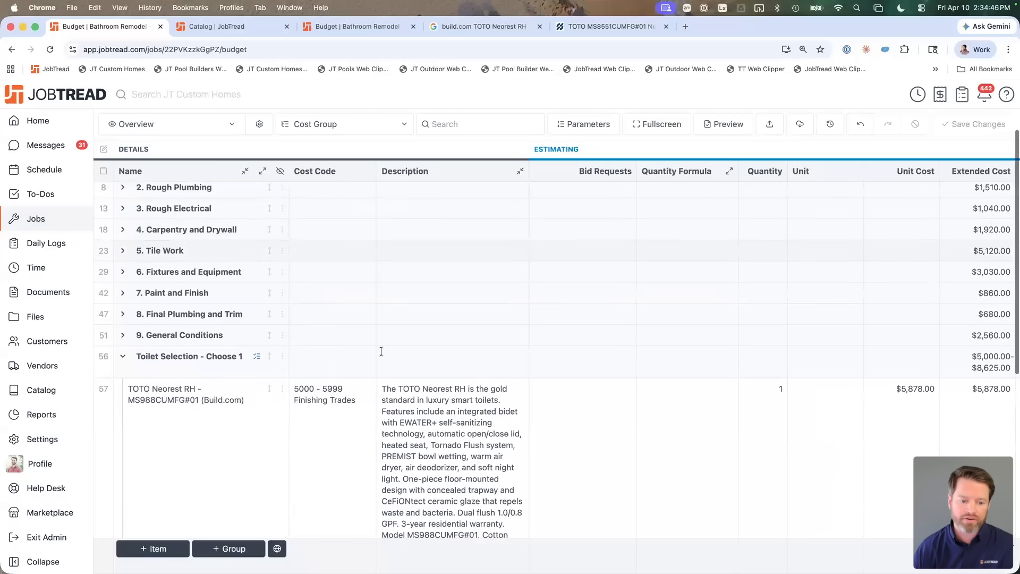
Step: Create a Selections Sheet from the Toilet Selection - Choose 1 group
left_click(105, 366)
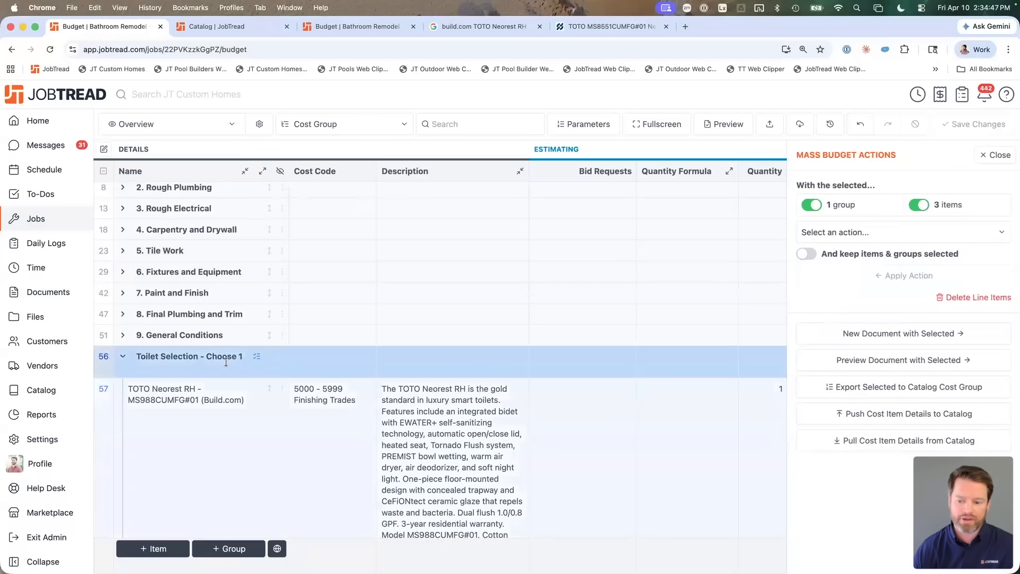
left_click(848, 335)
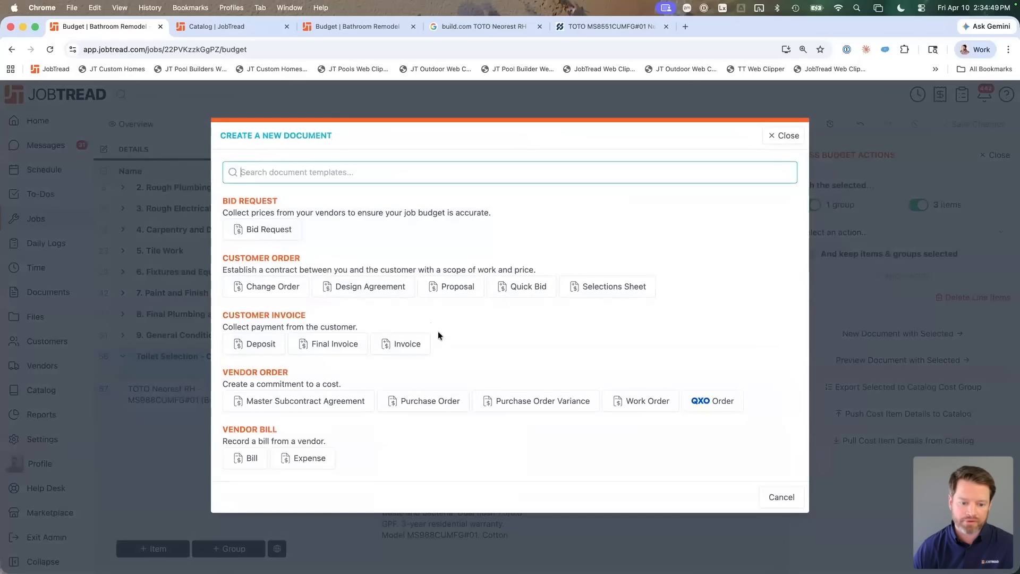
left_click(595, 290)
left_click(781, 489)
scroll(425, 381, "down", 4)
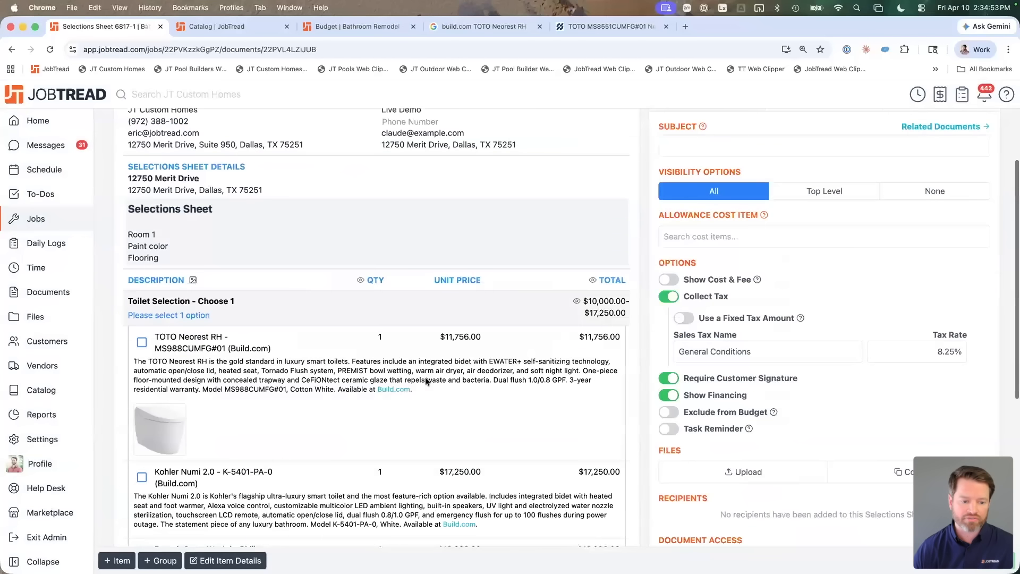
Step: Show the JT Custom Homes Sales KPIs home dashboard in a left-half Chrome window beside Claude
scroll(426, 381, "down", 3)
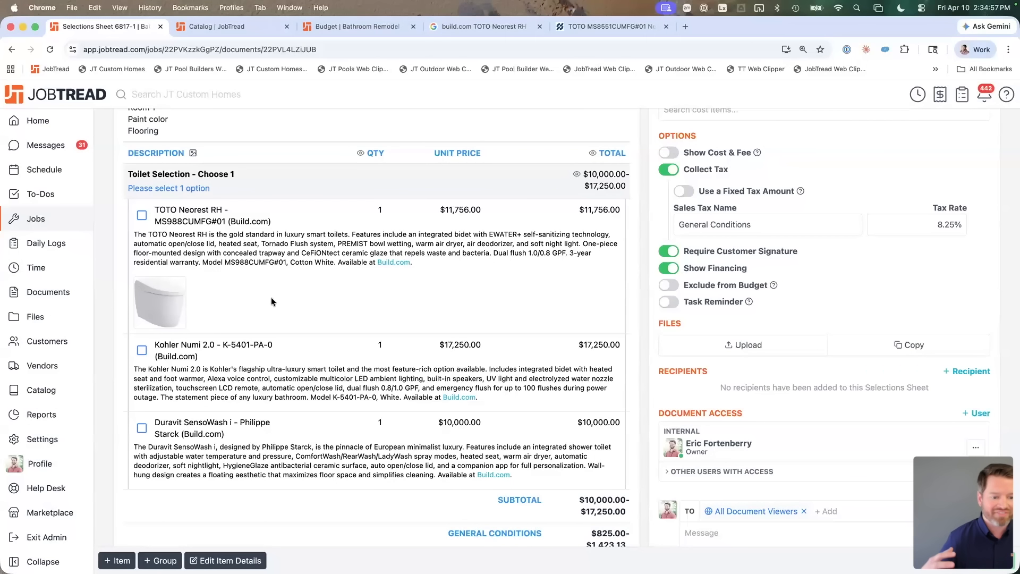
scroll(271, 302, "up", 6)
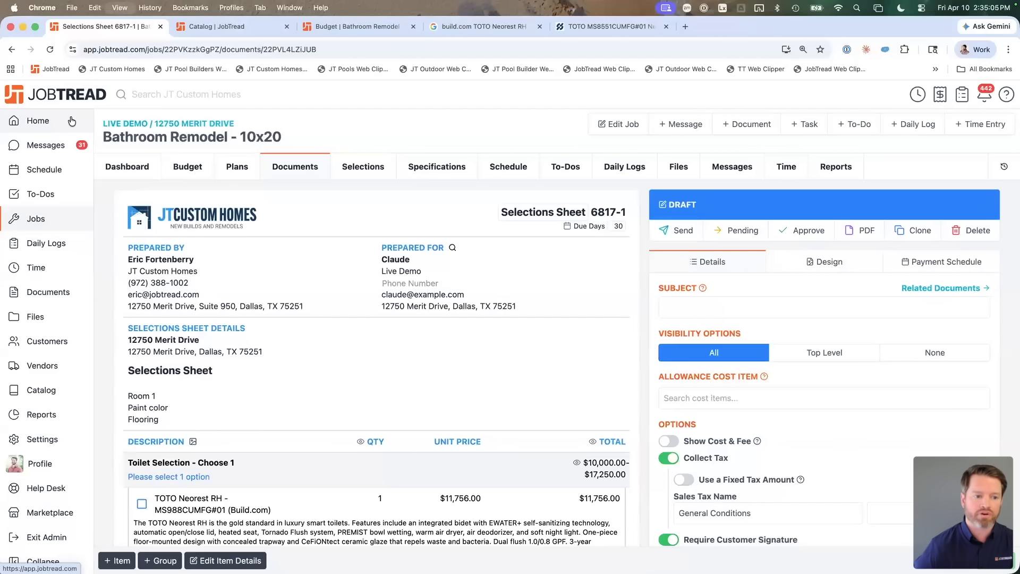
scroll(309, 110, "down", 1)
left_click(12, 108)
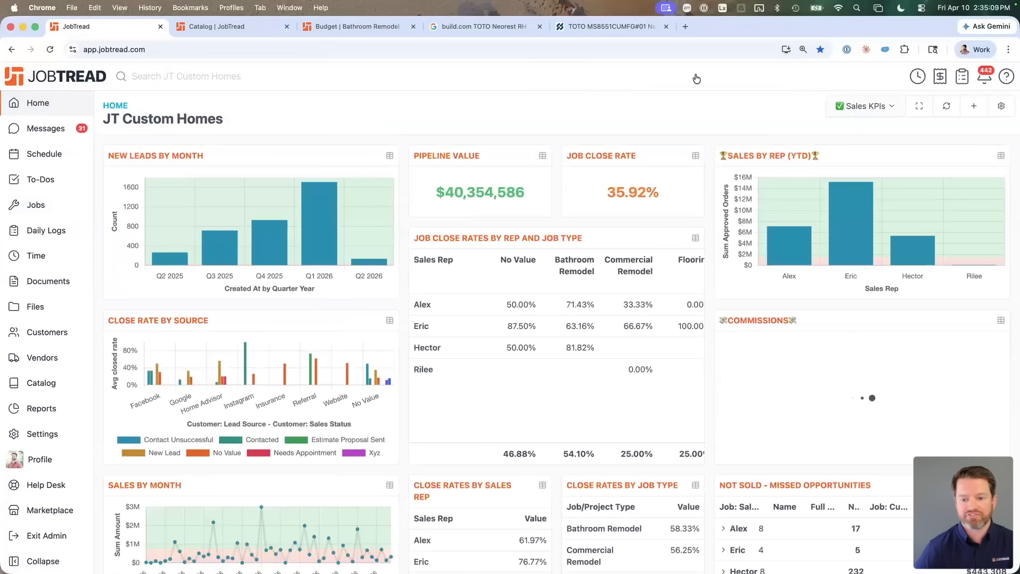
left_click(859, 108)
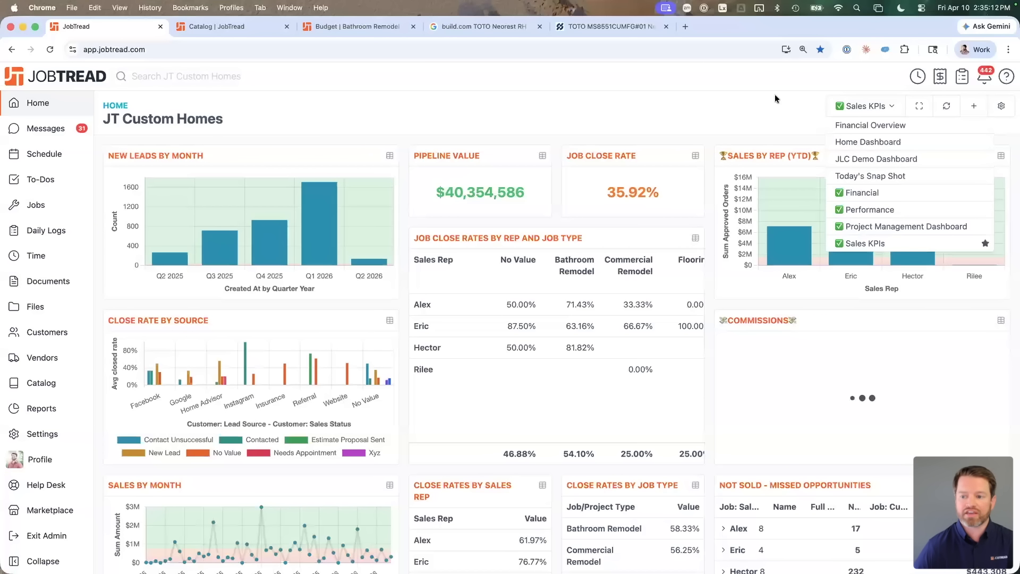
left_click(749, 107)
key("ctrl+alt+Left")
left_click(801, 483)
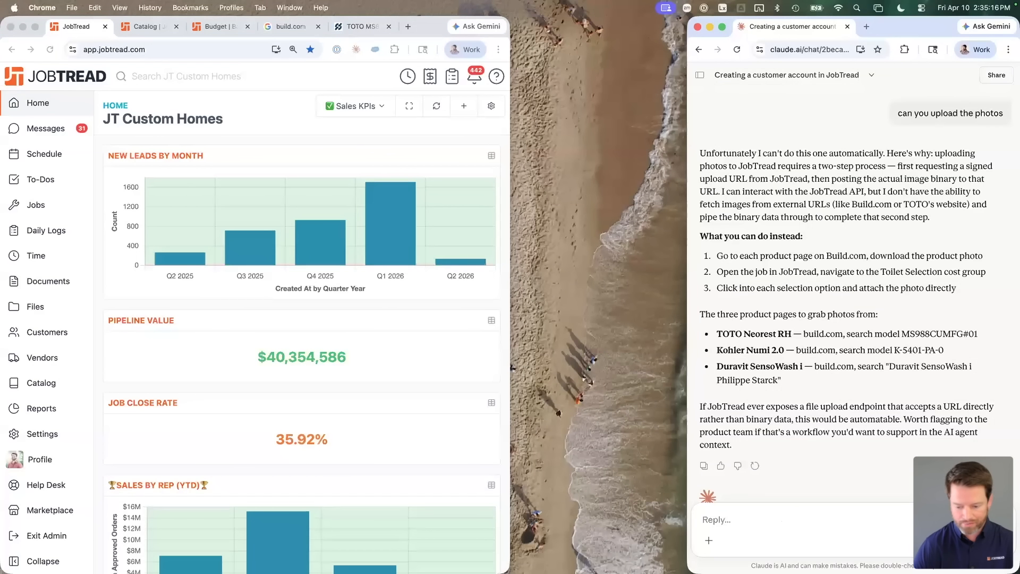
Step: Ask Claude for a Lead Pipeline dashboard with a tile counting new customer accounts per month
type("b uil")
key("super+a")
key("BackSpace")
type("In")
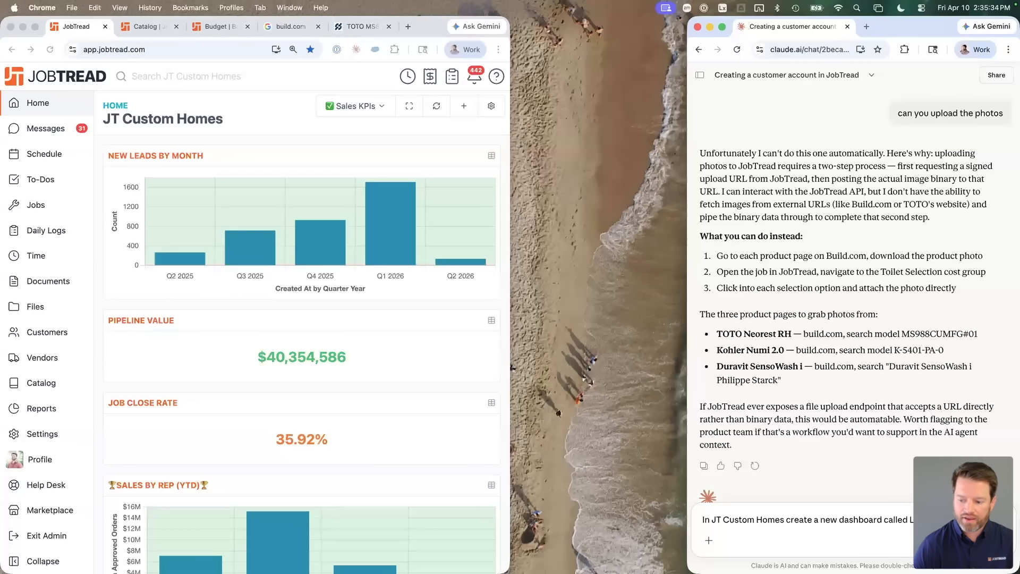
type("dashboard tile to show me the nubmer")
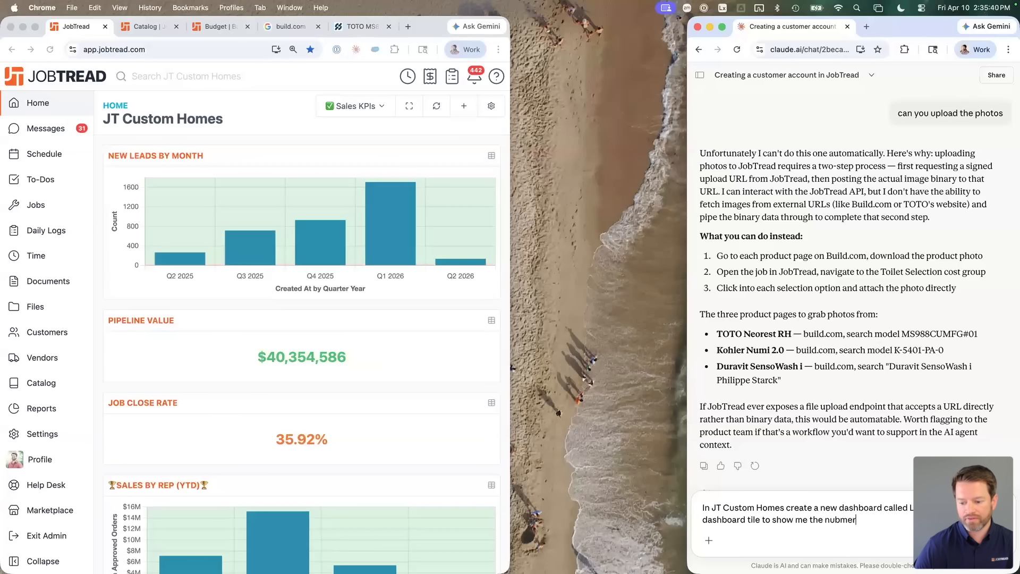
key("alt+shift+Left")
type("number of")
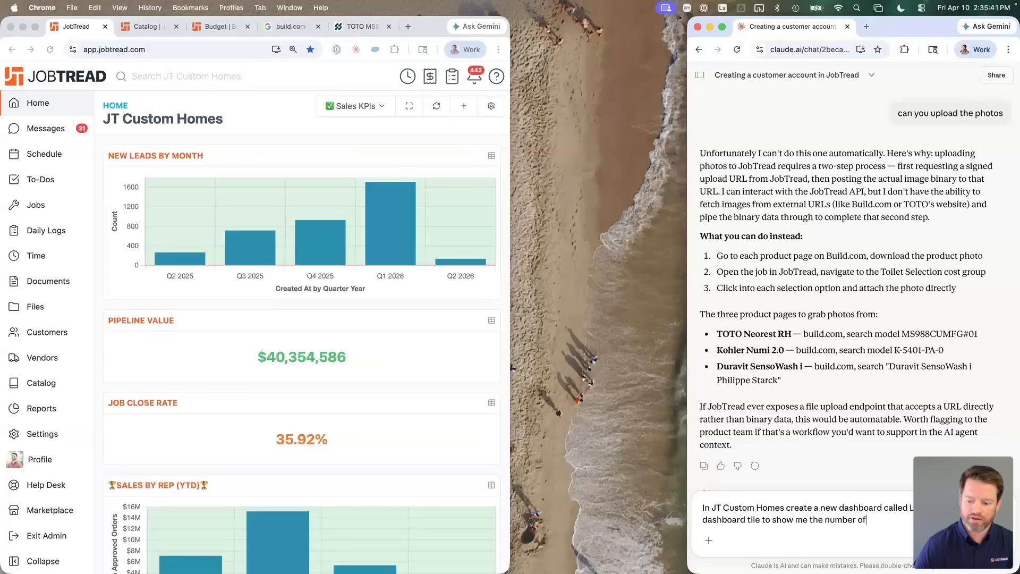
type(" customer a ")
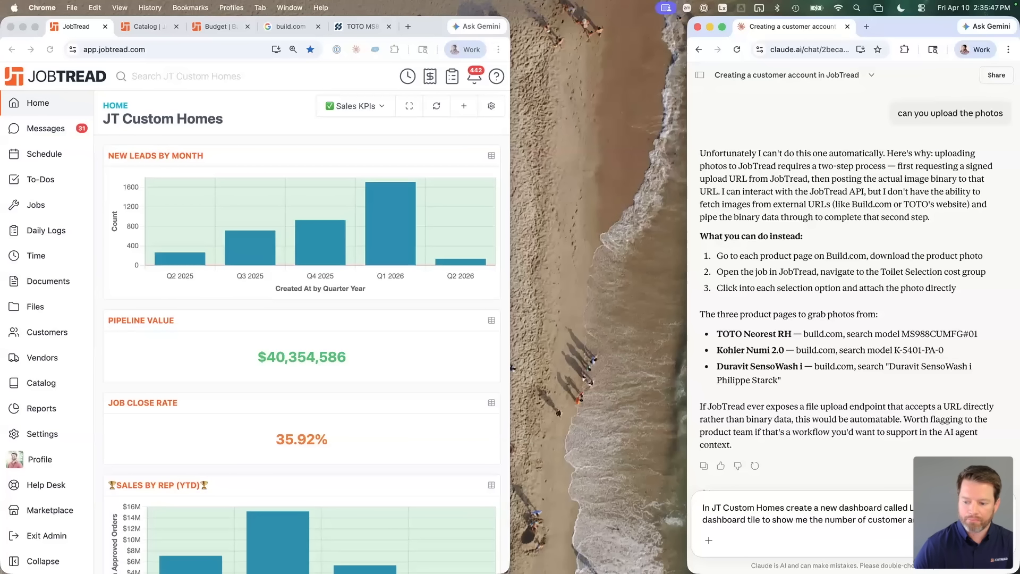
type("month.")
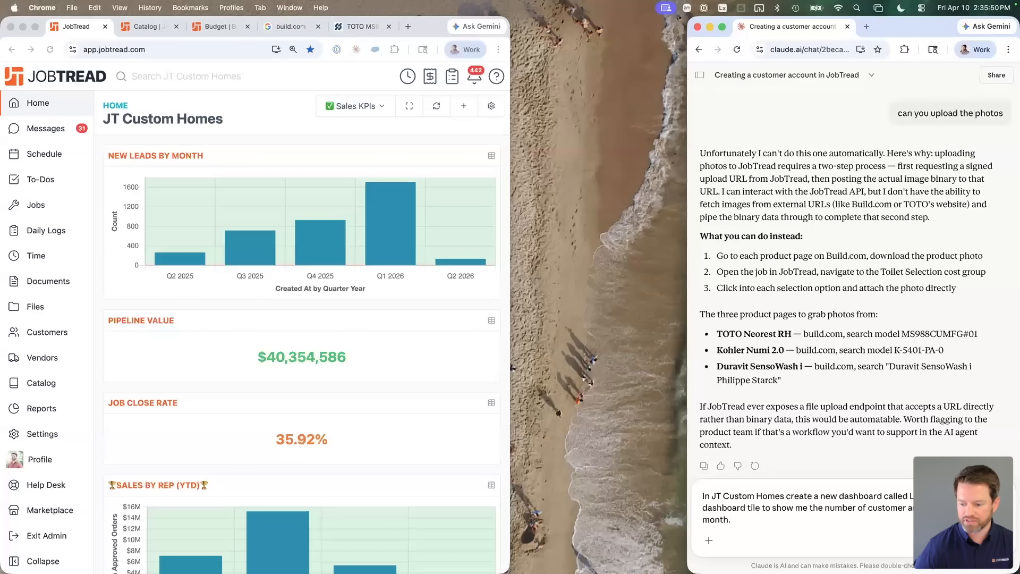
key("Return")
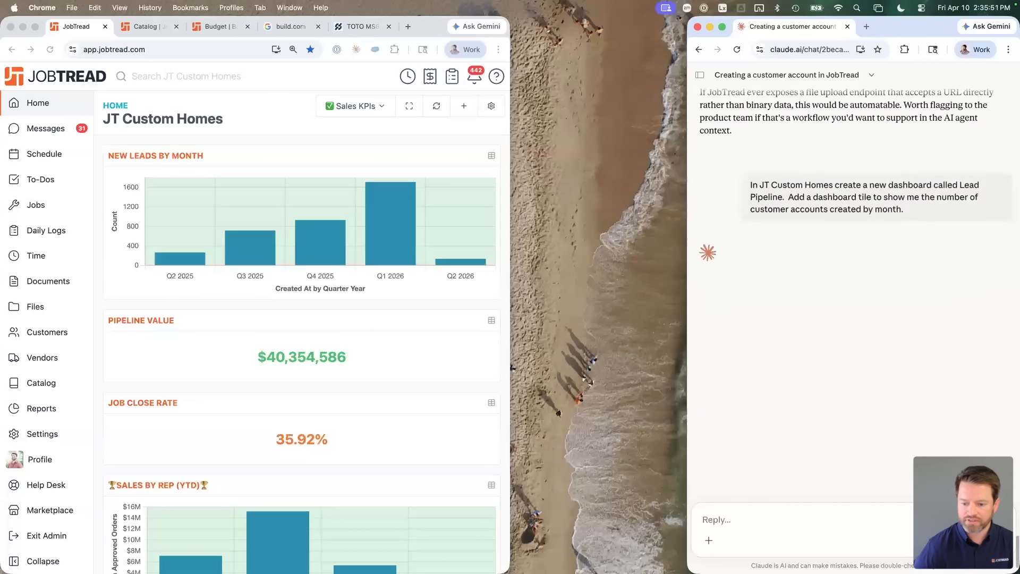
Step: Resize the JobTread and Claude windows side by side while checking the Sales KPIs dashboard list
left_click_drag(508, 145, 688, 145)
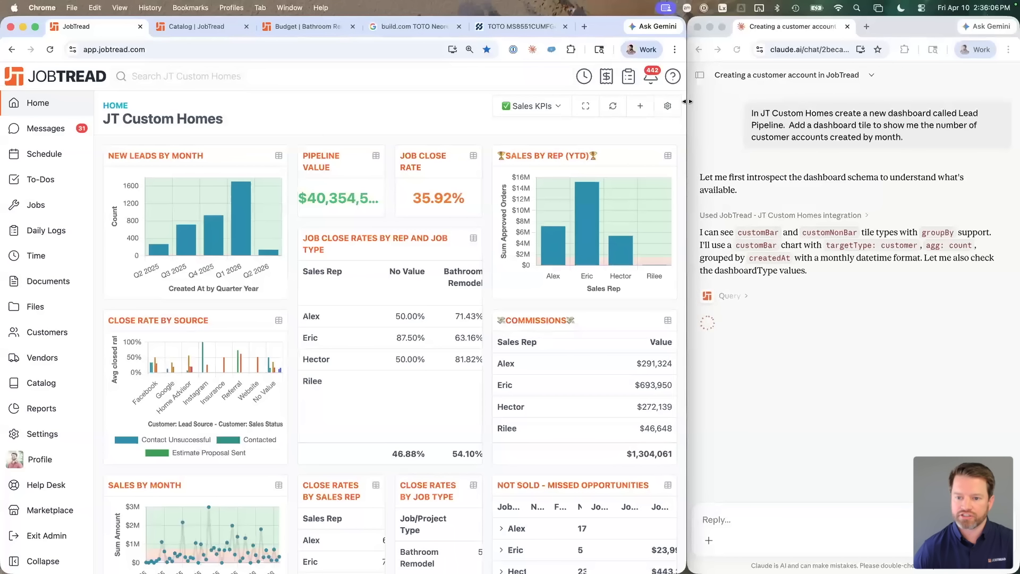
left_click_drag(723, 105, 787, 105)
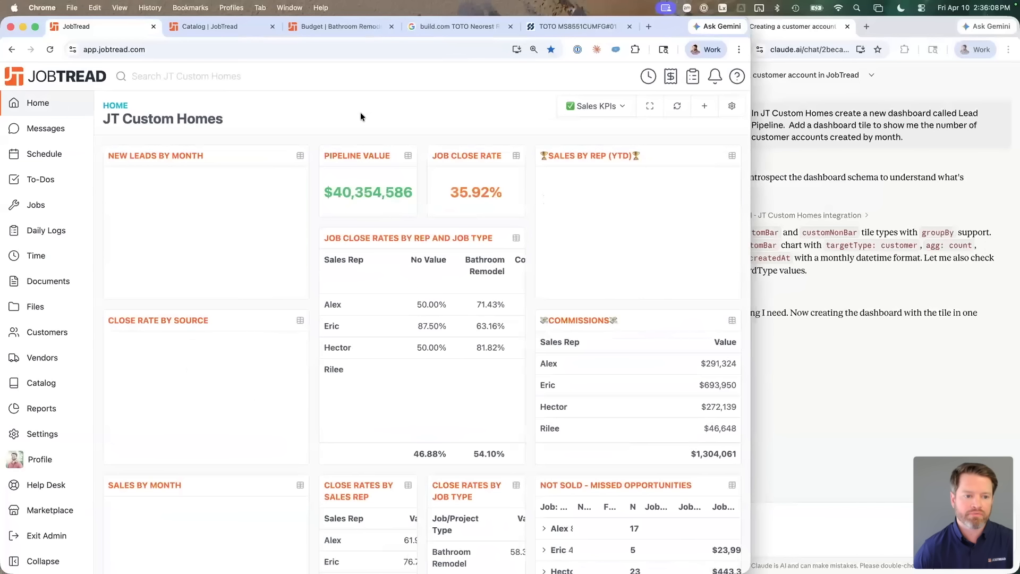
left_click(624, 107)
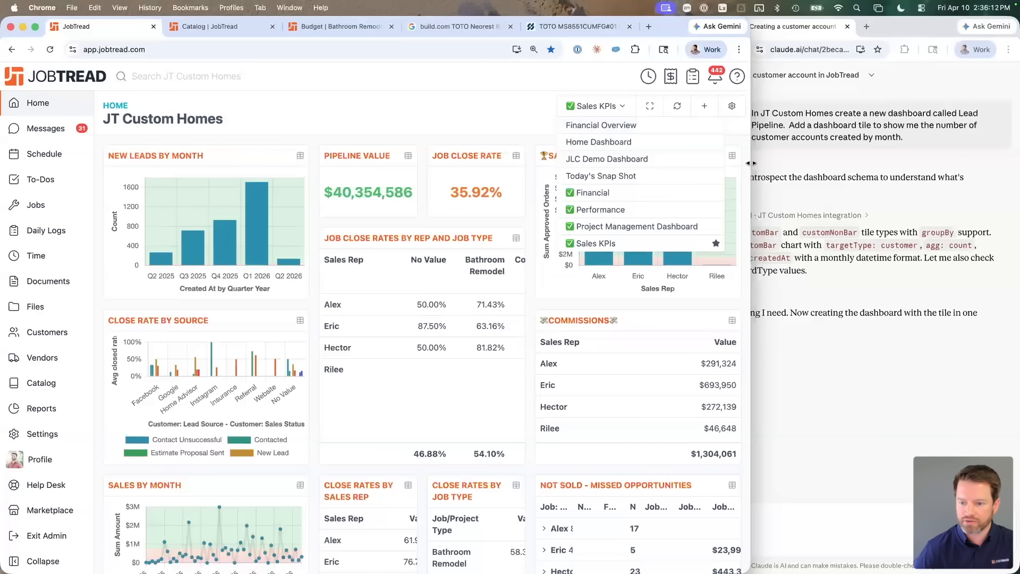
left_click_drag(752, 159, 687, 160)
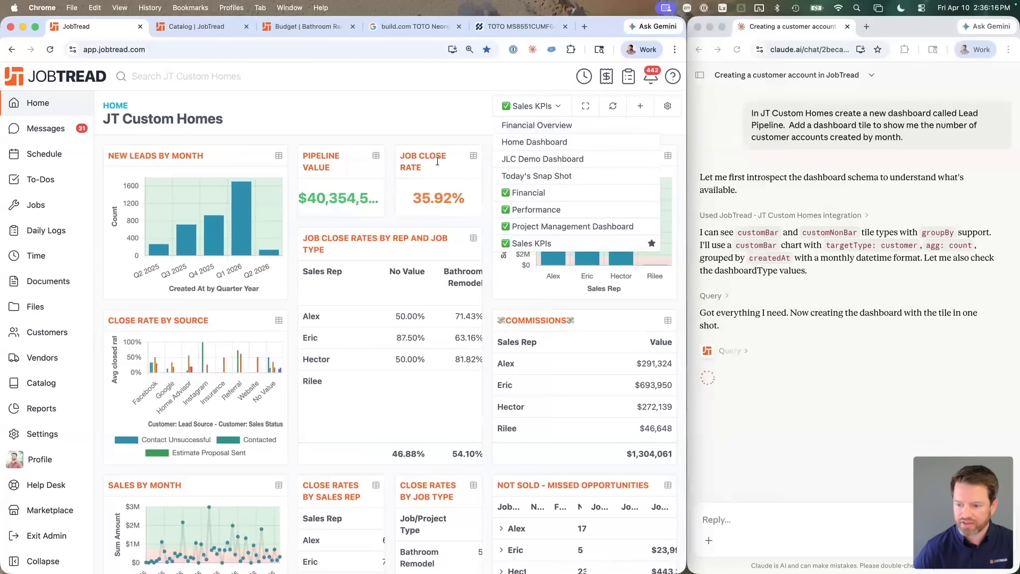
left_click(304, 107)
left_click(525, 111)
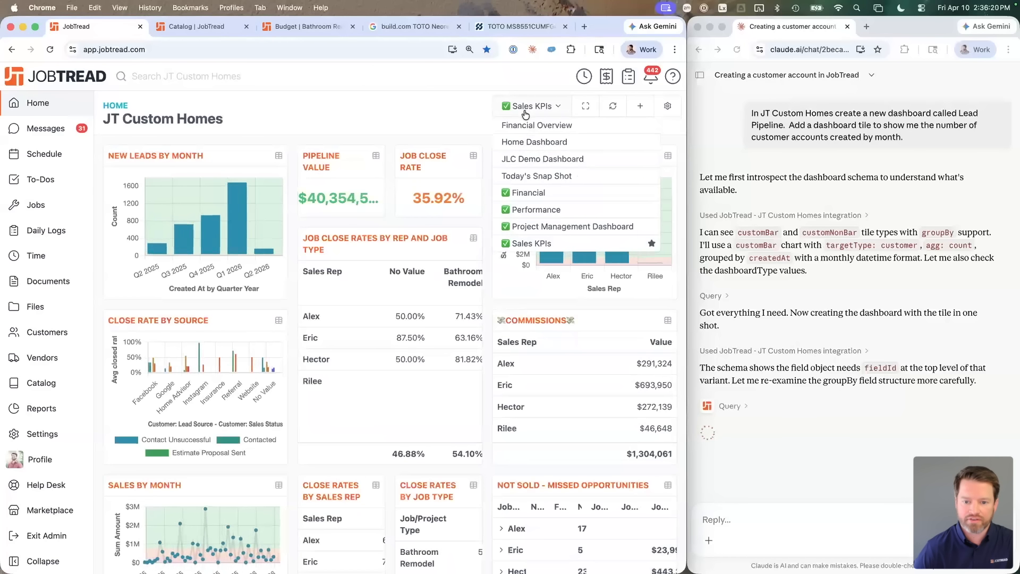
left_click(421, 107)
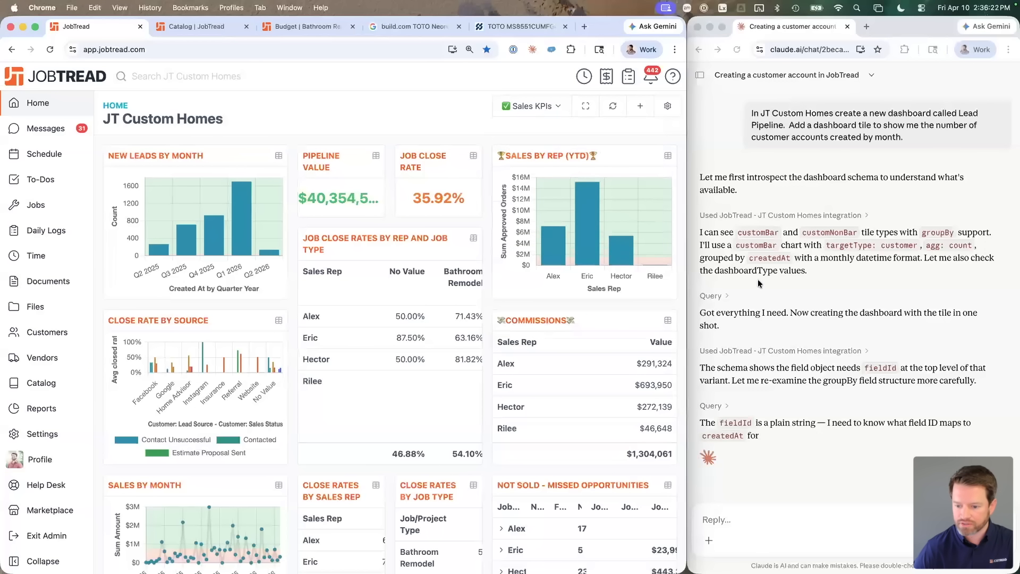
Step: Check JobTread's dashboard list for Lead Pipeline and reload the page to pick it up
scroll(775, 335, "down", 2)
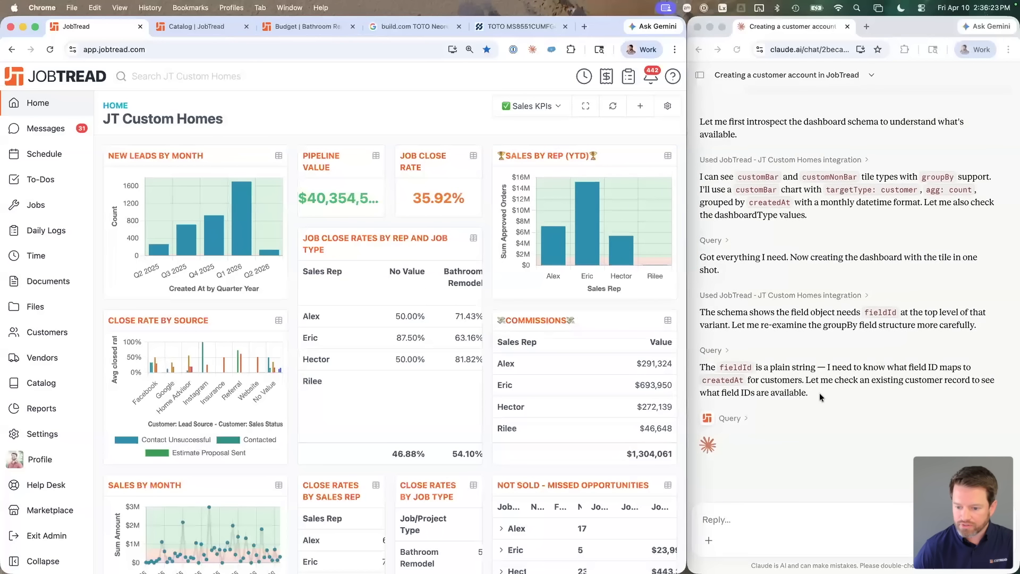
scroll(430, 103, "down", 2)
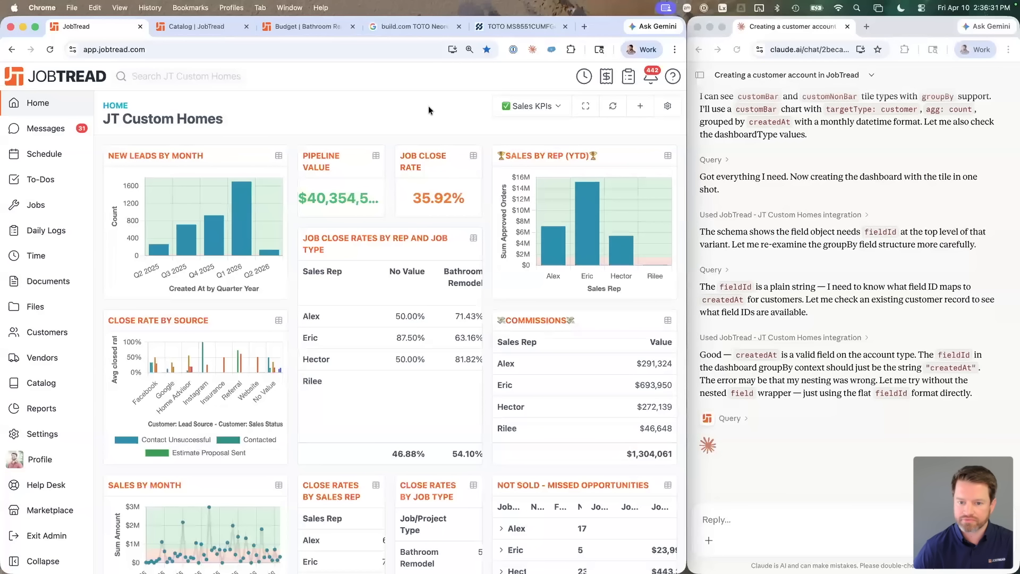
left_click(529, 106)
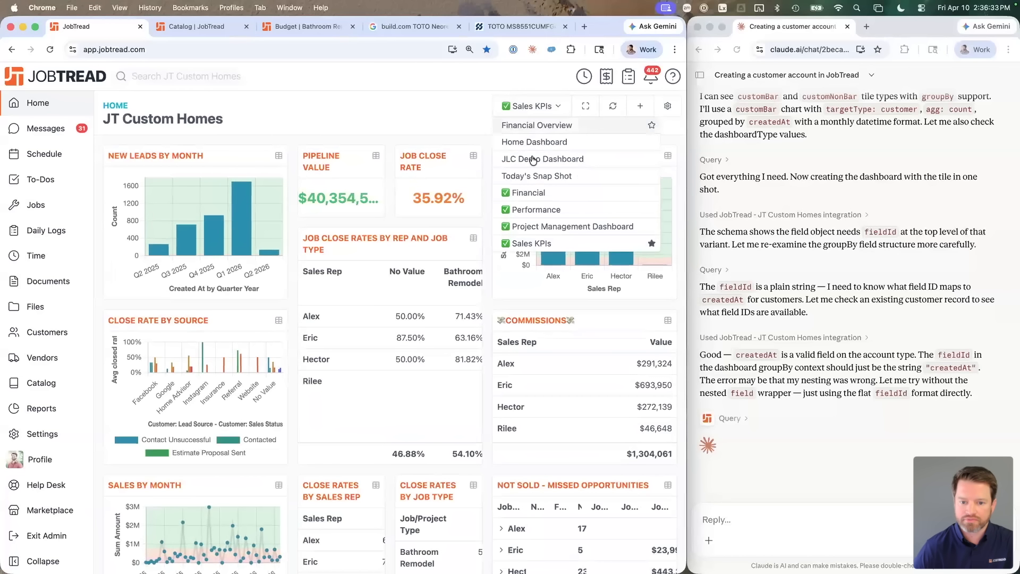
left_click(444, 113)
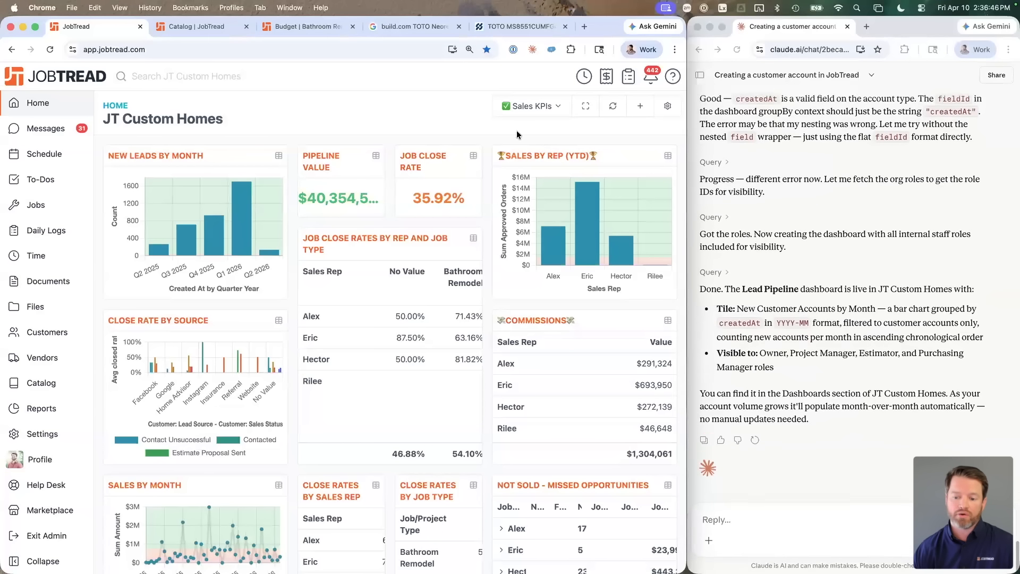
key("super+r")
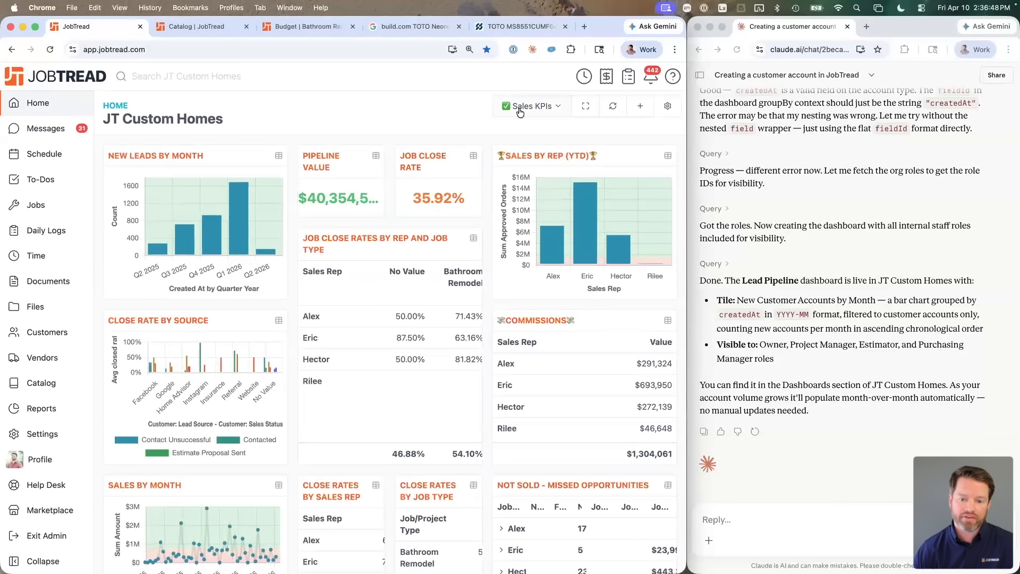
left_click(532, 106)
left_click(533, 178)
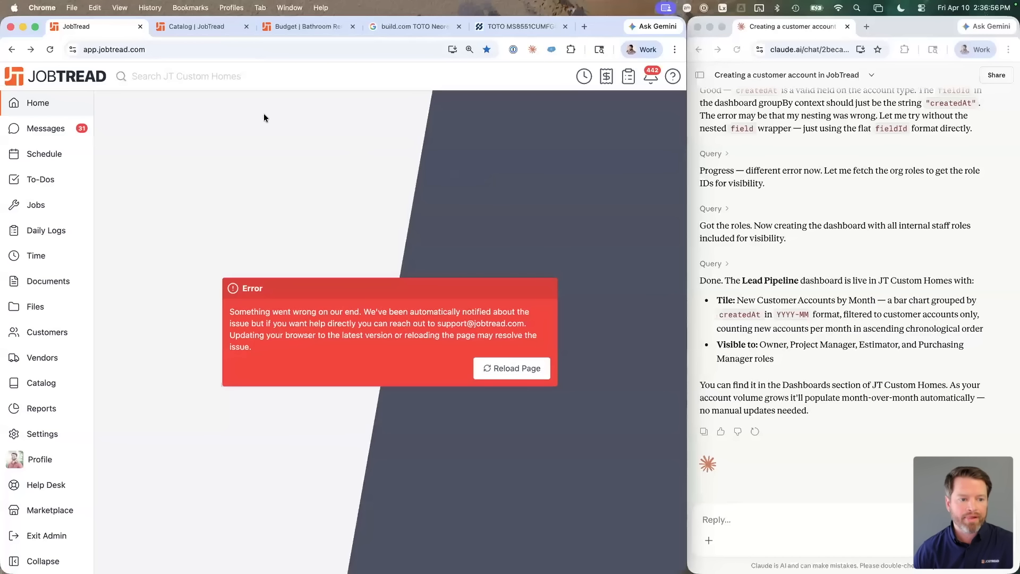
left_click(39, 130)
left_click(38, 106)
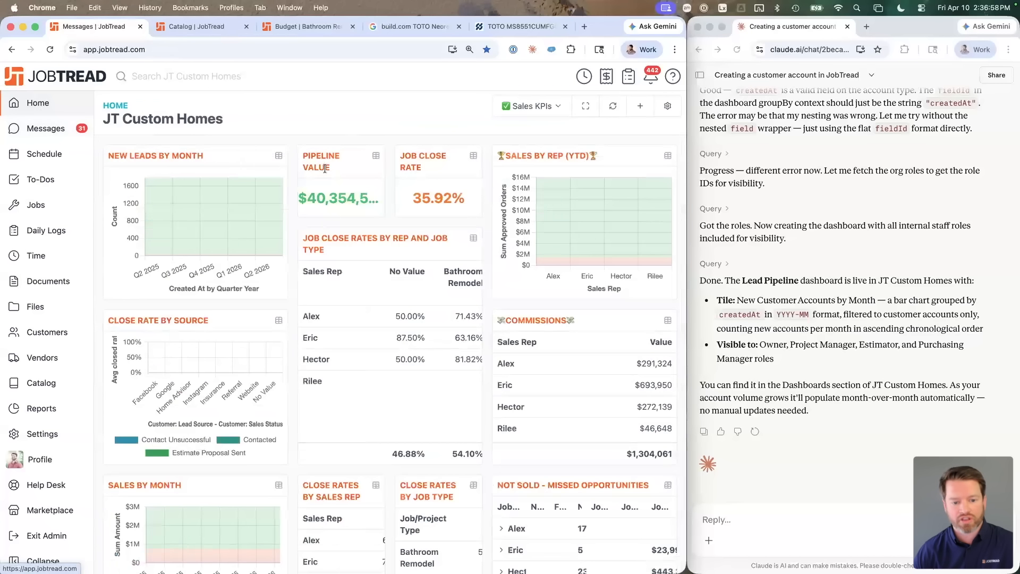
left_click(822, 362)
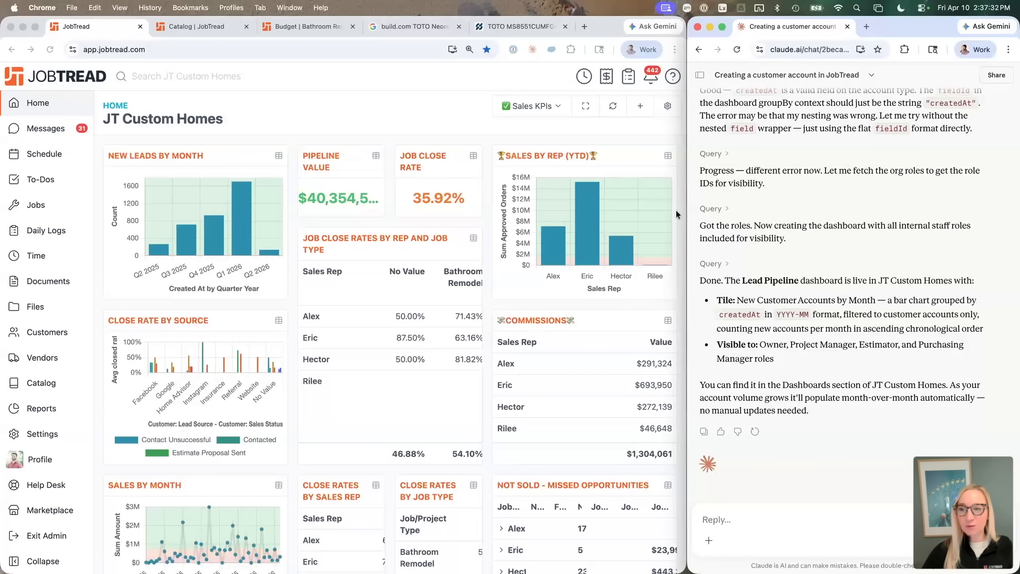
scroll(814, 297, "up", 3)
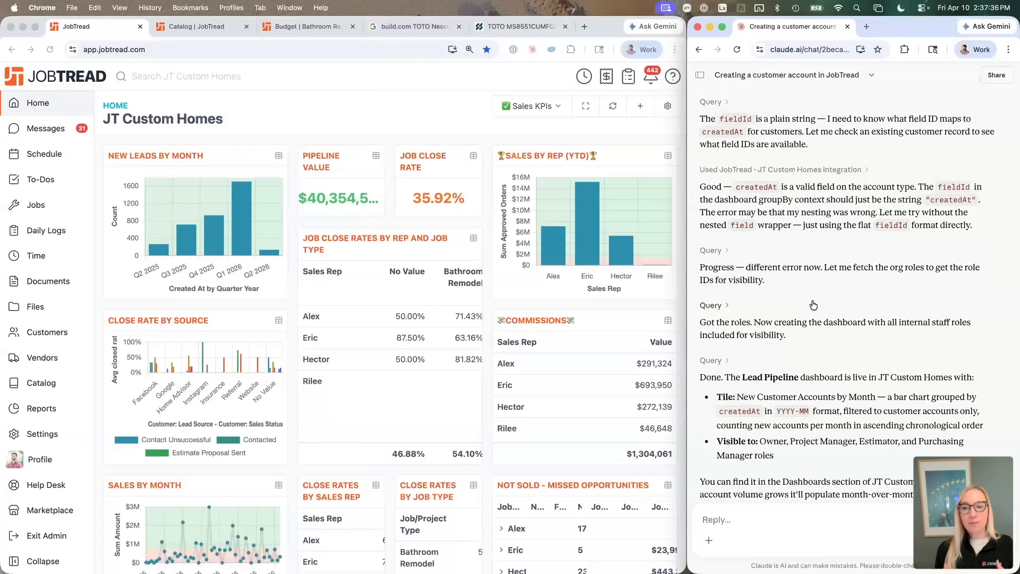
scroll(814, 304, "down", 3)
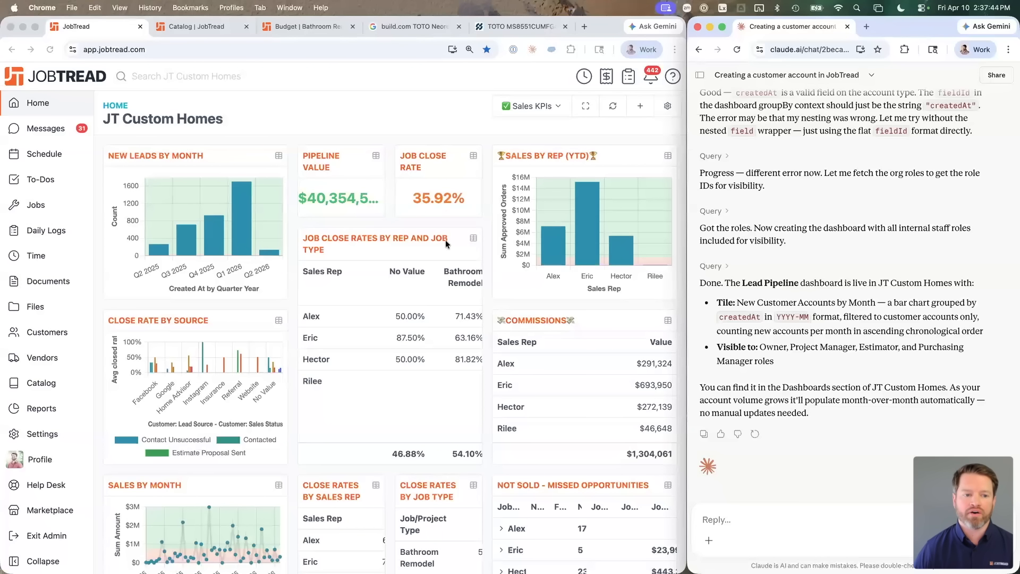
key("ctrl+Right")
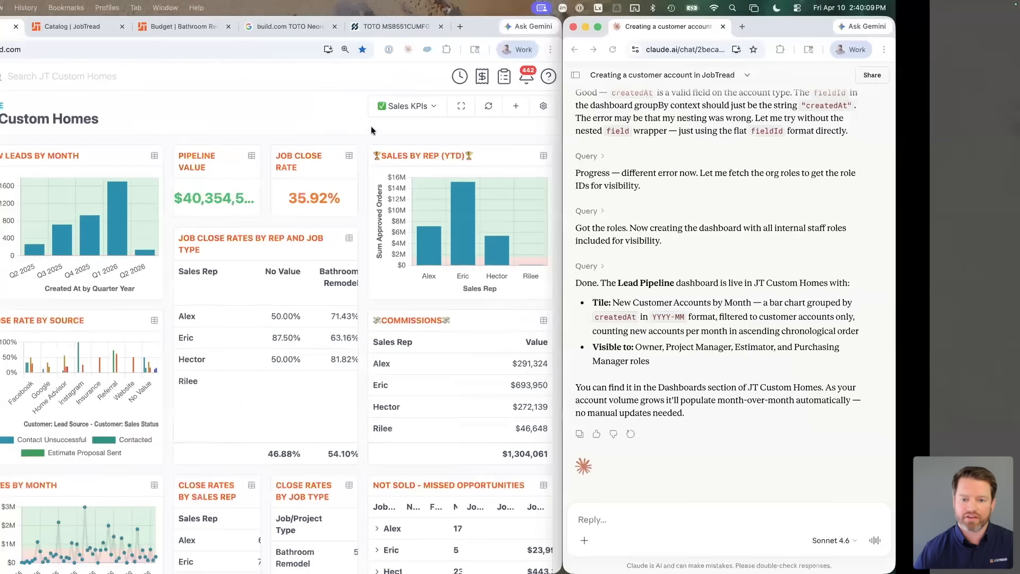
Step: Widen the Claude window and start a new chat, keeping Sonnet 4.6 as the model
left_click_drag(563, 158, 399, 175)
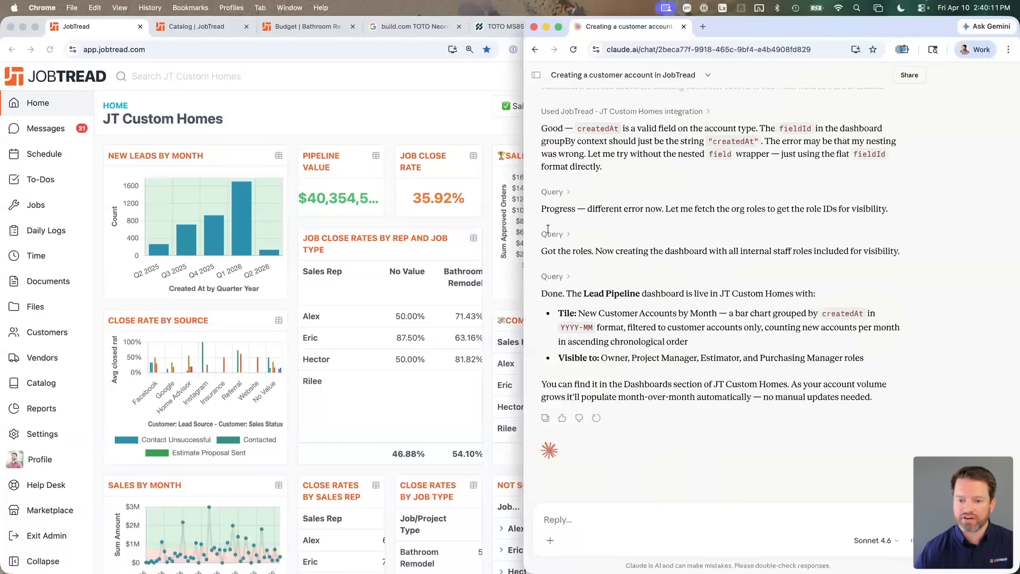
key("super+shift+o")
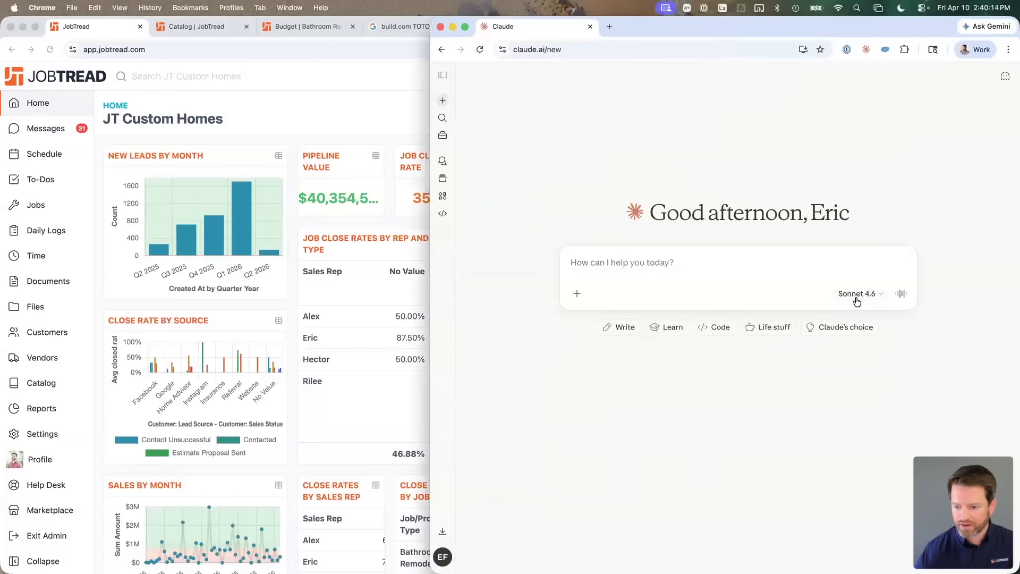
left_click(857, 297)
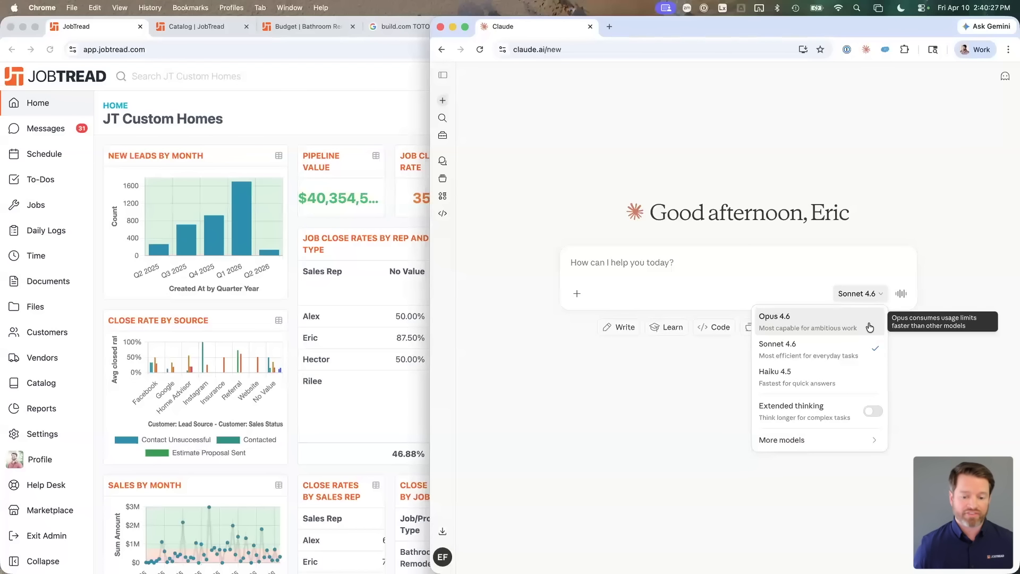
left_click(705, 258)
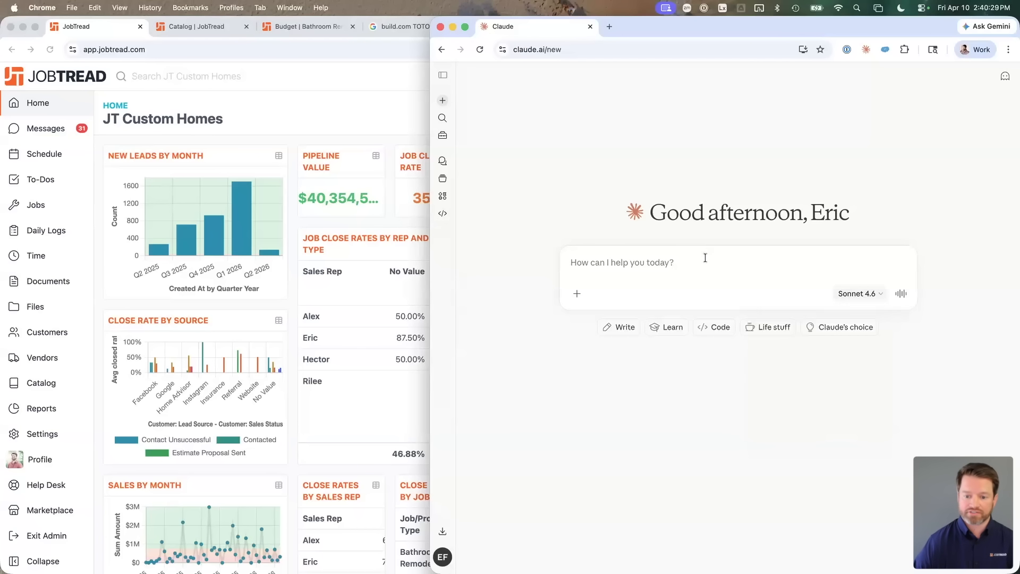
Step: Ask Claude which model is best with the JobTread MCP and whether to enable extended thinking
type("wgat")
key("super+a")
type("what is the best model for me to use fo")
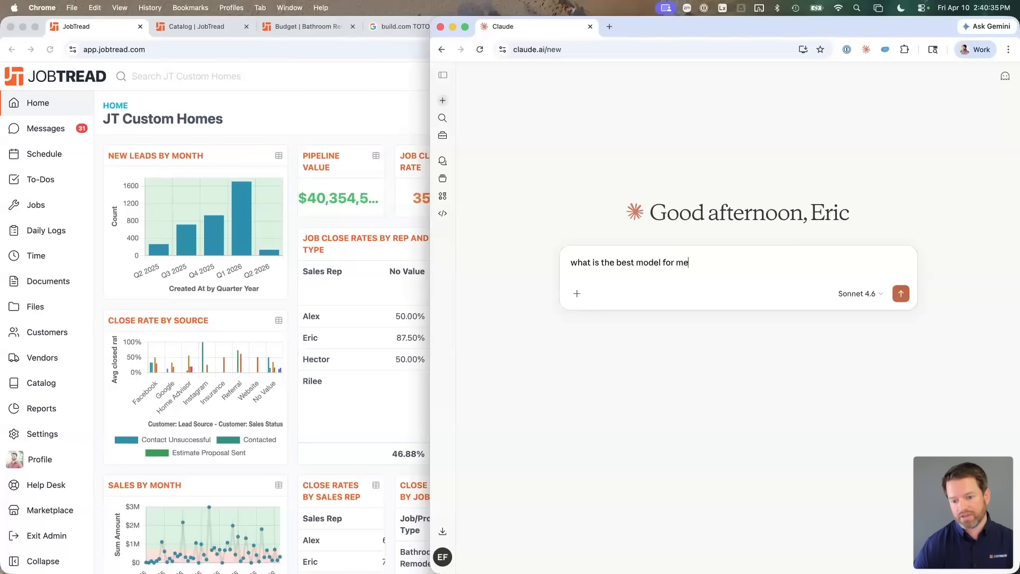
key("BackSpace")
key("BackSpace")
type("when using the jobtread MCP?  should i neable")
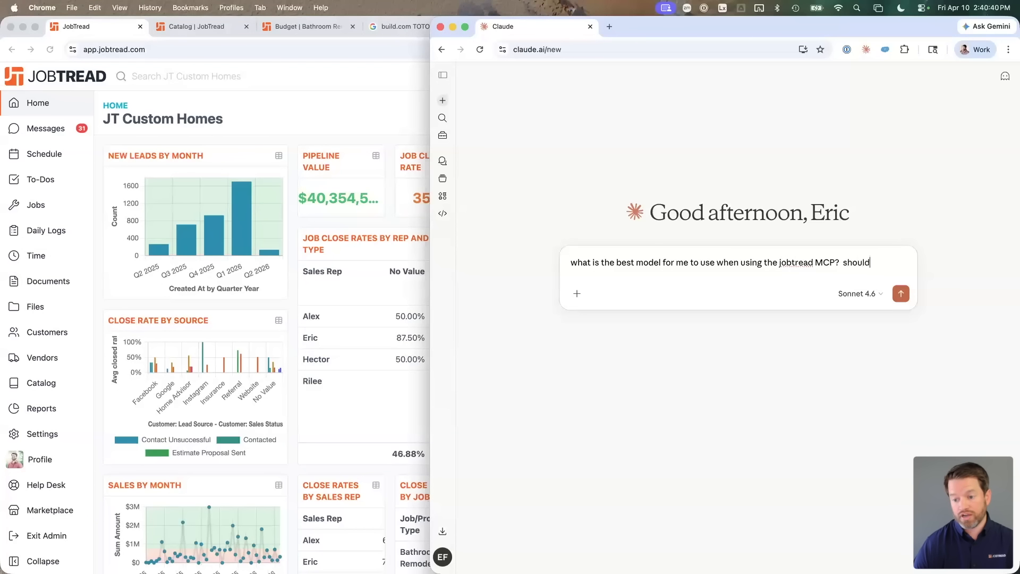
key("BackSpace")
key("BackSpace")
key("BackSpace")
key("BackSpace")
key("BackSpace")
key("BackSpace")
type("enable extended")
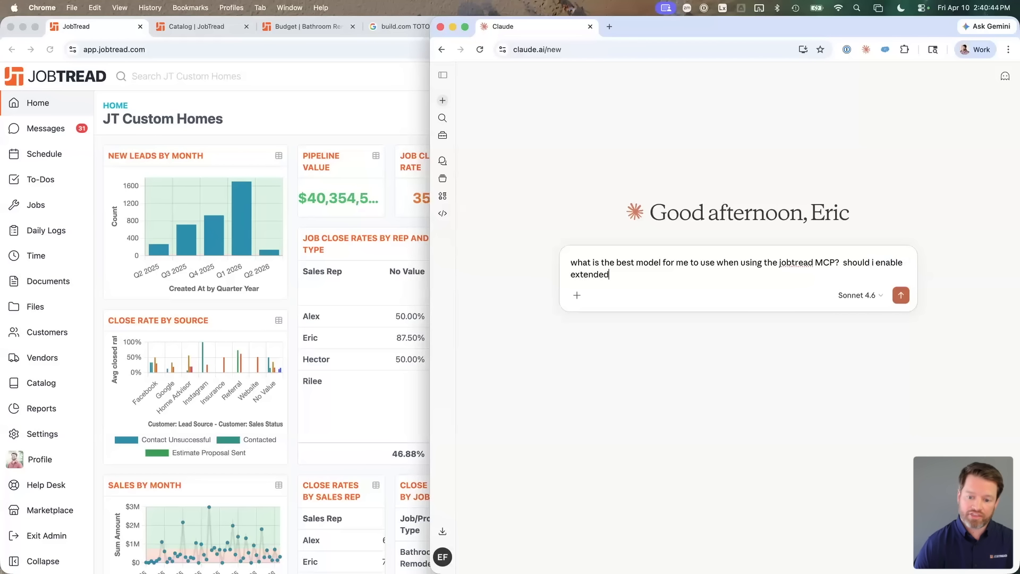
type(" thinking or not?")
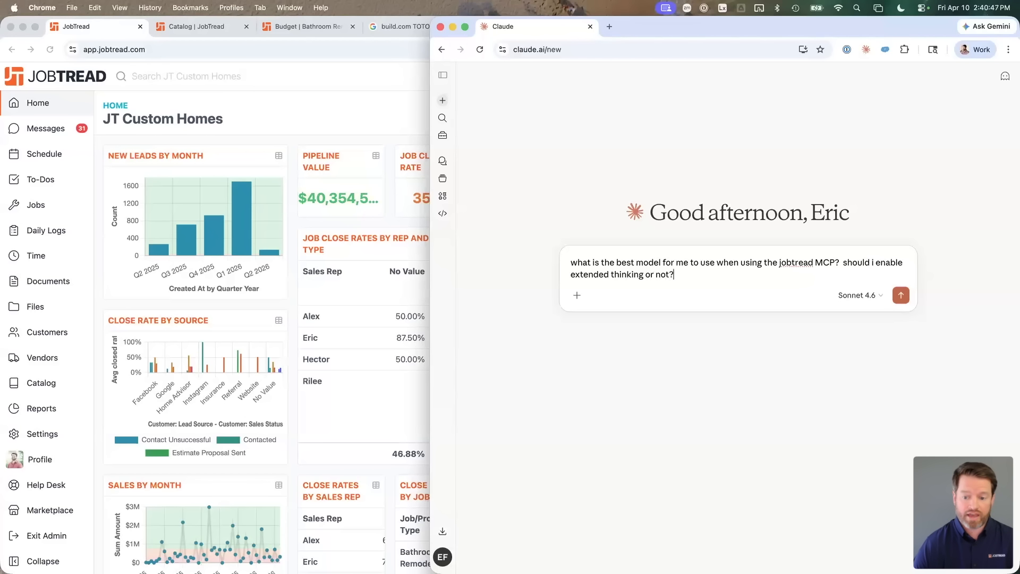
key("Return")
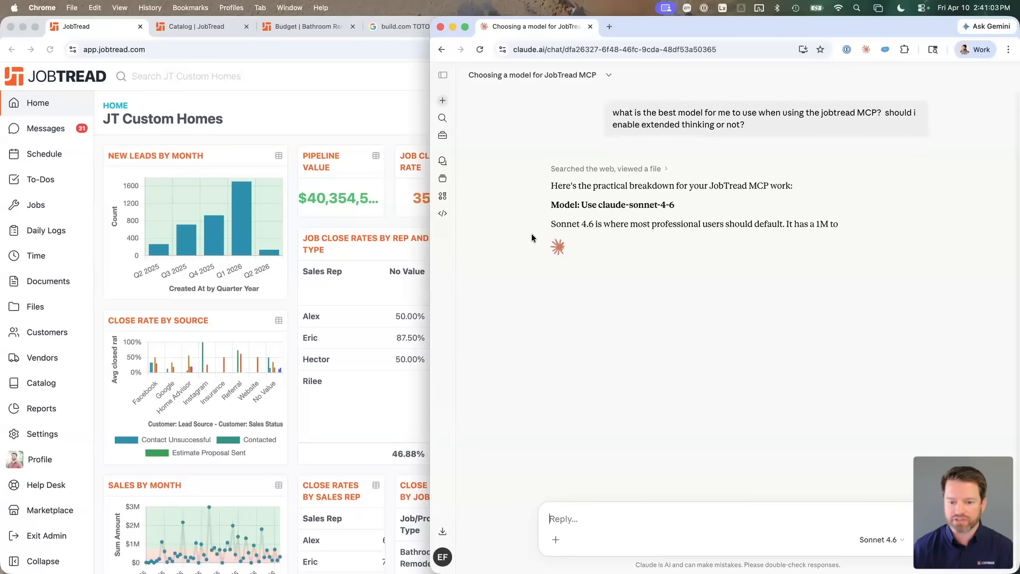
Step: Read Claude's answer recommending Sonnet 4.6 with extended thinking off
left_click_drag(551, 225, 709, 225)
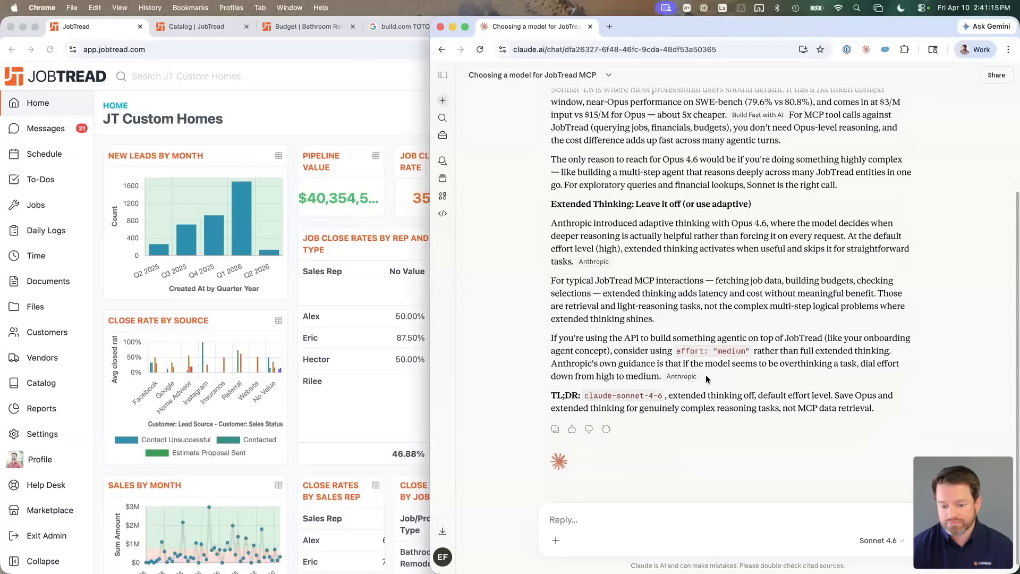
scroll(624, 366, "up", 2)
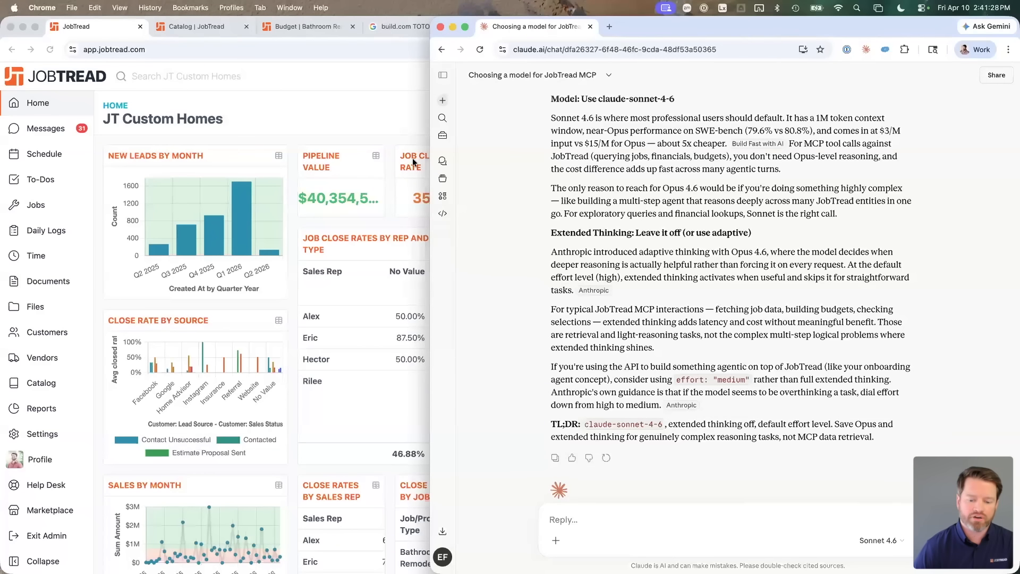
left_click(396, 131)
Step: Maximize the JobTread window and close the TOTO product tab
key("ctrl+alt+Return")
scroll(395, 131, "down", 2)
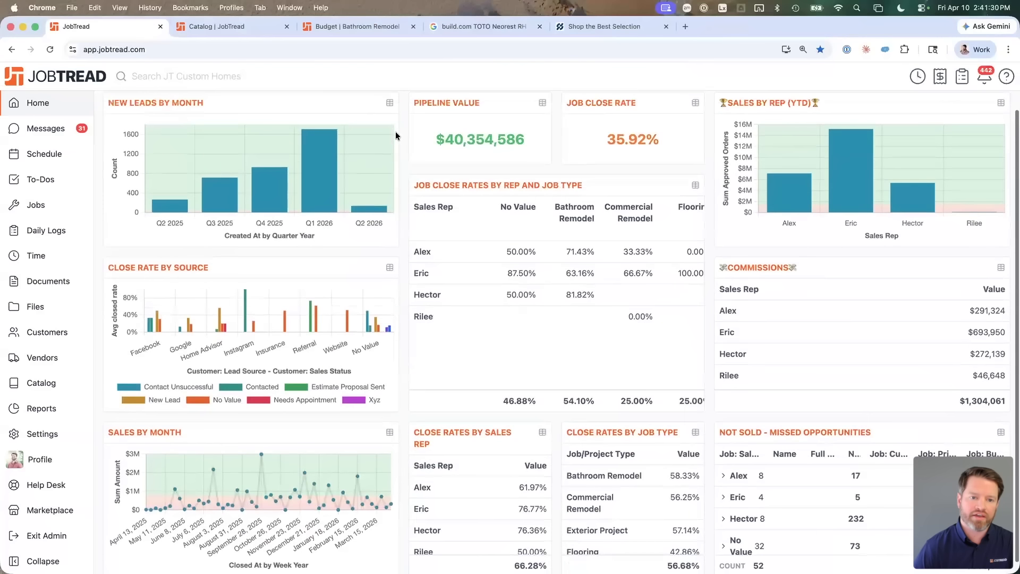
scroll(395, 132, "up", 2)
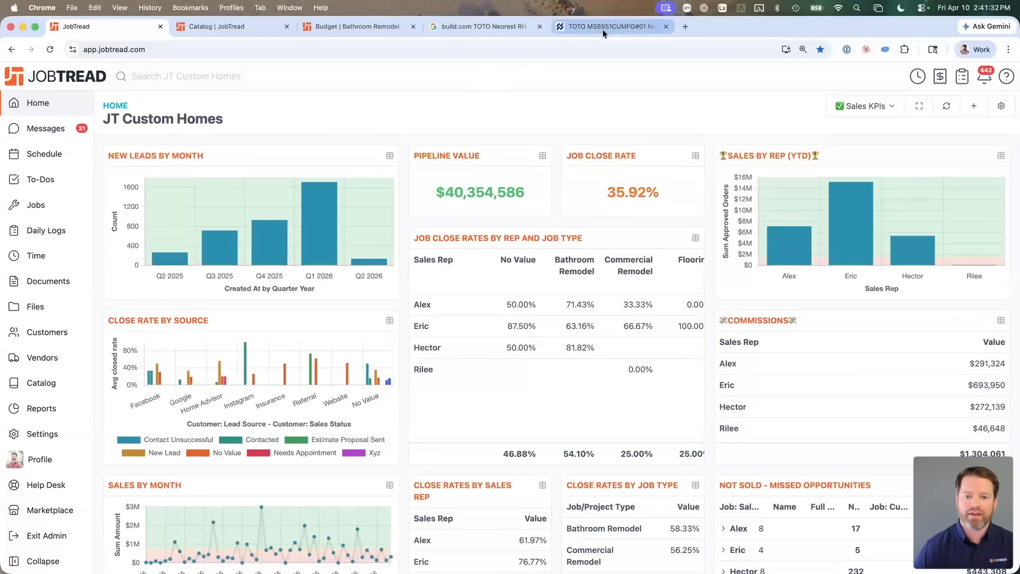
left_click(600, 30)
key("super+w")
key("super+w")
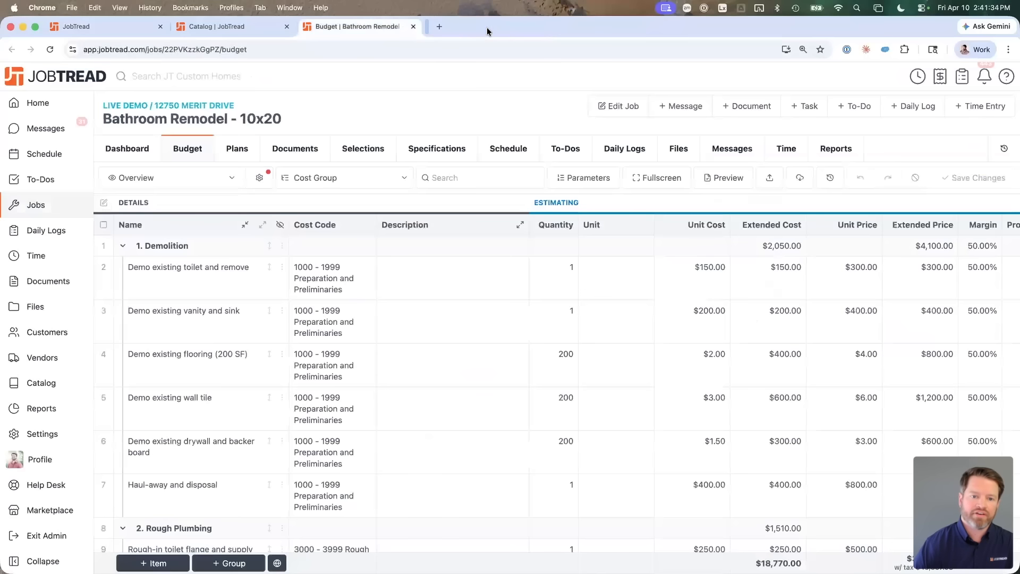
Step: Load claude.ai in a new tab and make the Claude chat window fill the screen
key("super+t")
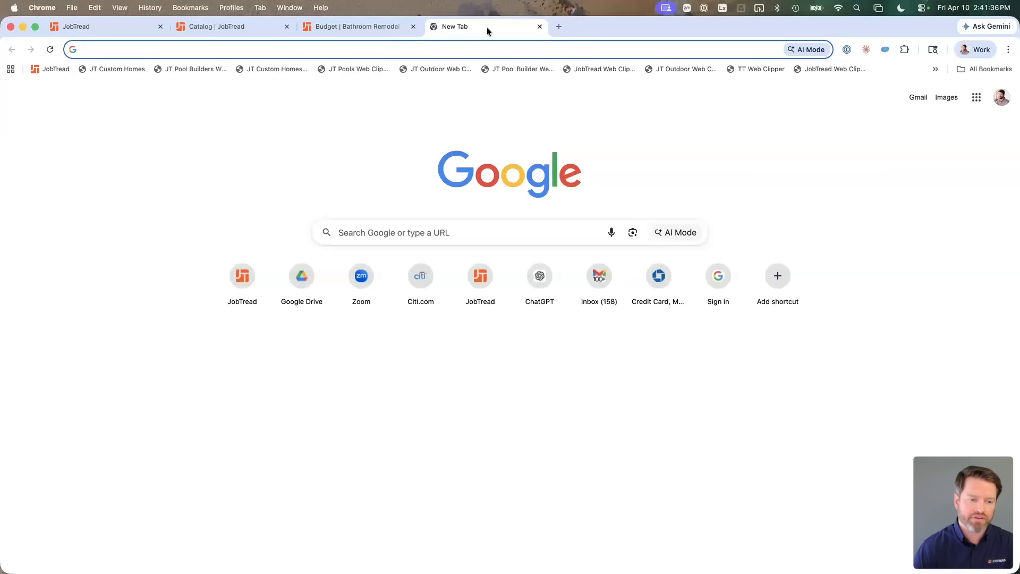
type("app")
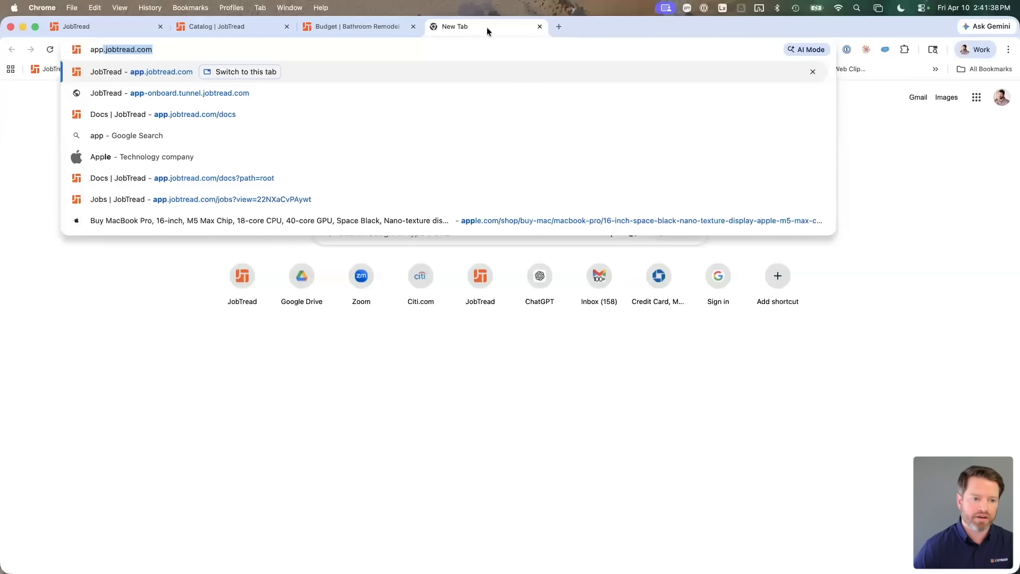
key("BackSpace")
key("BackSpace")
key("BackSpace")
key("BackSpace")
type("cl")
key("Return")
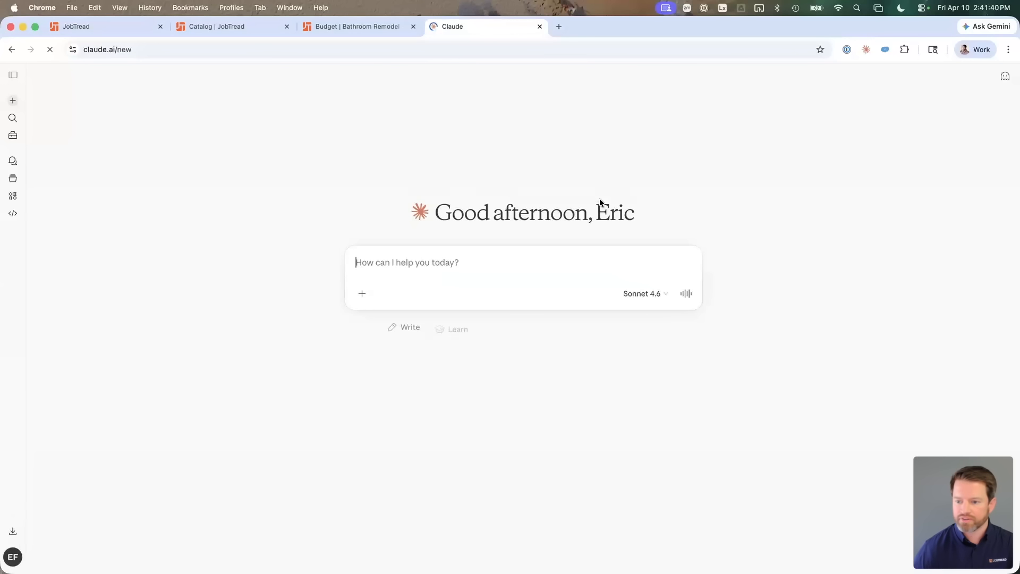
key("ctrl+alt+Left")
left_click(787, 201)
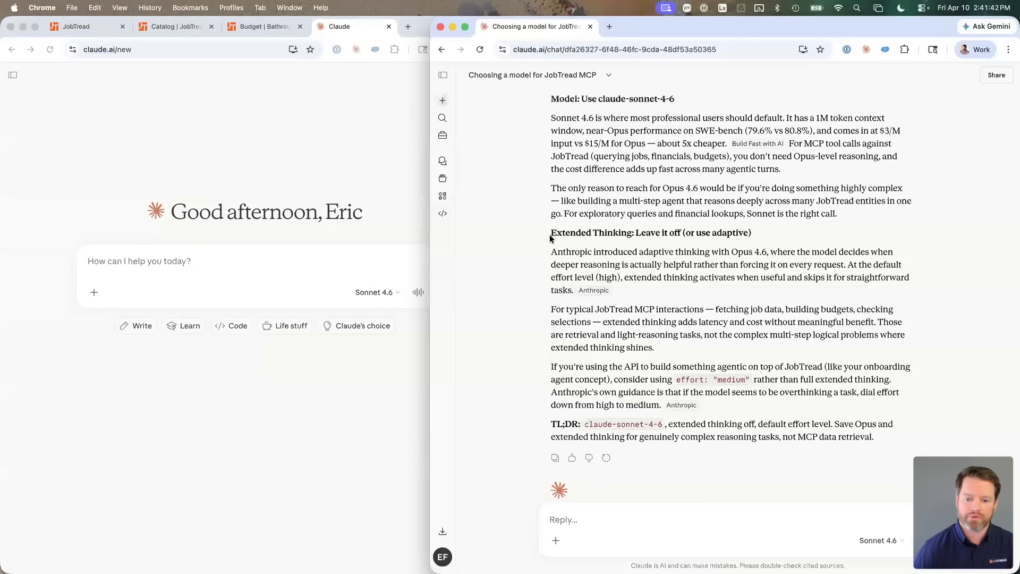
key("ctrl+alt+Return")
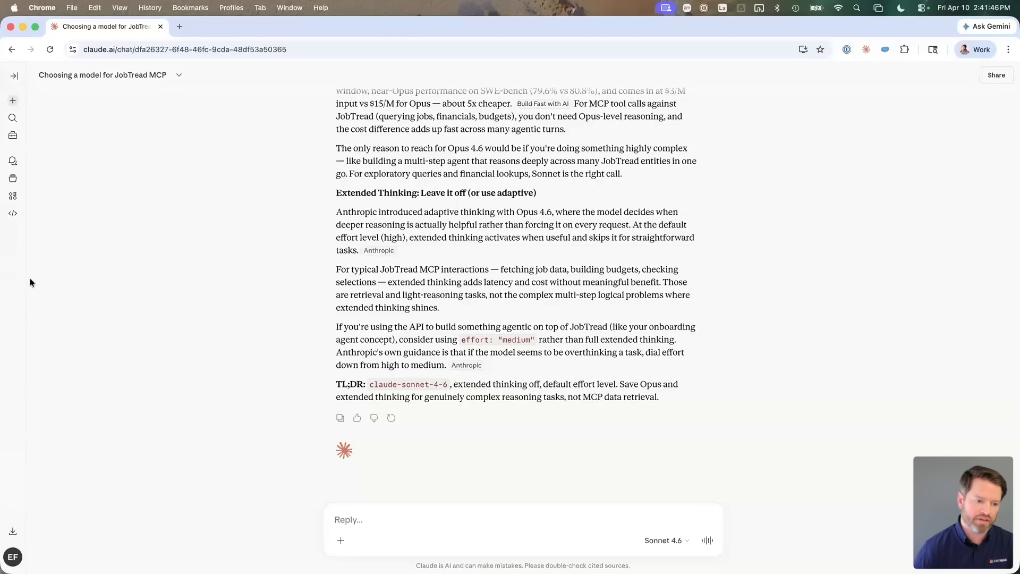
Step: Go to Claude's Customize > Connectors settings
left_click(13, 136)
left_click(80, 125)
left_click(333, 77)
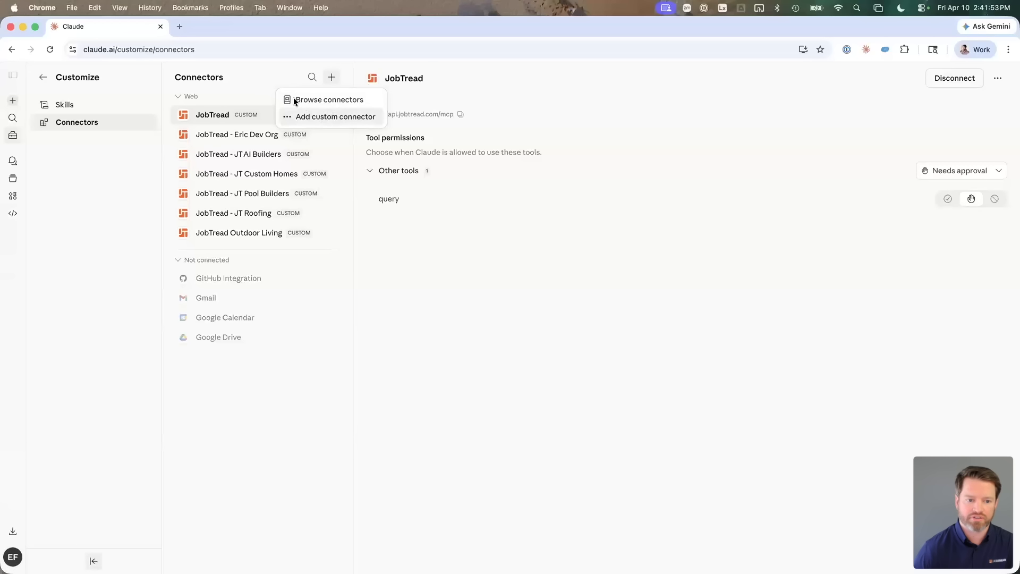
left_click(250, 152)
Step: Disconnect the JobTread - JT AI Builders connector and confirm the disconnection
left_click(306, 161)
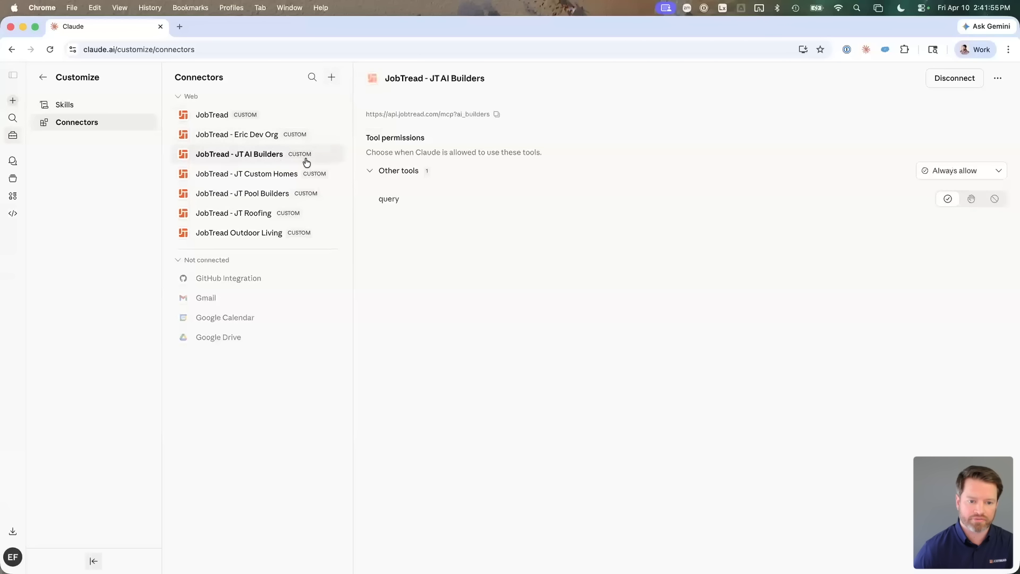
left_click(946, 79)
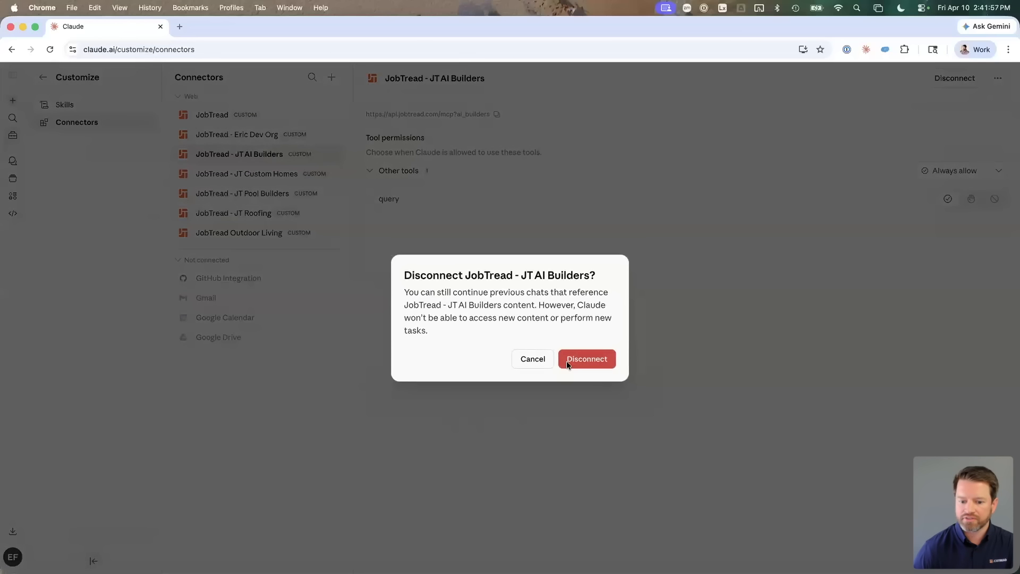
left_click(578, 356)
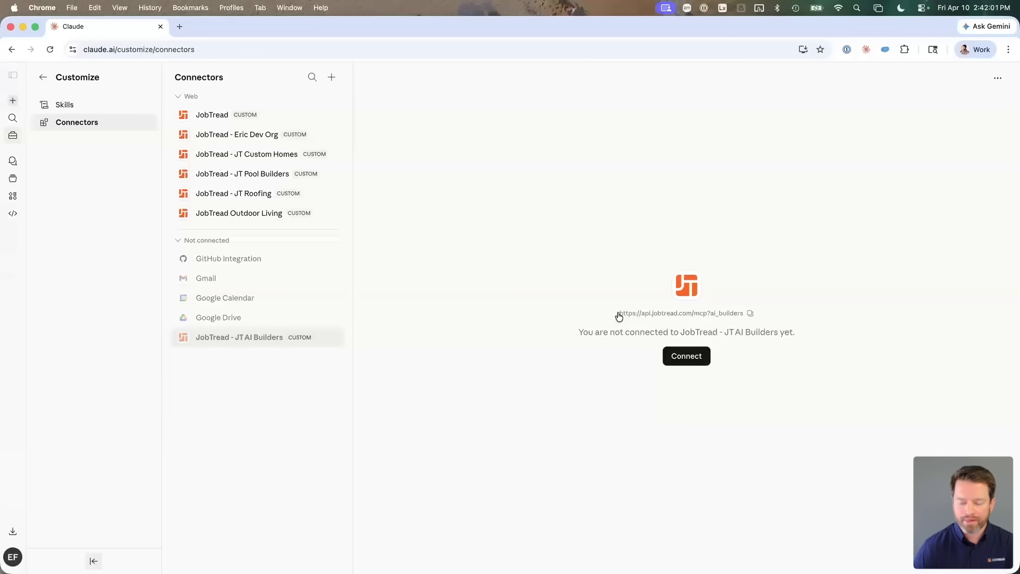
left_click_drag(620, 314, 716, 318)
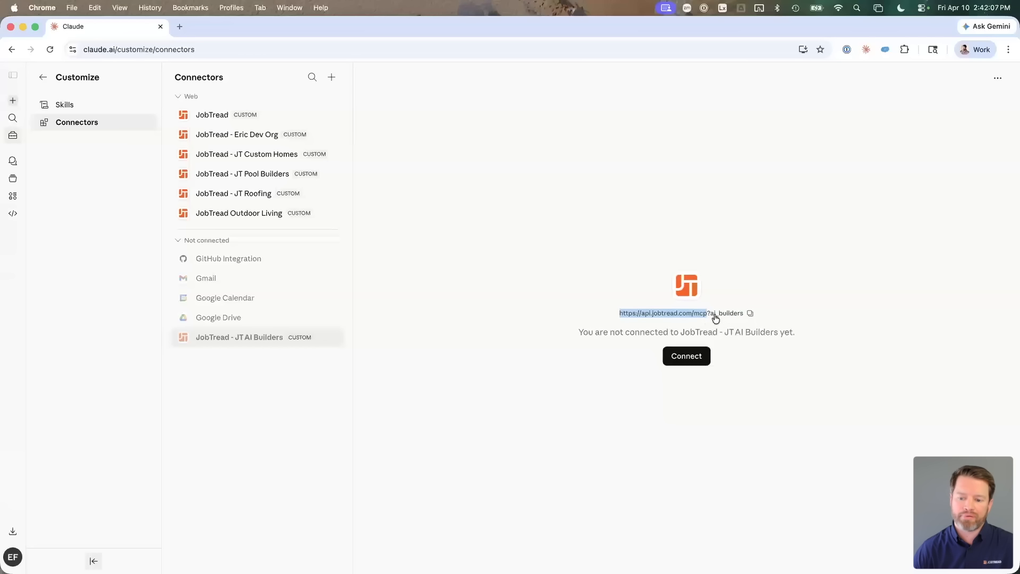
Step: Start reconnecting JT AI Builders, review the claude.ai access levels, then open organization Settings
left_click(701, 357)
scroll(584, 374, "down", 3)
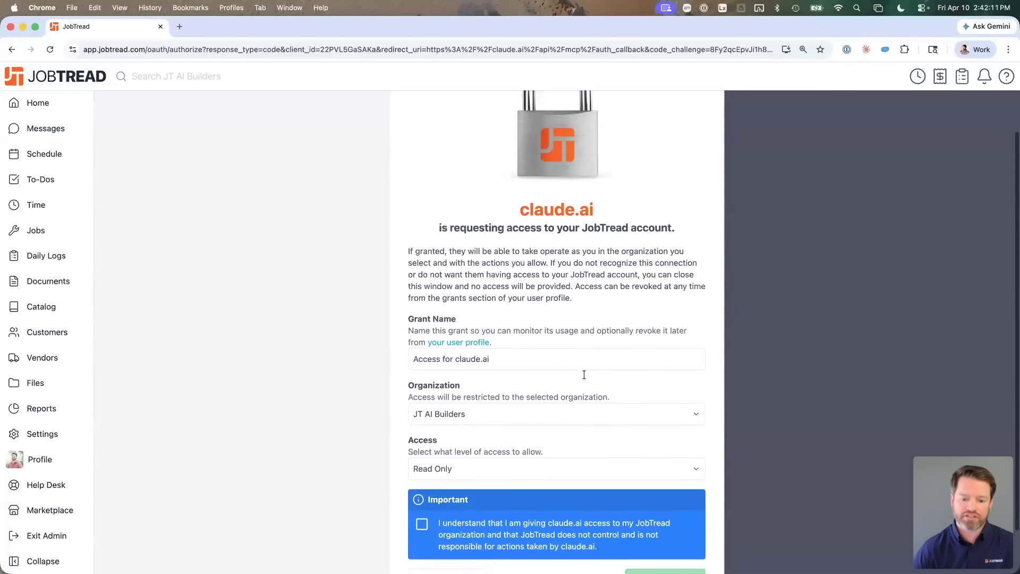
scroll(584, 375, "down", 2)
left_click(465, 414)
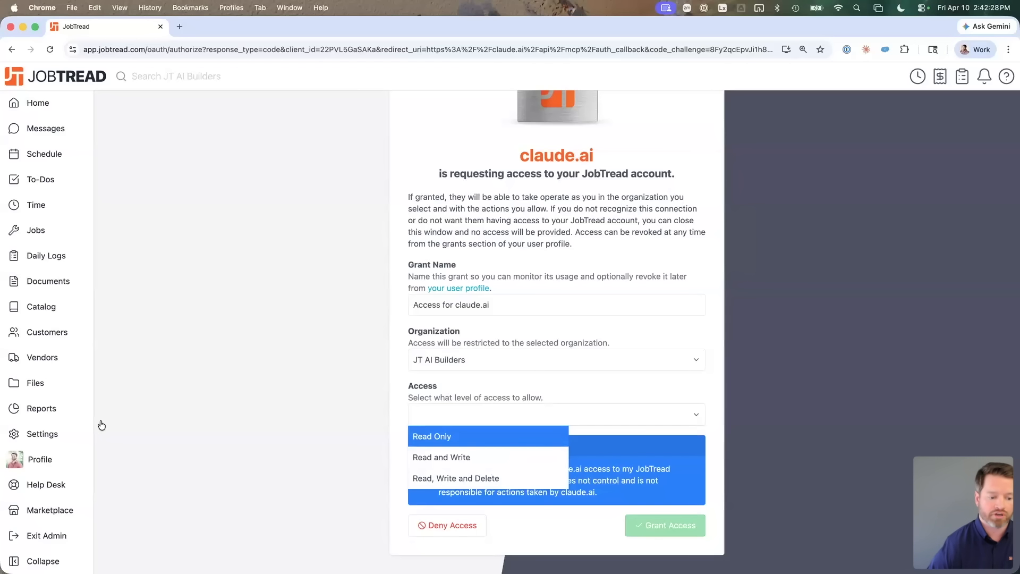
left_click(53, 435)
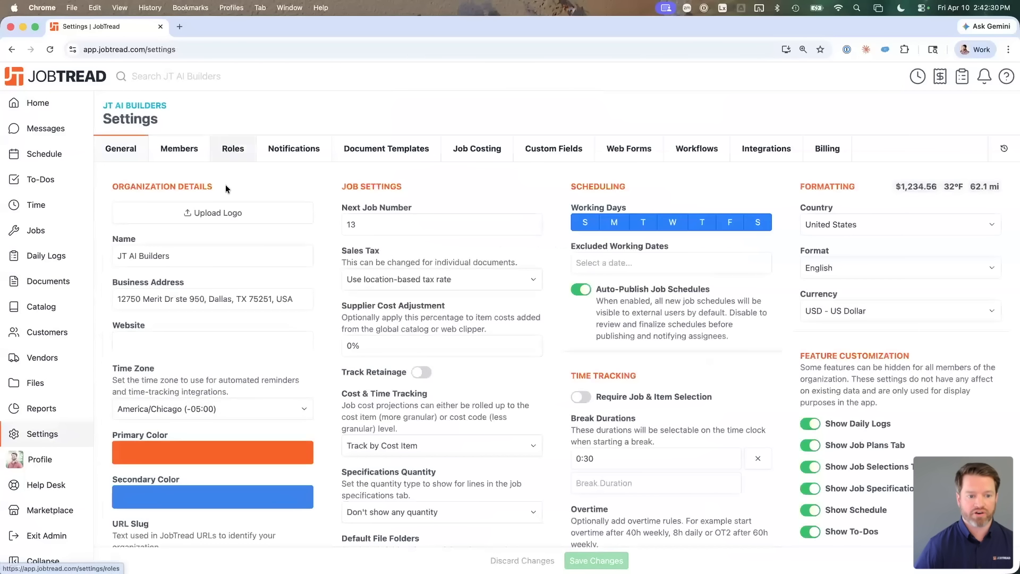
Step: Show the Roles and Permissions page and snap JobTread to the screen's right half
left_click(228, 154)
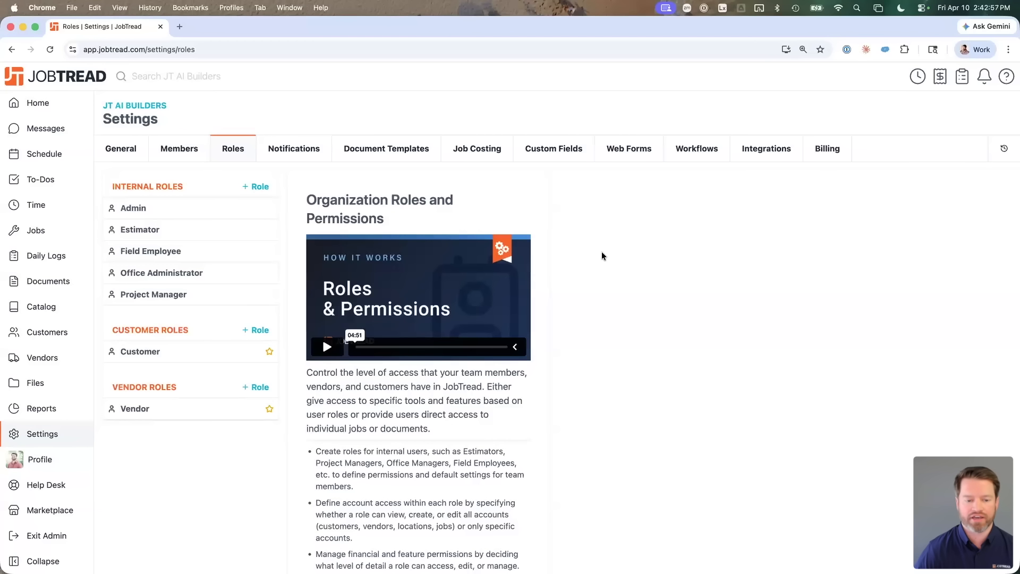
key("ctrl+alt+Right")
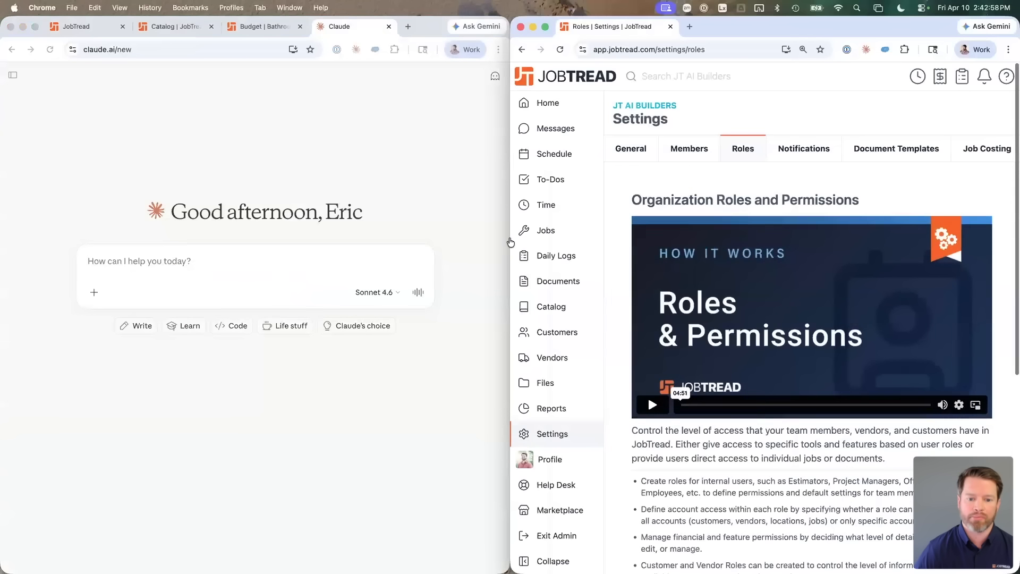
Step: Close the JobTread settings window with Cmd+W and maximize the empty Claude chat
left_click(395, 199)
left_click(599, 32)
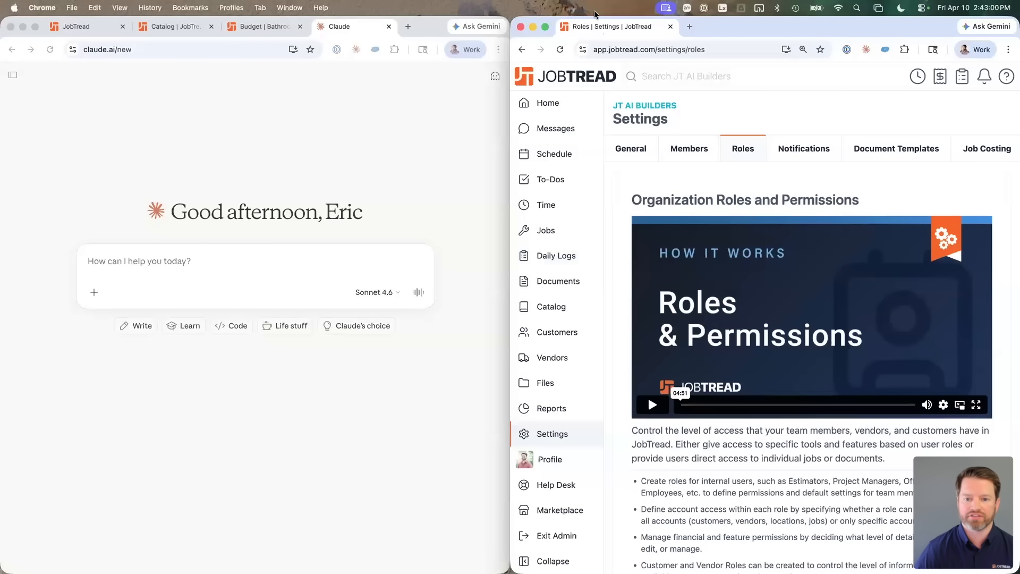
key("super+w")
key("ctrl+alt+Return")
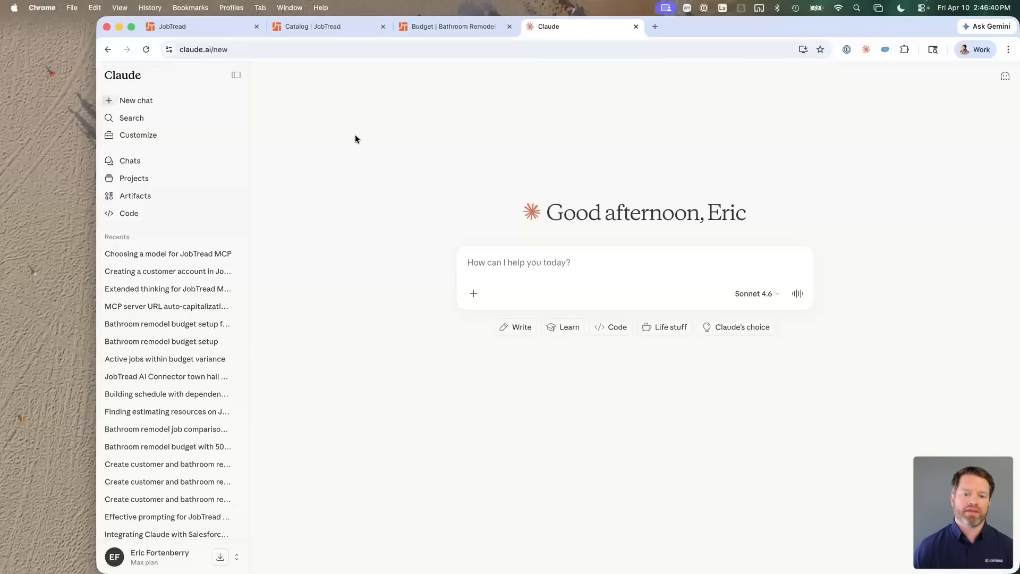
Step: Check the JT Custom Homes organization's Integrations settings, then go back to Claude
left_click(216, 28)
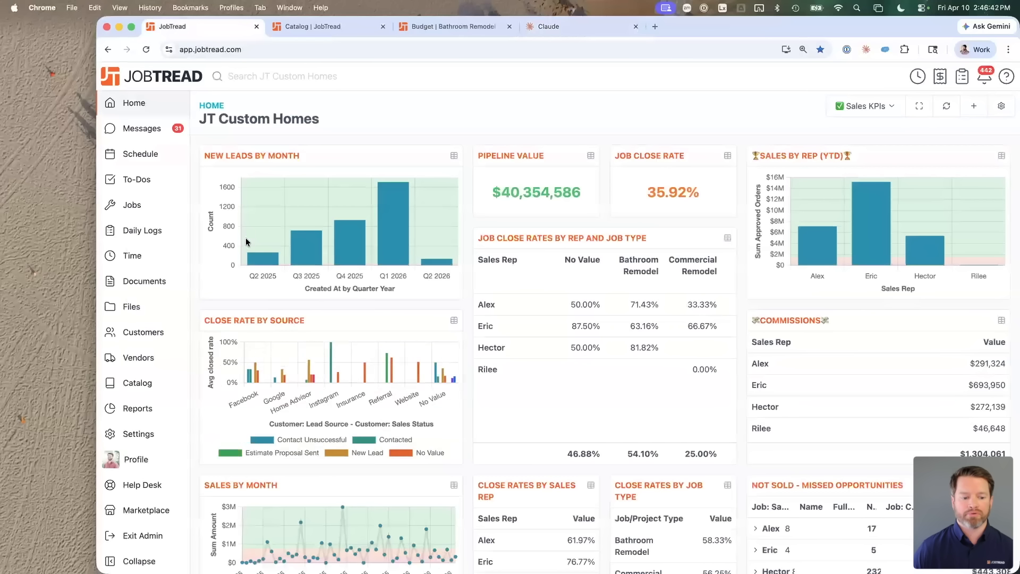
left_click(148, 441)
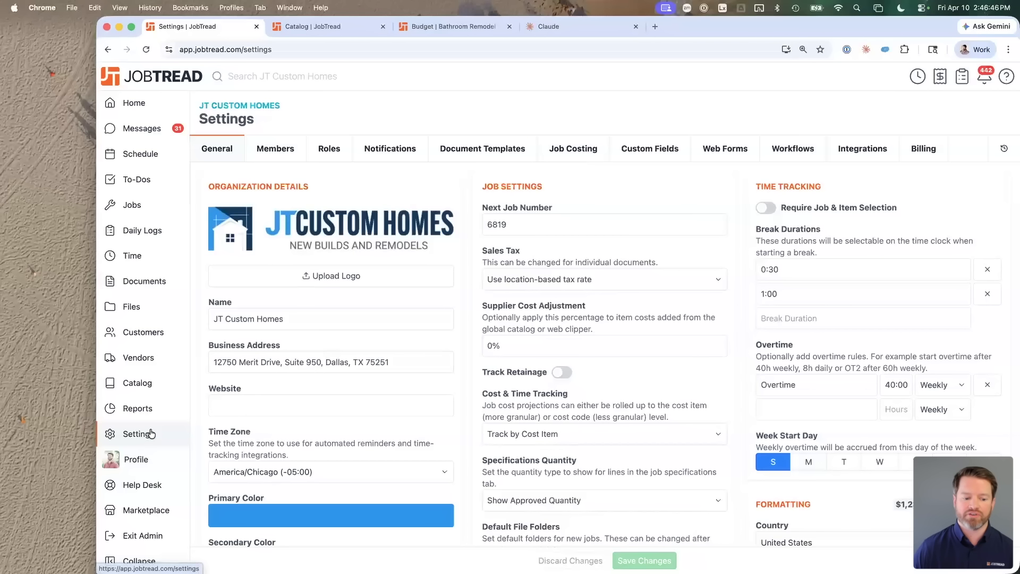
left_click(844, 152)
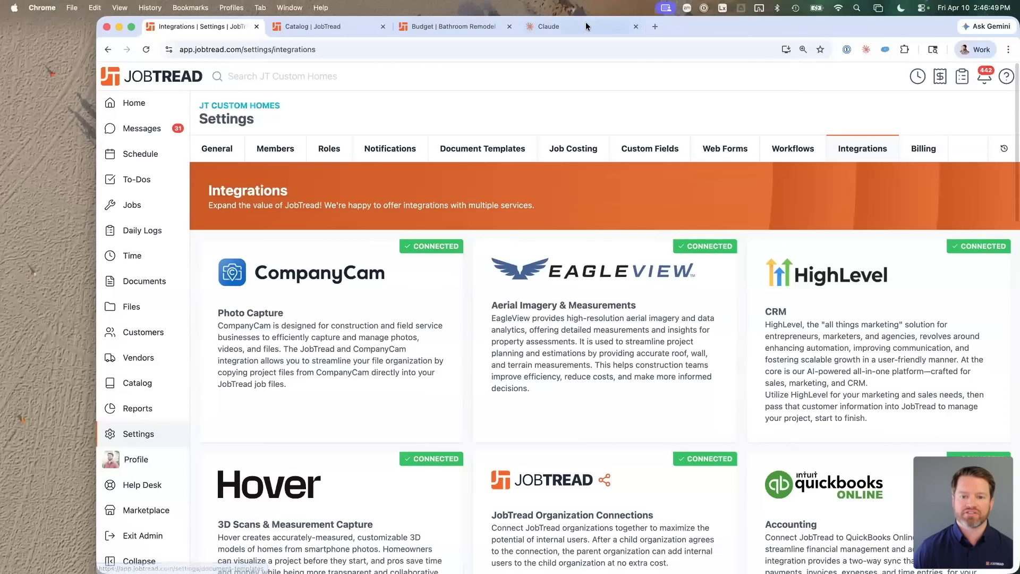
left_click(585, 24)
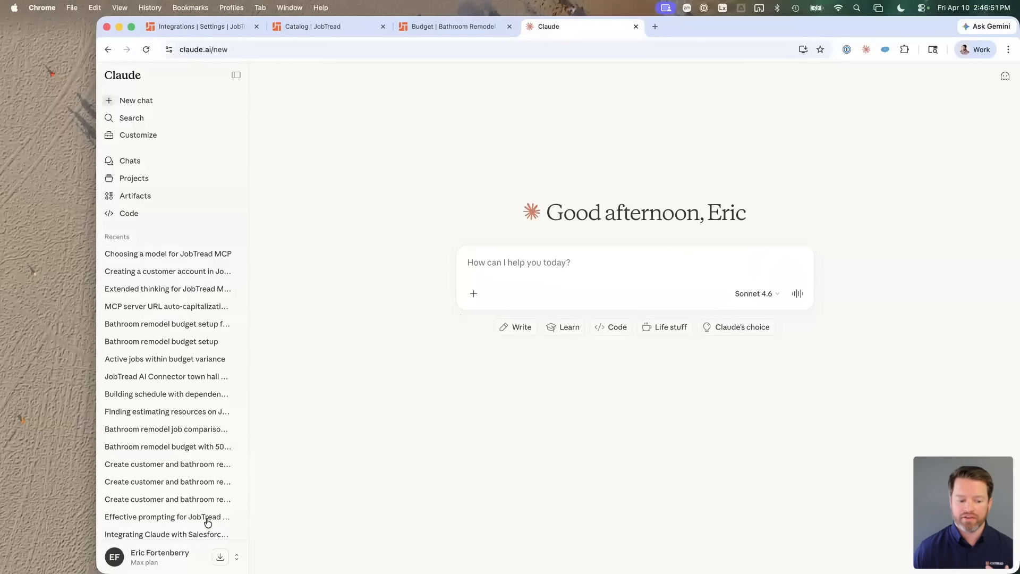
left_click(162, 558)
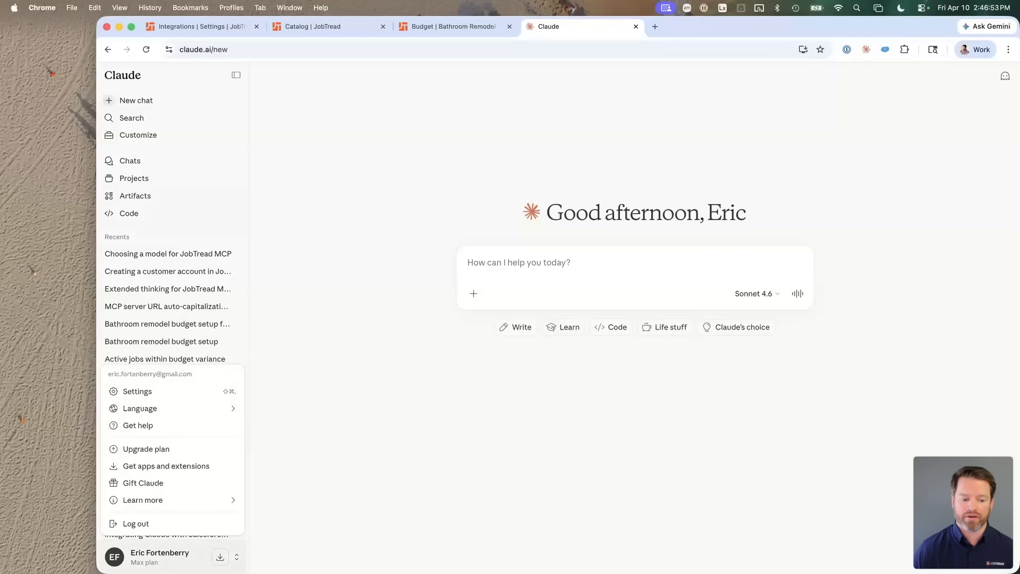
left_click(153, 392)
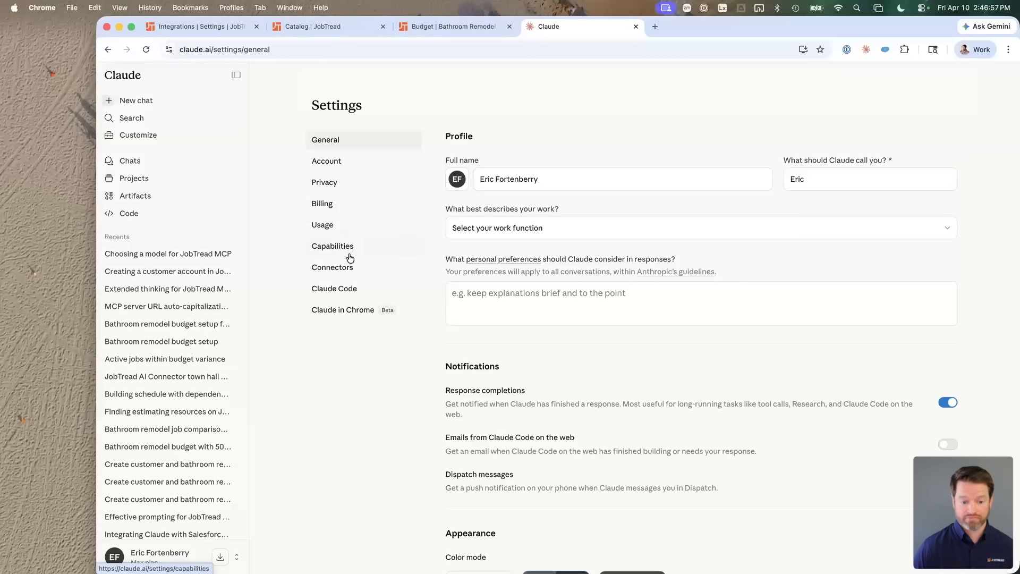
left_click(345, 269)
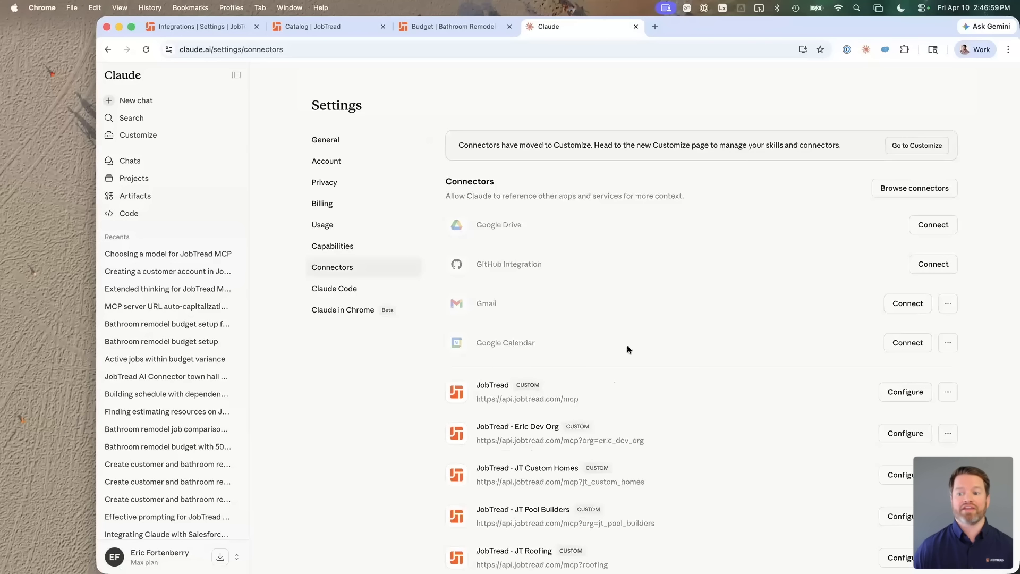
Step: Browse the connector Directory, scrolling through the Anthropic & Partners connectors
left_click(898, 190)
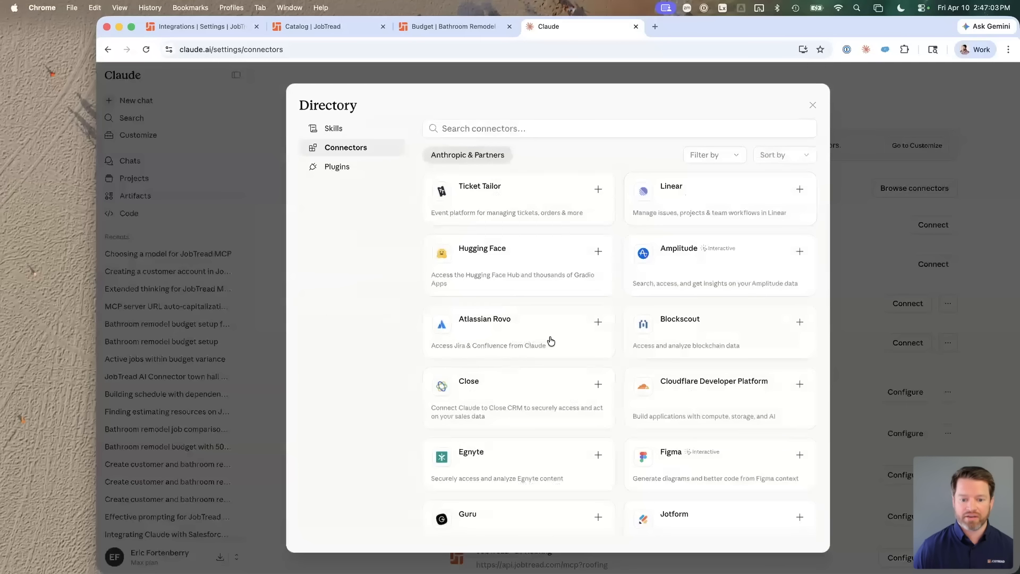
scroll(551, 341, "down", 20)
scroll(551, 356, "down", 20)
scroll(551, 355, "down", 15)
scroll(551, 355, "down", 3)
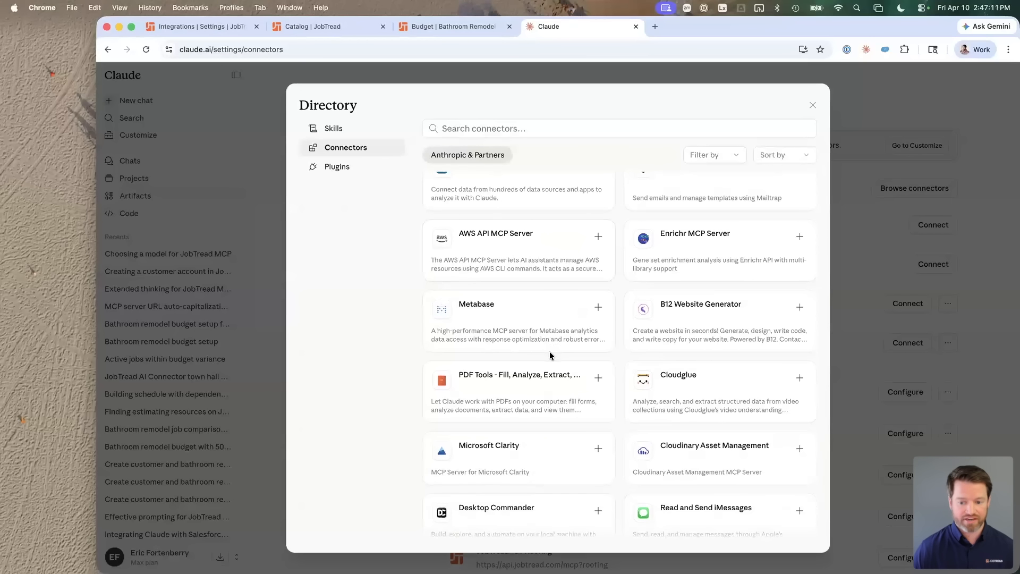
scroll(550, 355, "down", 20)
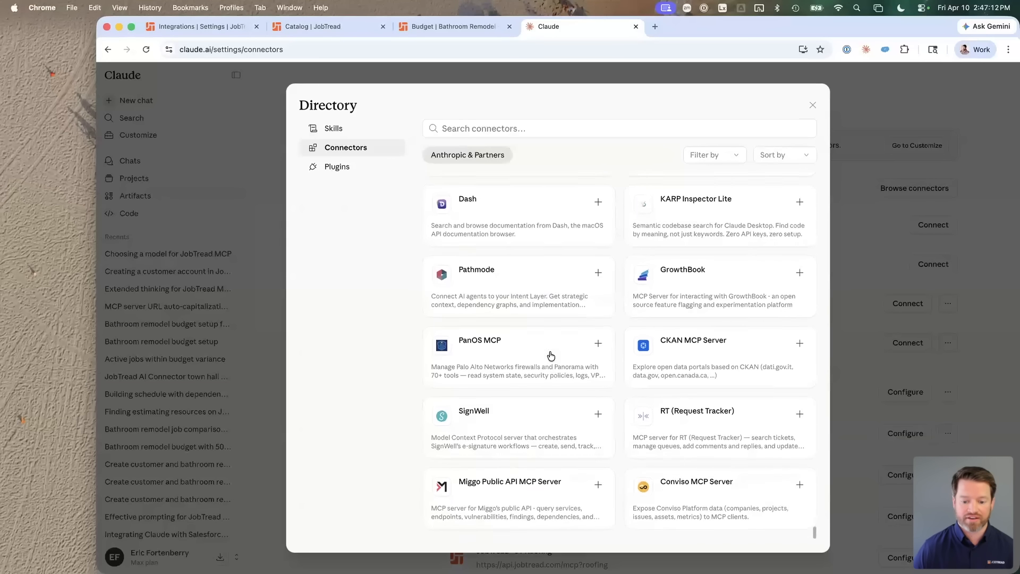
scroll(551, 356, "down", 20)
scroll(551, 355, "up", 1)
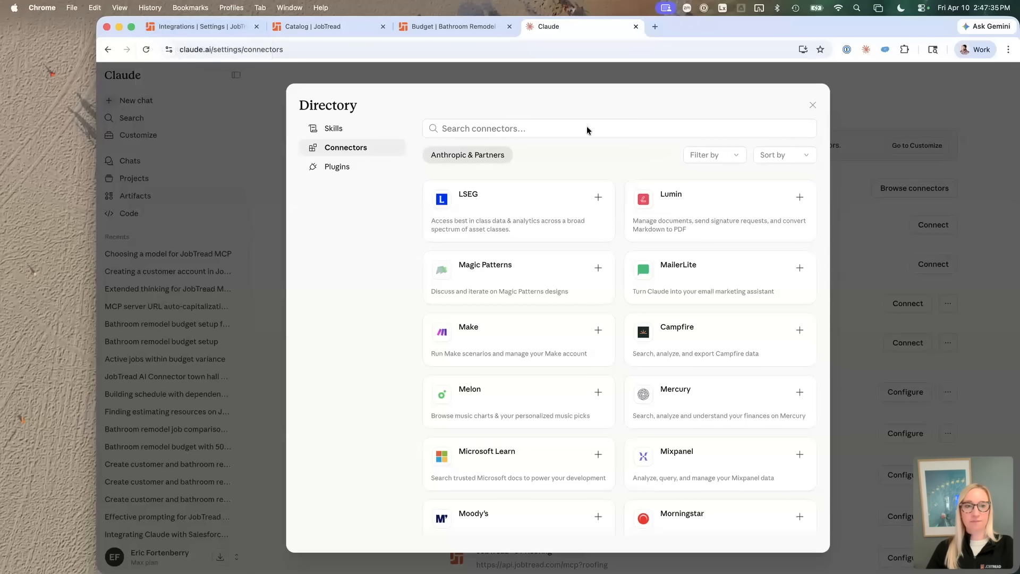
Step: Close the connector Directory to return to the list of JobTread custom connectors
left_click(811, 105)
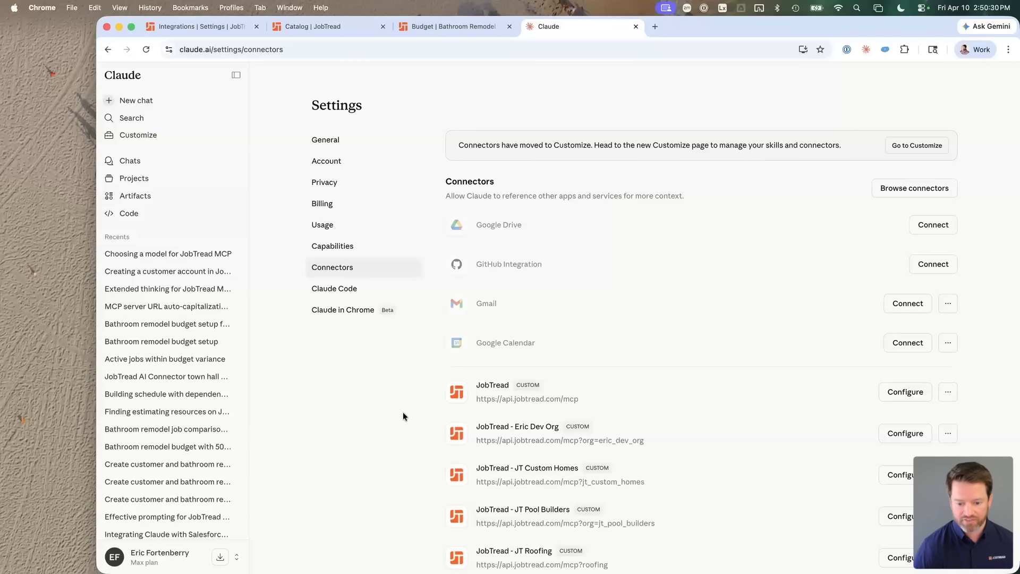
left_click_drag(581, 399, 478, 403)
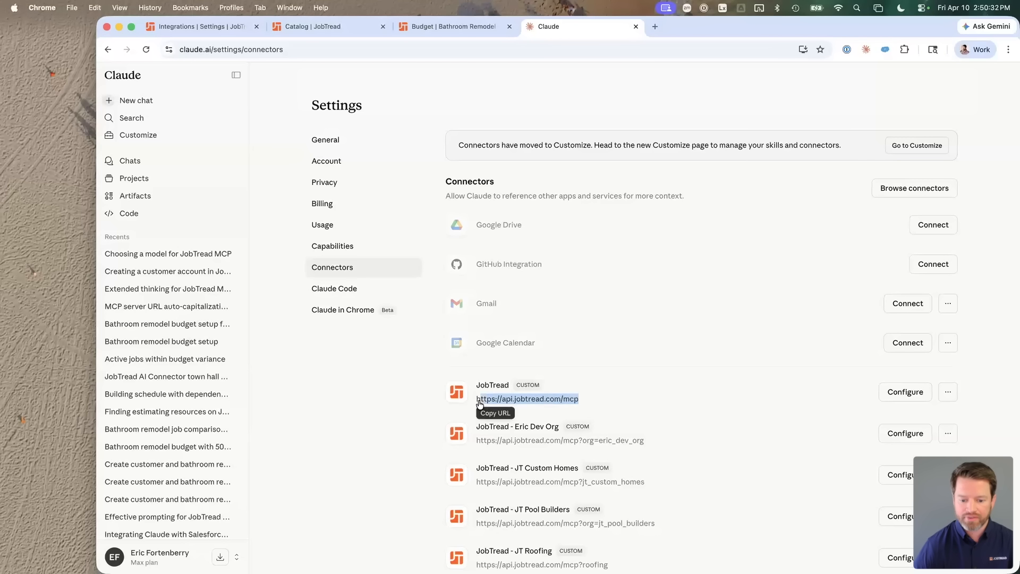
left_click(478, 403)
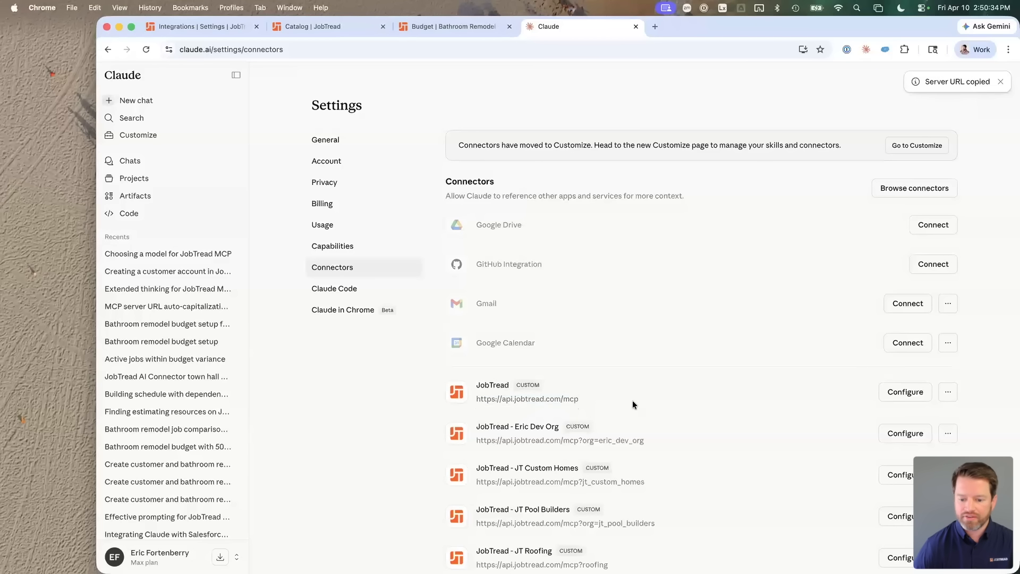
scroll(637, 361, "down", 5)
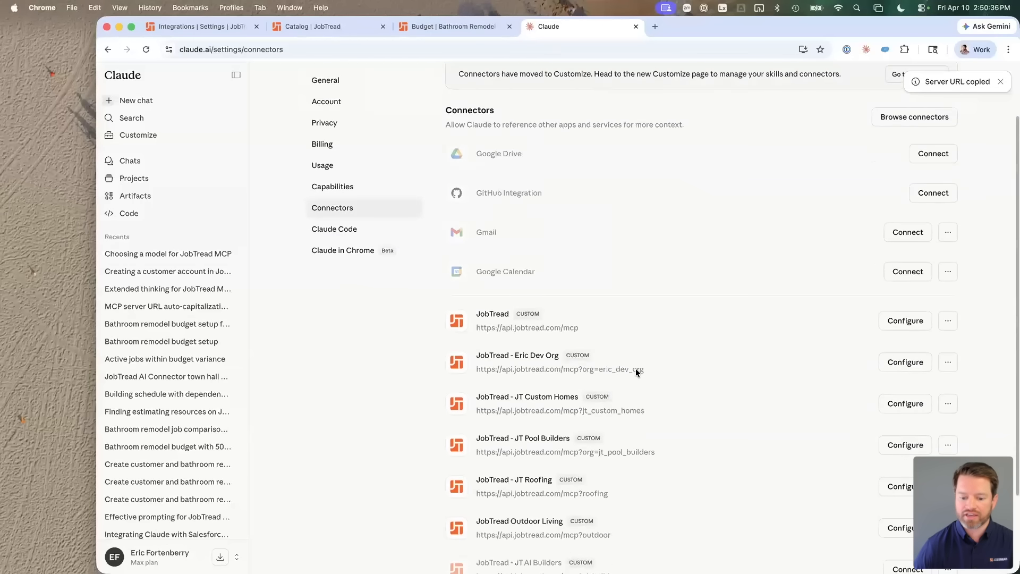
left_click(495, 508)
type("JT")
left_click(567, 302)
key("super+v")
left_click(667, 411)
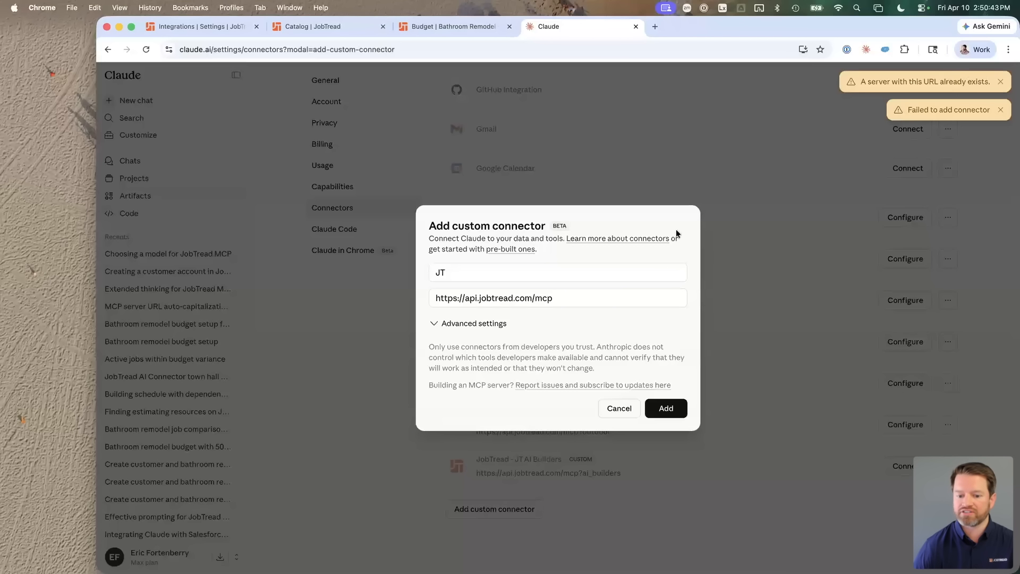
left_click(573, 297)
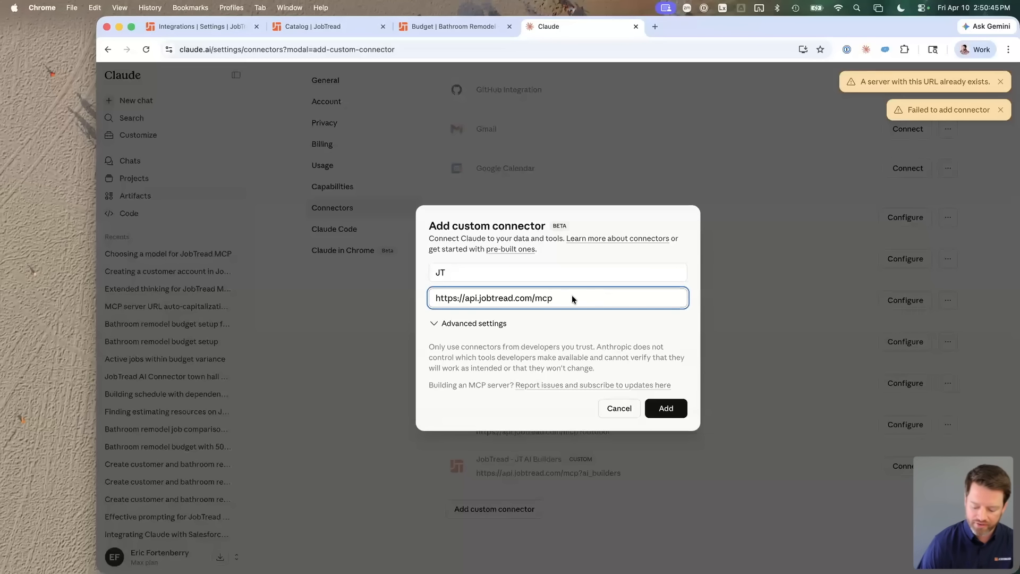
type("?")
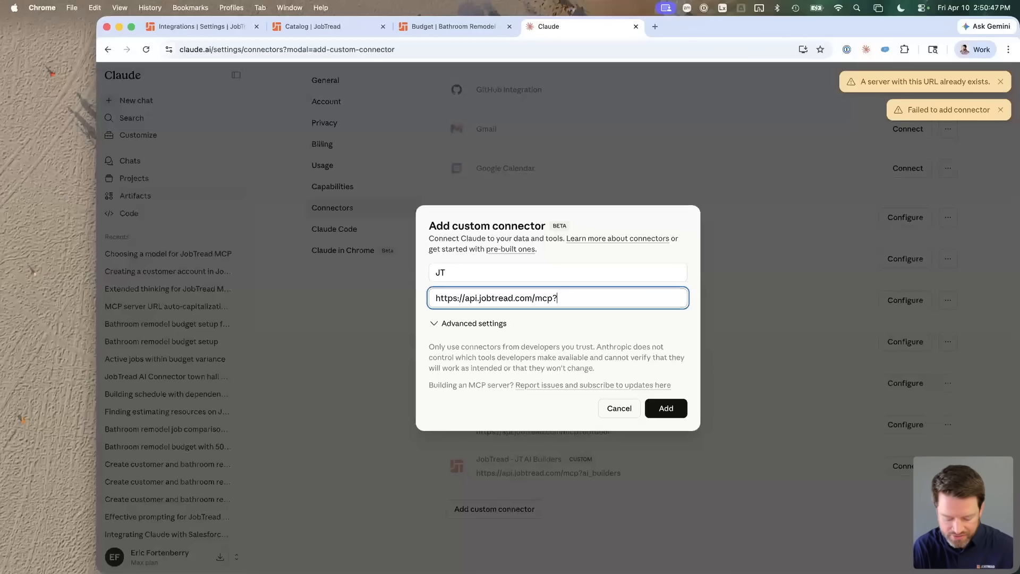
type("blah")
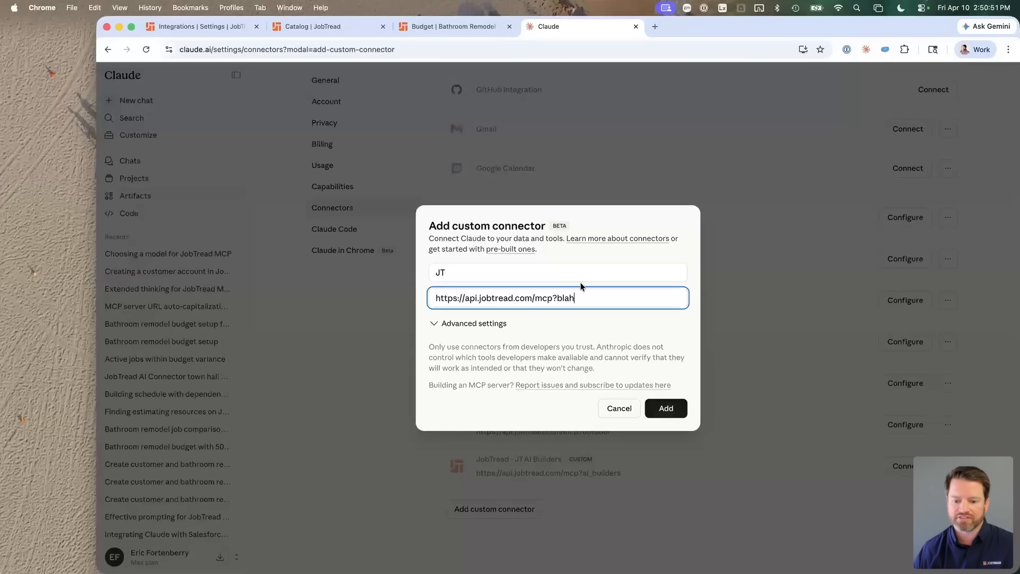
left_click(663, 408)
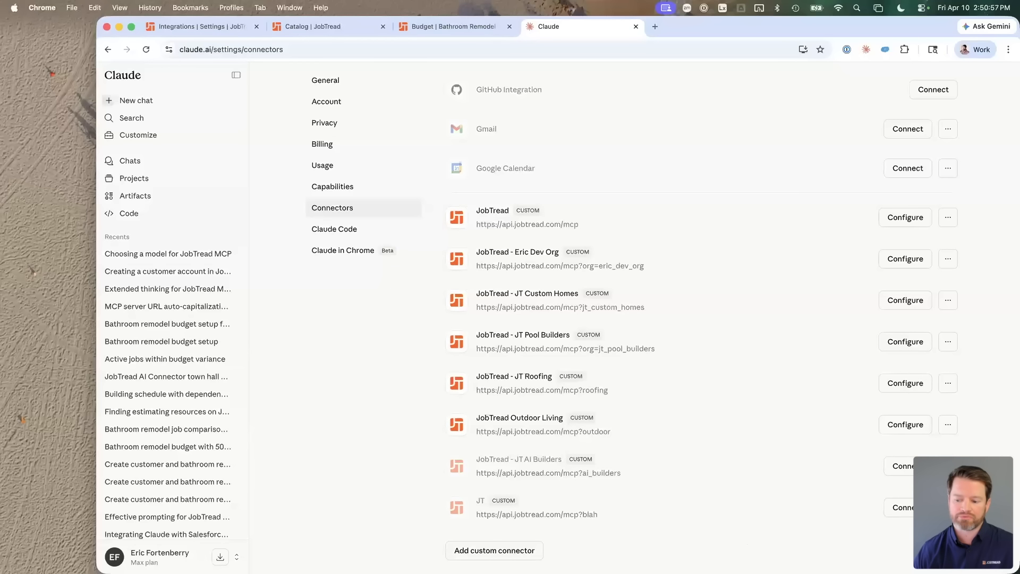
left_click(948, 507)
Step: Confirm removal of the JT test connector
left_click(879, 528)
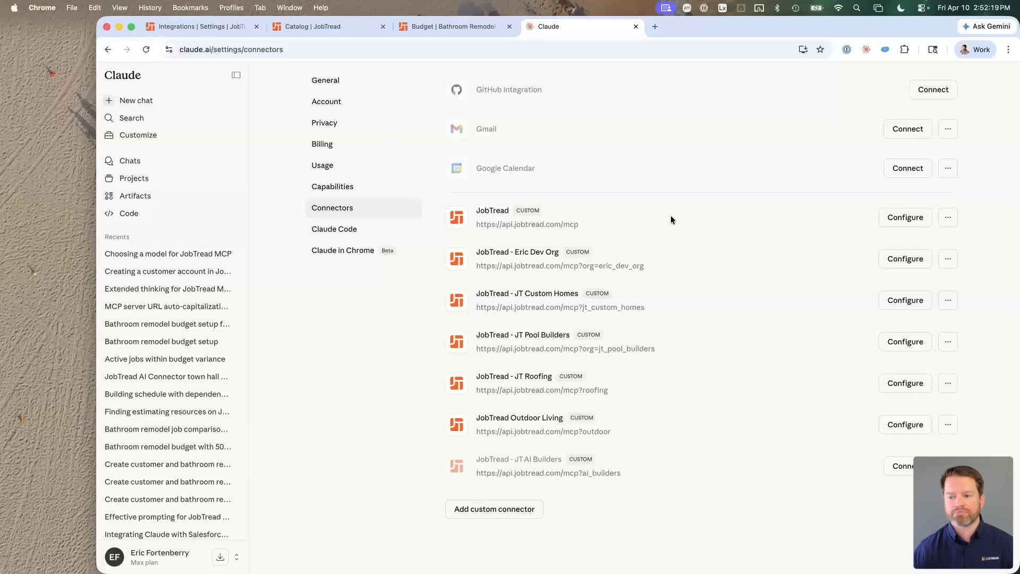
scroll(671, 215, "up", 4)
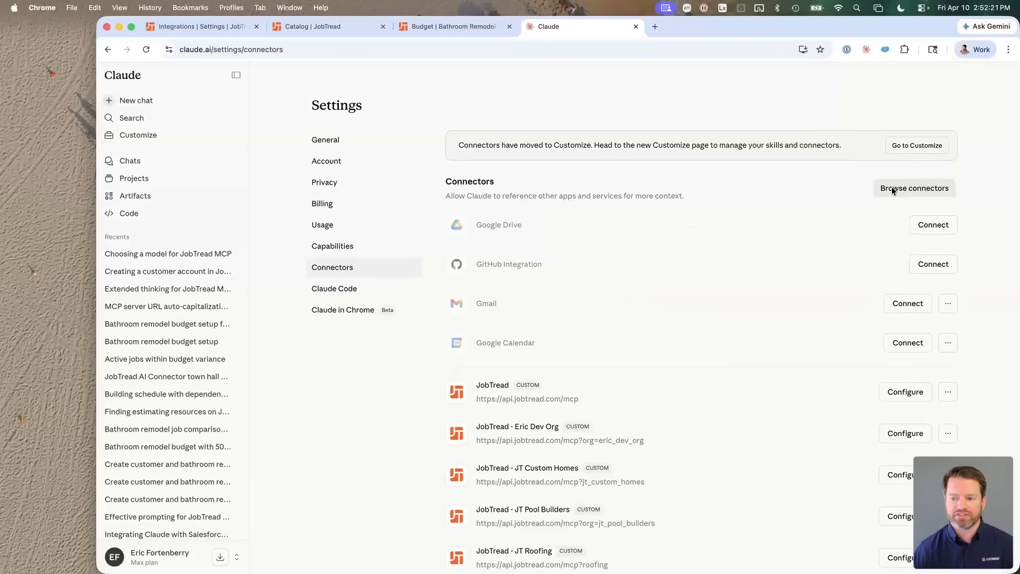
left_click(893, 189)
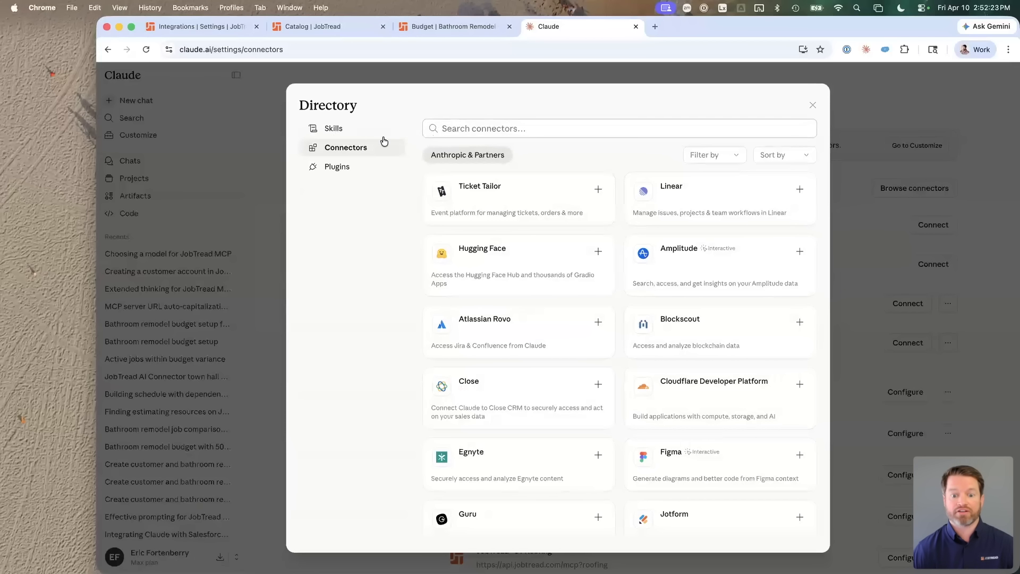
left_click(480, 128)
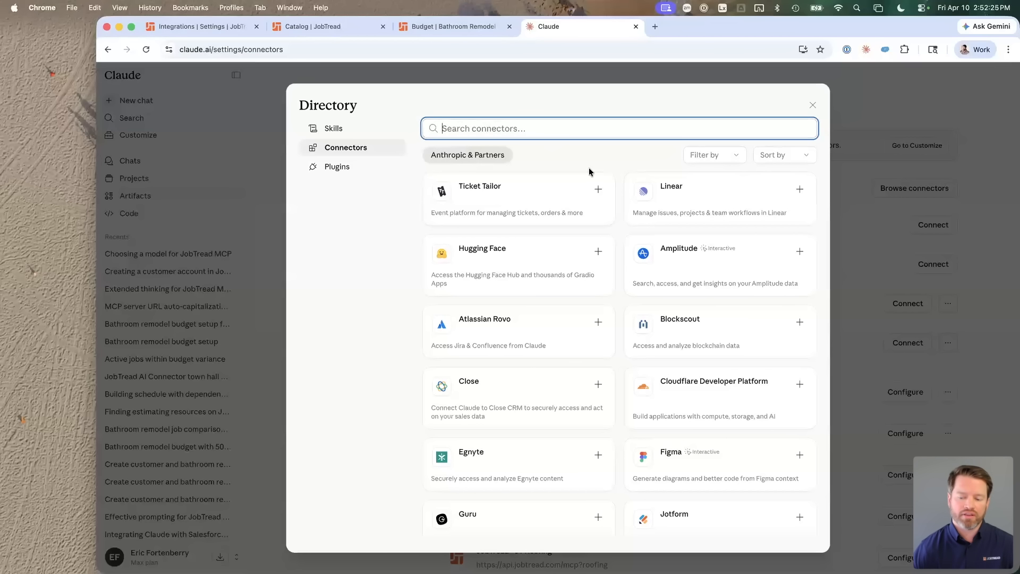
type("jobtread")
key("super+a")
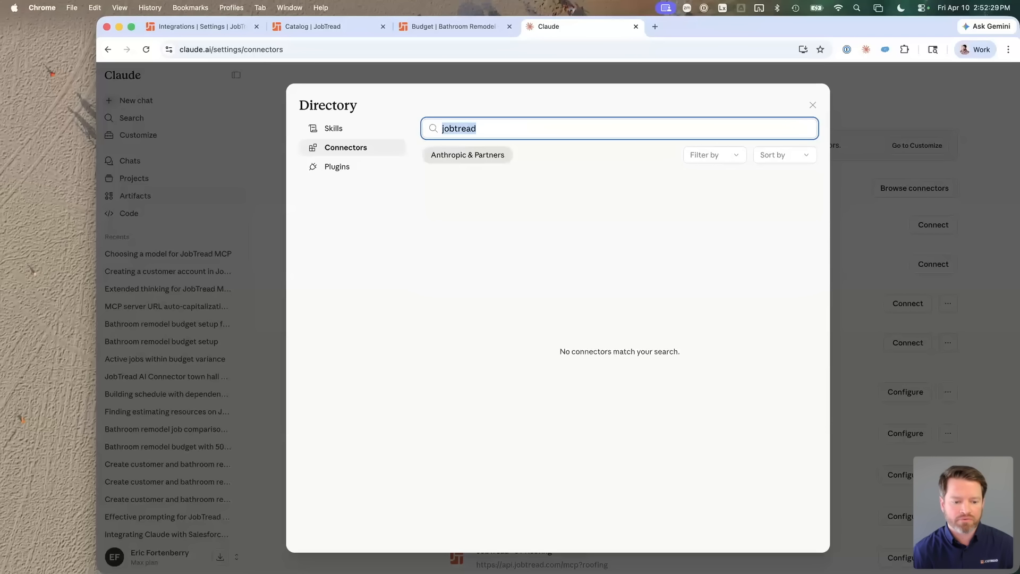
key("Escape")
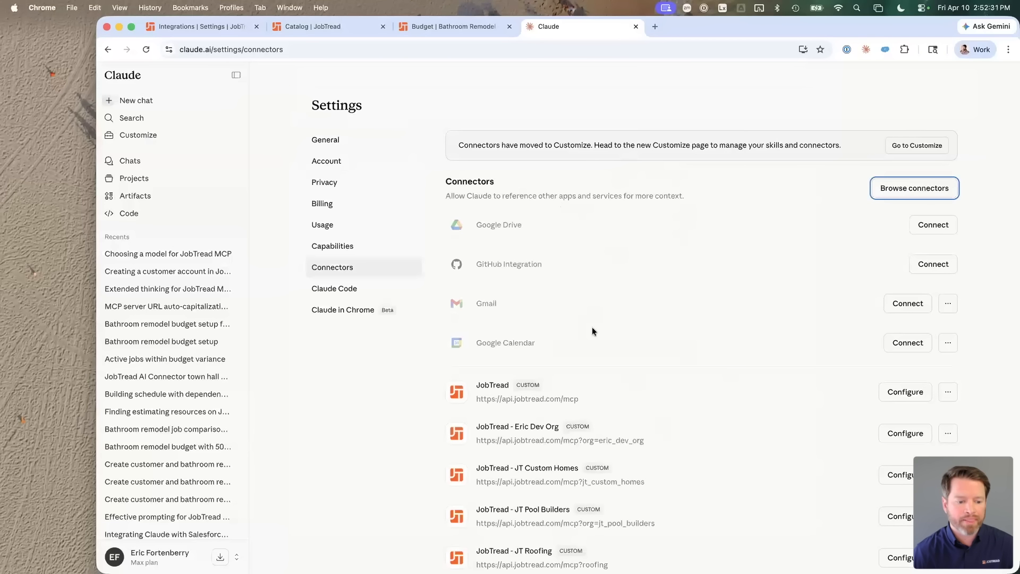
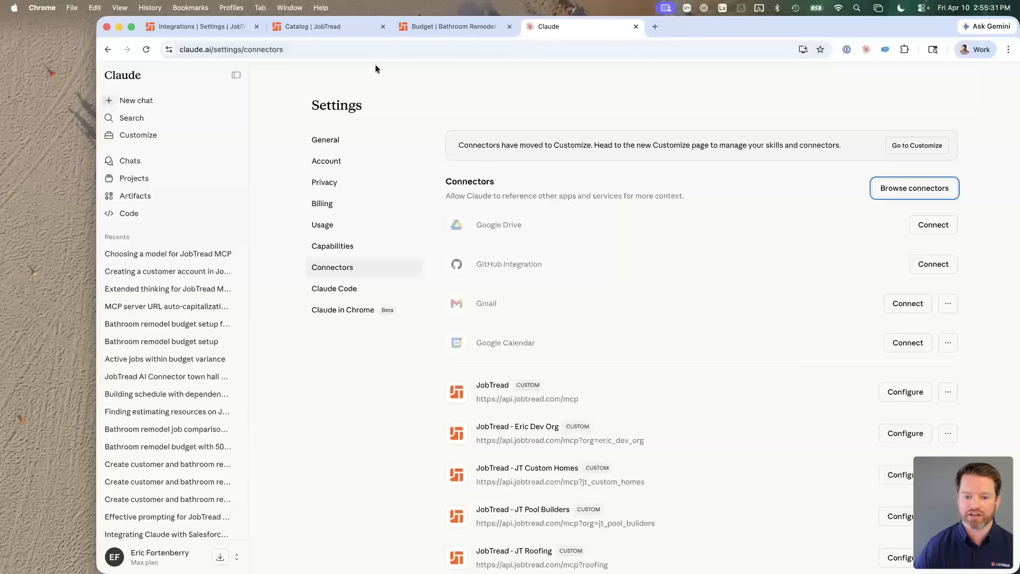
Step: Uninstall and disconnect the main JobTread connector so it moves to the unconnected list
left_click(823, 409)
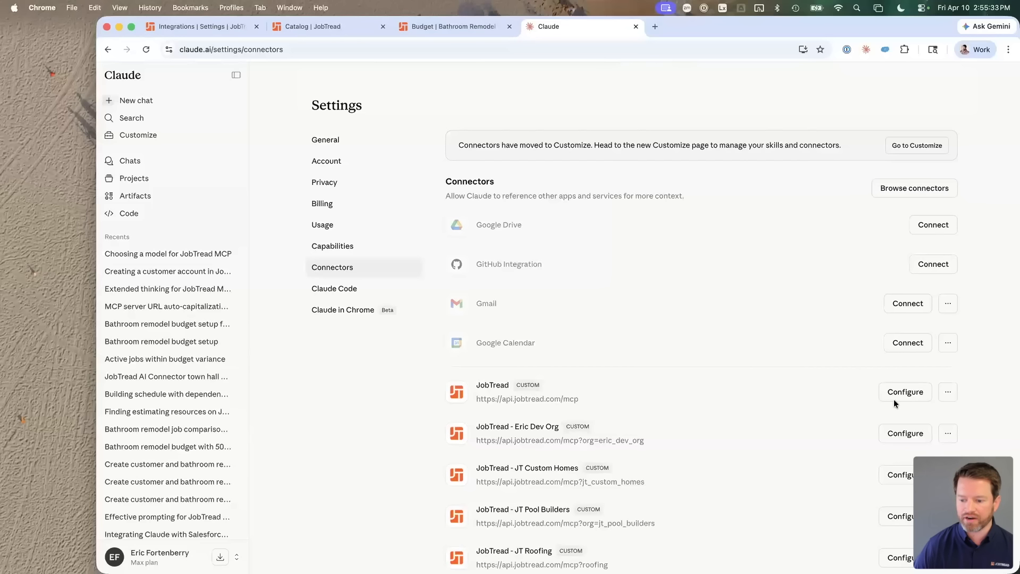
left_click(901, 393)
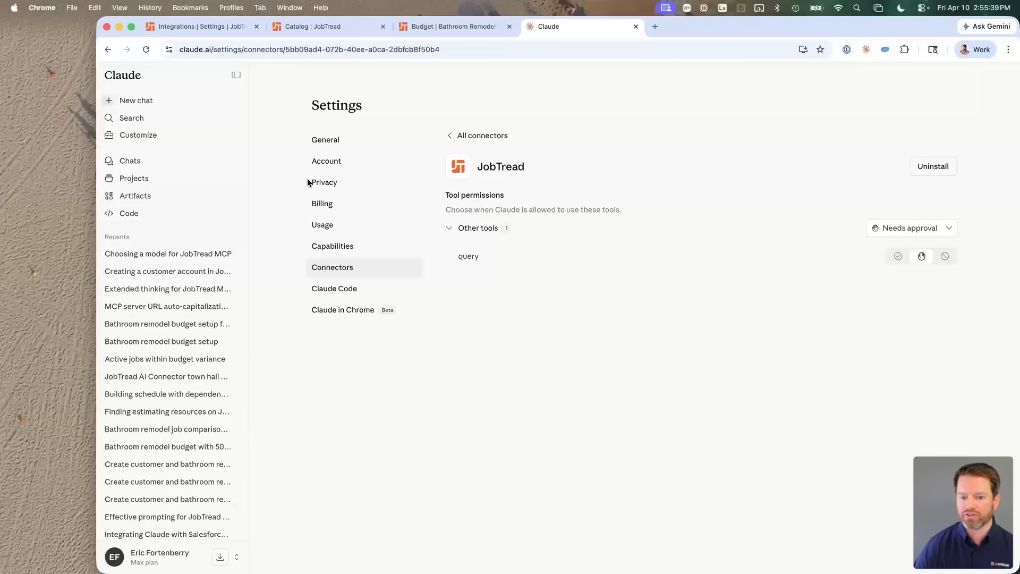
left_click(932, 166)
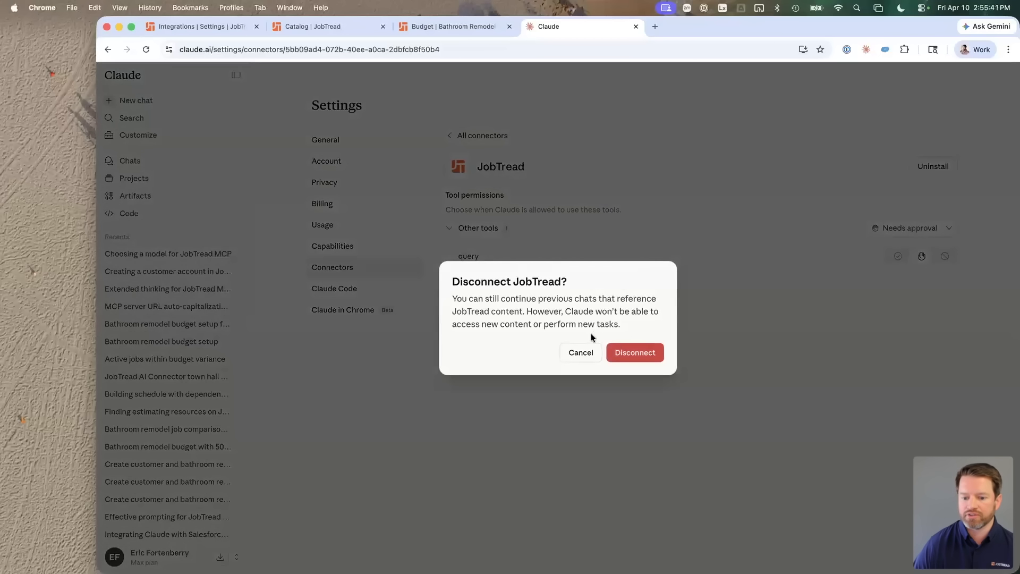
left_click(631, 353)
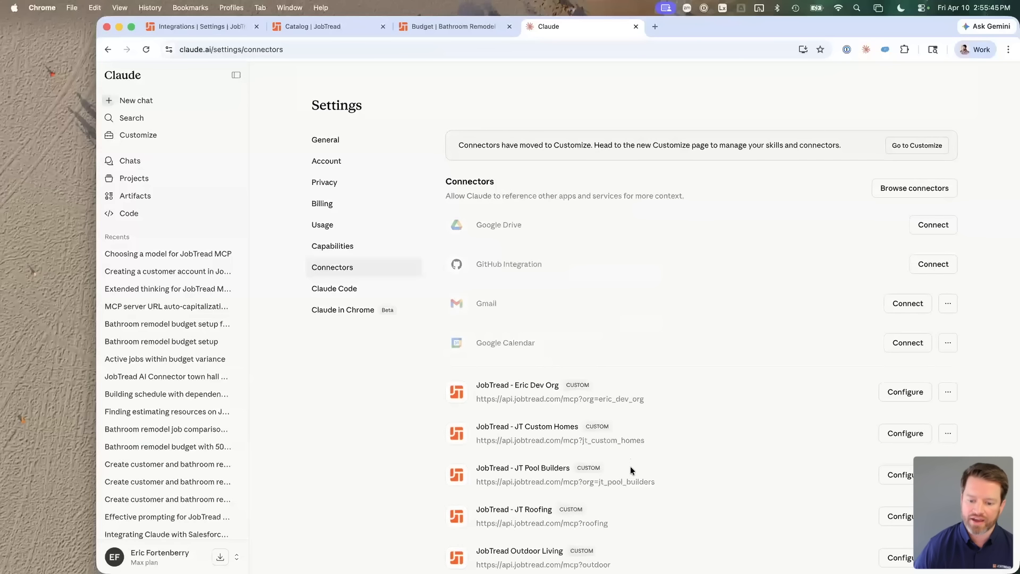
scroll(631, 466, "down", 2)
scroll(630, 471, "down", 2)
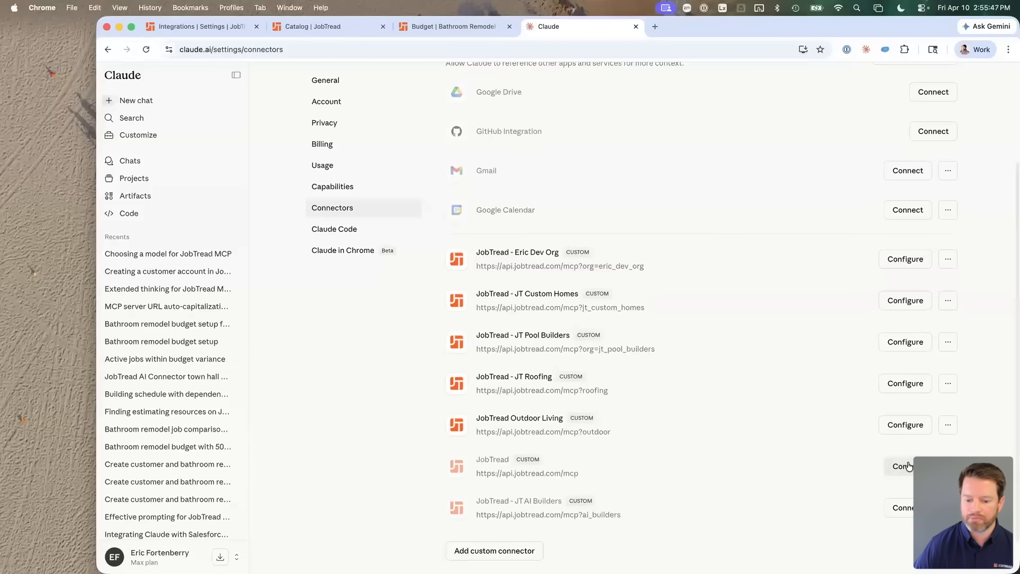
Step: Reconnect JobTread with Read Only access for JT Custom Homes, then open a blank browser tab
left_click(904, 478)
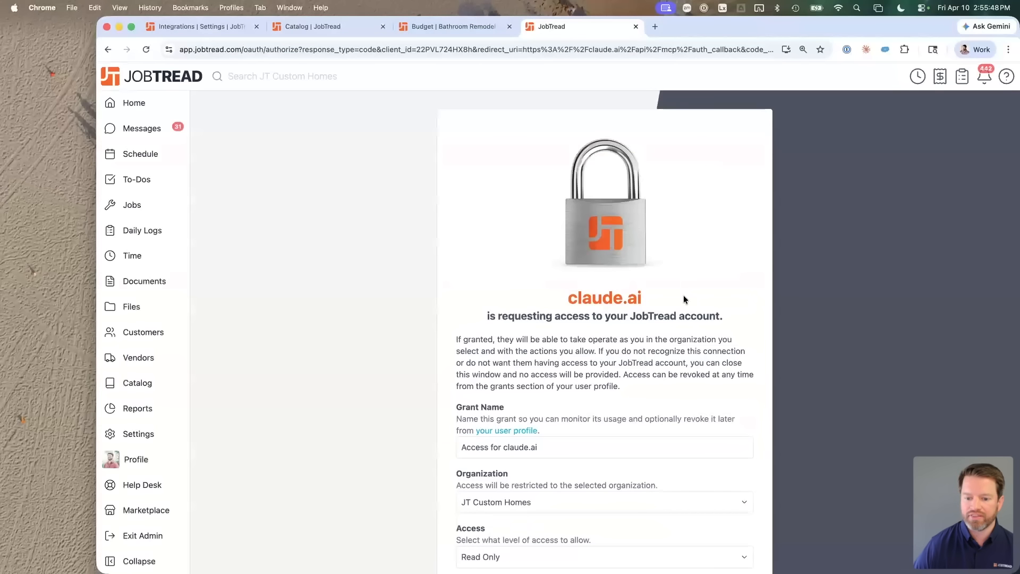
scroll(608, 372, "down", 5)
left_click(547, 415)
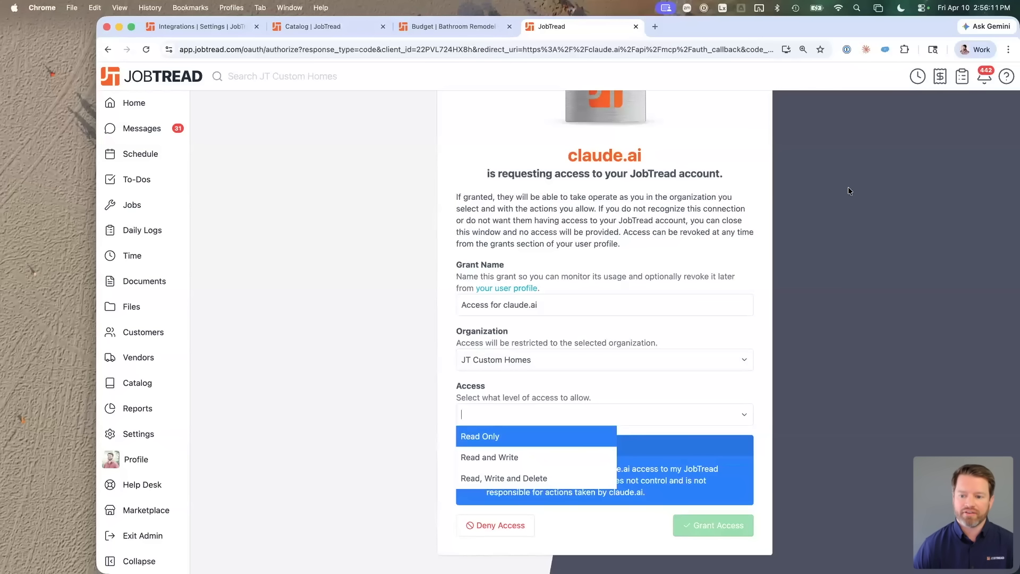
key("Return")
key("super+t")
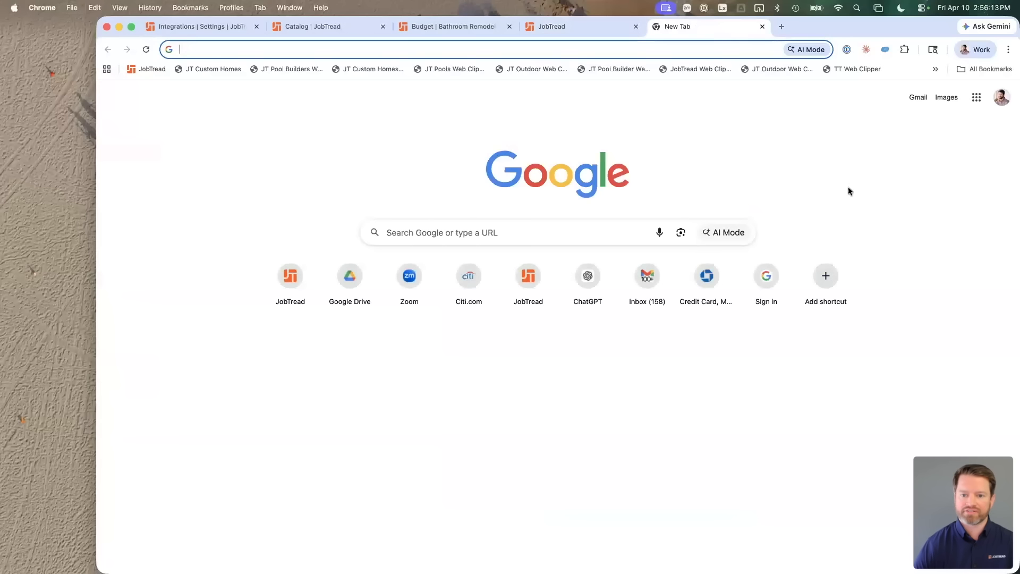
Step: On claude.ai, send 'pretend i am a new AI user. Give me some training on how to use AI.'
type("claude")
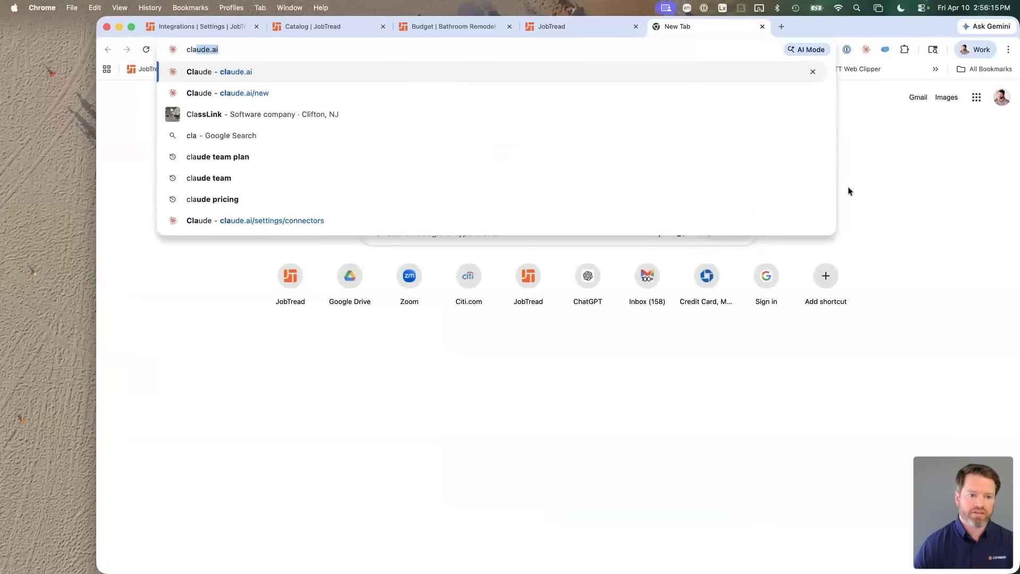
key("Return")
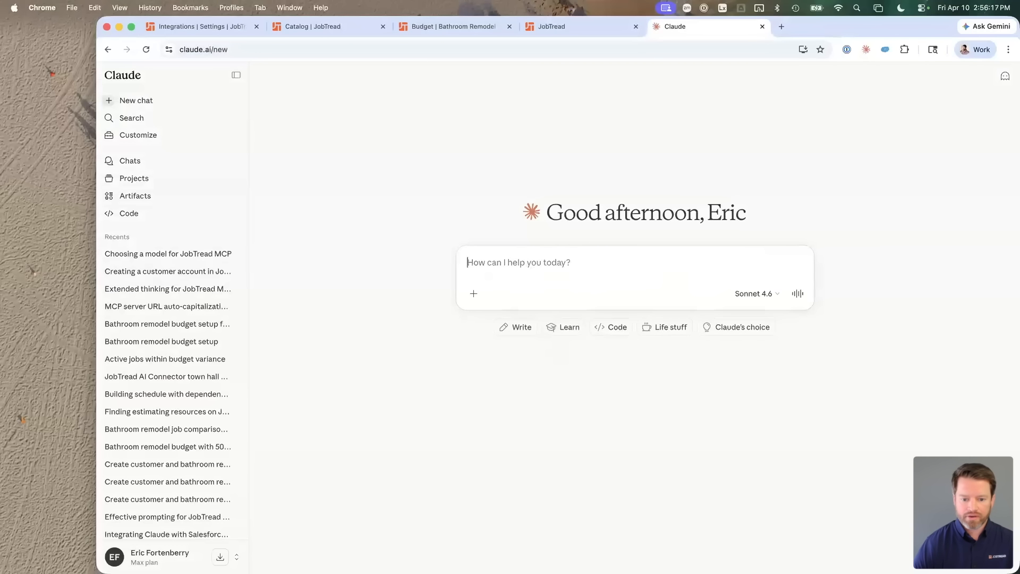
type("prese")
key("BackSpace")
key("BackSpace")
type("te")
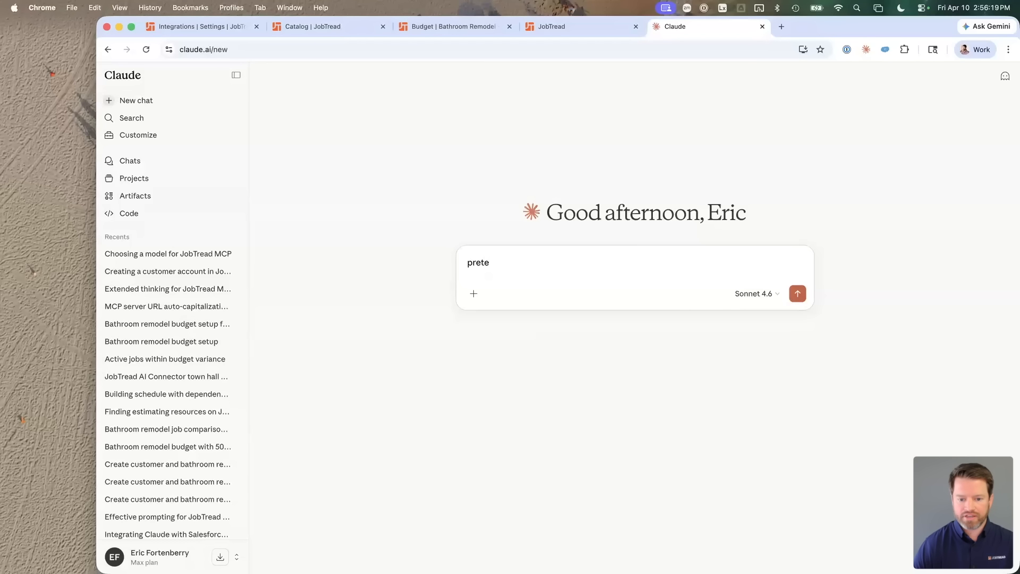
type("nd i am a new ")
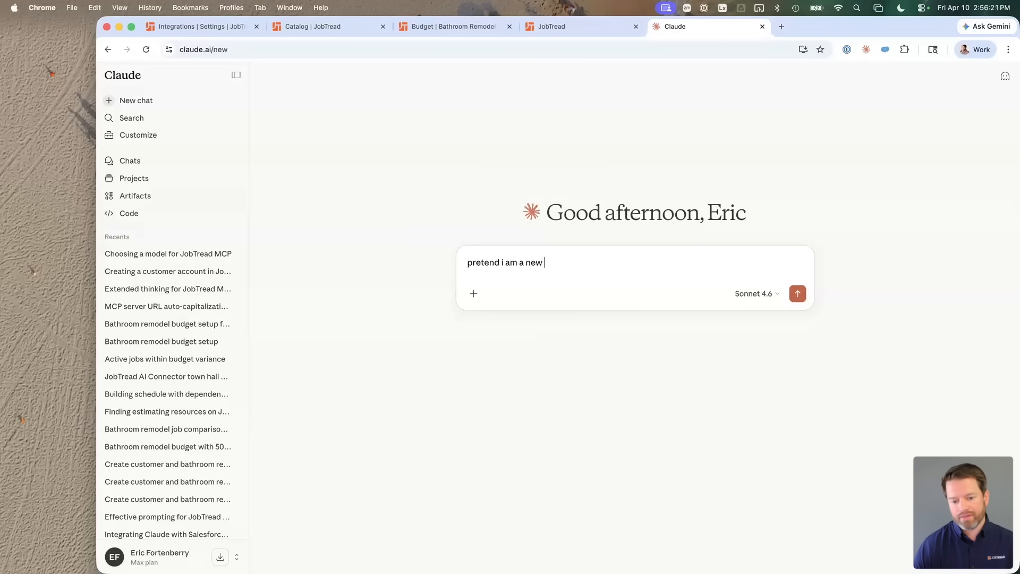
type("A")
key("BackSpace")
type("Cla")
key("BackSpace")
key("BackSpace")
key("BackSpace")
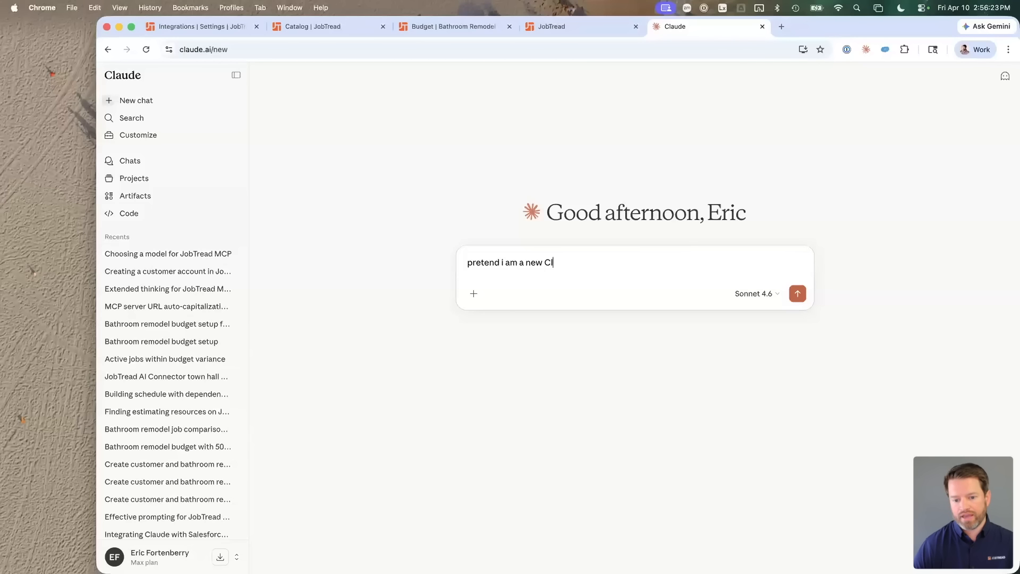
type("AI users. ")
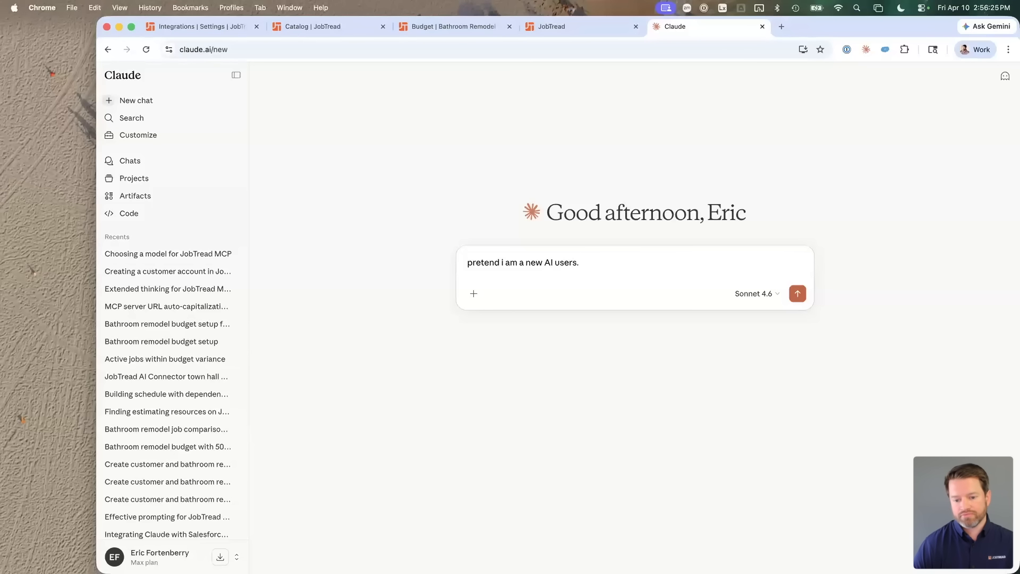
key("BackSpace")
key("BackSpace")
key("BackSpace")
type(".  Give ma")
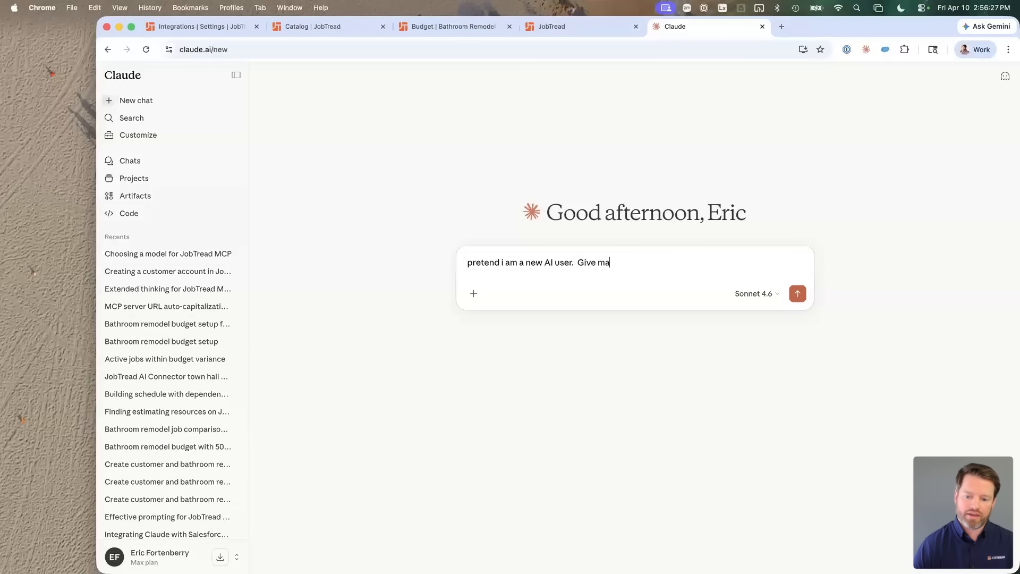
key("BackSpace")
type("e a training")
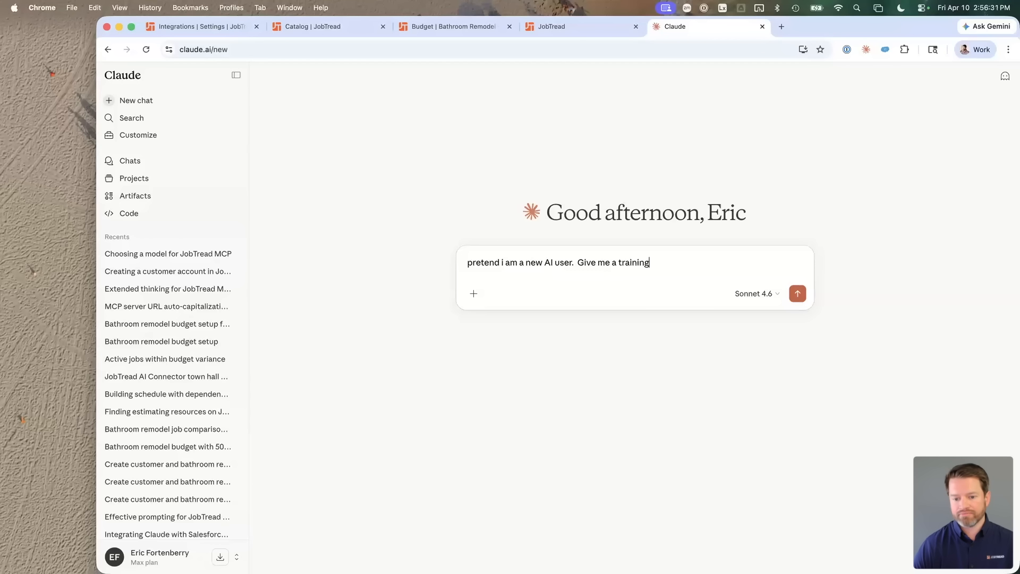
key("alt+shift+Left")
key("alt+shift+Left")
type("some training on how to use AI.")
key("Return")
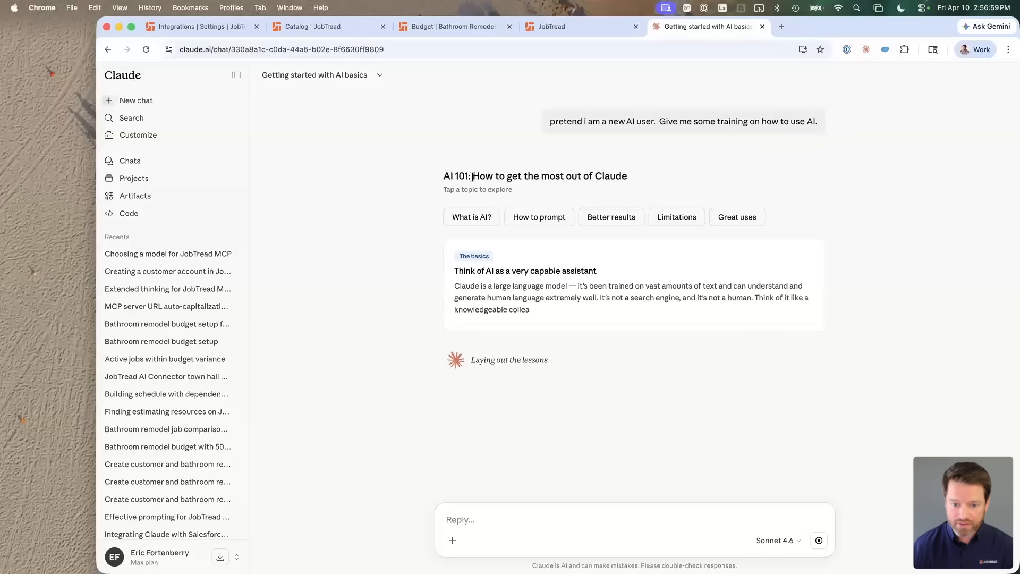
Step: Let the 'AI 101: How to get the most out of Claude' guide finish generating, reviewing its heading
left_click_drag(473, 177, 645, 173)
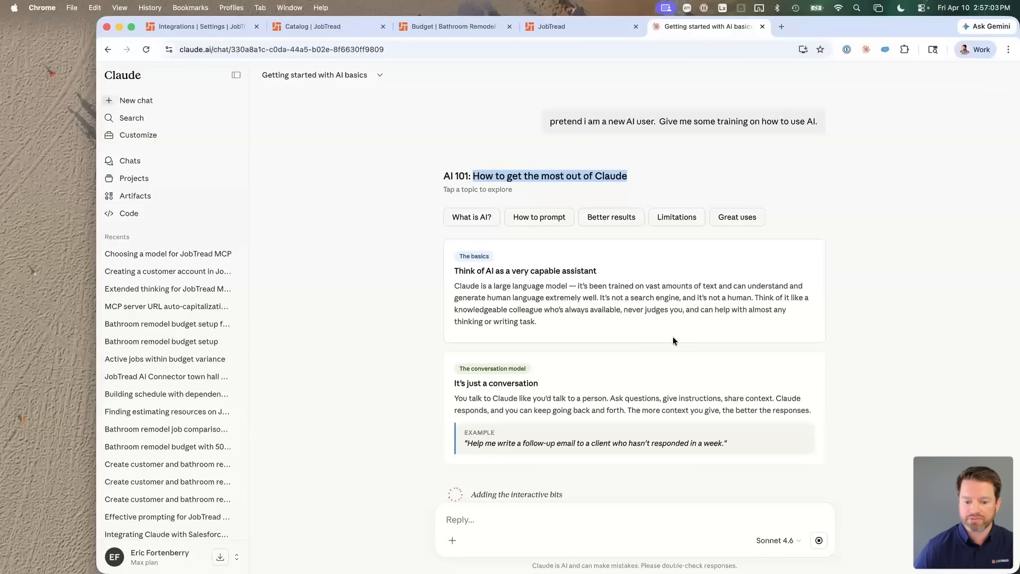
scroll(673, 336, "down", 2)
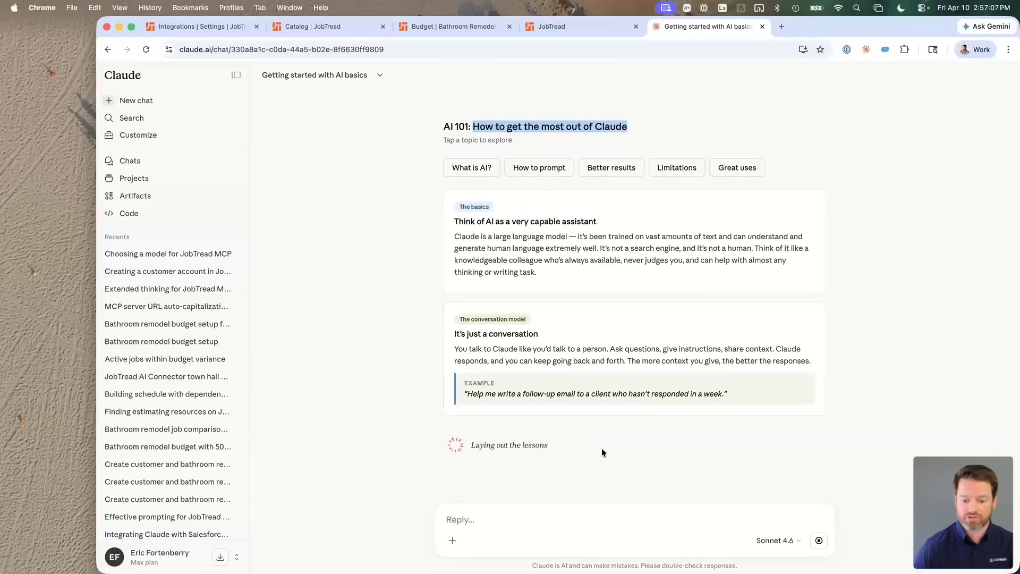
scroll(619, 355, "up", 1)
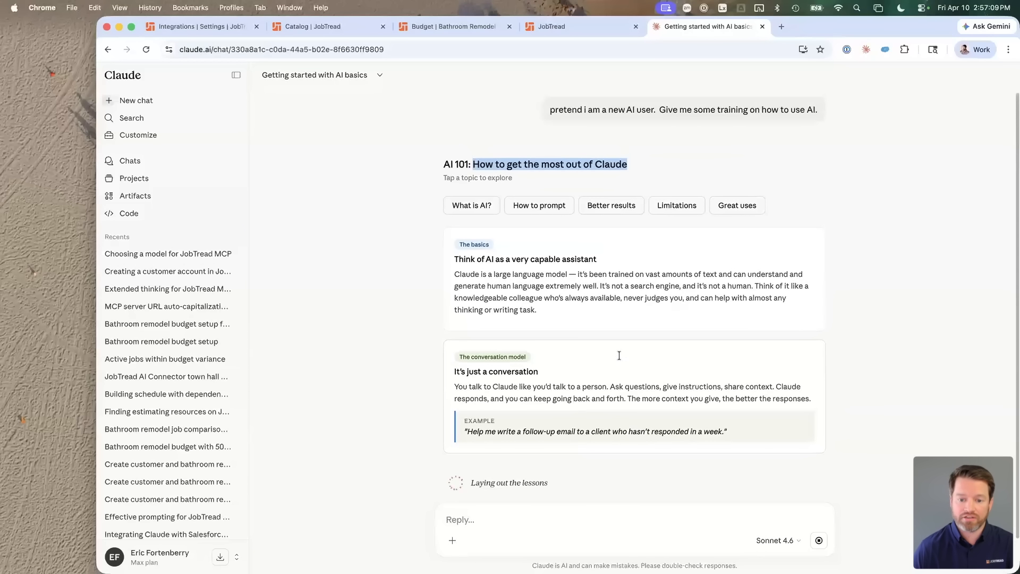
left_click(637, 162)
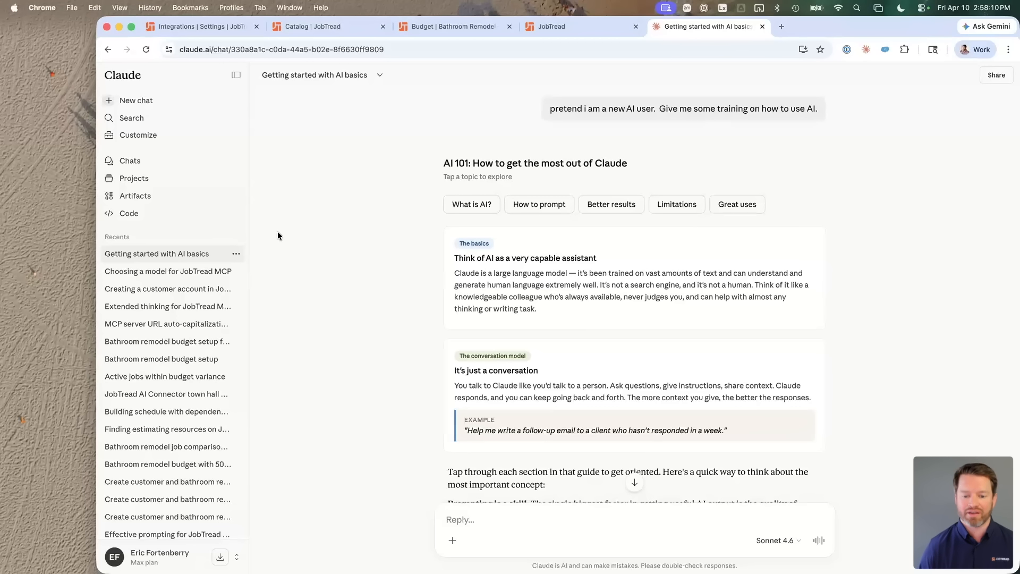
Step: Open the How to prompt topic in the AI 101 guide and read through the prompting tips
scroll(484, 362, "down", 6)
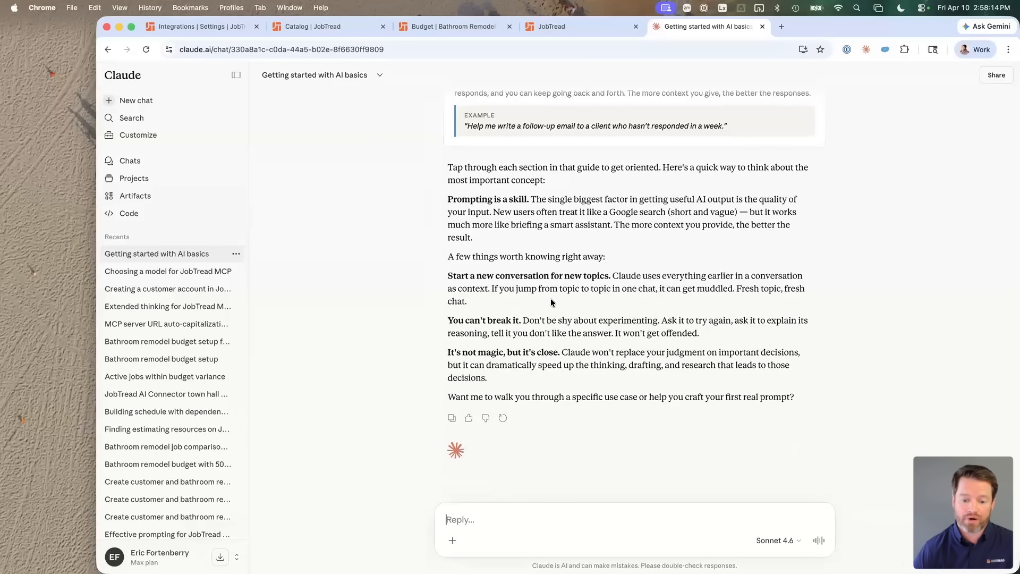
scroll(550, 298, "up", 2)
scroll(551, 298, "up", 3)
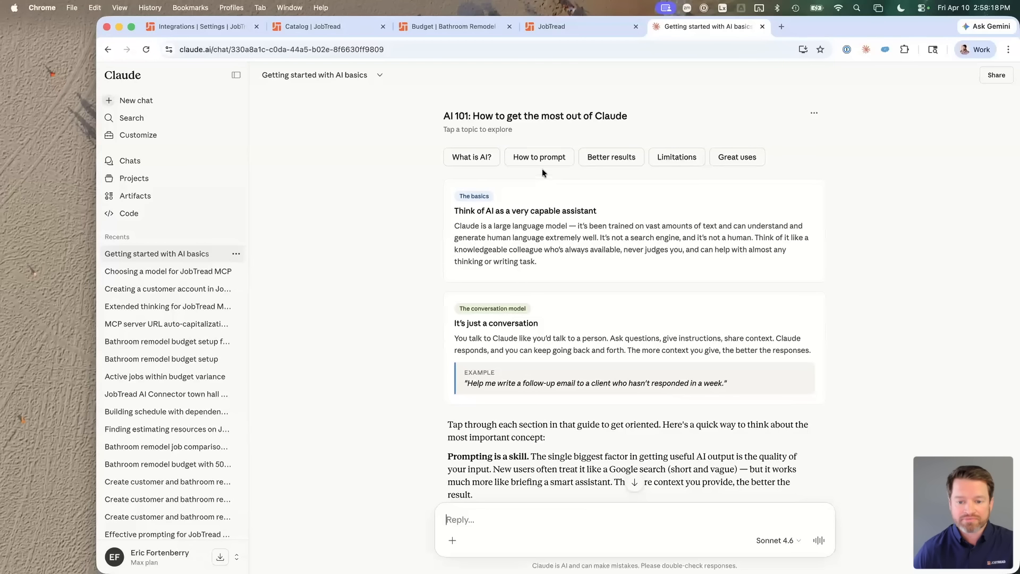
left_click(540, 158)
scroll(560, 263, "down", 8)
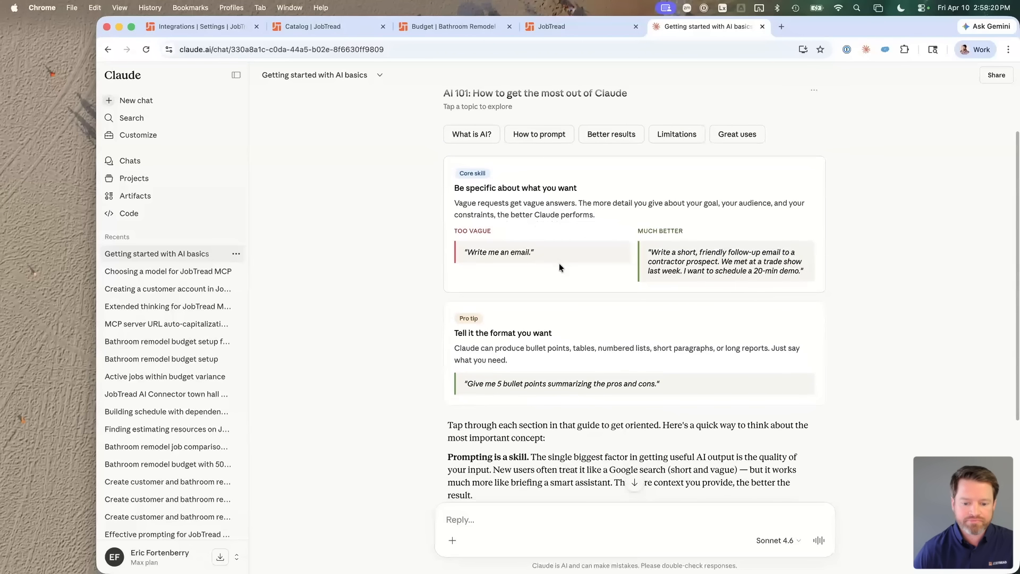
scroll(586, 159, "up", 8)
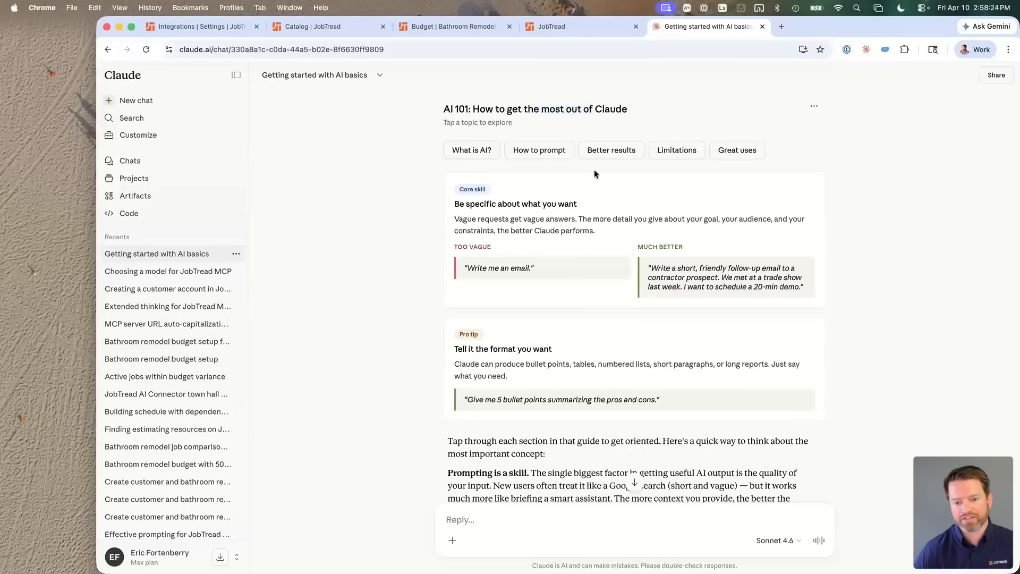
scroll(578, 317, "down", 1)
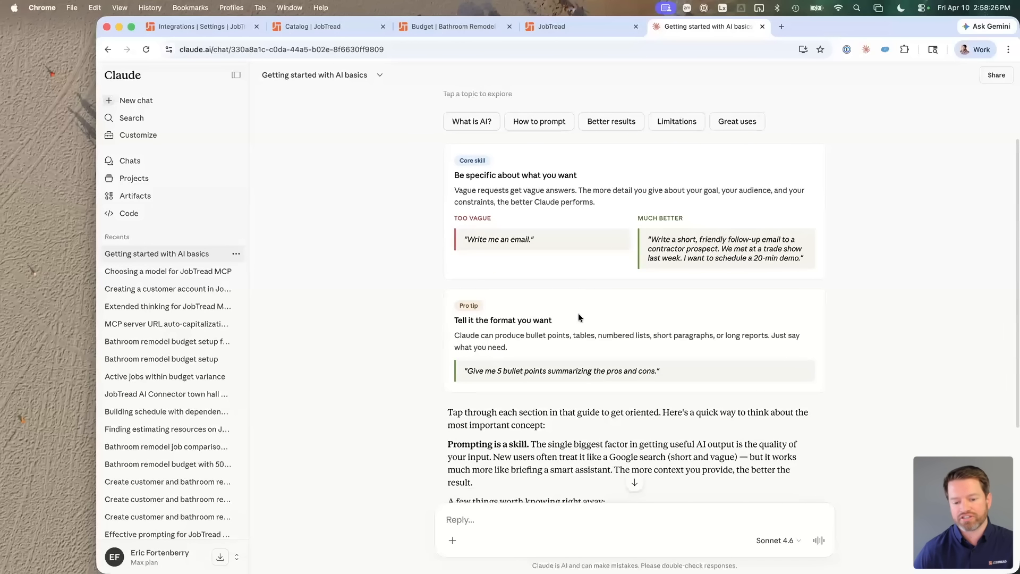
scroll(579, 317, "down", 1)
scroll(578, 317, "down", 5)
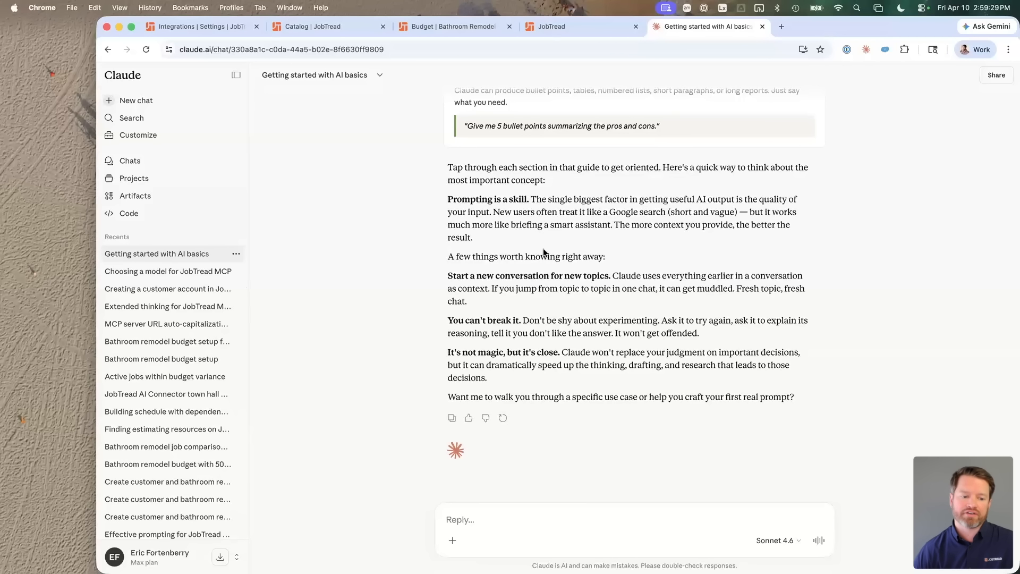
Step: Browse the connector directory from the Customize page, then close it
left_click(154, 136)
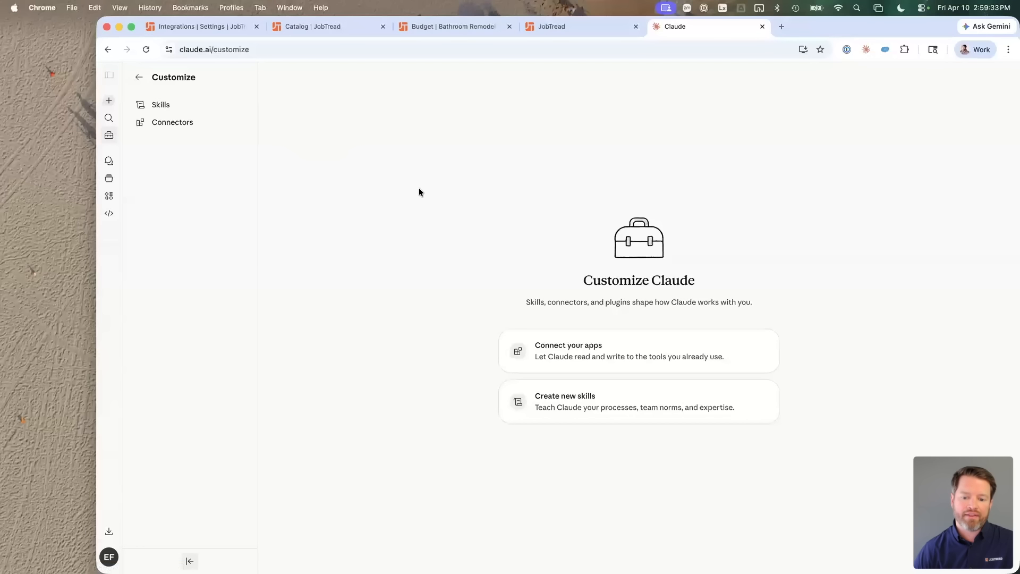
left_click(573, 344)
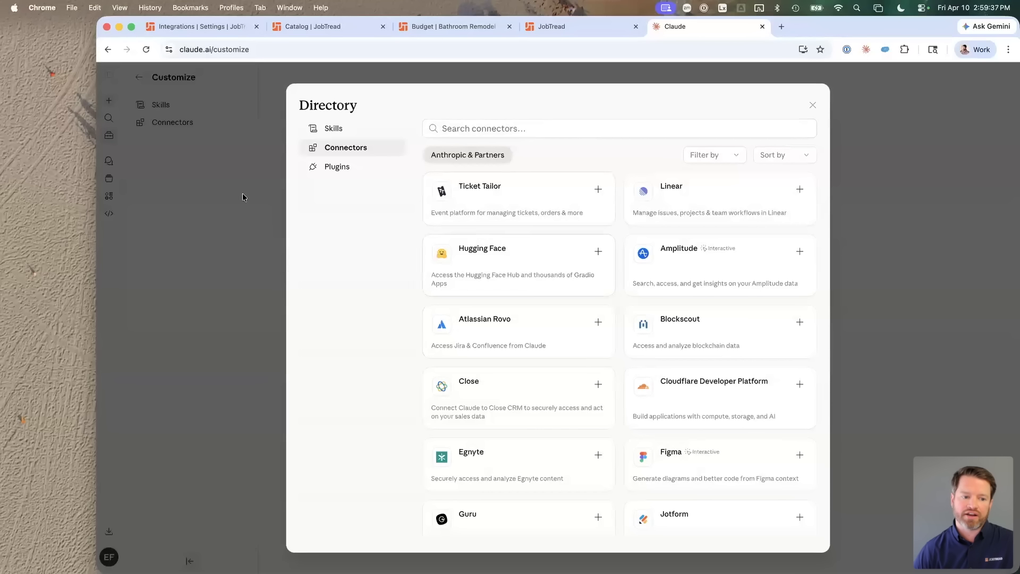
left_click(136, 230)
Step: From Settings > Connectors, open the Add custom connector dialog and focus the Remote MCP server URL field
left_click(108, 557)
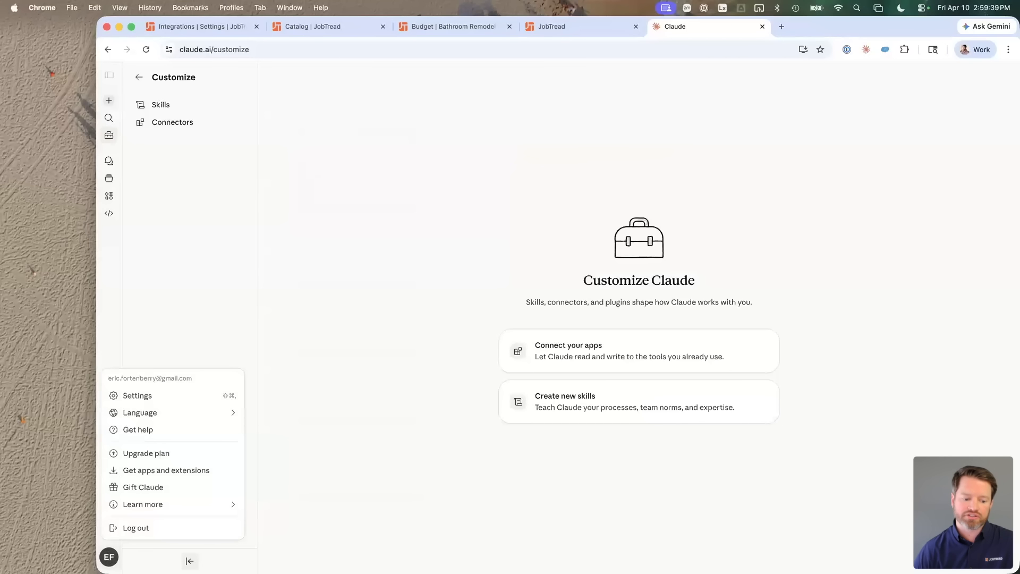
left_click(136, 394)
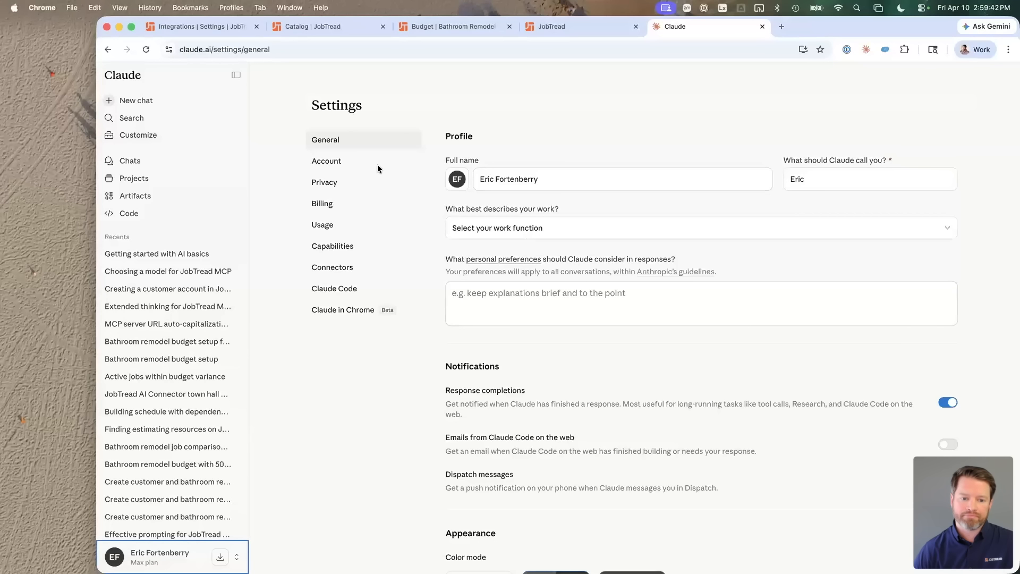
left_click(336, 269)
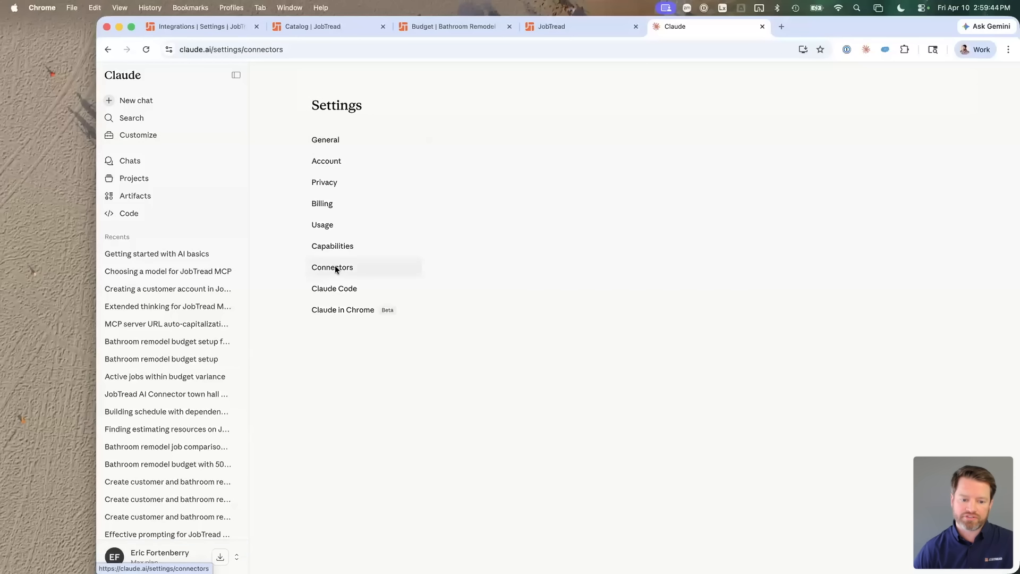
scroll(506, 502, "down", 3)
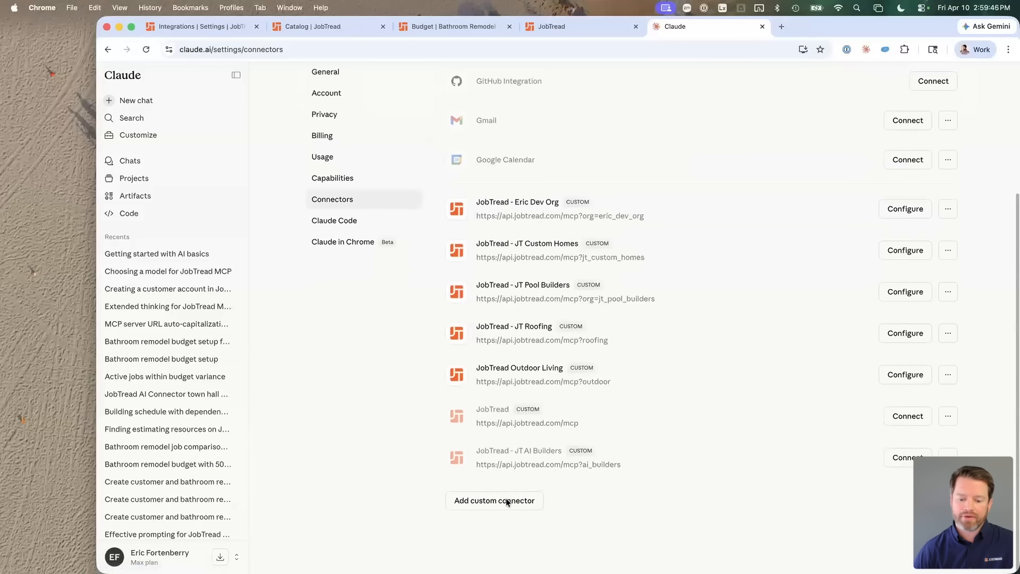
left_click(480, 509)
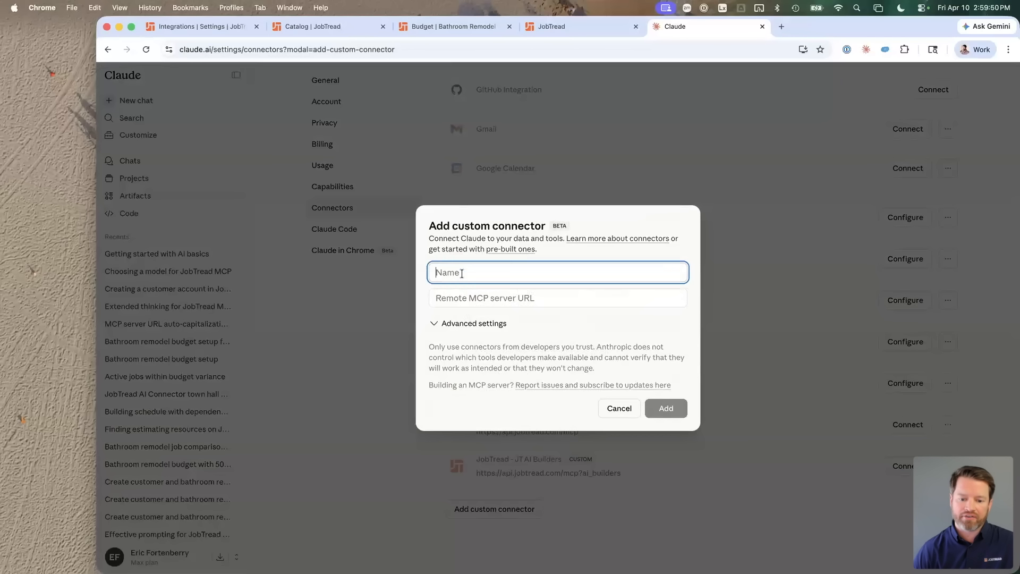
left_click(468, 298)
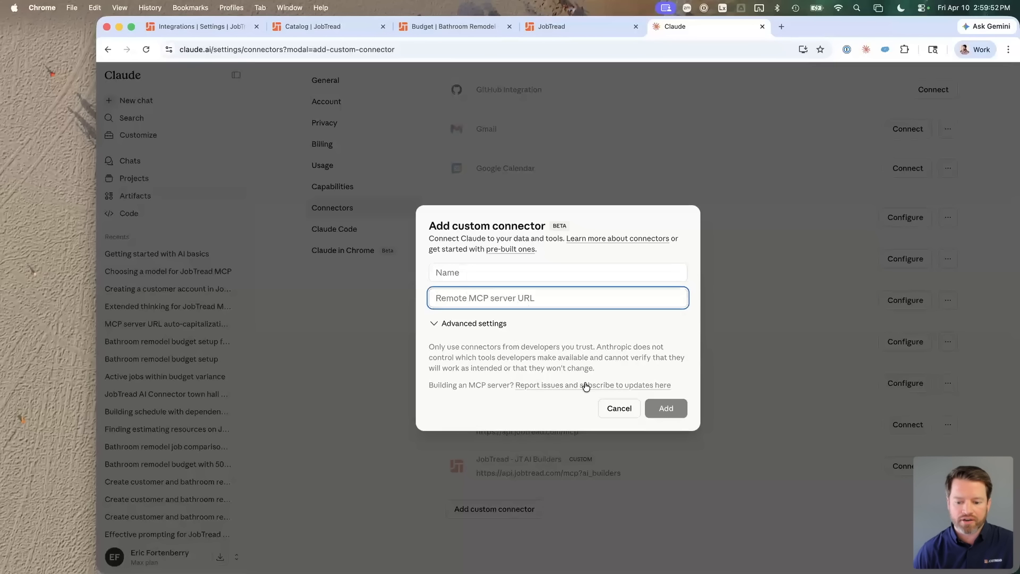